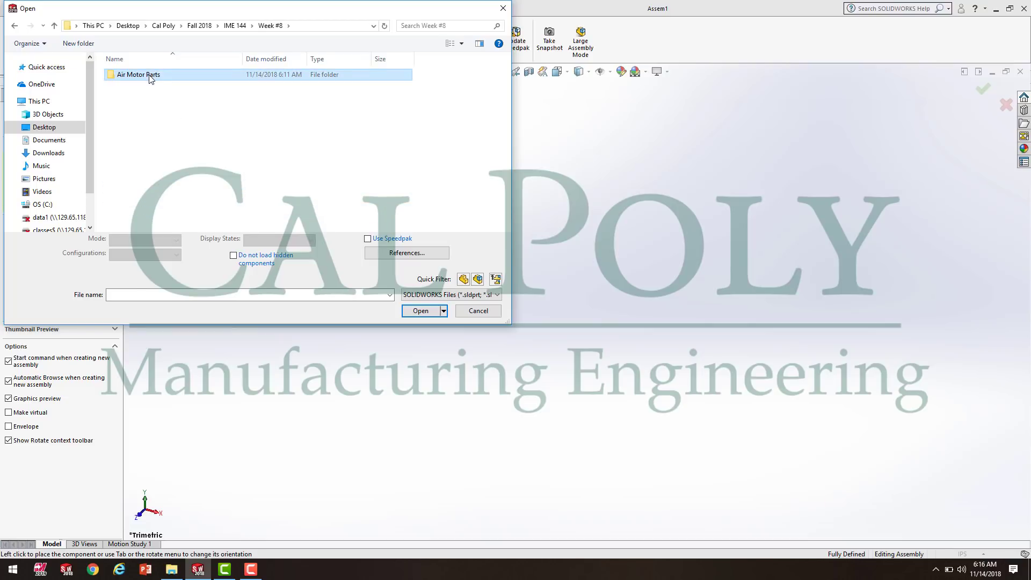
- Load WoodBase.SLDPRT from the Air Motor Parts folder as the first component to insert
double_click(139, 74)
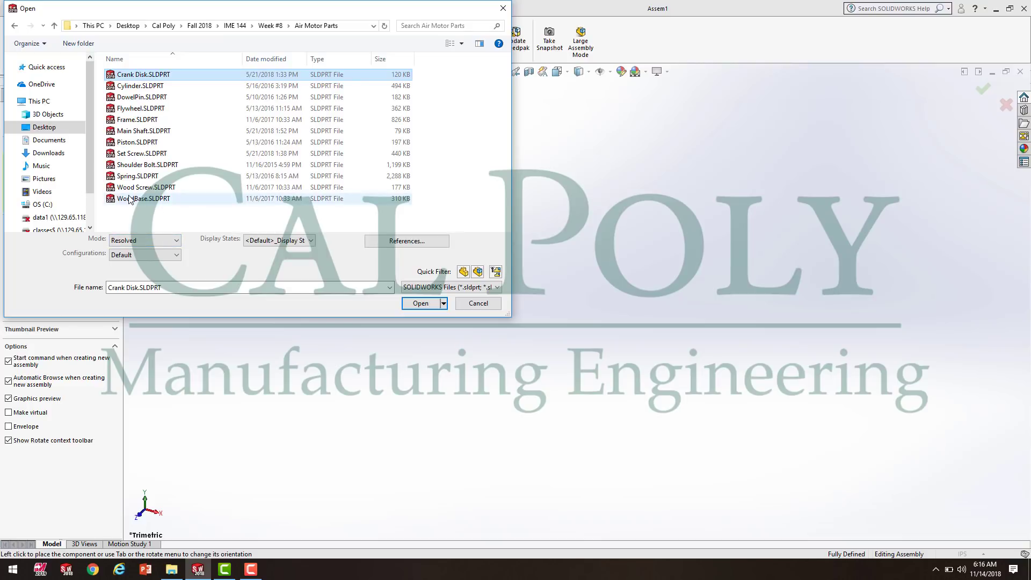
click(136, 198)
click(422, 304)
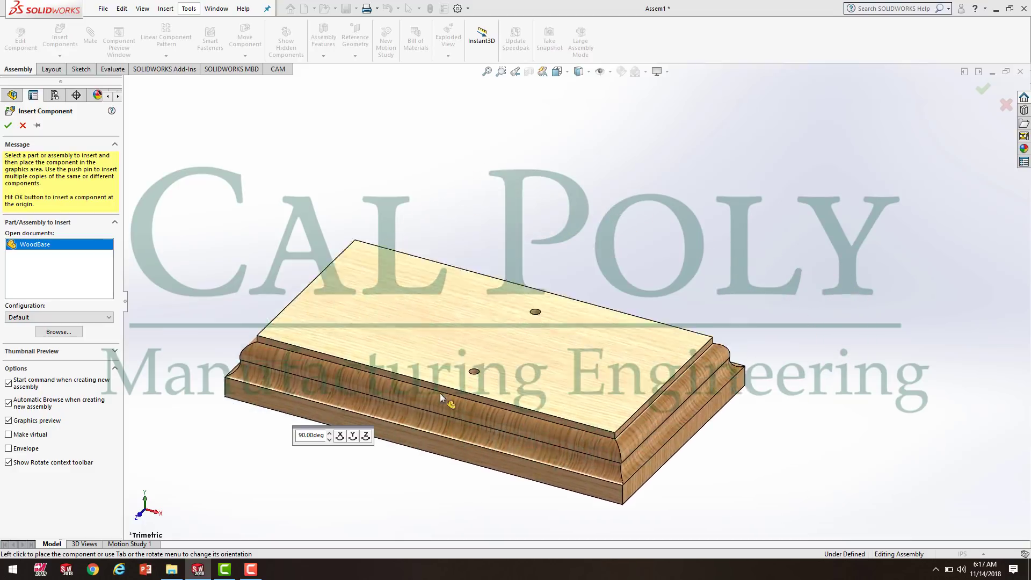
- Switch to File Explorer and open the Air Motor Assembly Drawing Packet PDF from 24 Air Motor Project #3's Air Motor Drawings & Models folder
click(175, 573)
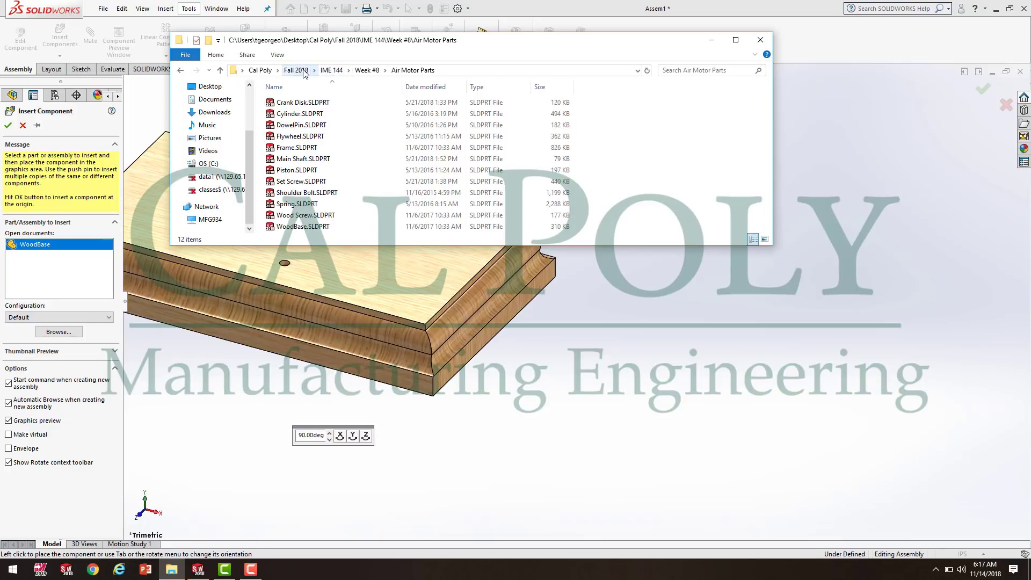
click(333, 70)
double_click(325, 113)
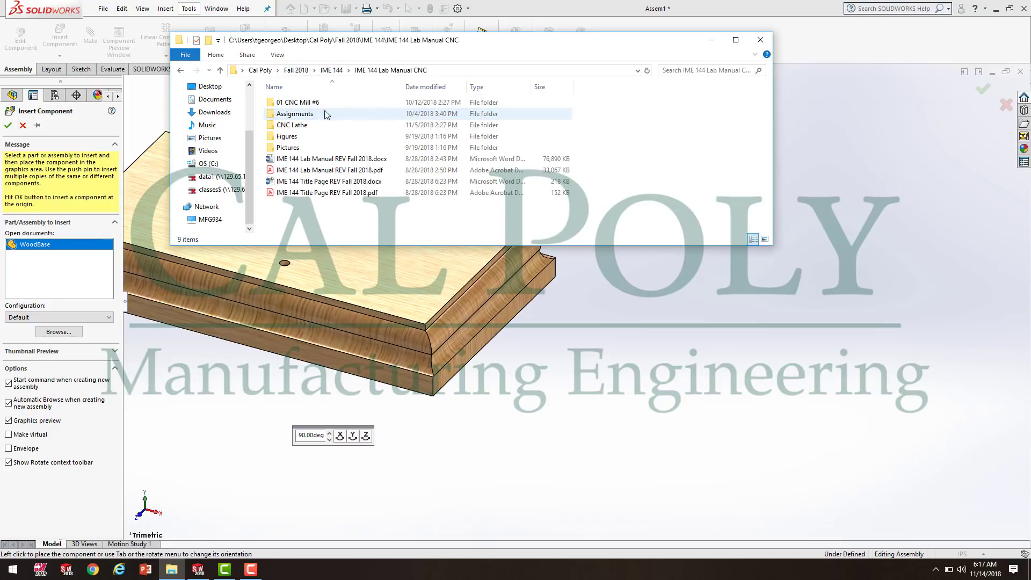
double_click(294, 113)
scroll(369, 205, down, 2)
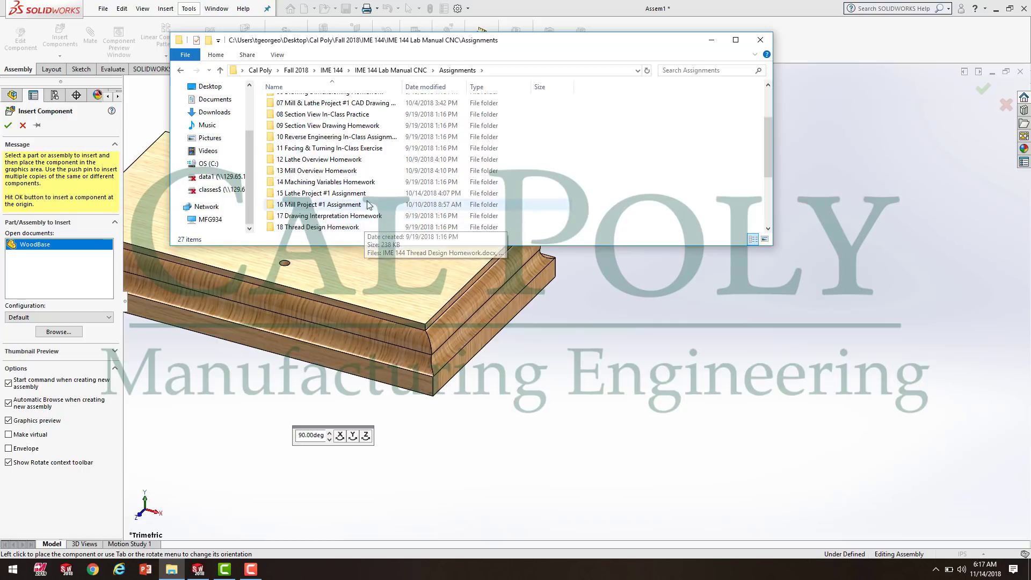
scroll(369, 204, down, 3)
click(353, 194)
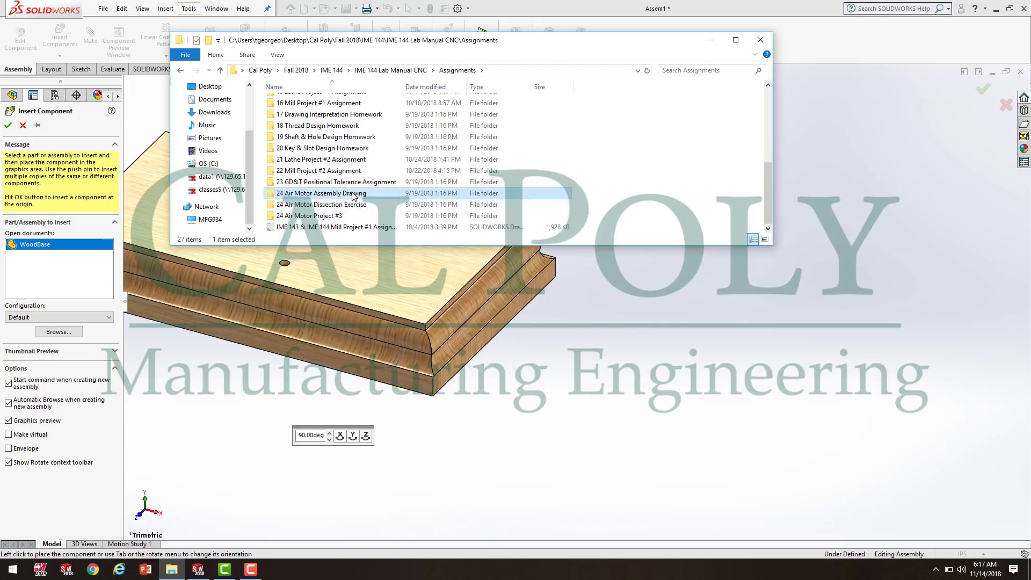
double_click(353, 194)
click(181, 71)
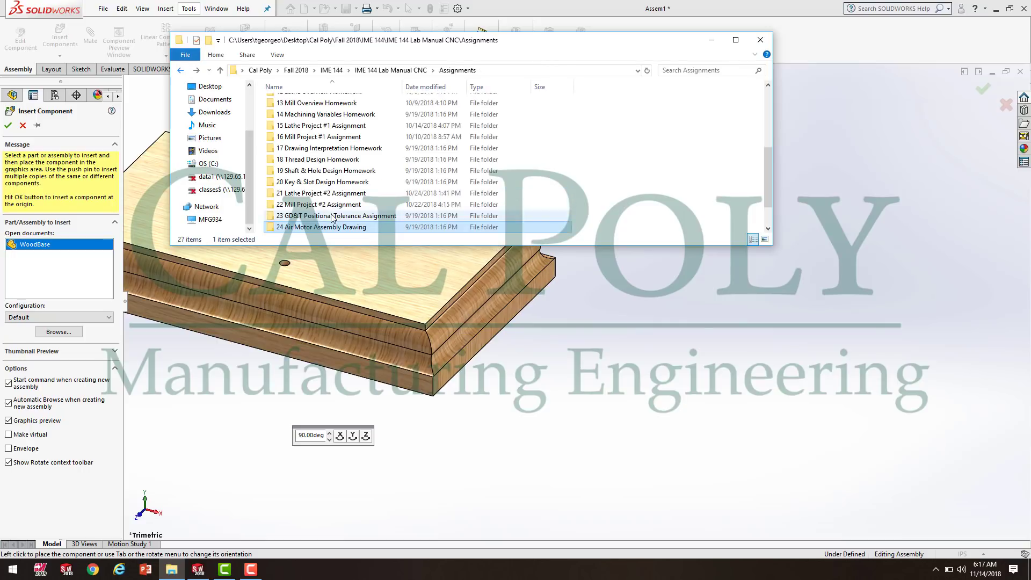
double_click(338, 217)
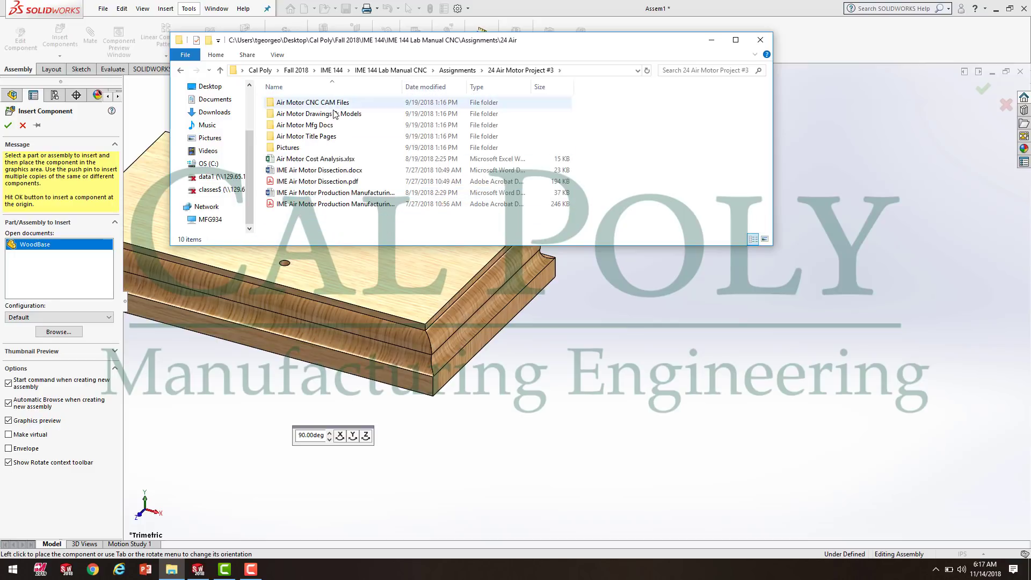
double_click(325, 115)
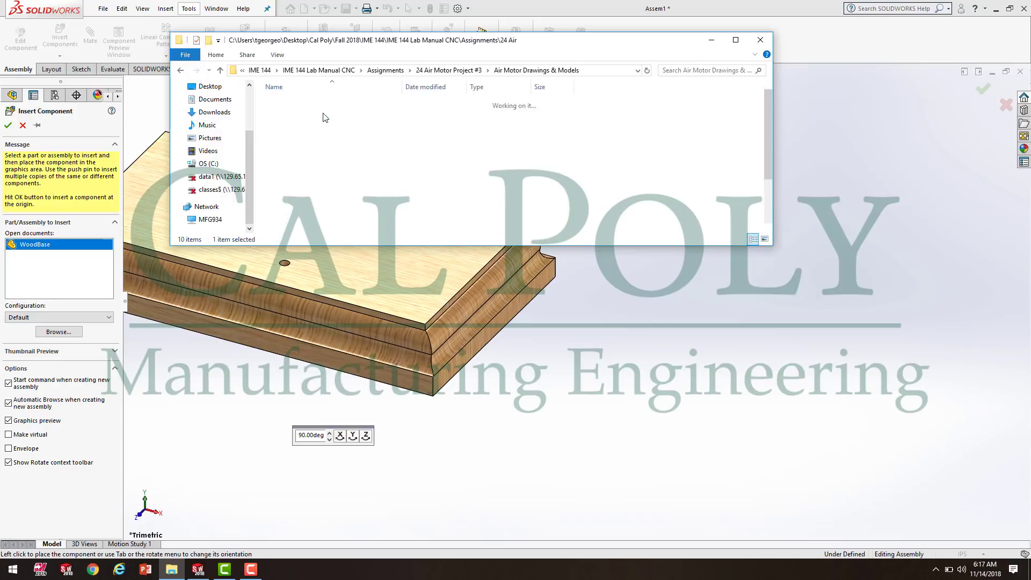
double_click(347, 114)
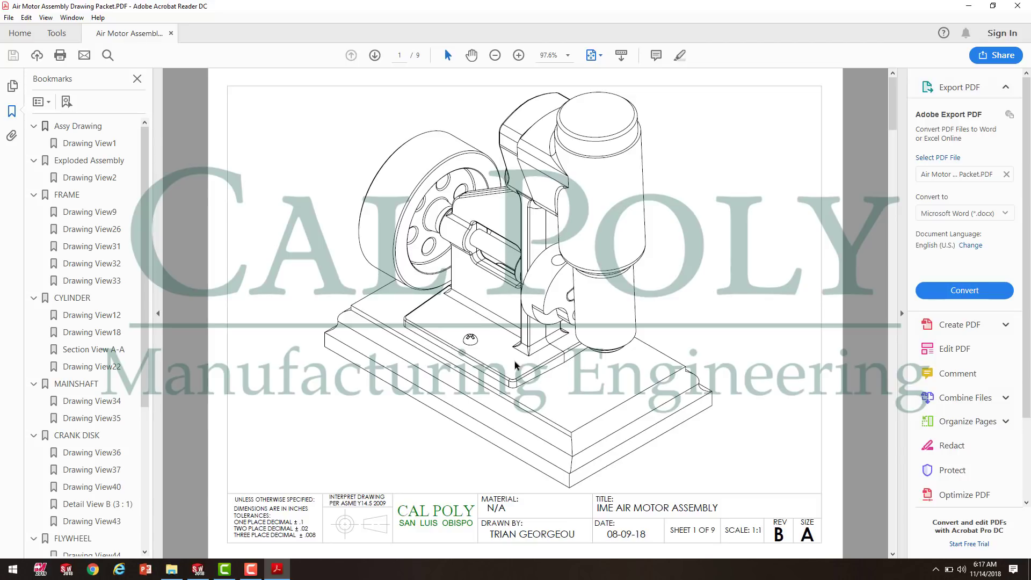
- Switch back to SOLIDWORKS, rotate the wood base about Y by 90° twice, and place it in the assembly
click(197, 569)
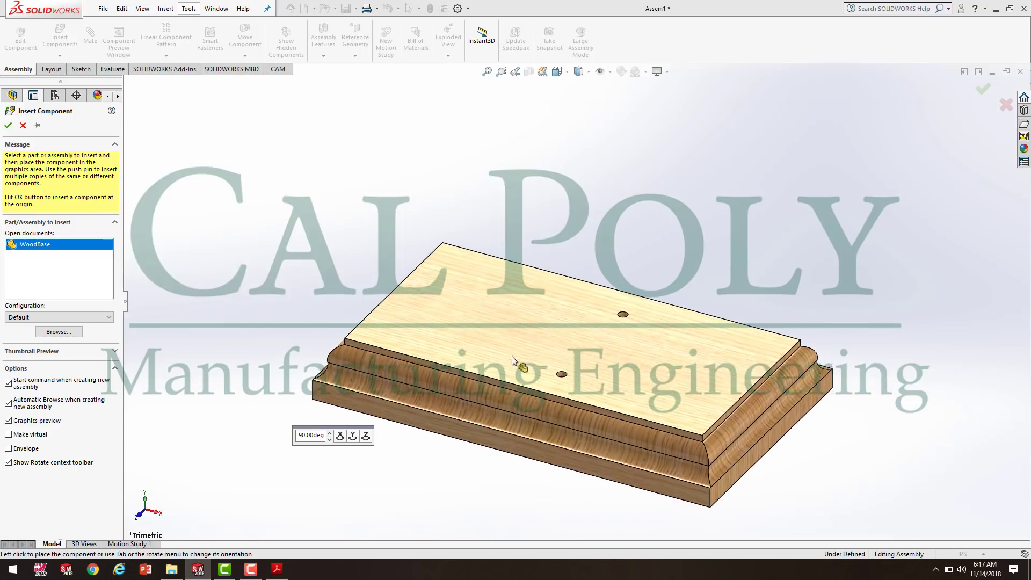
click(353, 438)
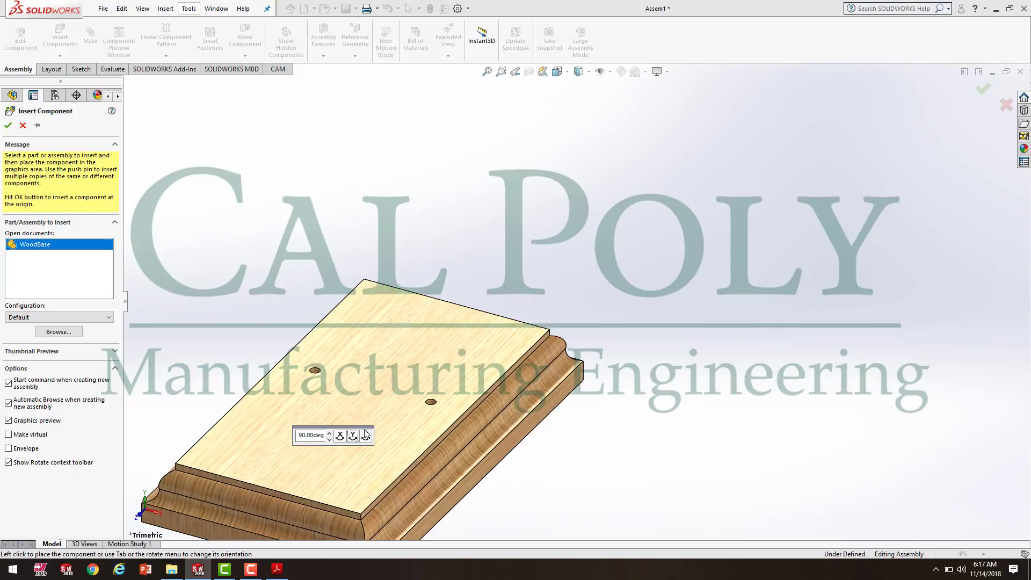
click(353, 437)
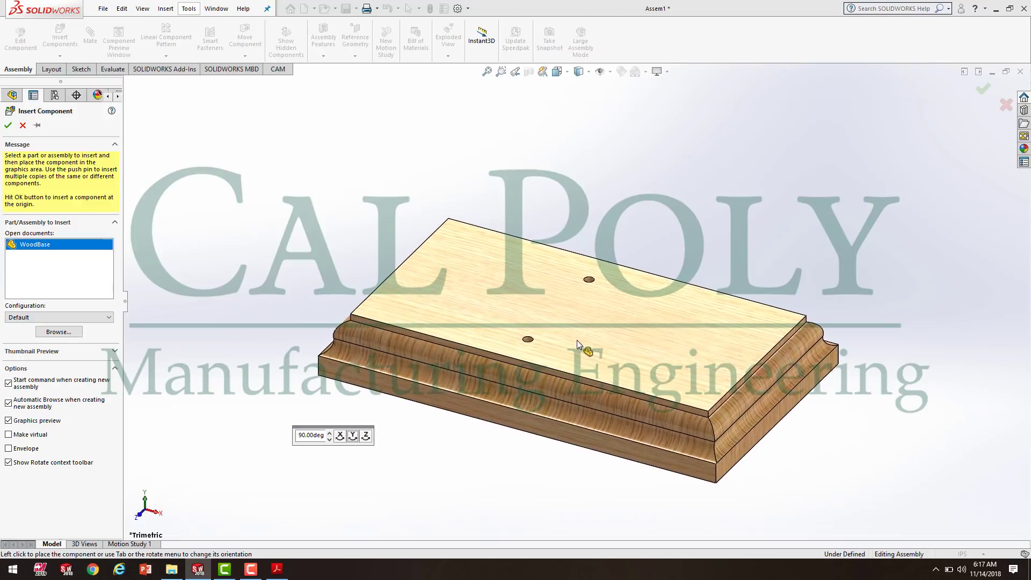
click(608, 339)
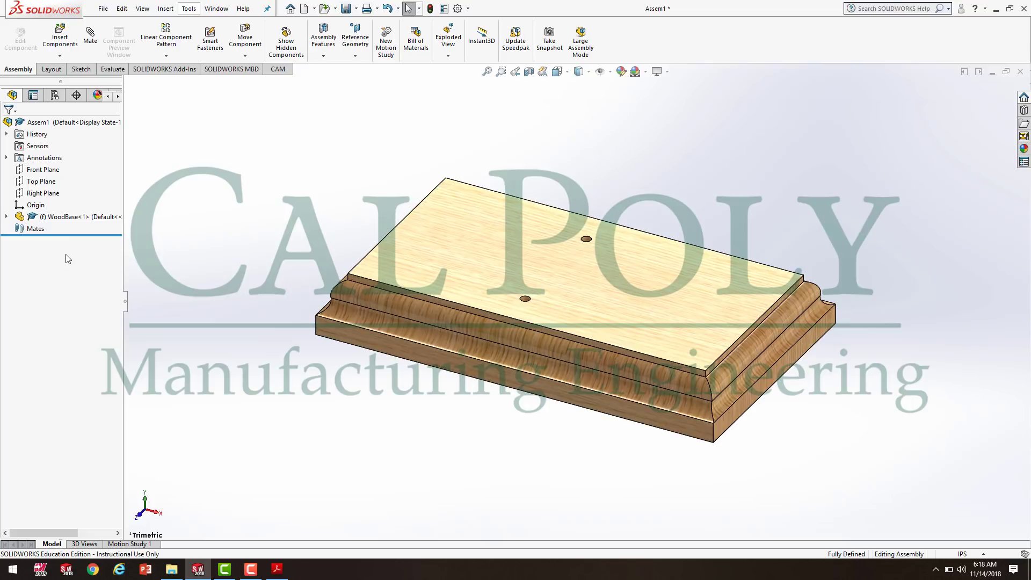
- Float the WoodBase component and mate its origin to the assembly origin with a Coincident mate
right_click(50, 217)
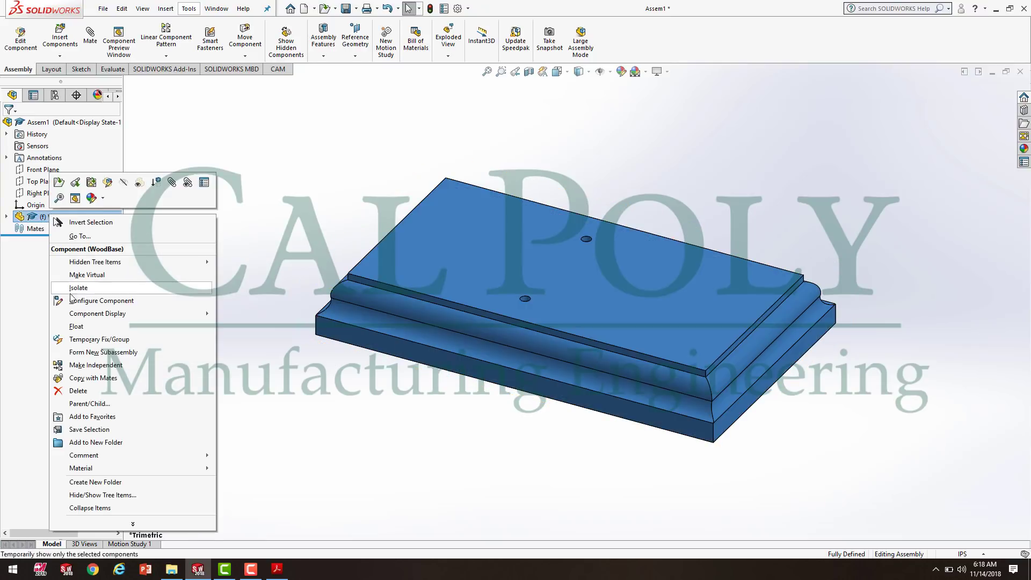
click(90, 329)
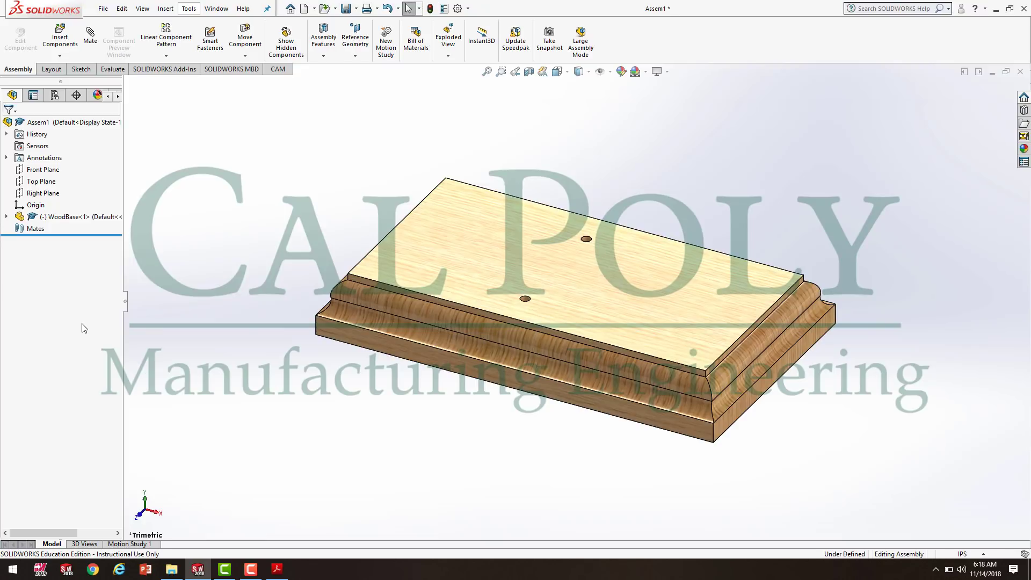
click(6, 216)
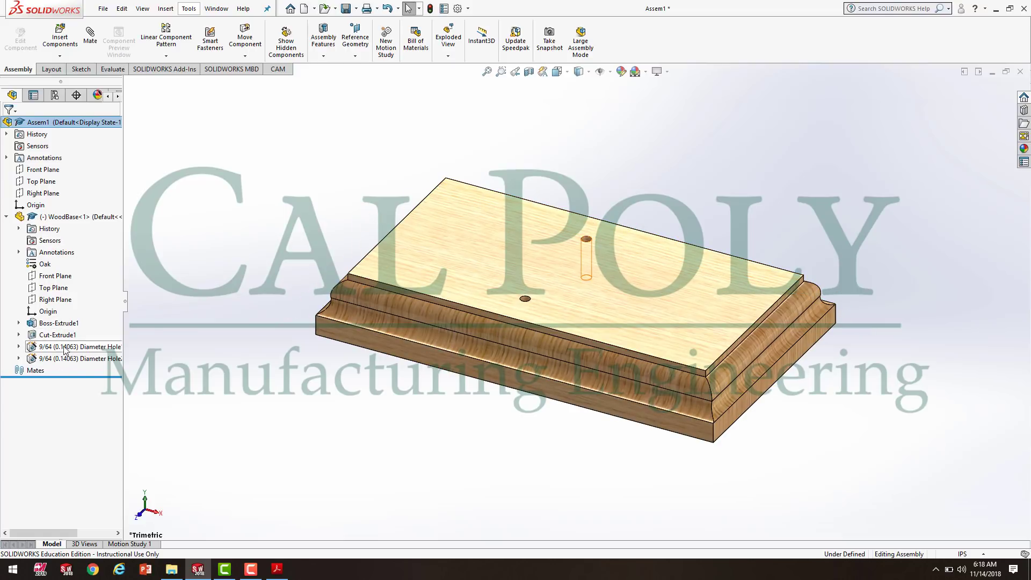
click(91, 43)
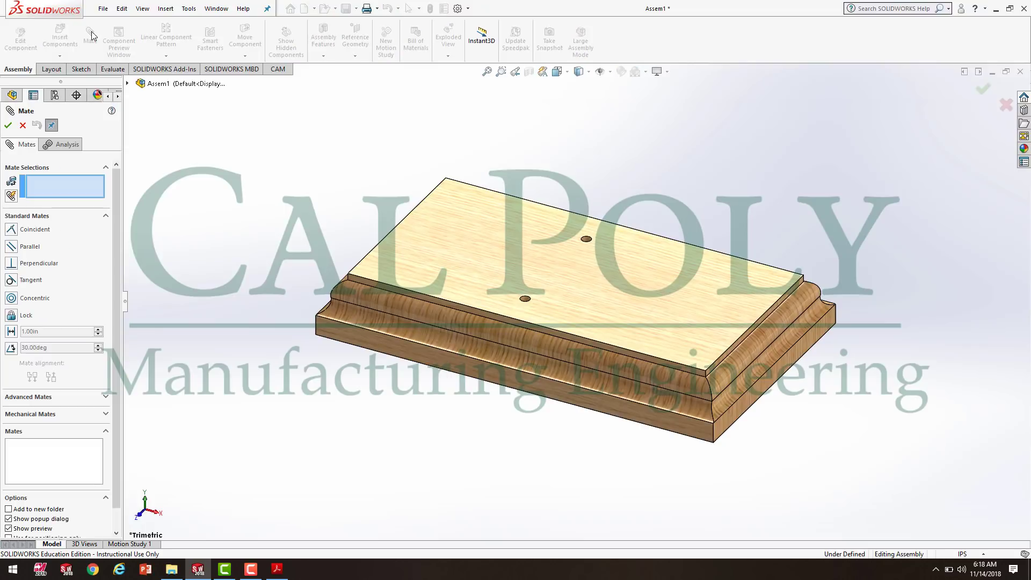
click(13, 231)
click(127, 83)
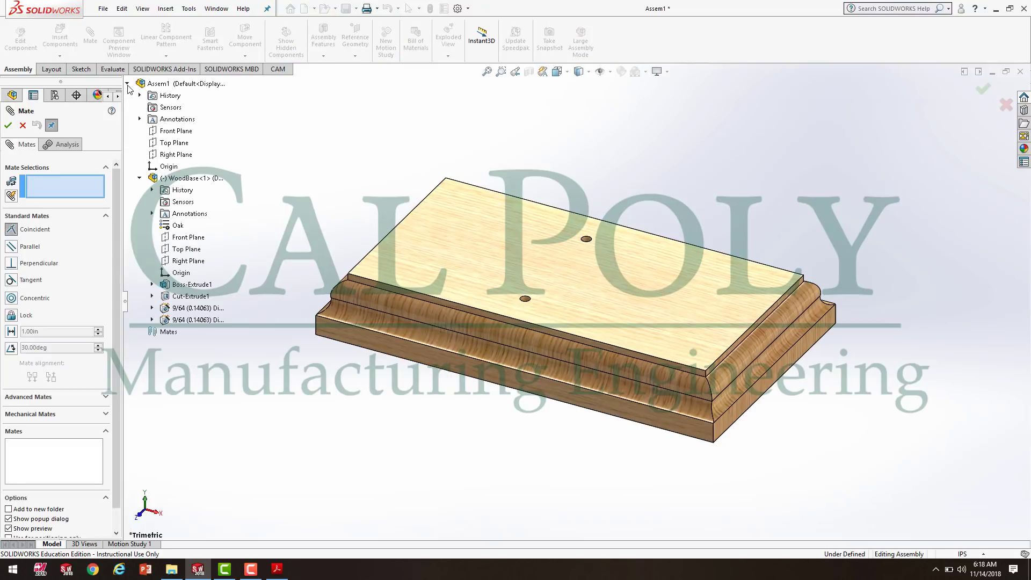
click(168, 167)
click(183, 273)
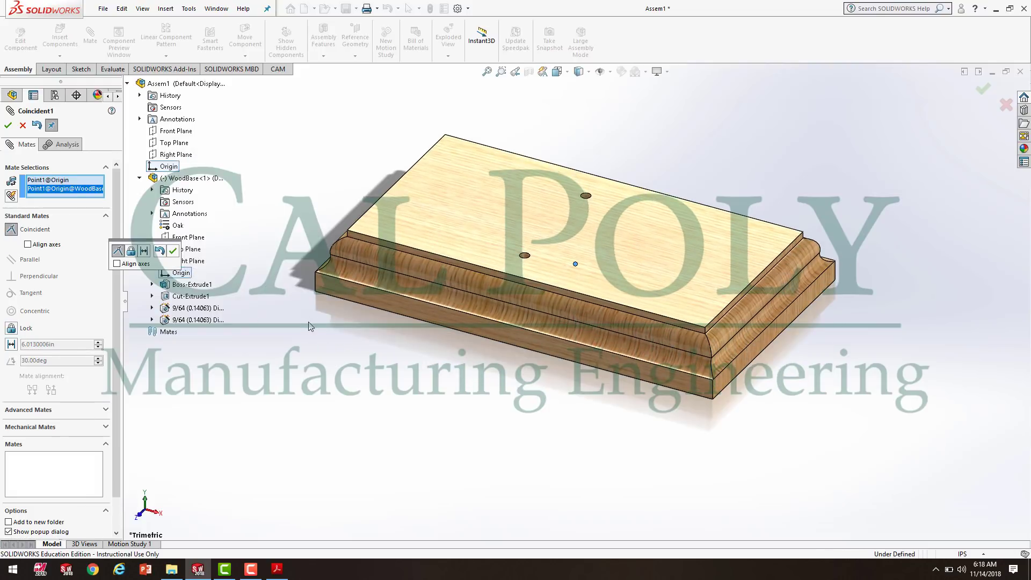
click(173, 251)
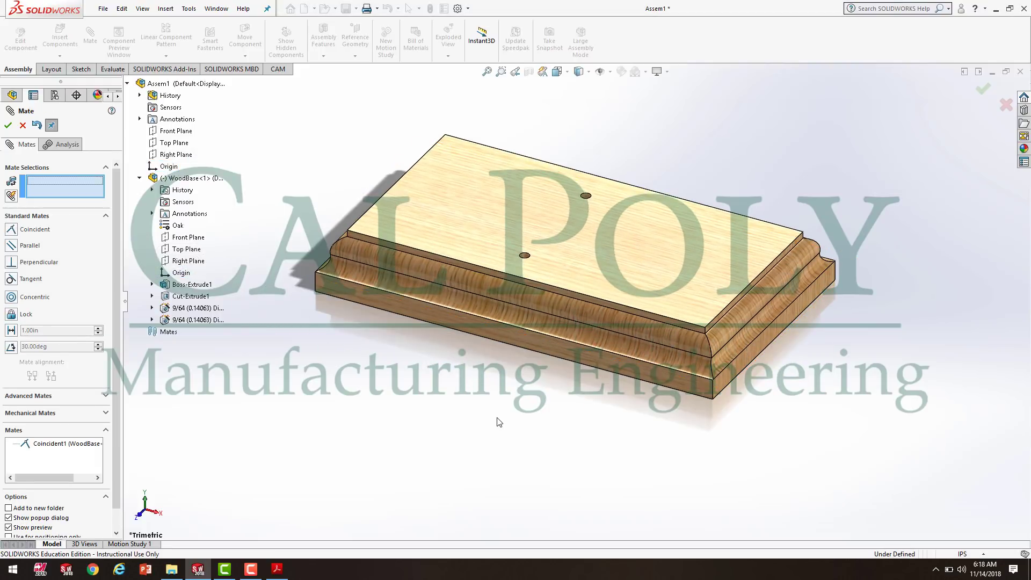
click(8, 125)
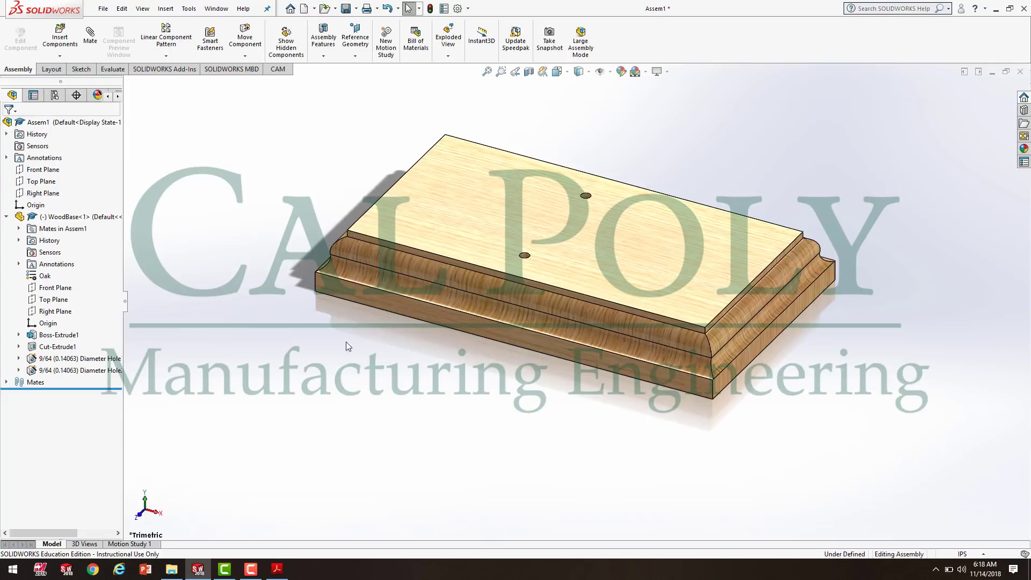
- Collapse the WoodBase component's feature list and fix the component in place
click(7, 218)
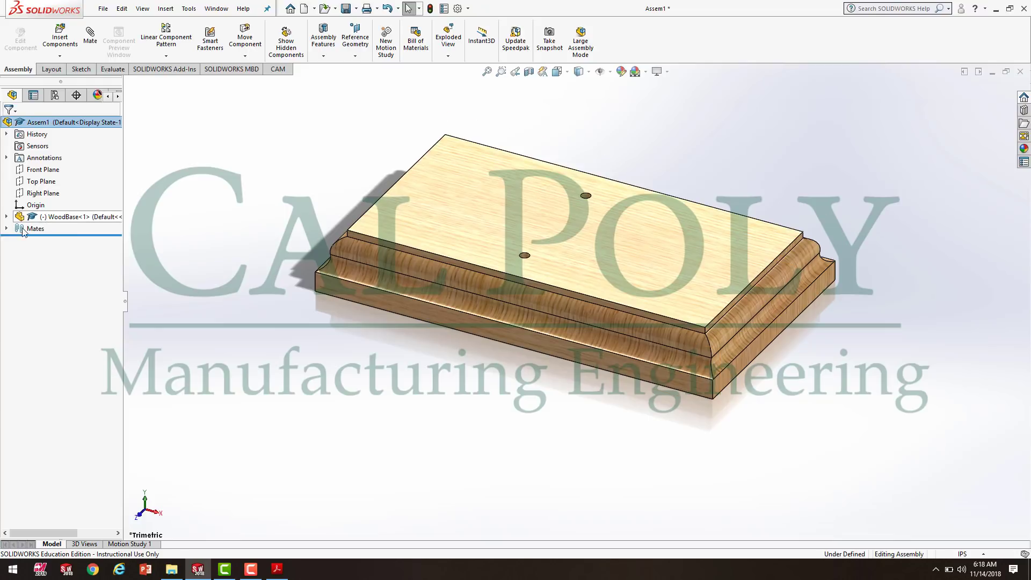
right_click(71, 217)
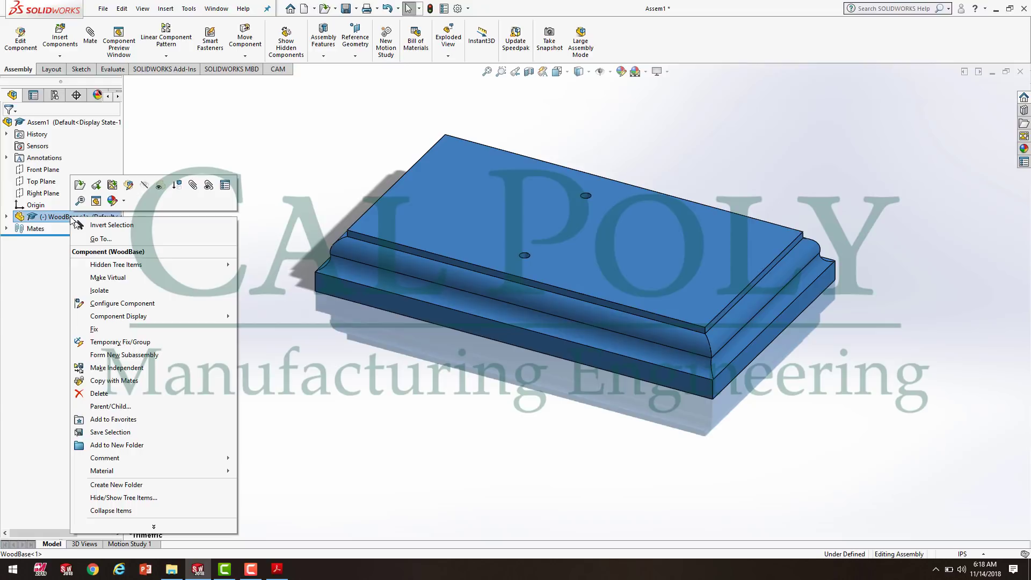
click(107, 329)
scroll(514, 413, up, 2)
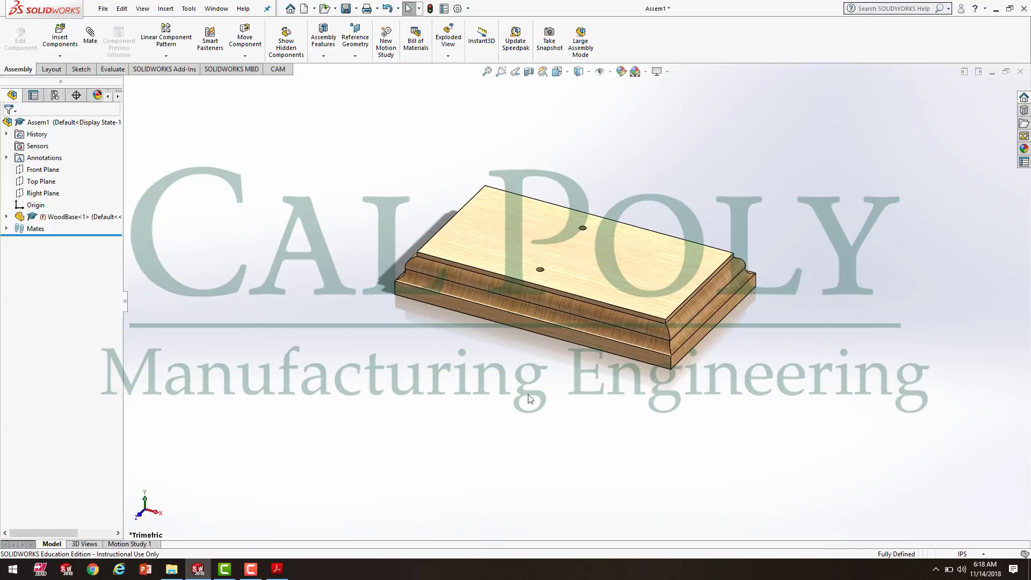
scroll(632, 199, down, 2)
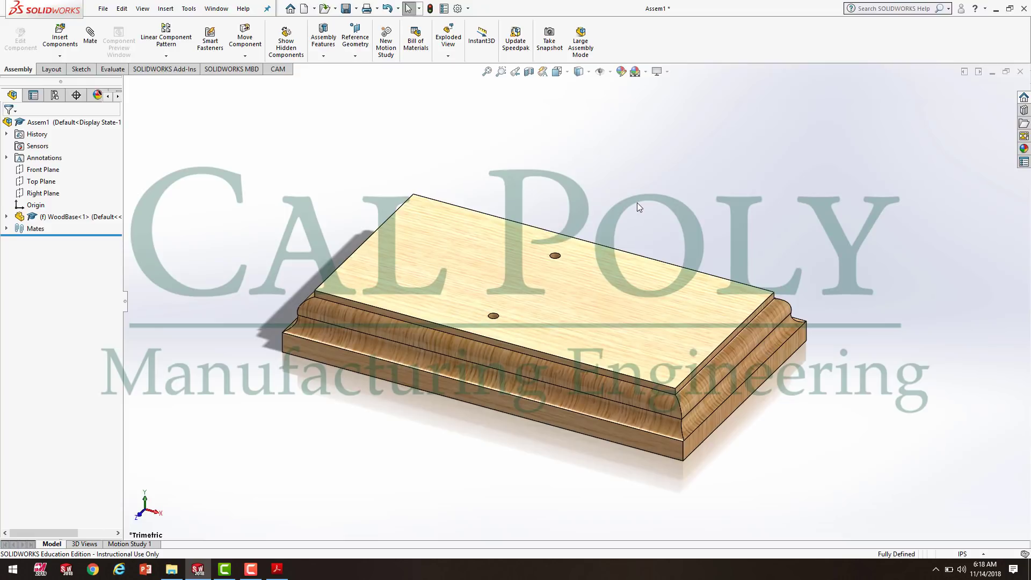
scroll(618, 301, up, 2)
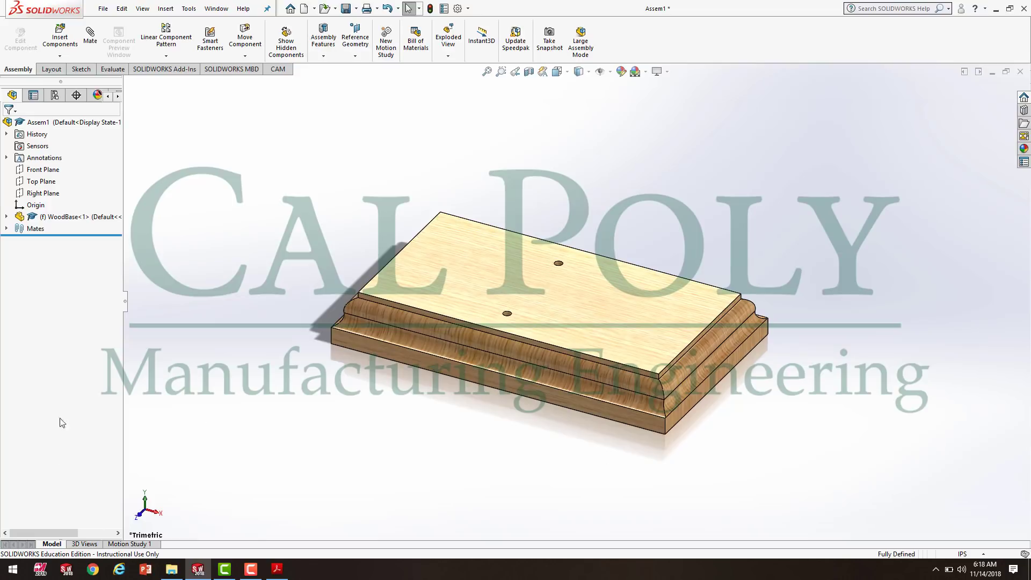
- Examine the IME Air Motor Assembly drawing in Adobe Acrobat Reader, and return to SOLIDWORKS
click(195, 577)
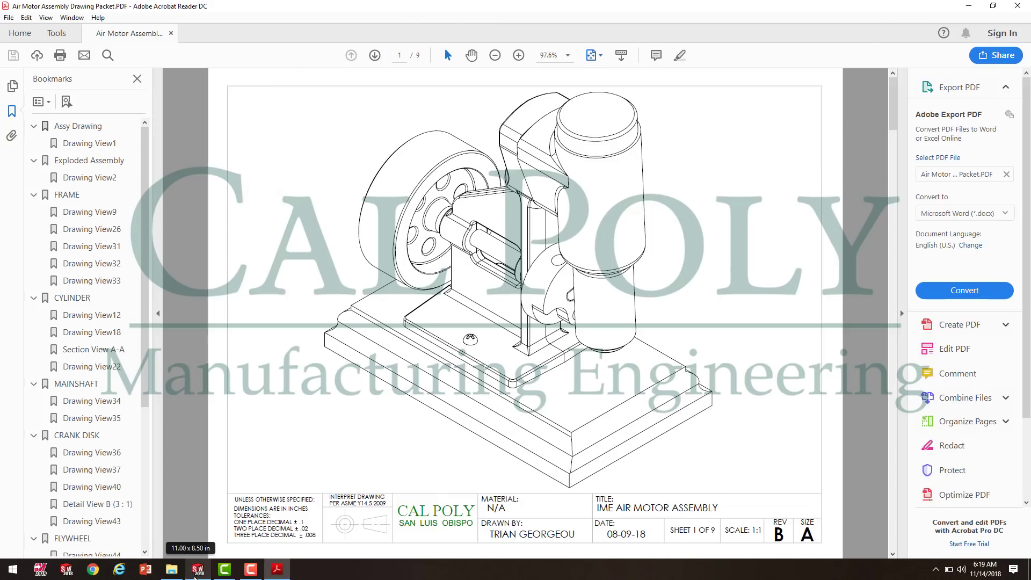
click(198, 575)
click(199, 574)
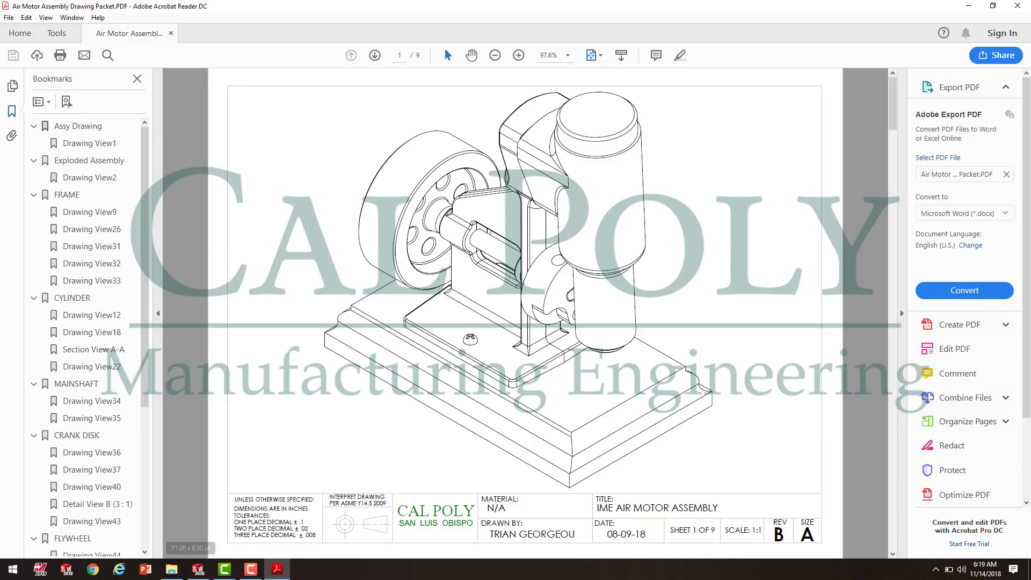
click(198, 570)
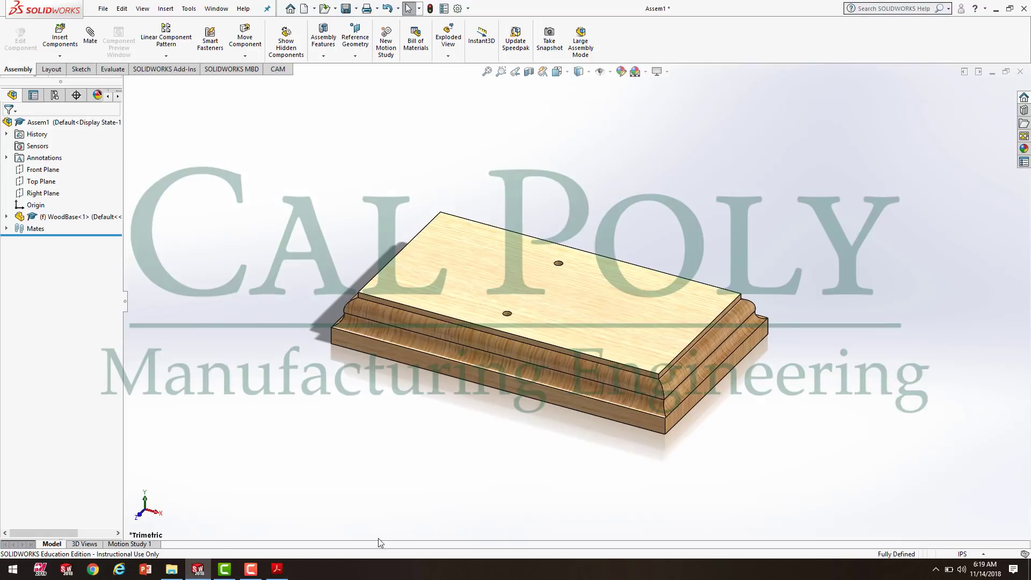
- Set the assembly's view orientation to Isometric
key(ctrl+4)
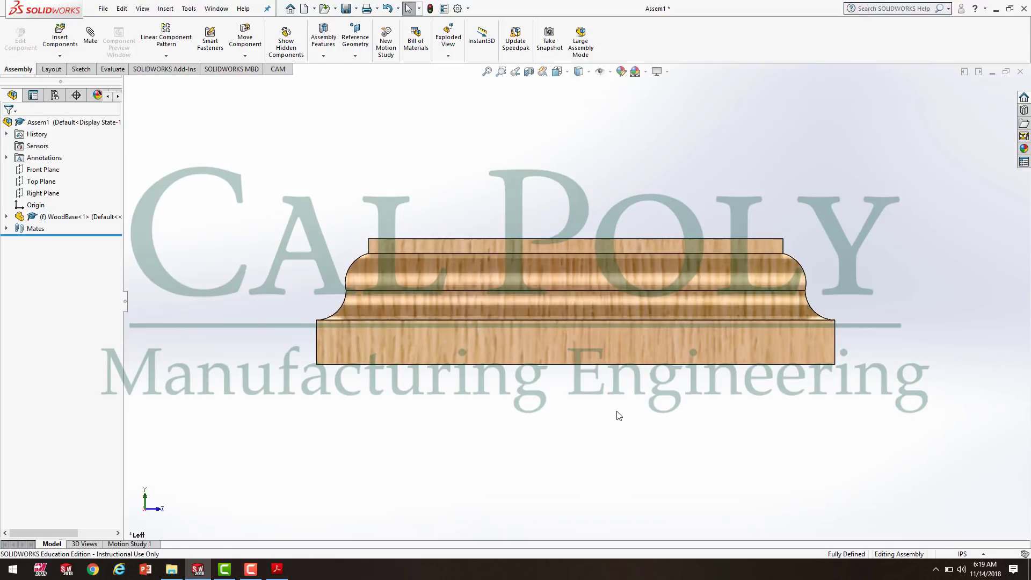
key(space)
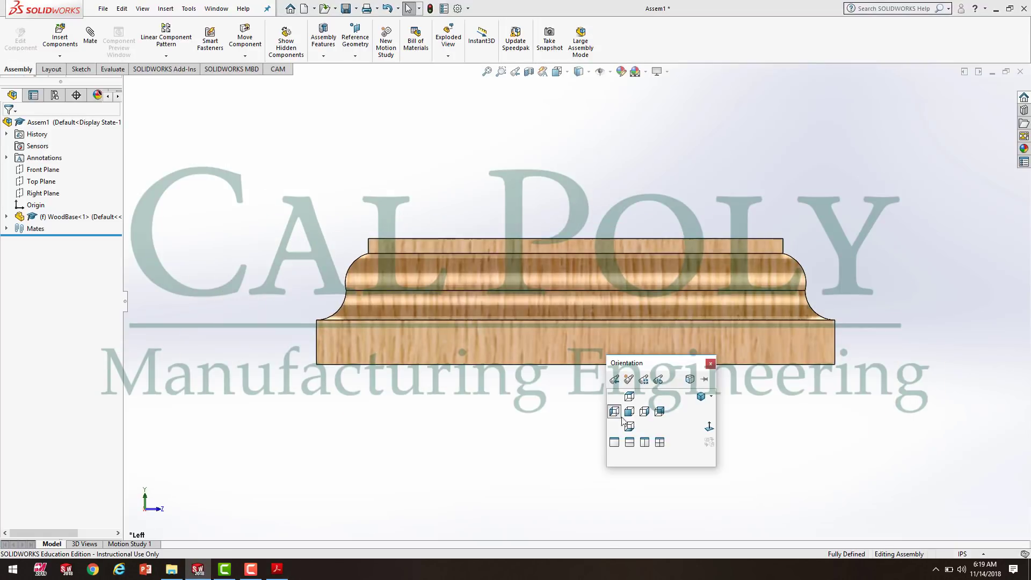
click(701, 397)
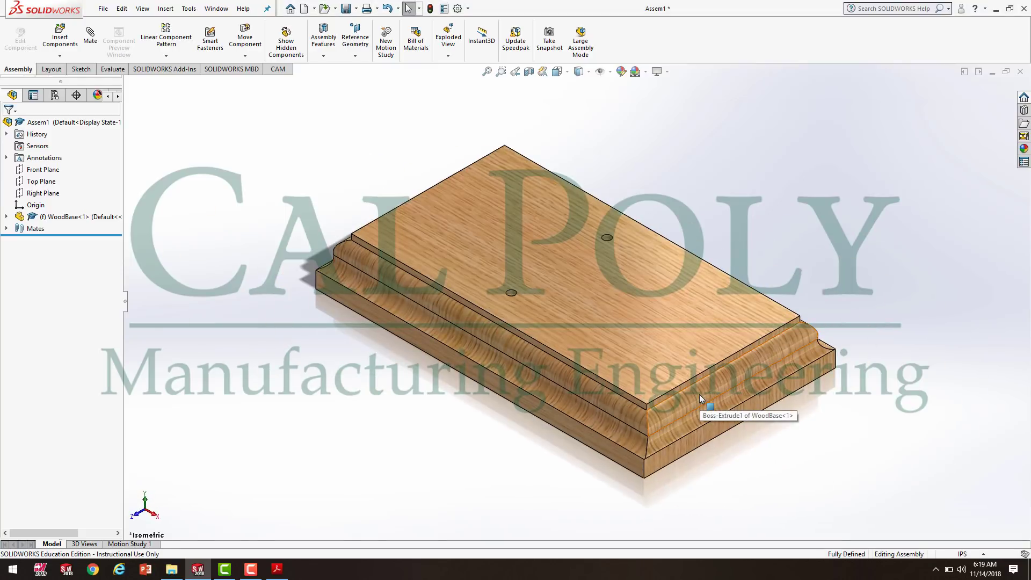
- Insert the Frame part from the Air Motor Parts folder and place it above and behind the WoodBase
click(60, 34)
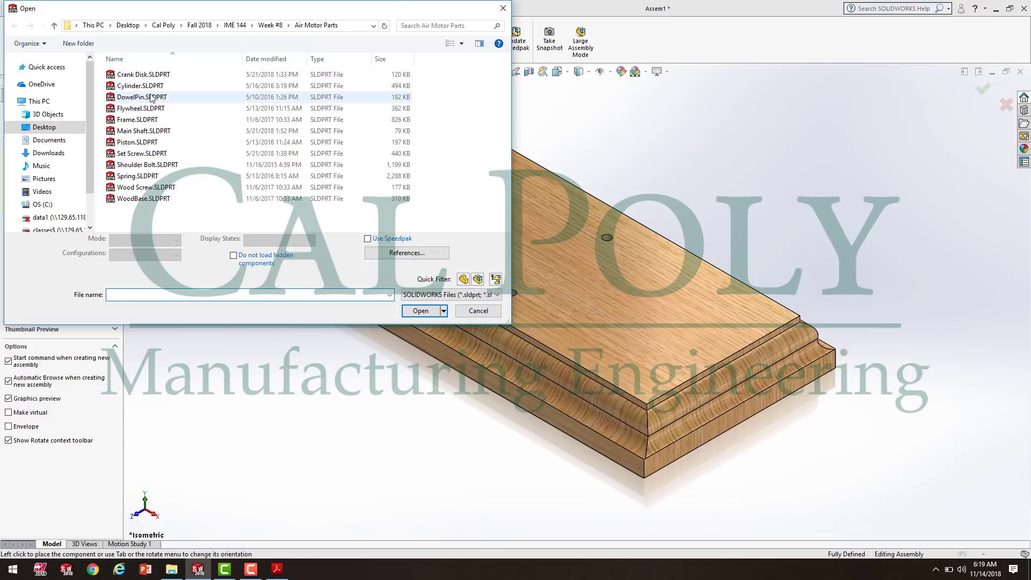
click(117, 74)
right_drag(117, 71, 117, 70)
click(204, 156)
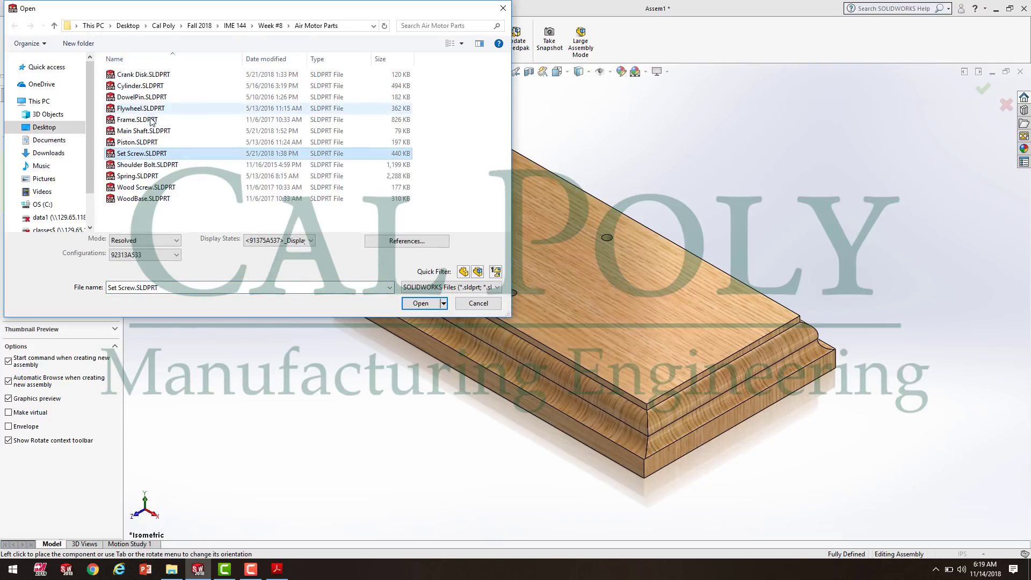
click(151, 120)
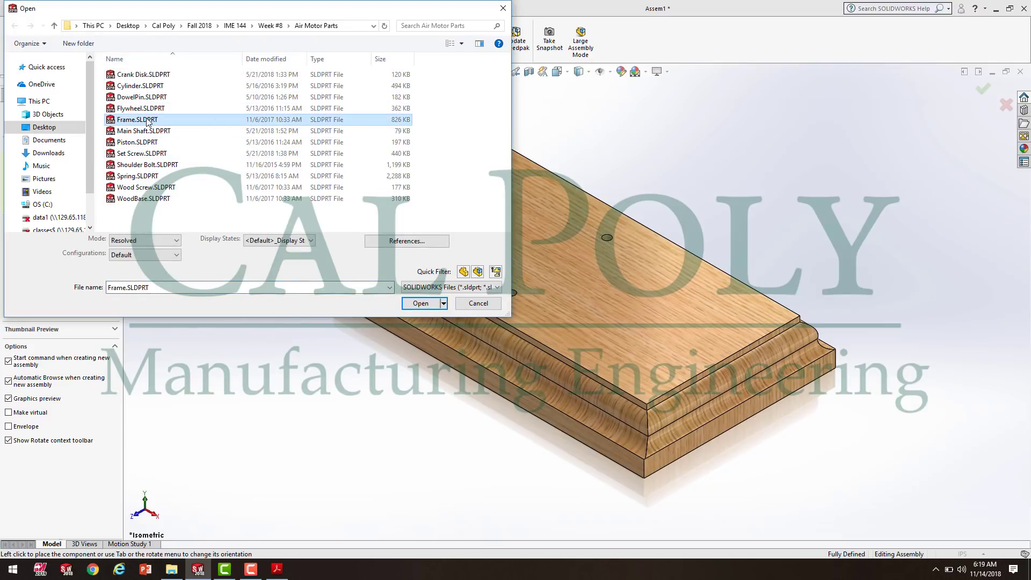
click(428, 304)
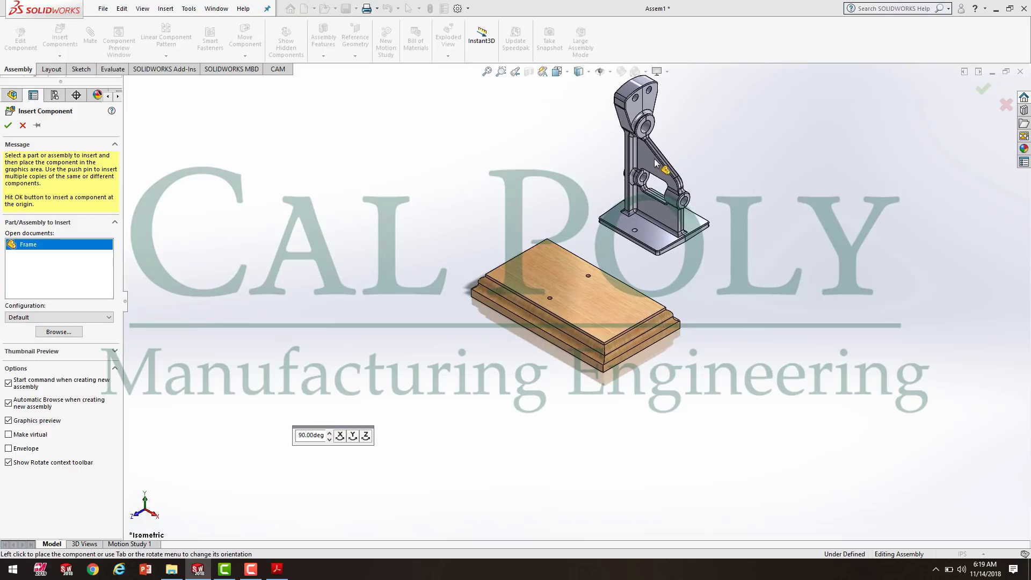
click(655, 160)
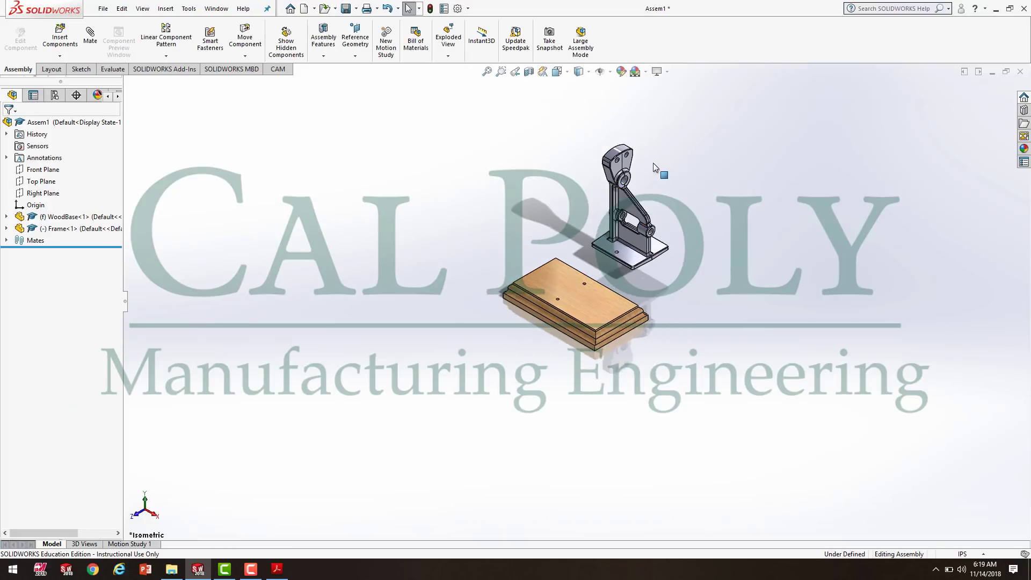
- Mate the front hole in the Frame's base plate to the WoodBase's rear hole with a Concentric mate
key(f)
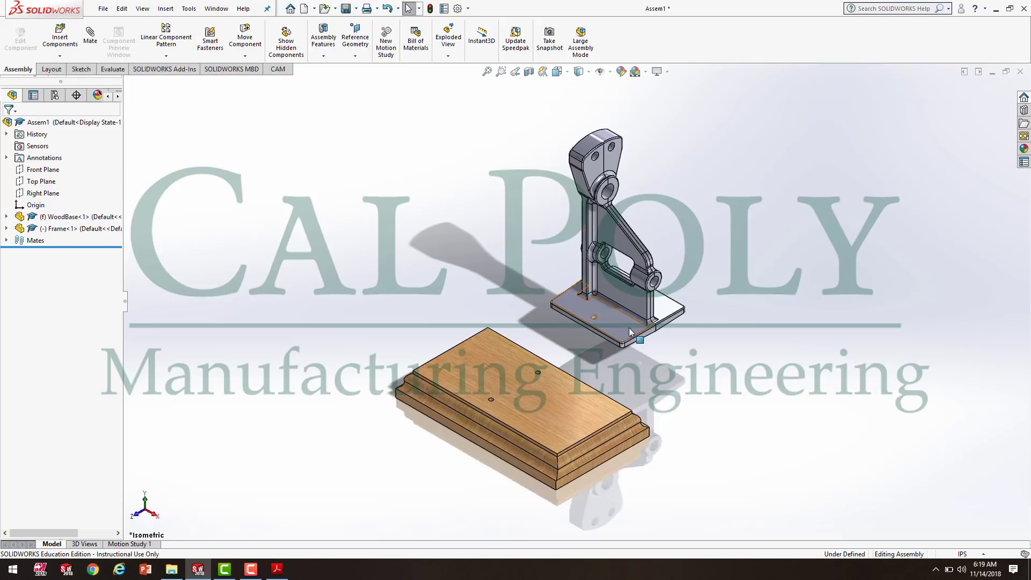
click(89, 33)
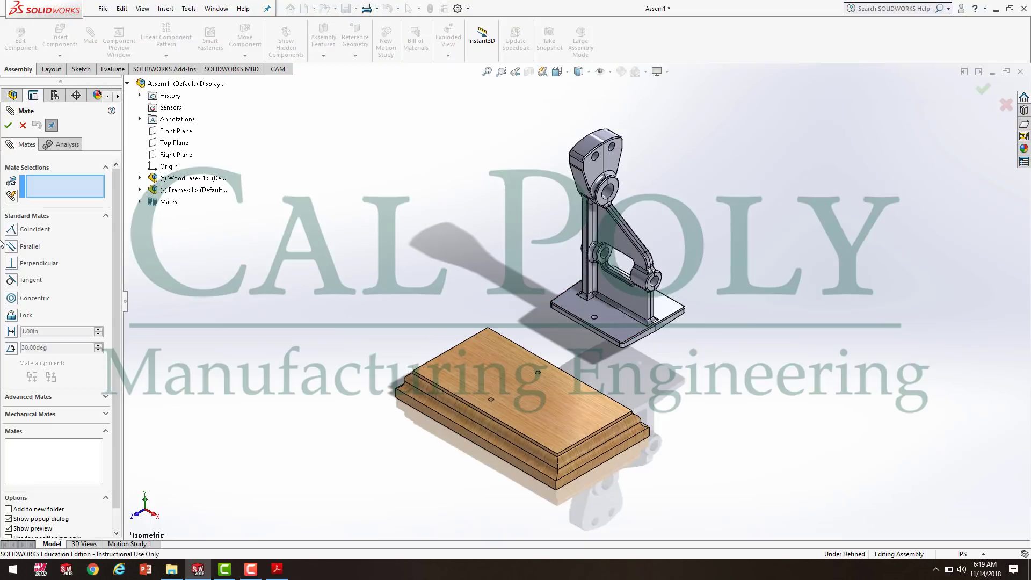
click(12, 300)
scroll(647, 370, down, 2)
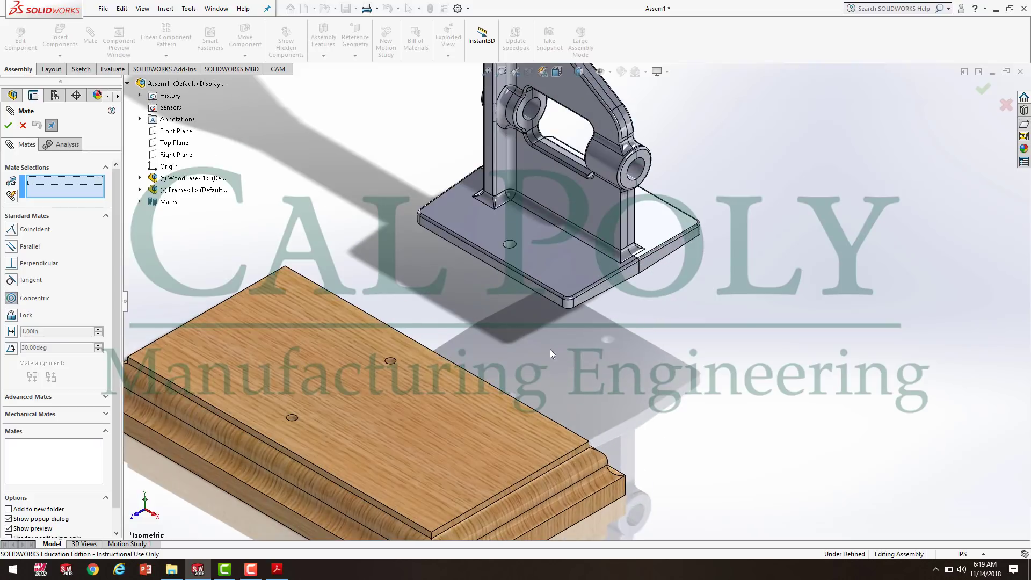
scroll(508, 242, down, 3)
click(503, 238)
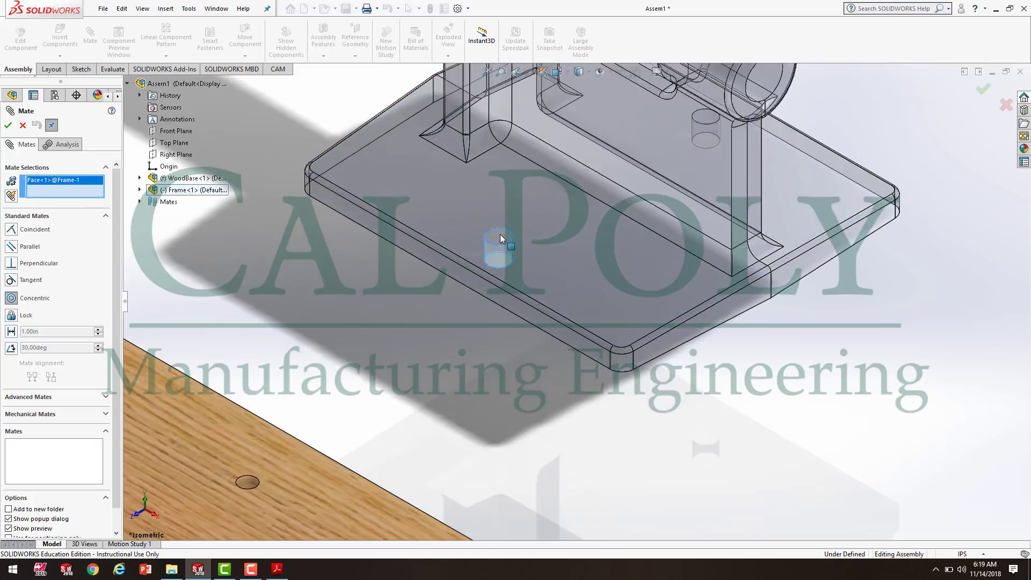
scroll(378, 351, up, 3)
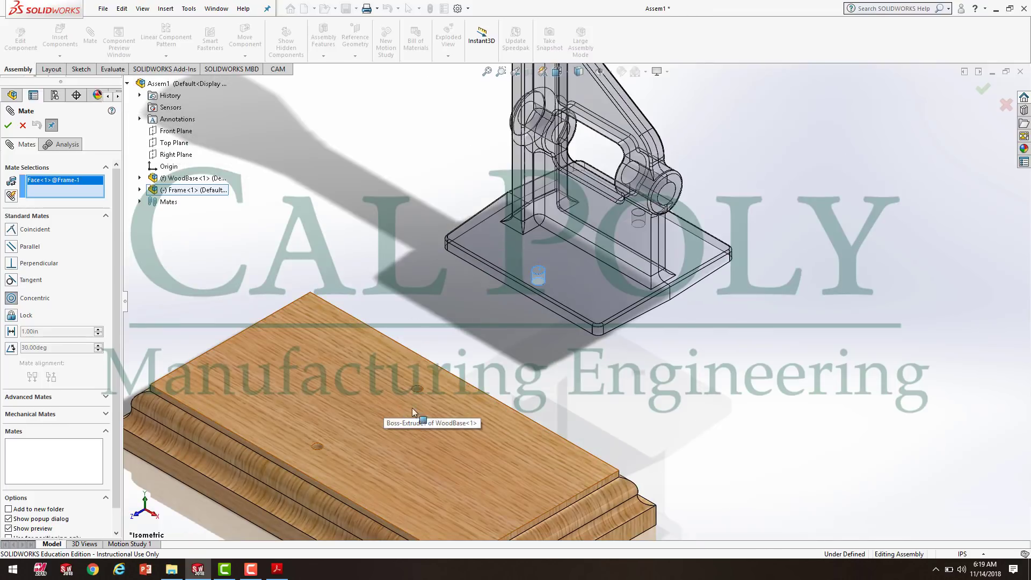
click(419, 388)
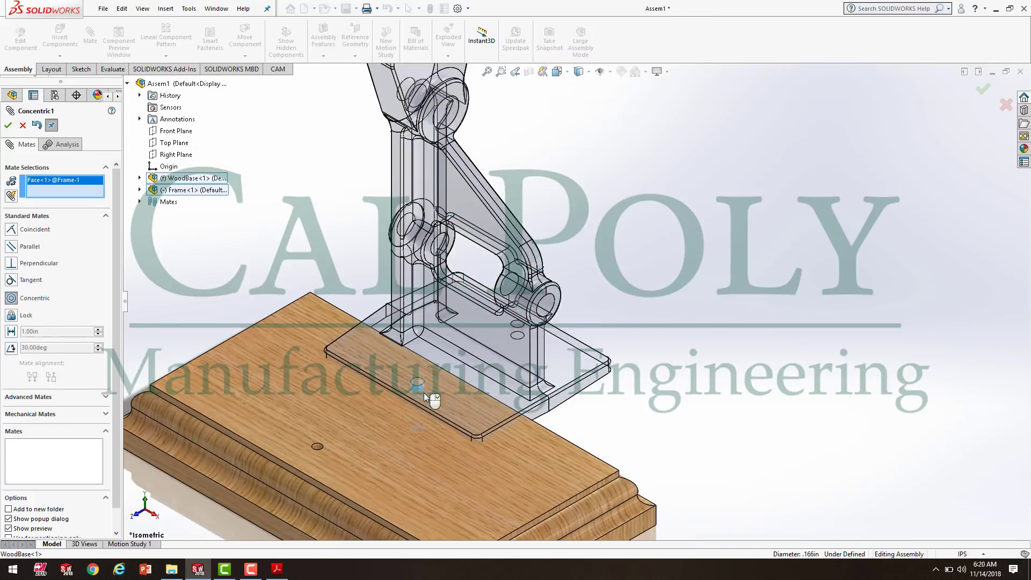
click(423, 395)
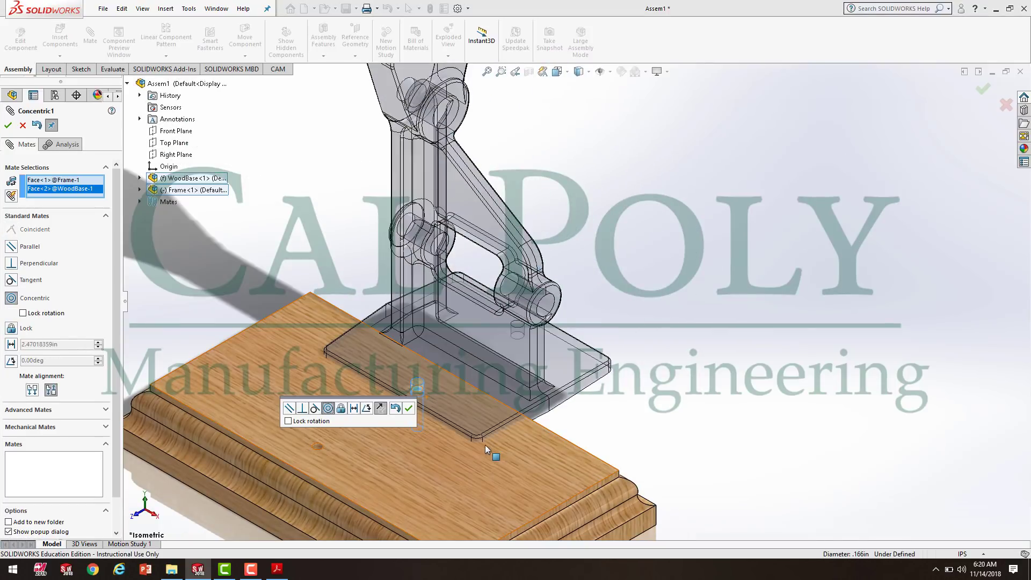
click(409, 408)
- Swing the Frame around and mate its other base plate hole to the WoodBase's remaining hole with a Concentric mate
drag(508, 336, 427, 226)
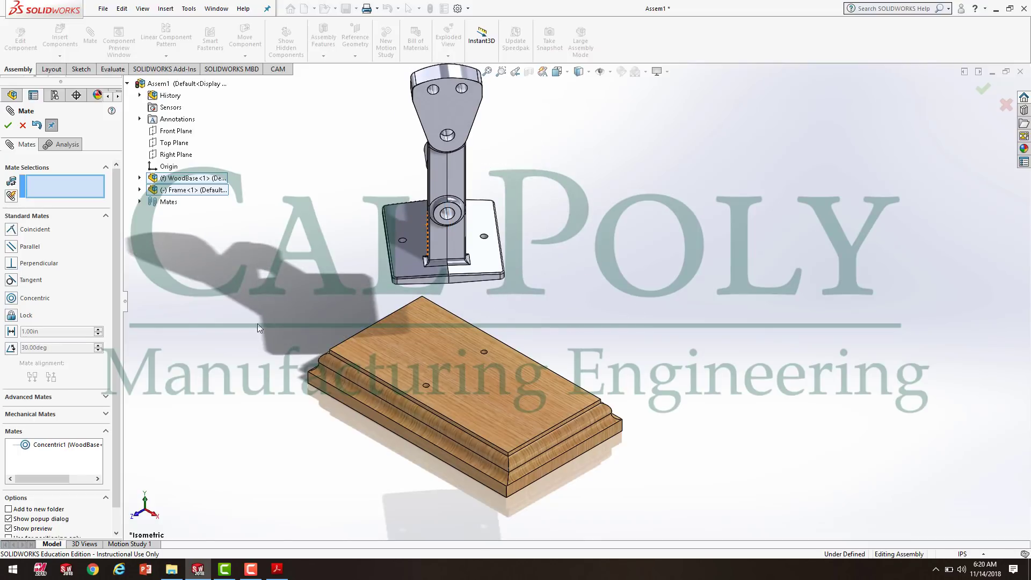
click(12, 298)
scroll(347, 373, down, 5)
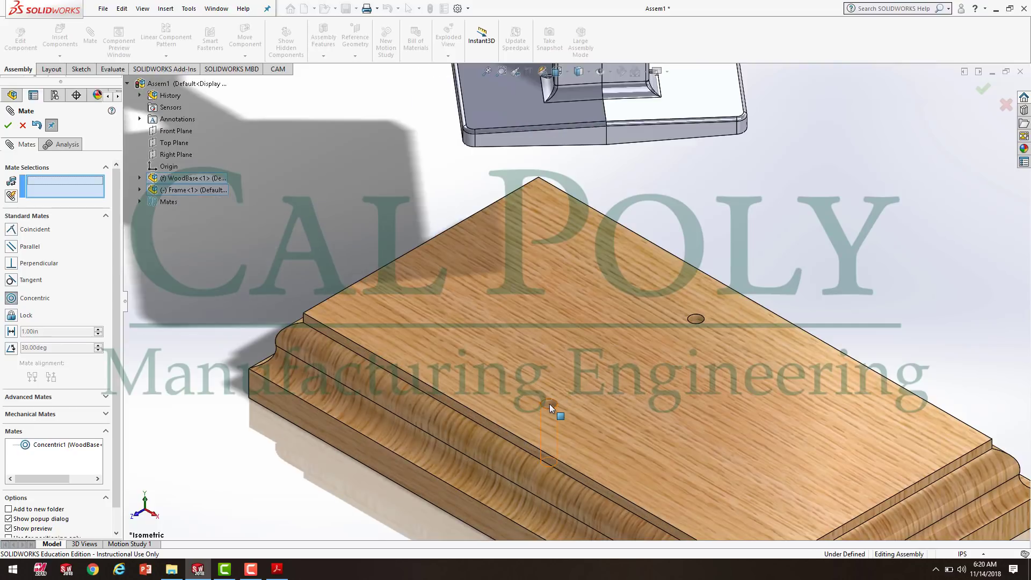
click(549, 404)
scroll(549, 404, up, 4)
scroll(543, 136, down, 6)
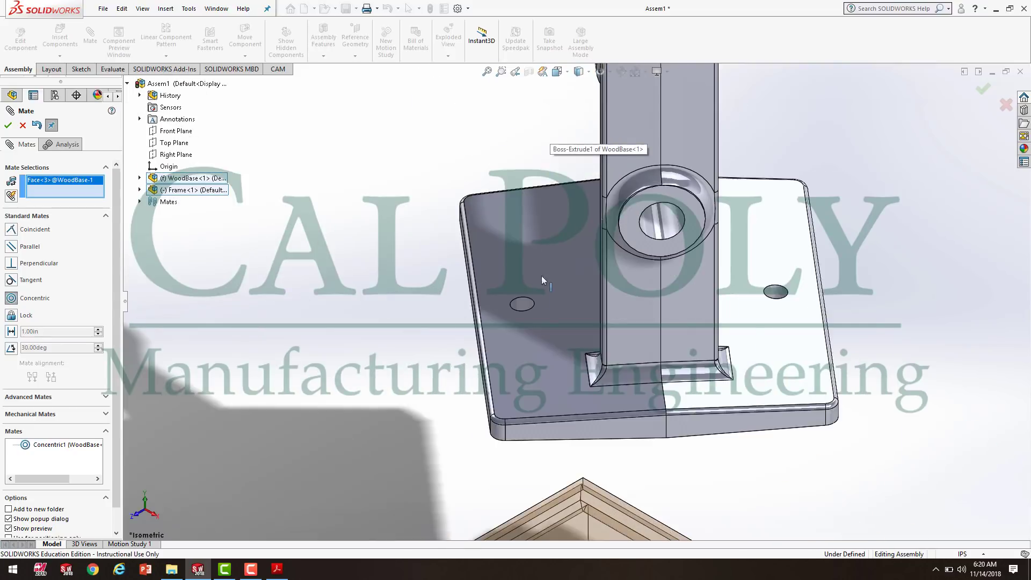
click(520, 329)
scroll(518, 331, up, 4)
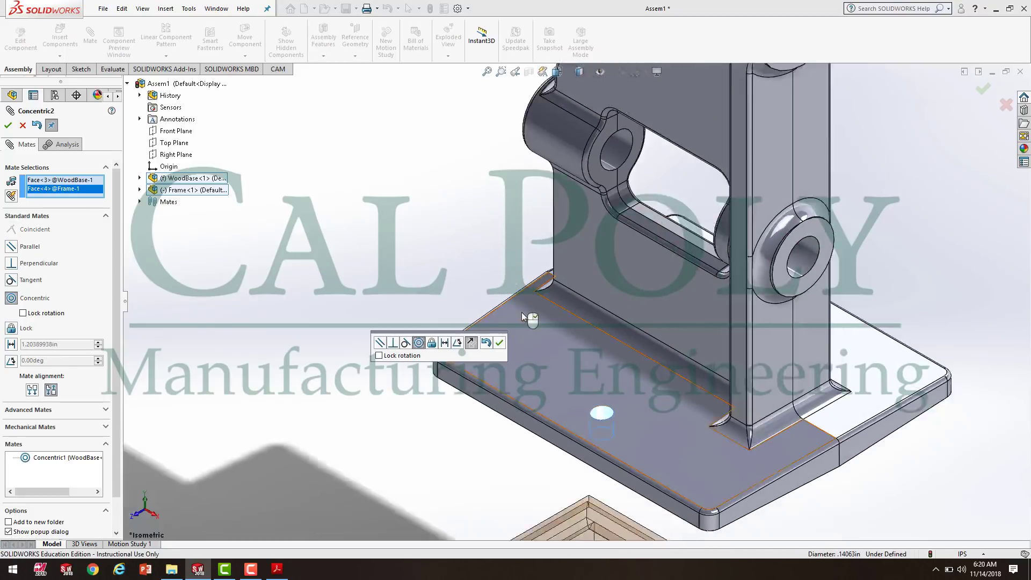
click(501, 342)
- Raise the Frame and seat its underside on the WoodBase's top face with a Coincident mate, ending the Mate command
scroll(571, 366, up, 2)
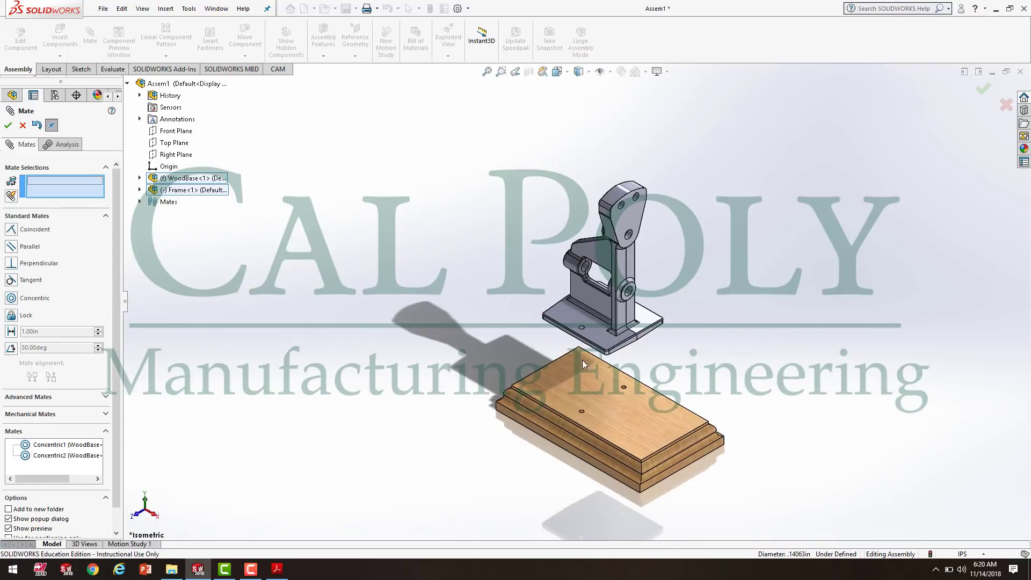
drag(611, 329, 591, 288)
scroll(607, 370, down, 2)
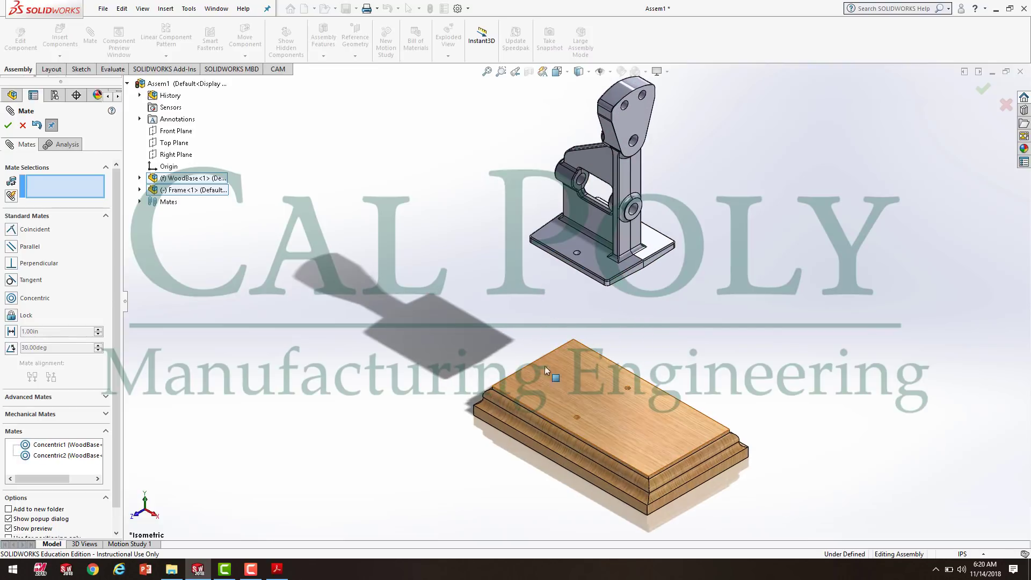
middle_drag(611, 414, 643, 358)
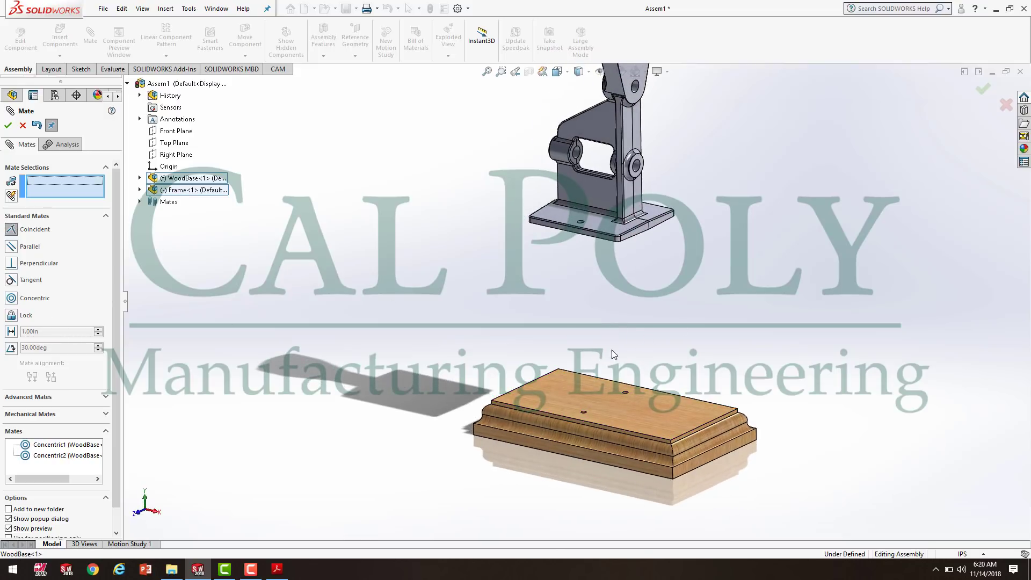
click(657, 413)
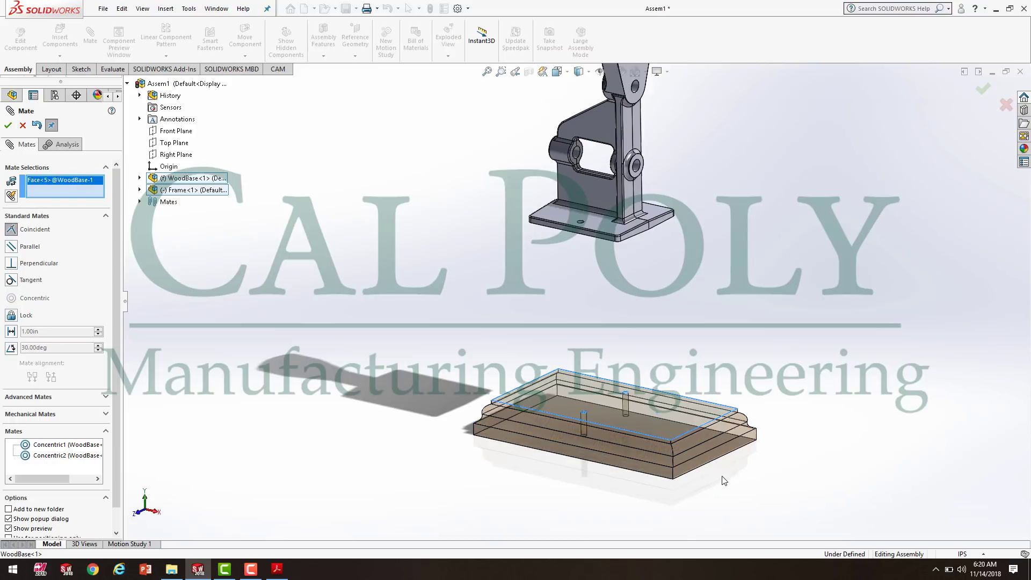
middle_drag(723, 469, 715, 337)
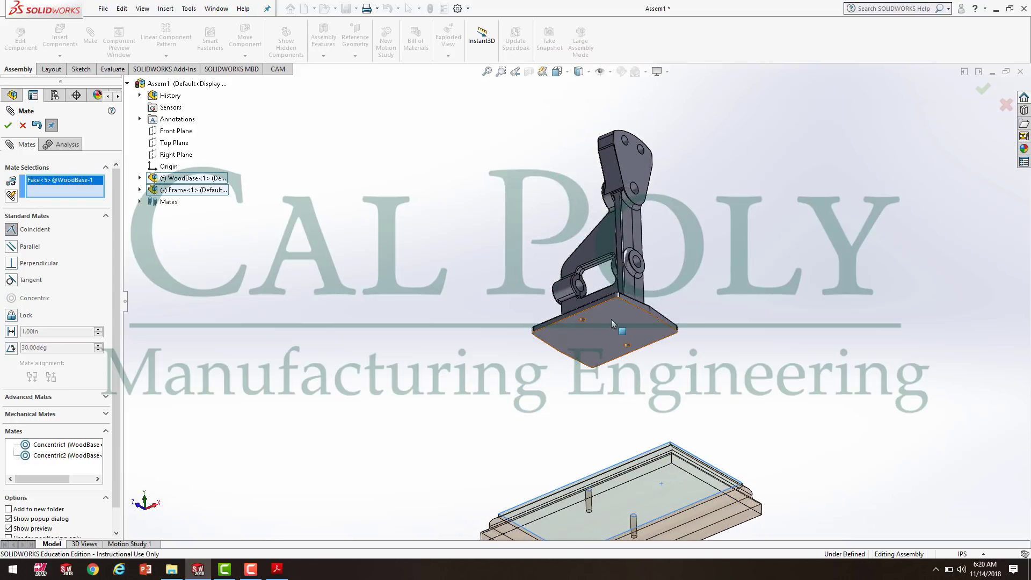
click(612, 319)
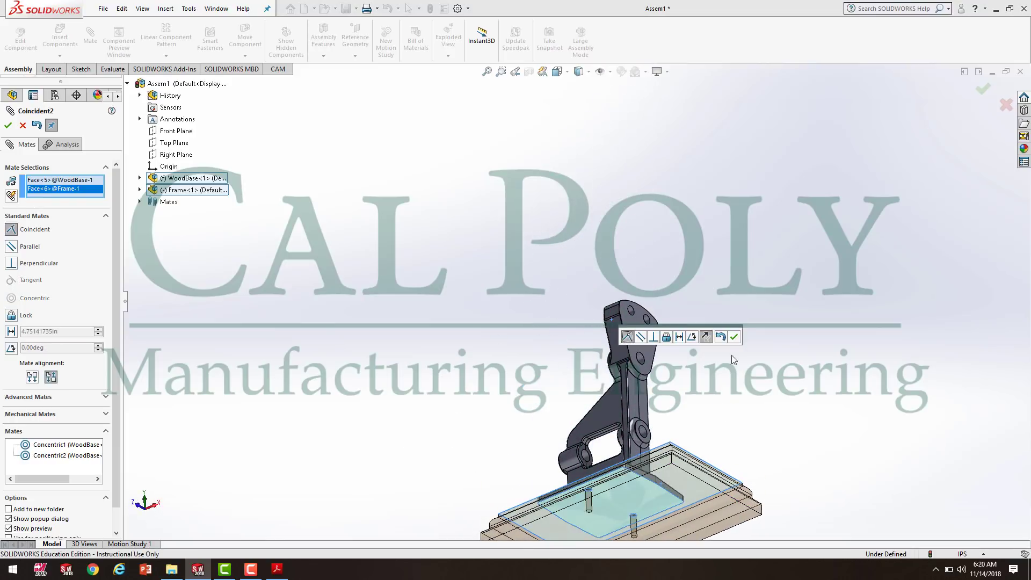
click(735, 336)
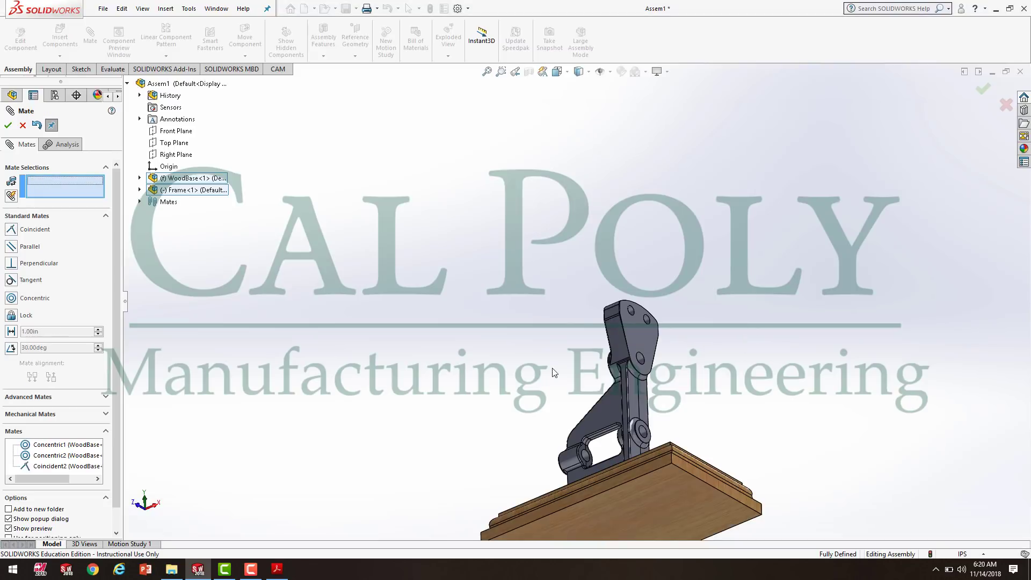
scroll(556, 371, up, 3)
middle_drag(586, 376, 594, 498)
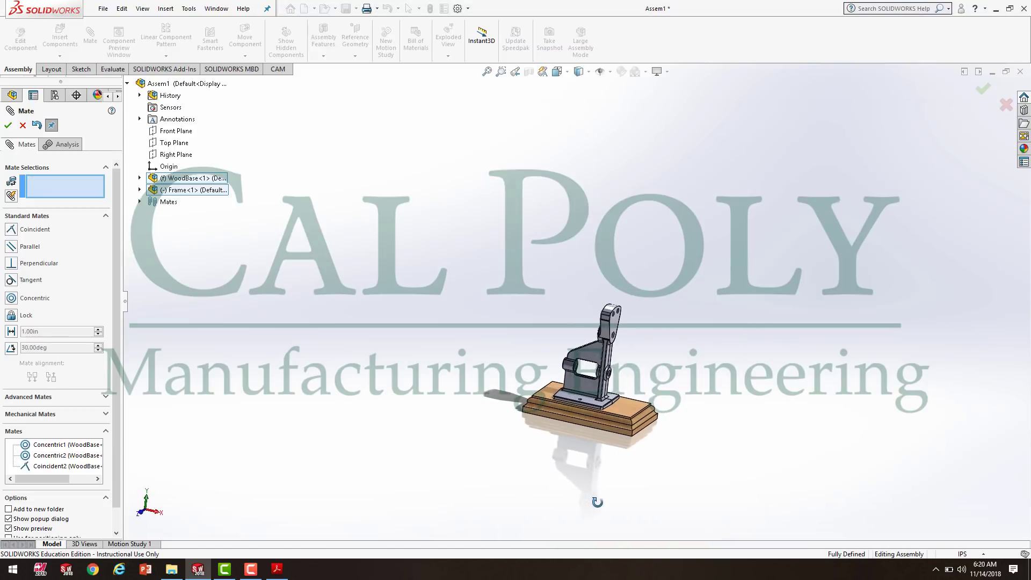
click(8, 126)
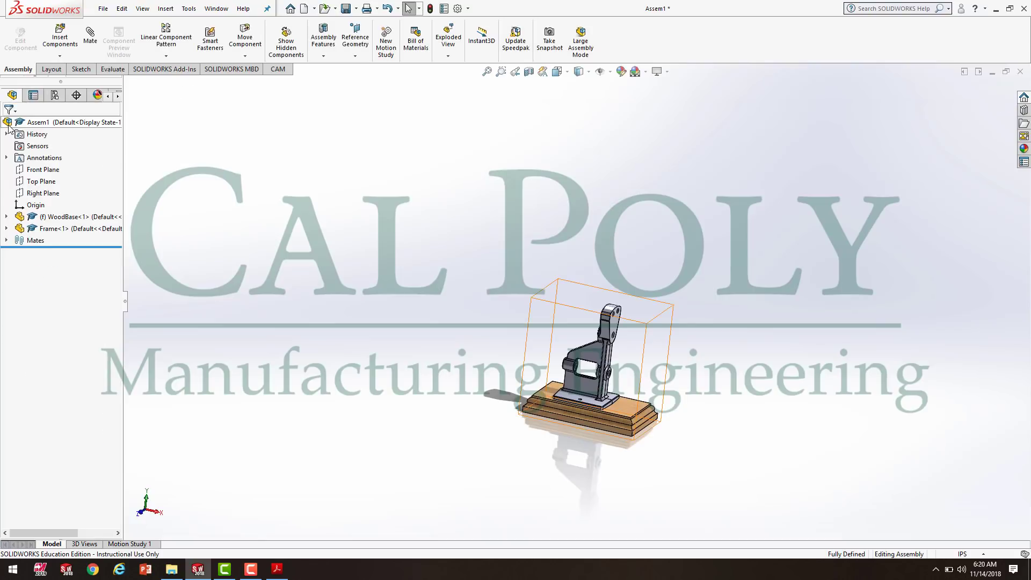
- Inspect the Frame's placement on the WoodBase, highlighting the Frame component and the assembly's Front Plane in turn
right_click(48, 230)
click(47, 231)
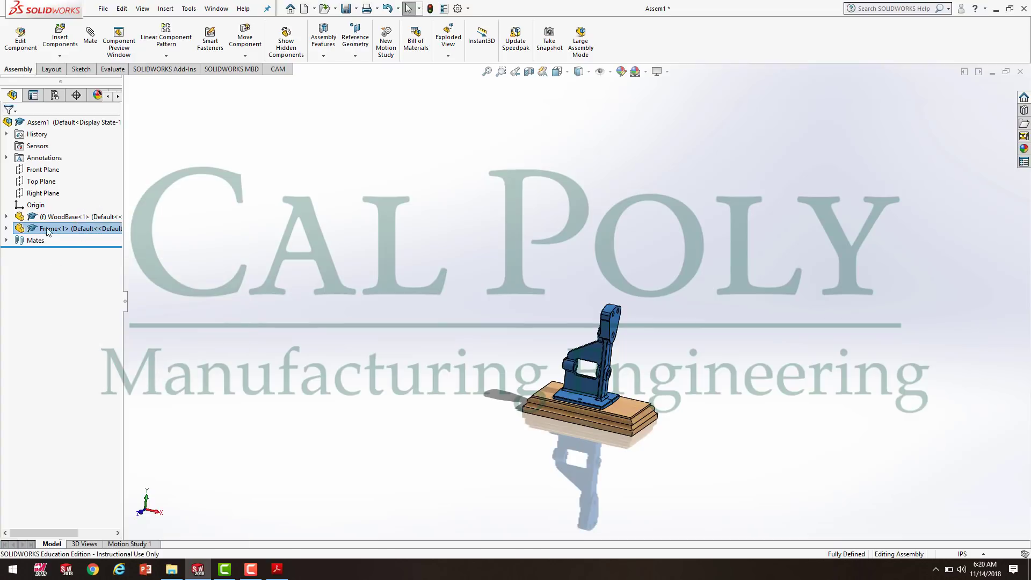
click(628, 353)
scroll(628, 359, down, 3)
middle_drag(628, 359, 707, 409)
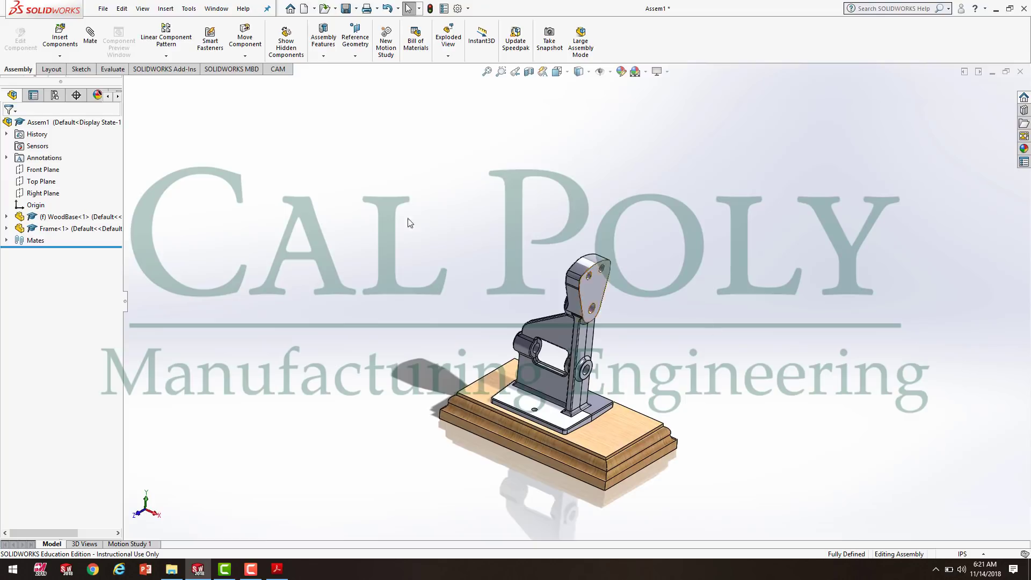
click(44, 170)
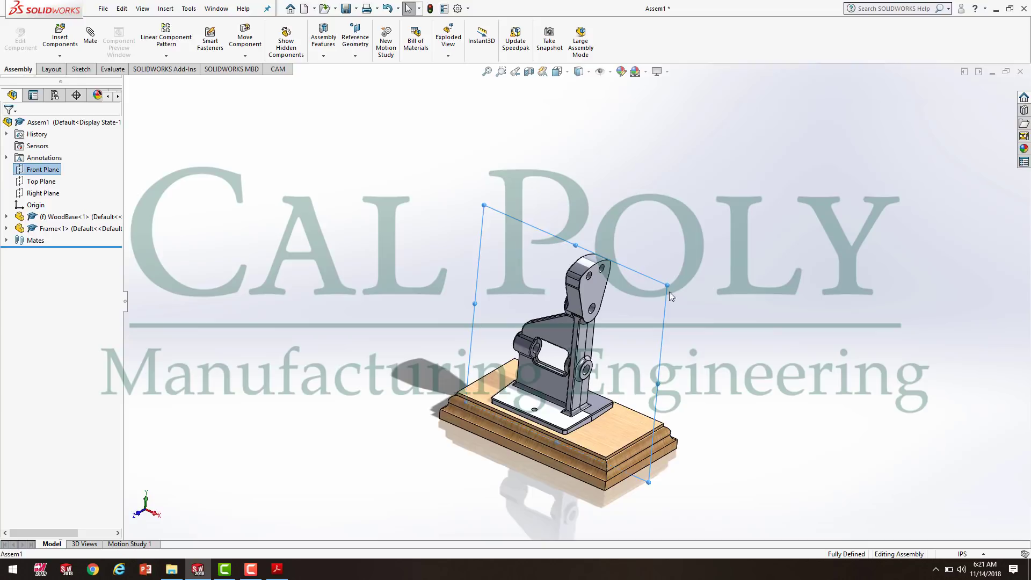
key(ctrl+8)
middle_drag(689, 280, 787, 346)
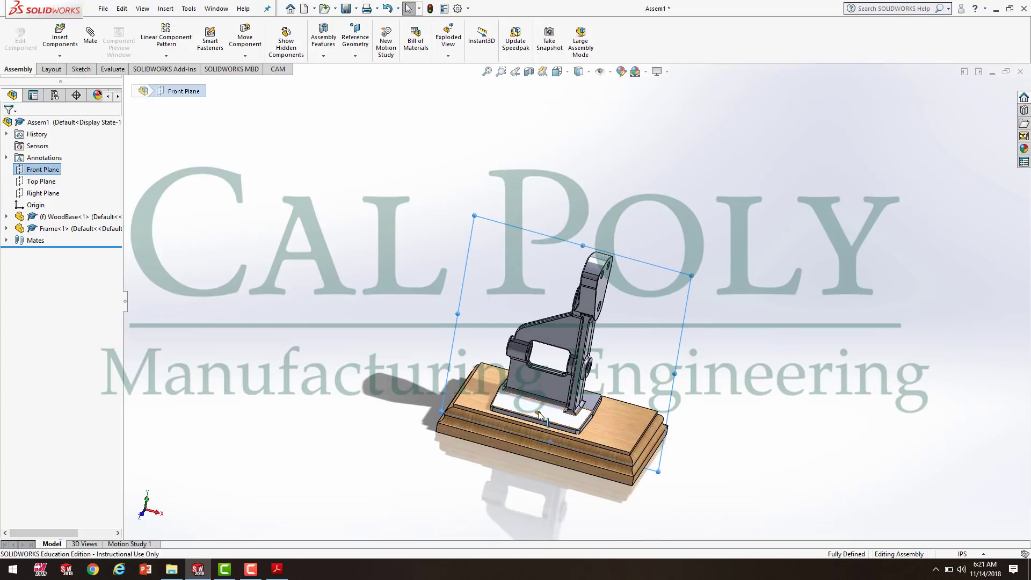
click(319, 327)
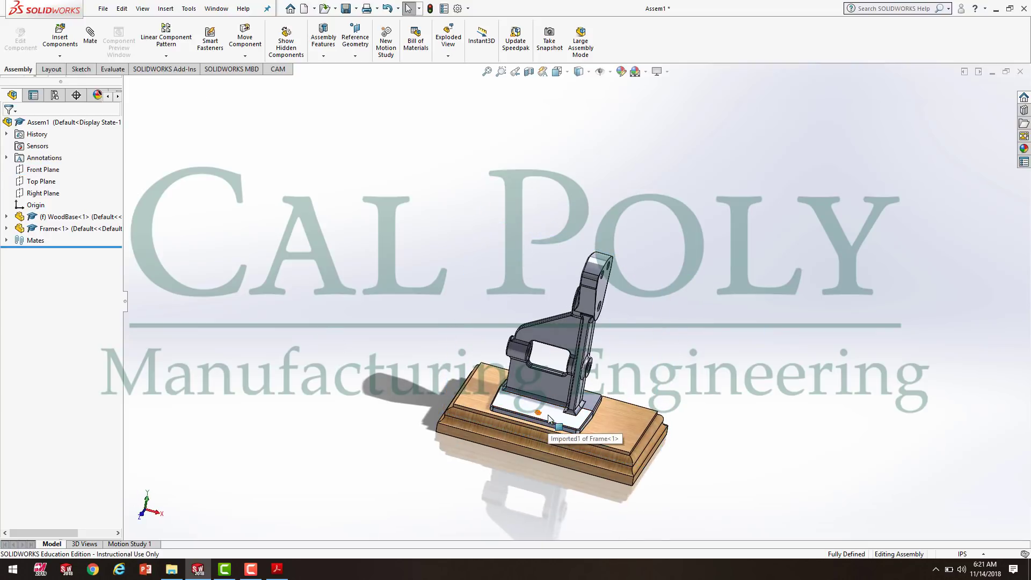
scroll(544, 418, down, 3)
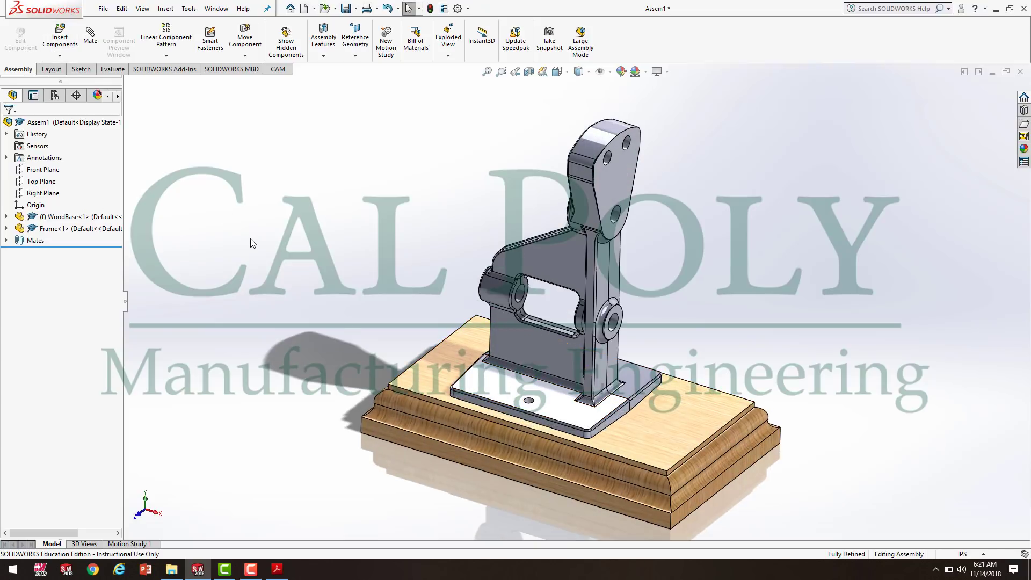
- Insert the Wood Screw part from the Air Motor Parts folder and place it in empty space beside the WoodBase
click(58, 37)
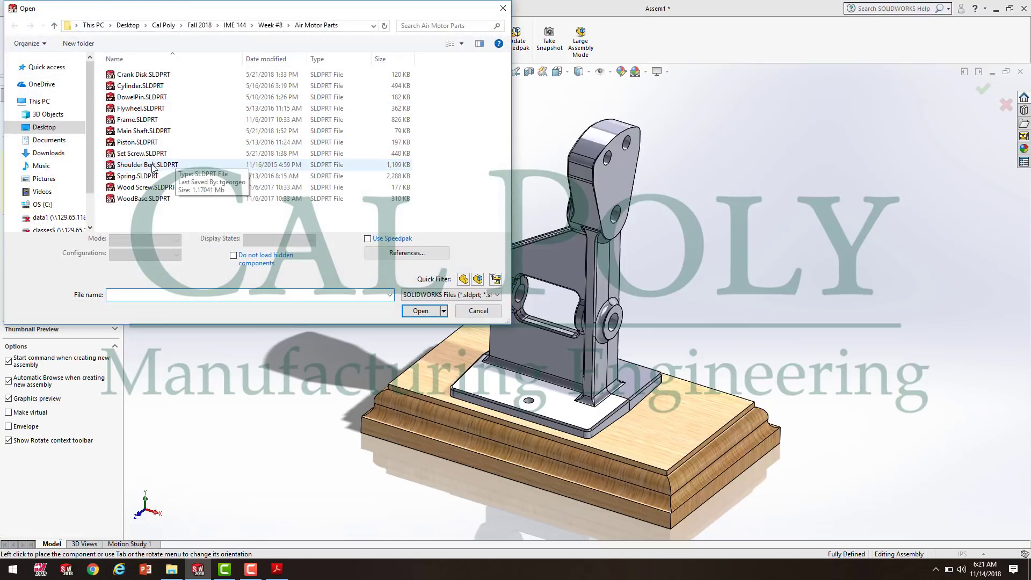
click(167, 167)
right_click(142, 176)
click(137, 188)
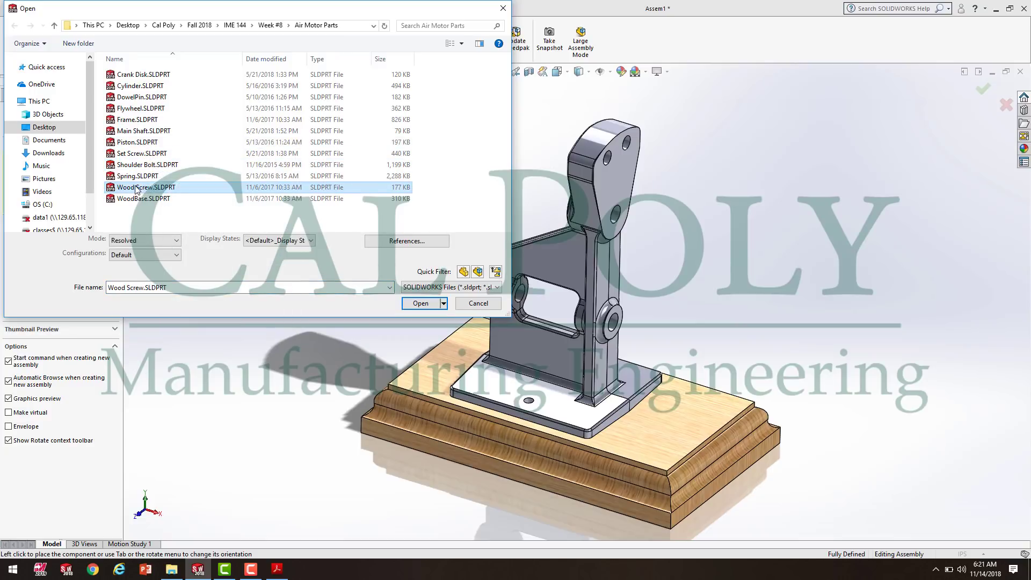
click(416, 302)
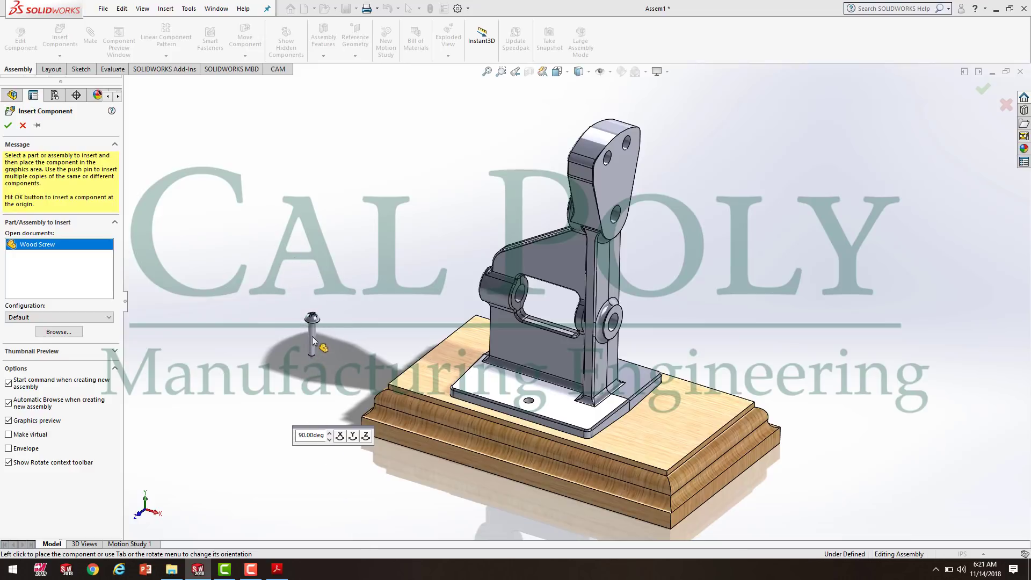
click(305, 334)
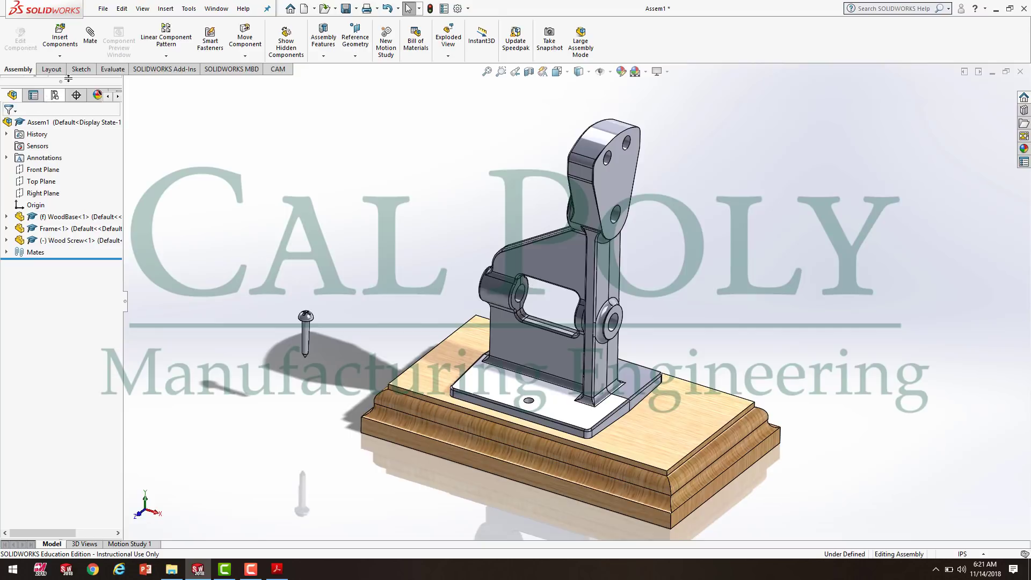
- Mate the Wood Screw's tip edge to the Frame's front base plate hole with a Concentric mate
click(90, 37)
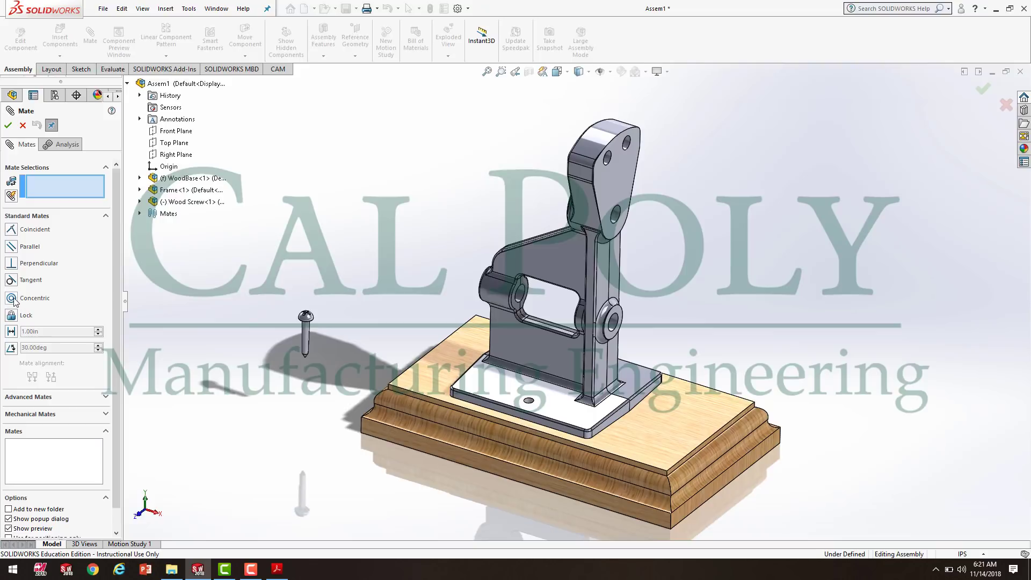
scroll(206, 372, down, 6)
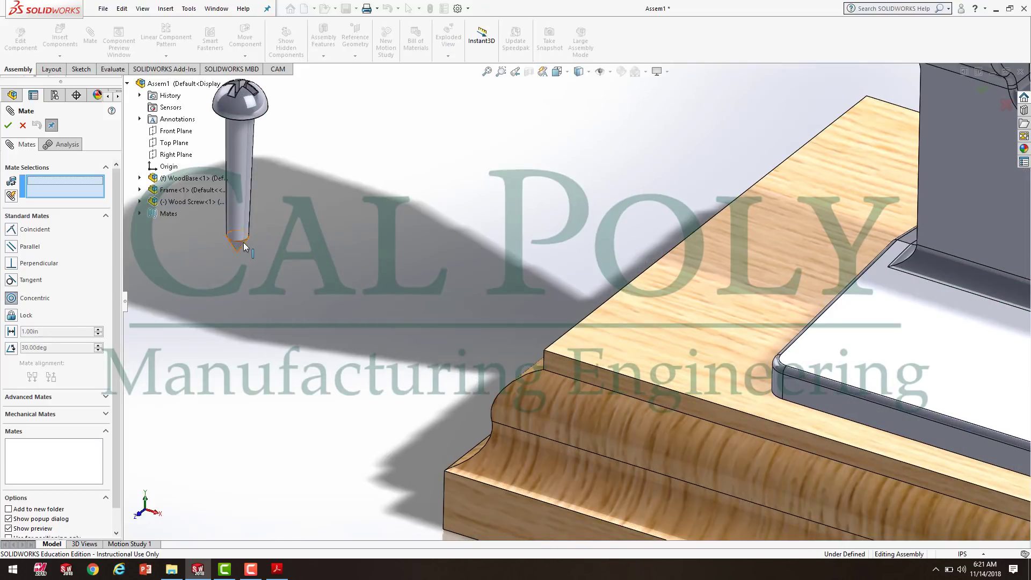
click(241, 246)
scroll(575, 298, up, 3)
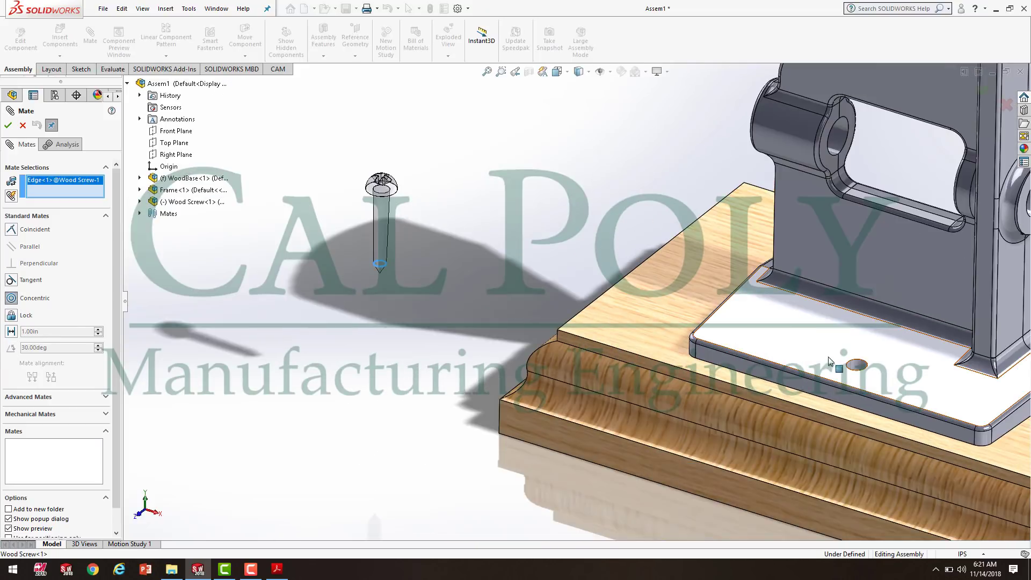
scroll(862, 380, down, 3)
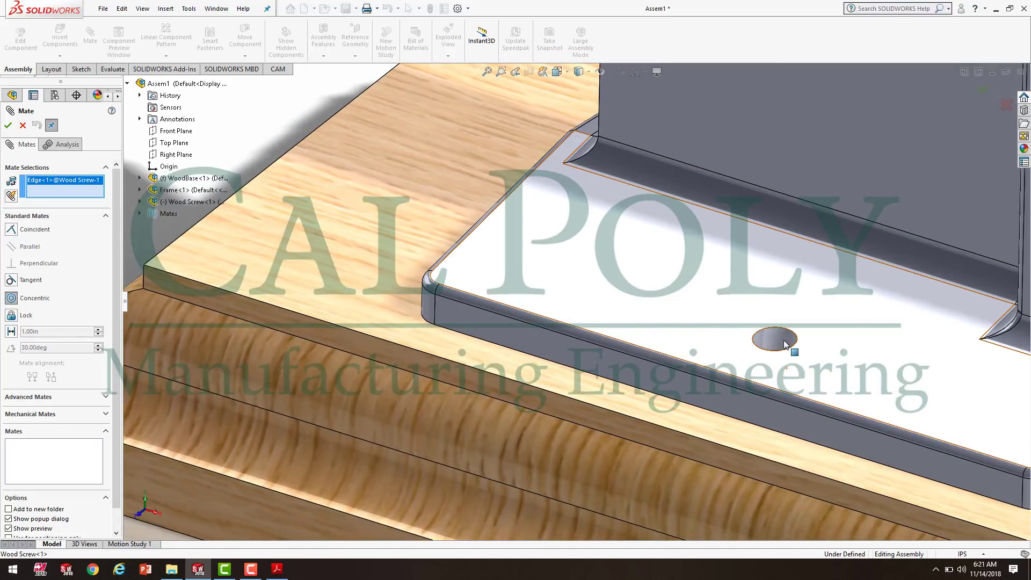
click(774, 341)
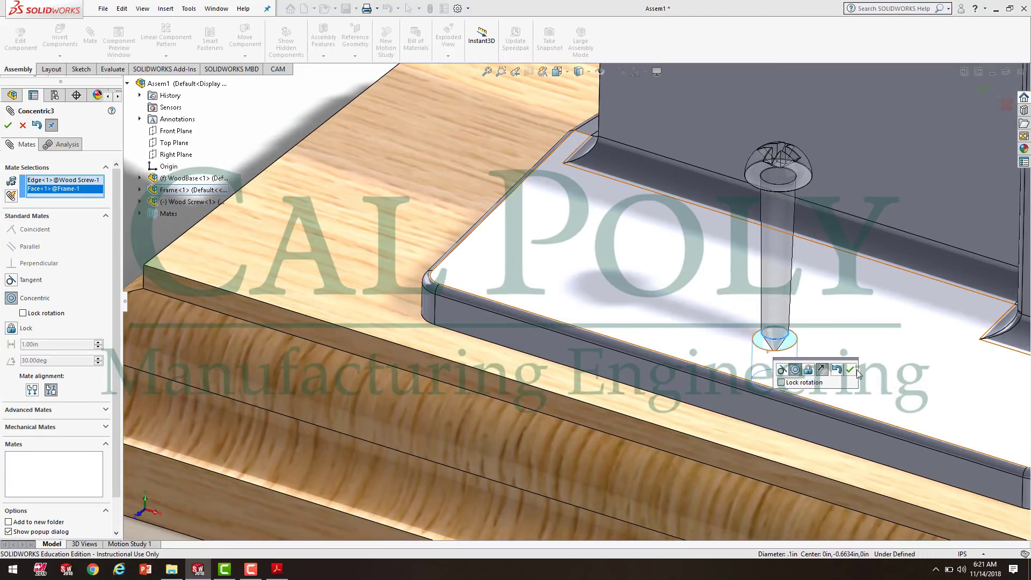
click(850, 370)
- Slide the Wood Screw down into the Frame hole and raise it back up so its head clears the base plate
middle_drag(822, 369, 855, 382)
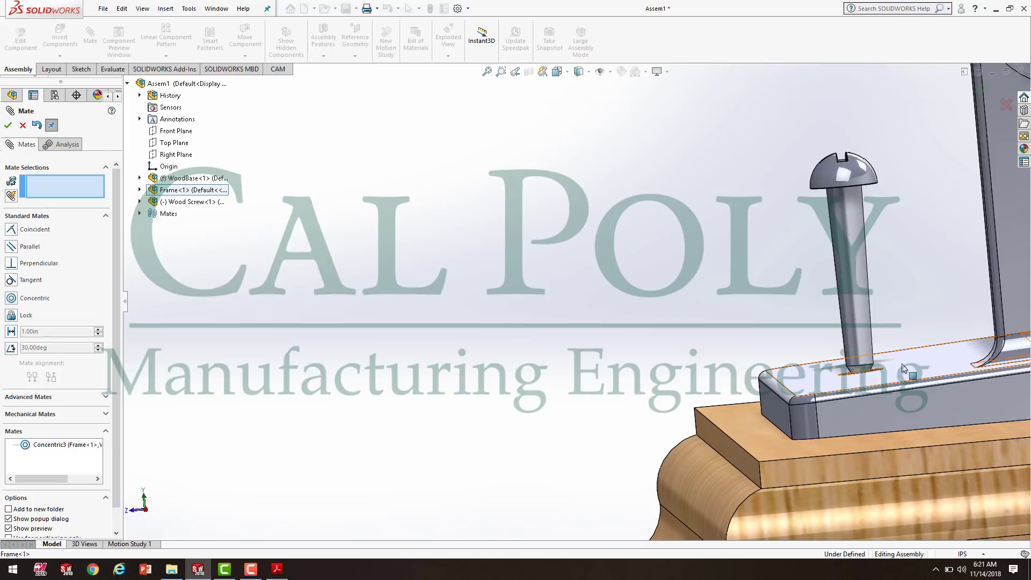
drag(857, 195, 884, 365)
middle_drag(886, 257, 874, 257)
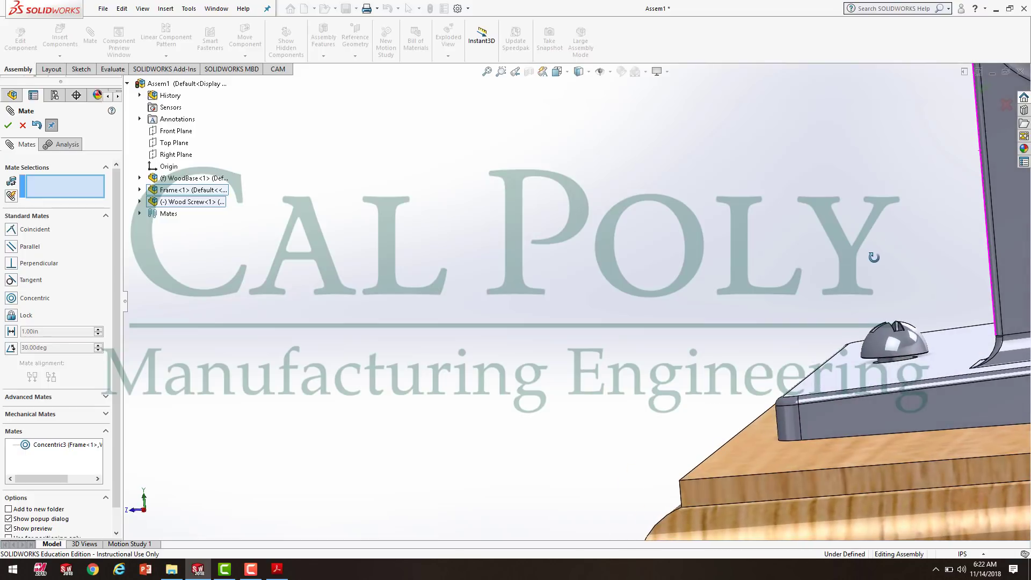
middle_drag(892, 328, 852, 235)
middle_drag(871, 290, 869, 293)
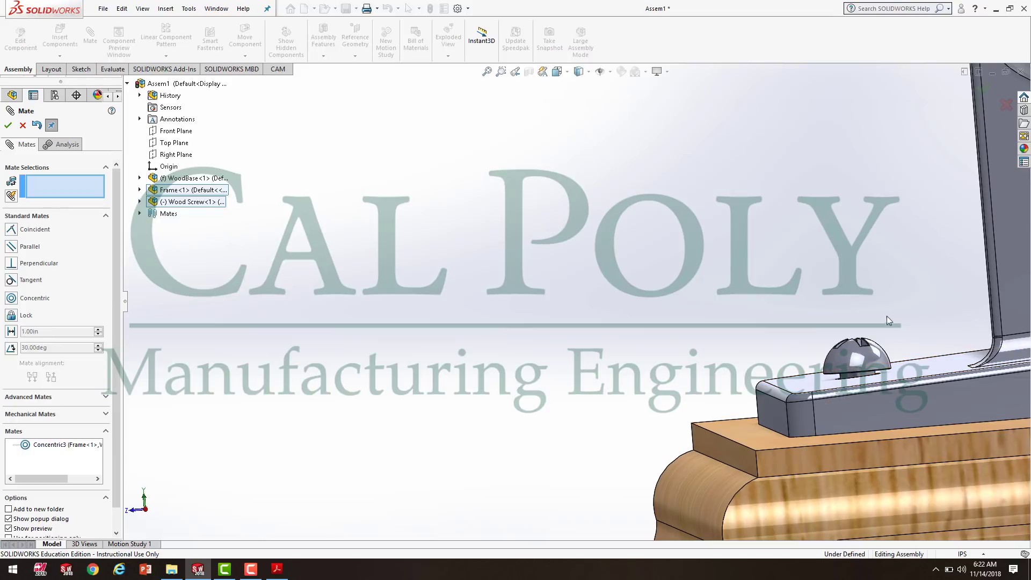
drag(886, 360, 878, 249)
middle_drag(836, 301, 825, 325)
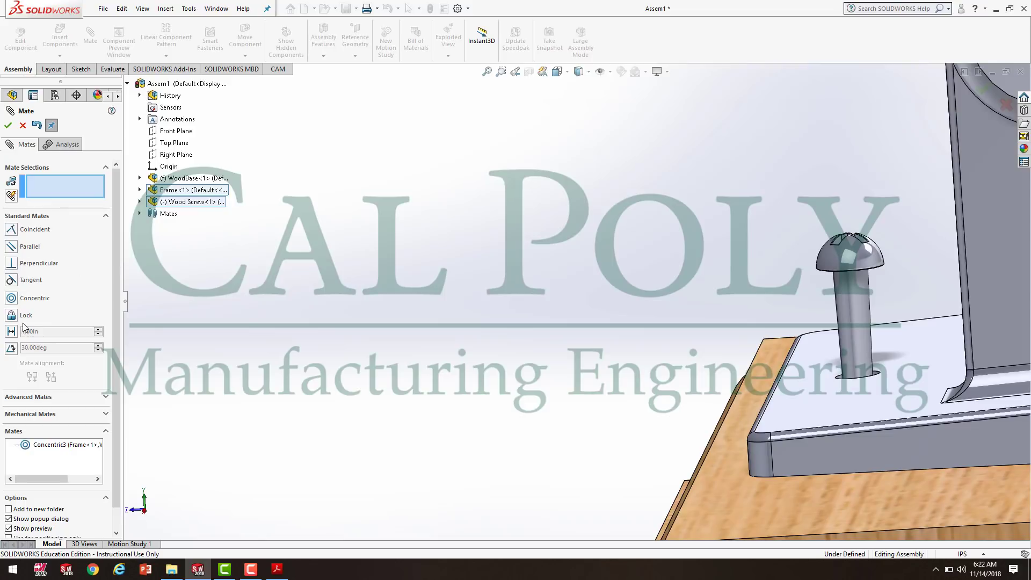
- Seat the Wood Screw's head on the Frame with a Tangent mate between the base plate's top face and the head's lower edge
click(11, 282)
click(932, 406)
middle_drag(932, 406, 598, 288)
scroll(591, 288, down, 4)
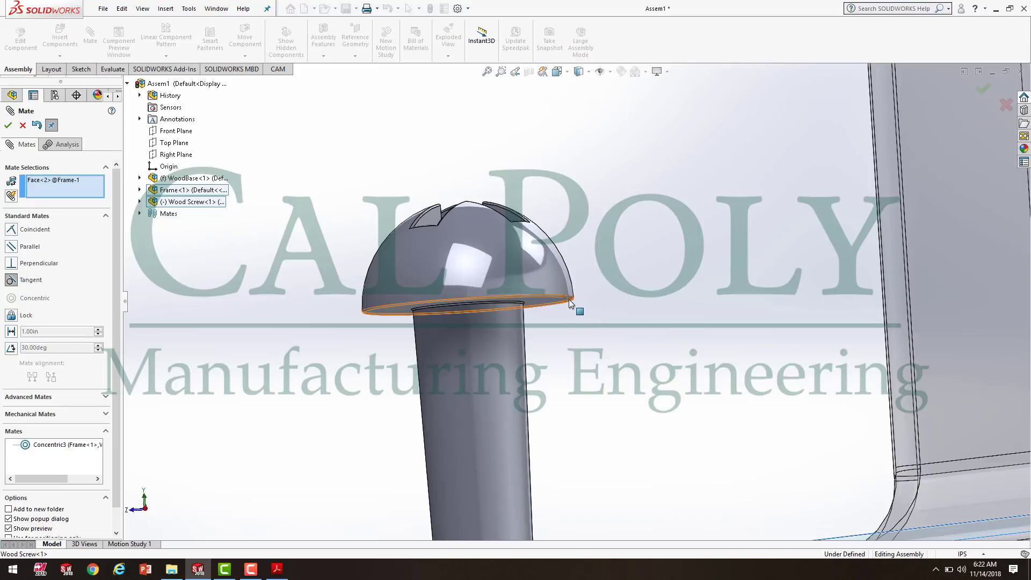
click(573, 299)
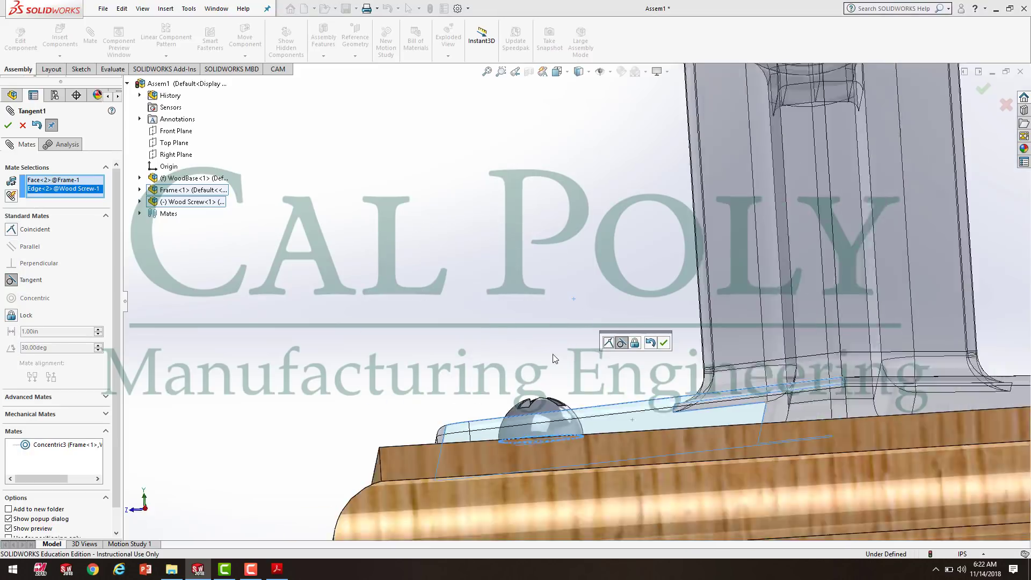
click(665, 345)
- Inspect how the Wood Screw's head sits on the Frame's base plate and end the Mate command
middle_drag(518, 303, 433, 323)
scroll(458, 353, up, 3)
scroll(459, 353, down, 4)
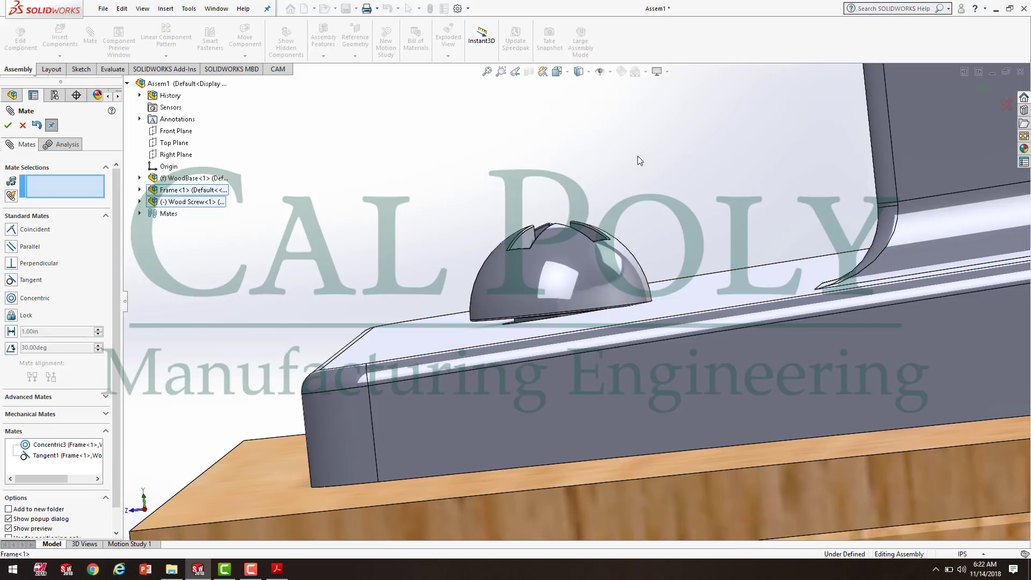
scroll(637, 221, up, 5)
scroll(582, 282, up, 3)
middle_drag(581, 282, 656, 324)
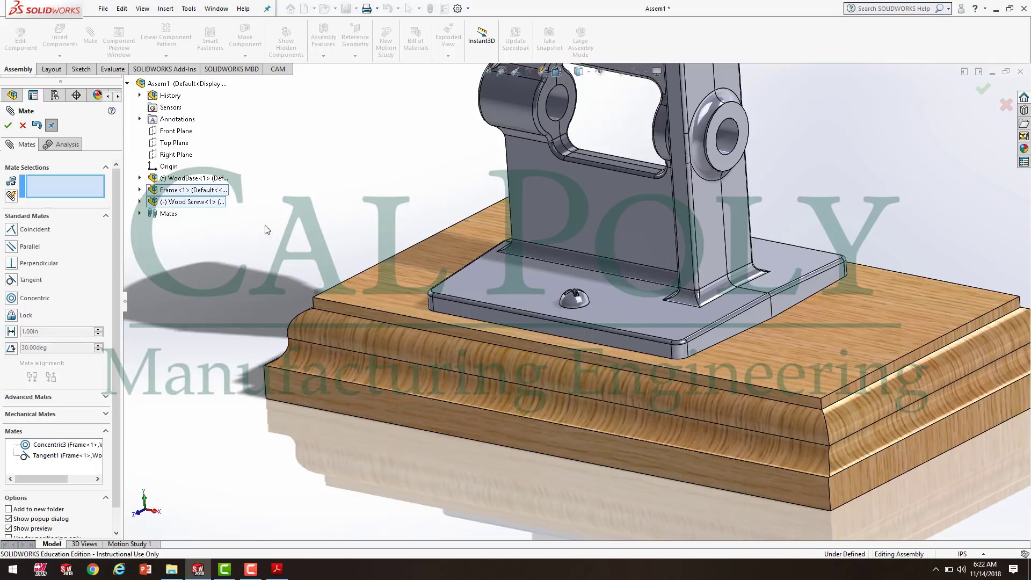
click(584, 304)
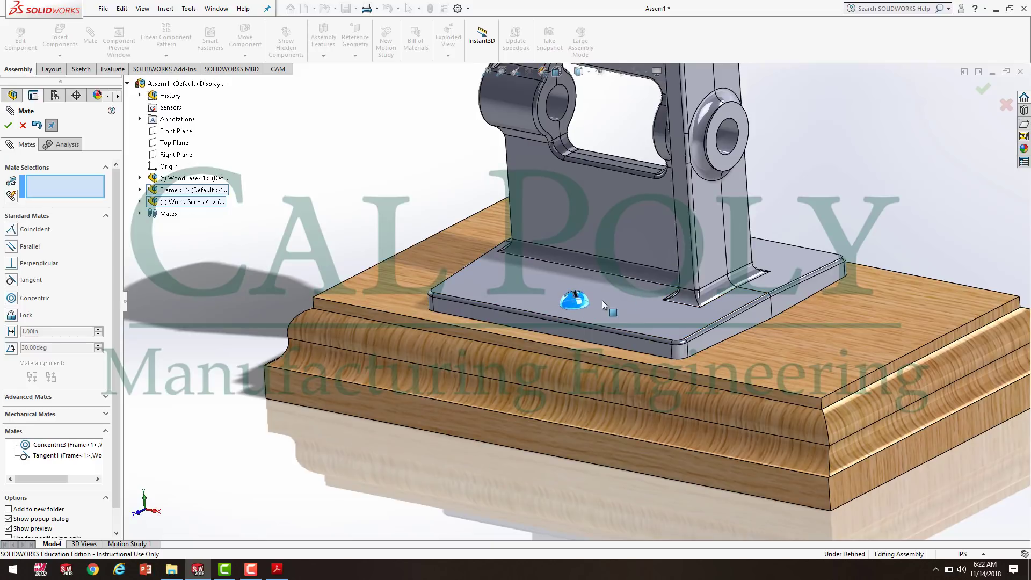
click(8, 126)
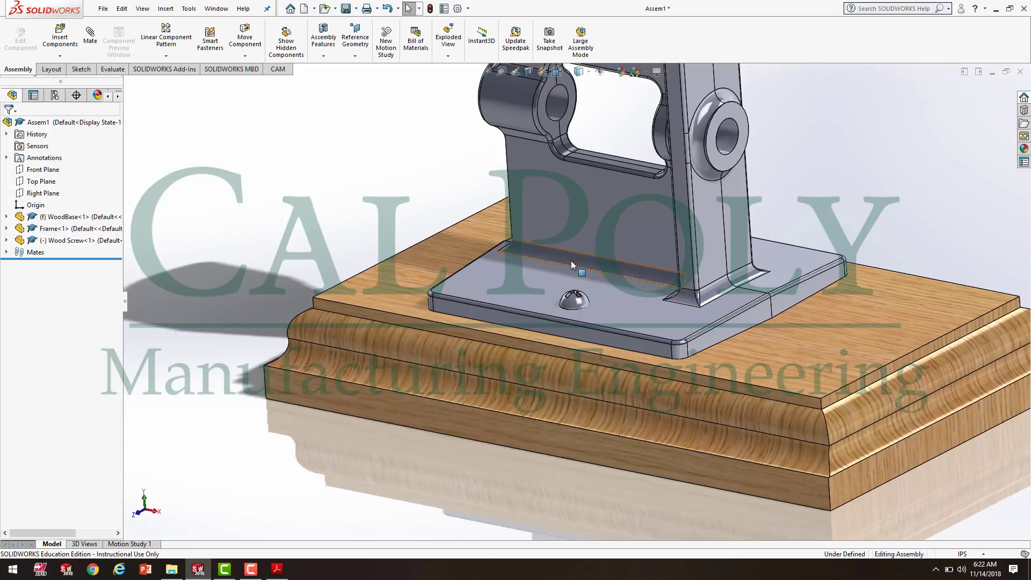
click(587, 301)
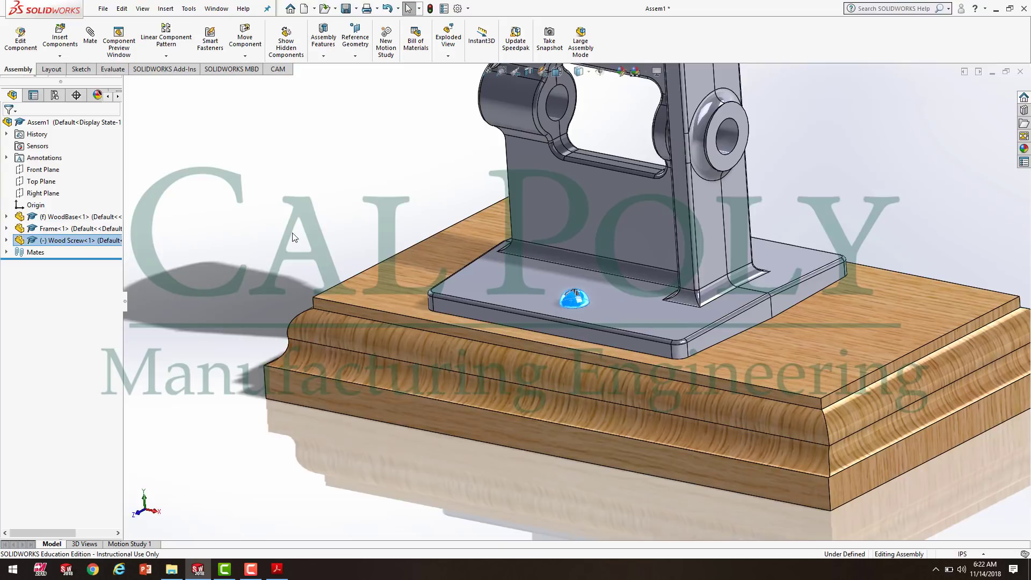
key(Escape)
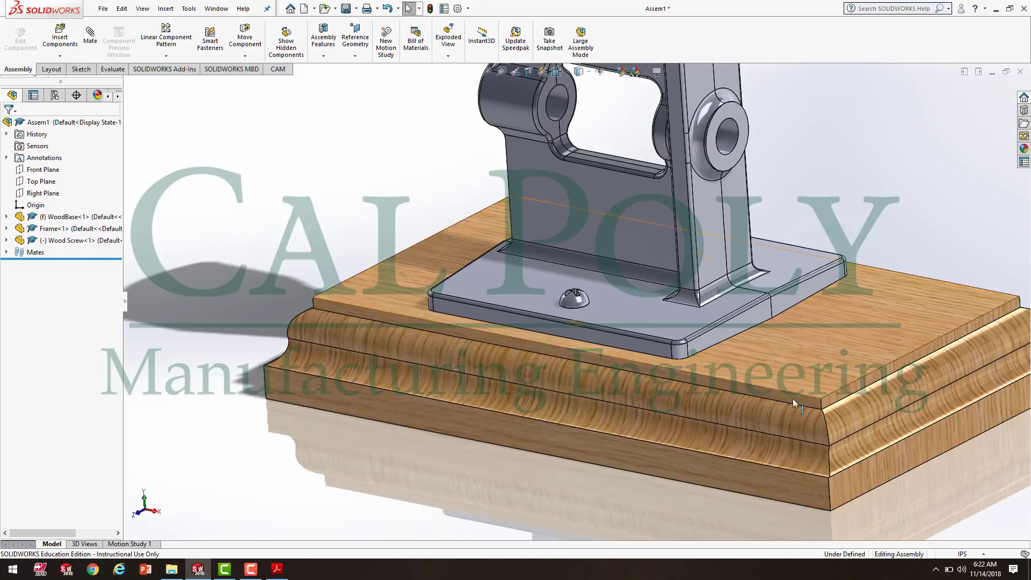
- Mirror the Wood Screw about the assembly's Front Plane to fill the Frame's other base plate hole
scroll(793, 397, up, 6)
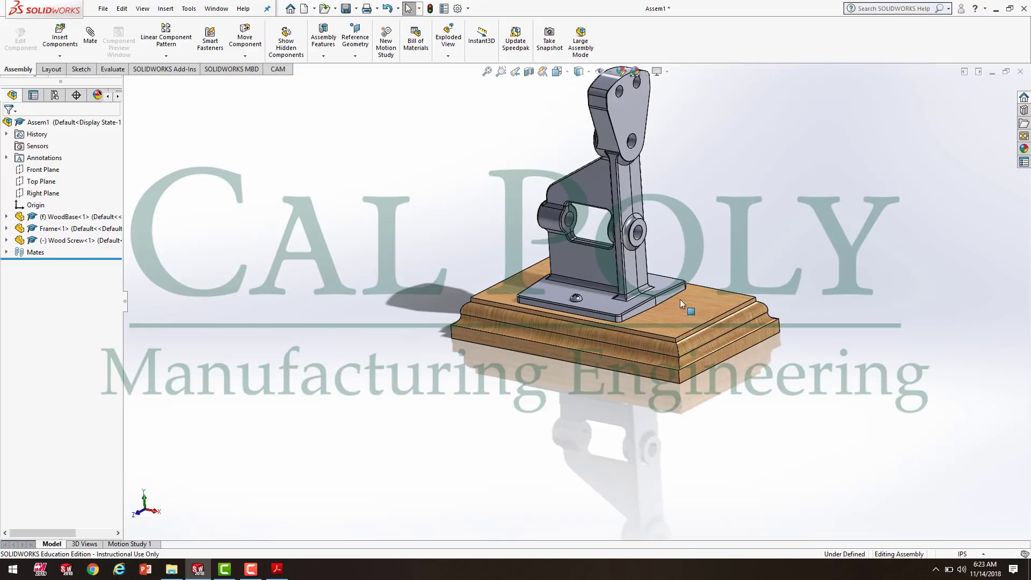
scroll(682, 299, up, 1)
right_click(707, 308)
click(766, 242)
middle_drag(766, 242, 646, 280)
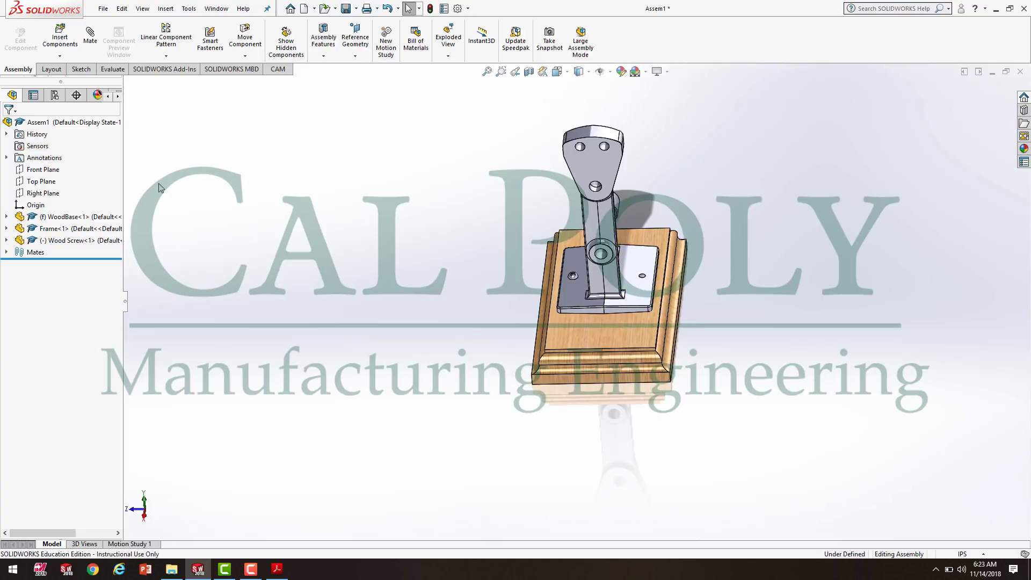
click(180, 56)
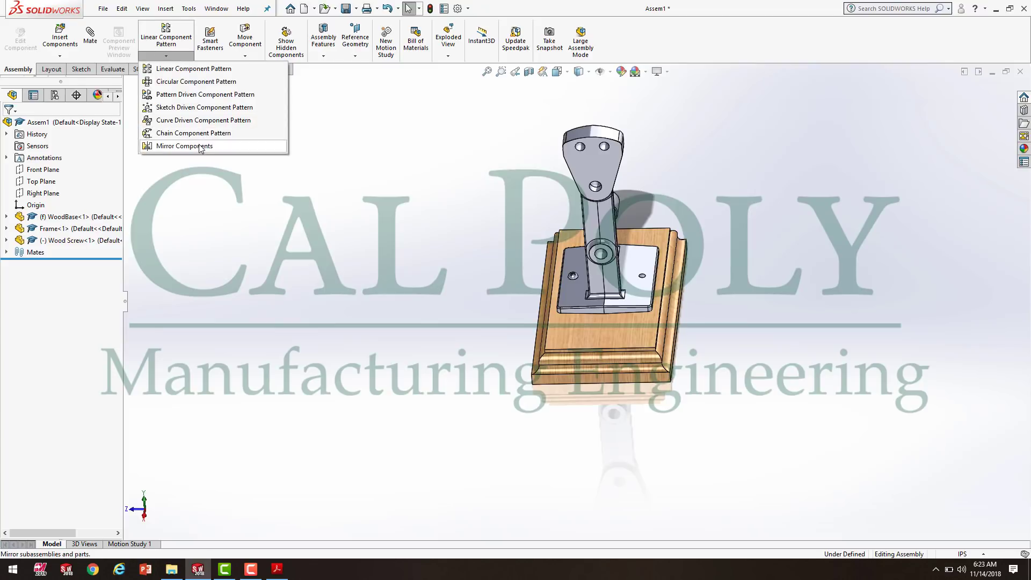
click(202, 146)
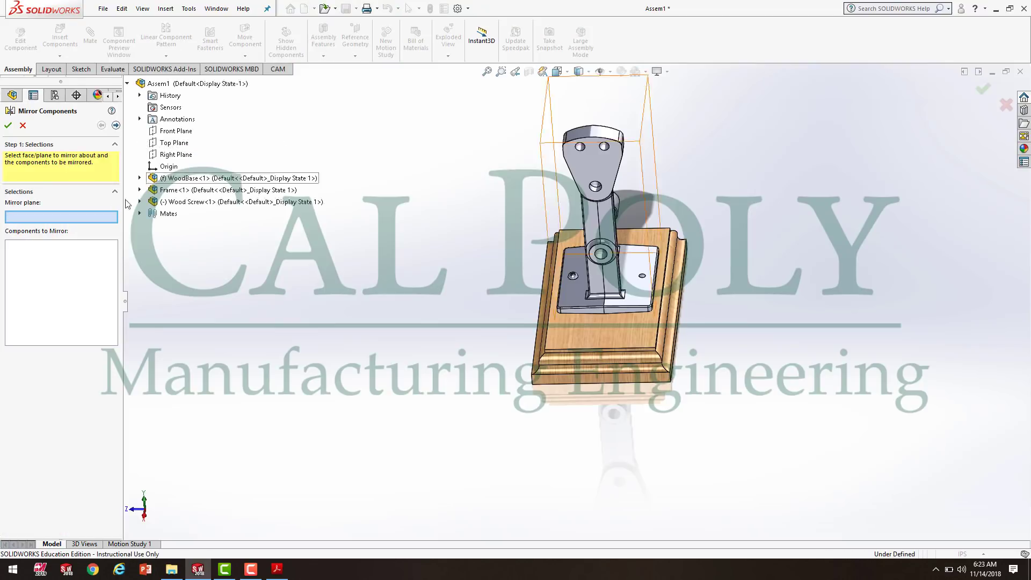
click(176, 131)
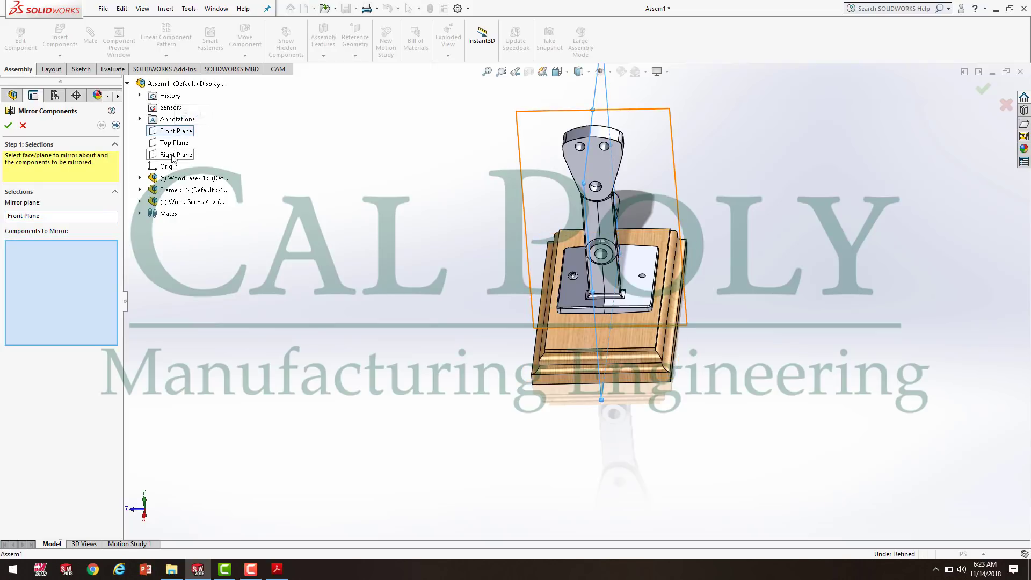
click(189, 203)
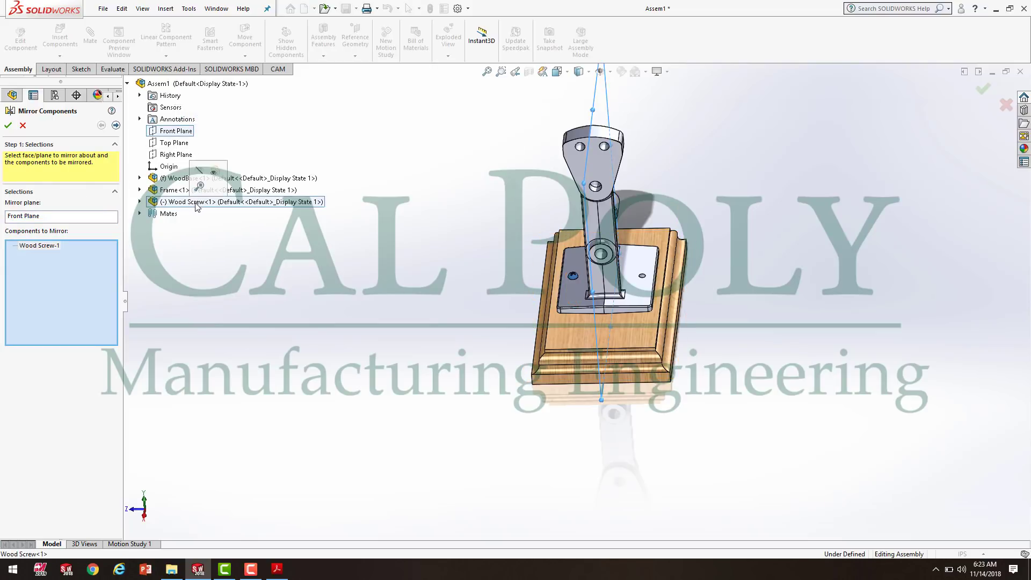
click(8, 126)
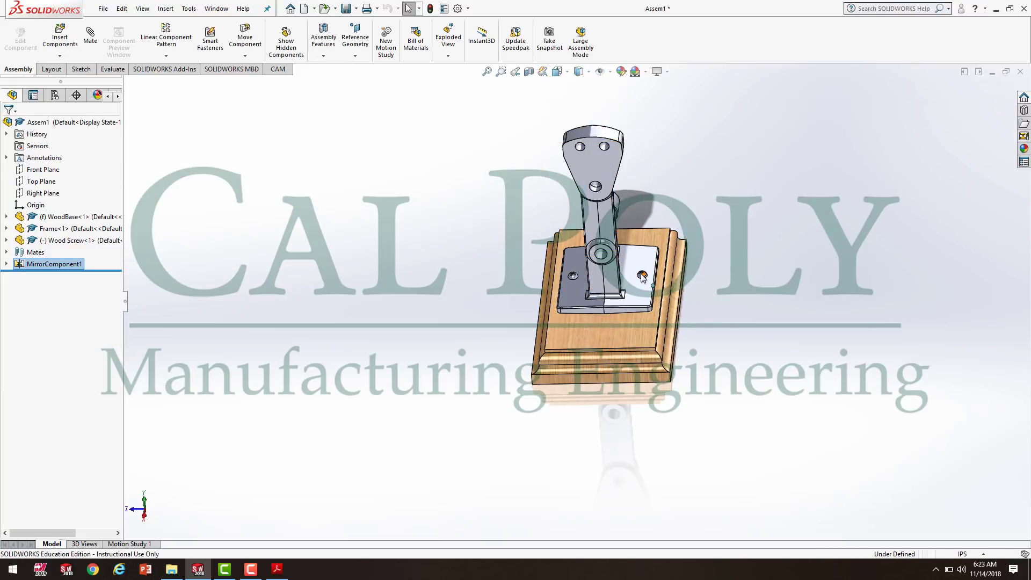
scroll(693, 244, down, 3)
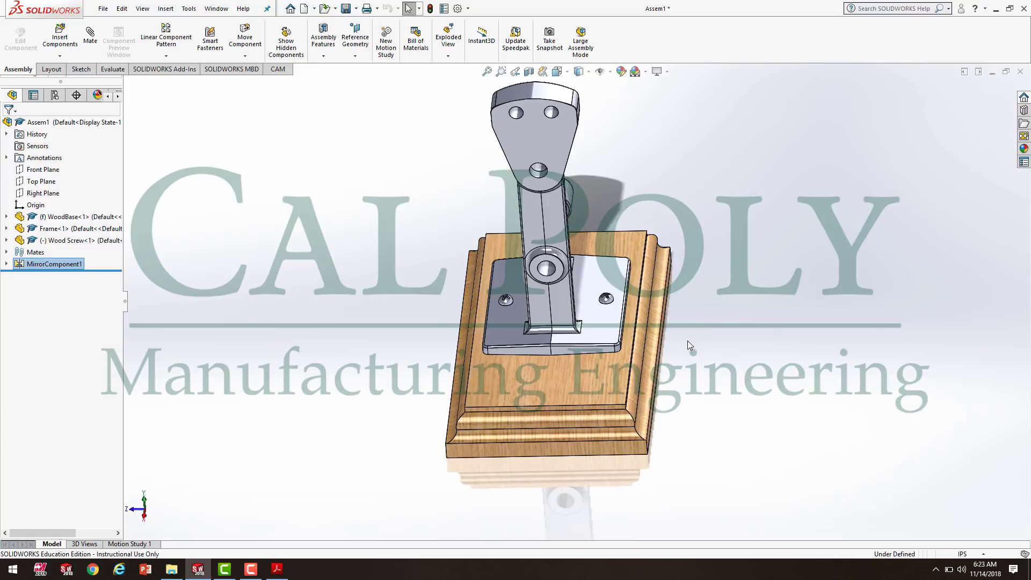
- Return to the isometric view and save the assembly with all modified parts, named with the author's surname followed by "Assy Air Motor"
key(ctrl+7)
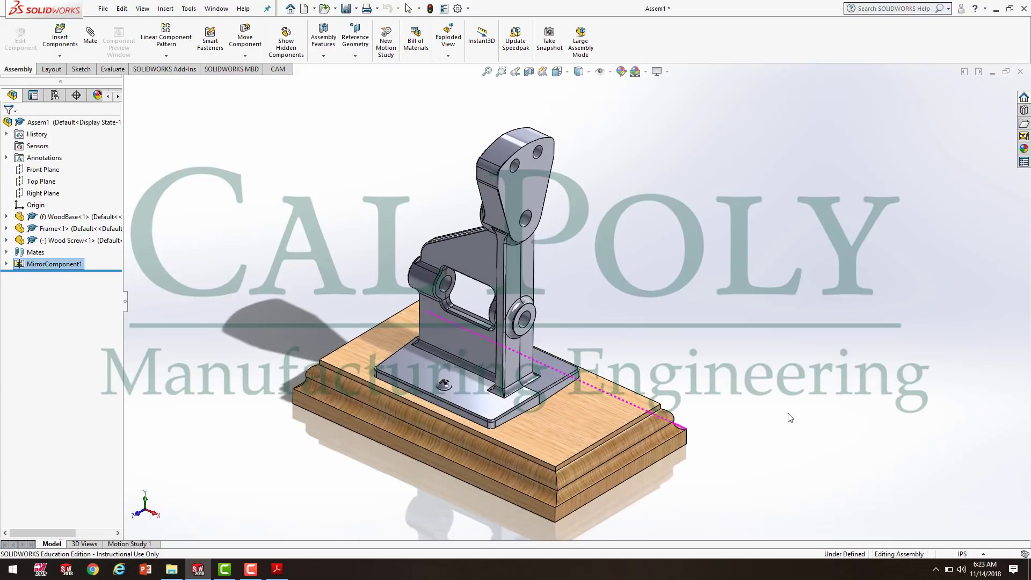
scroll(448, 400, up, 2)
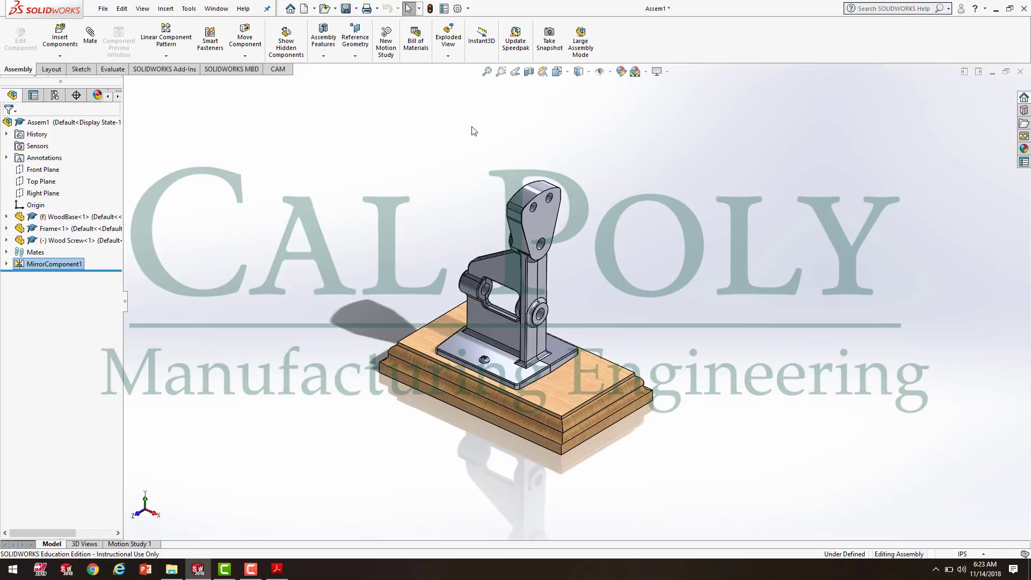
click(346, 10)
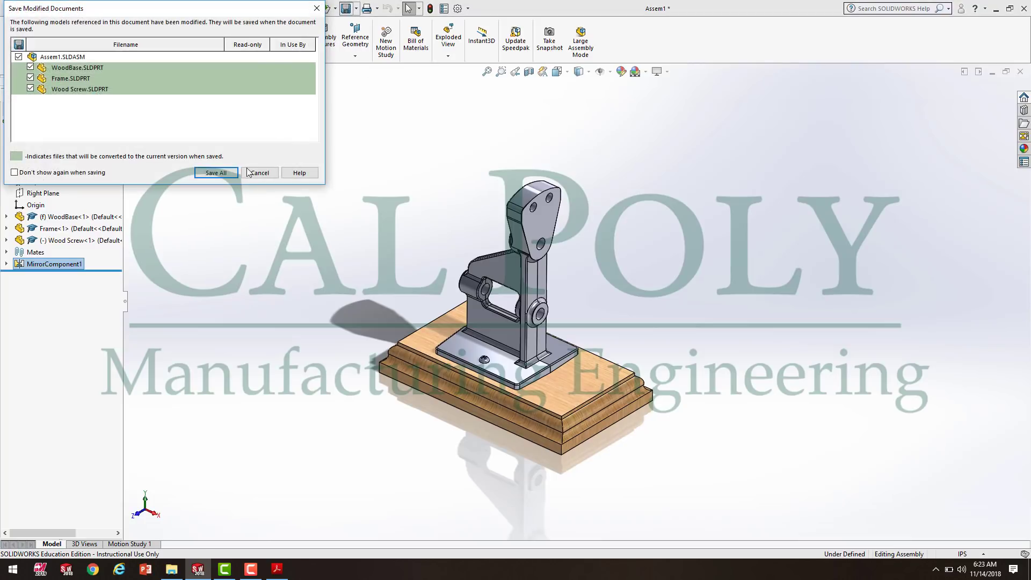
click(223, 173)
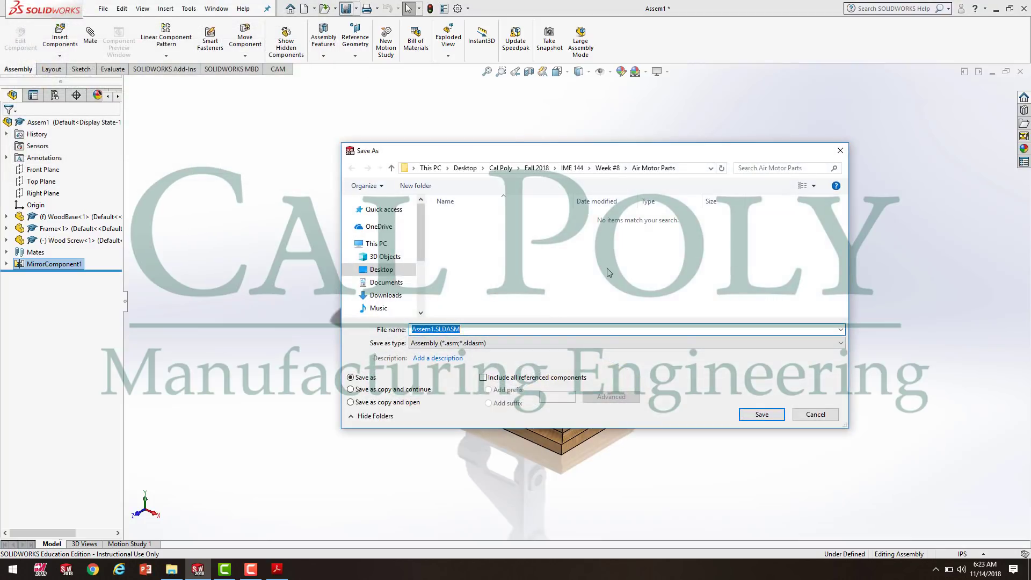
text(Georgeou Assy Air Motor)
click(770, 414)
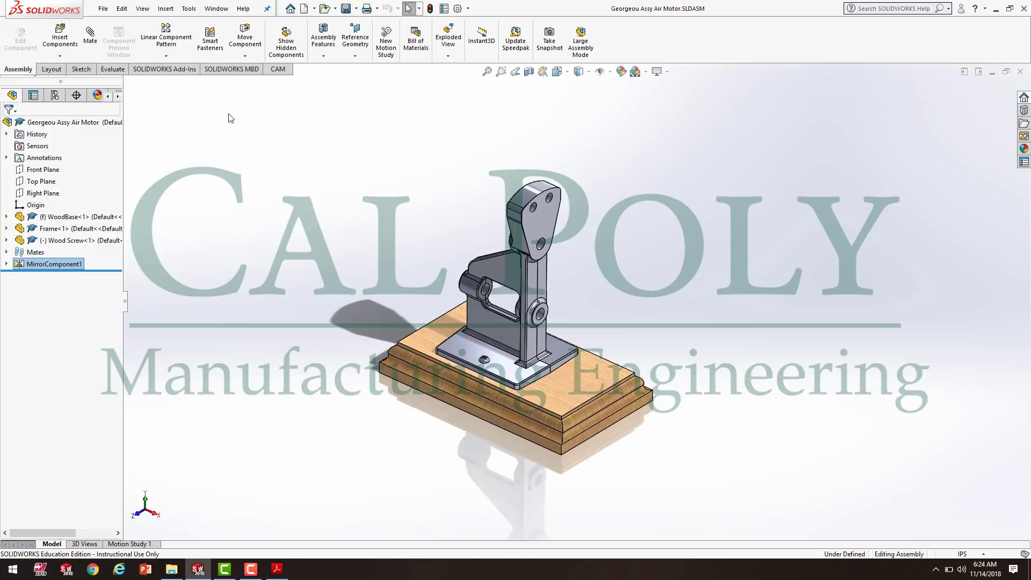
- Insert the Main Shaft part from the Air Motor Parts folder and place it in empty space beside the Frame
click(62, 41)
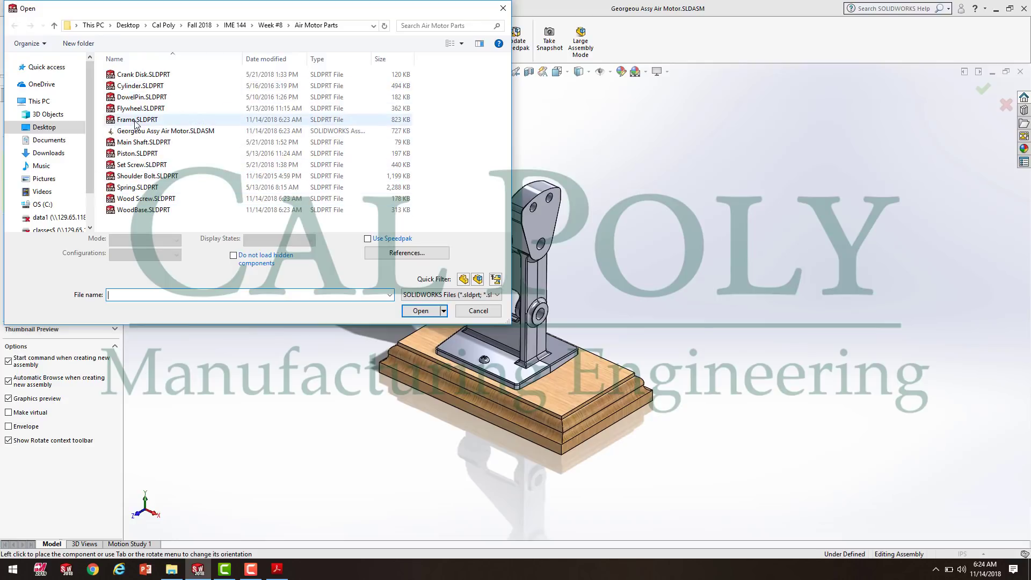
click(144, 142)
click(421, 310)
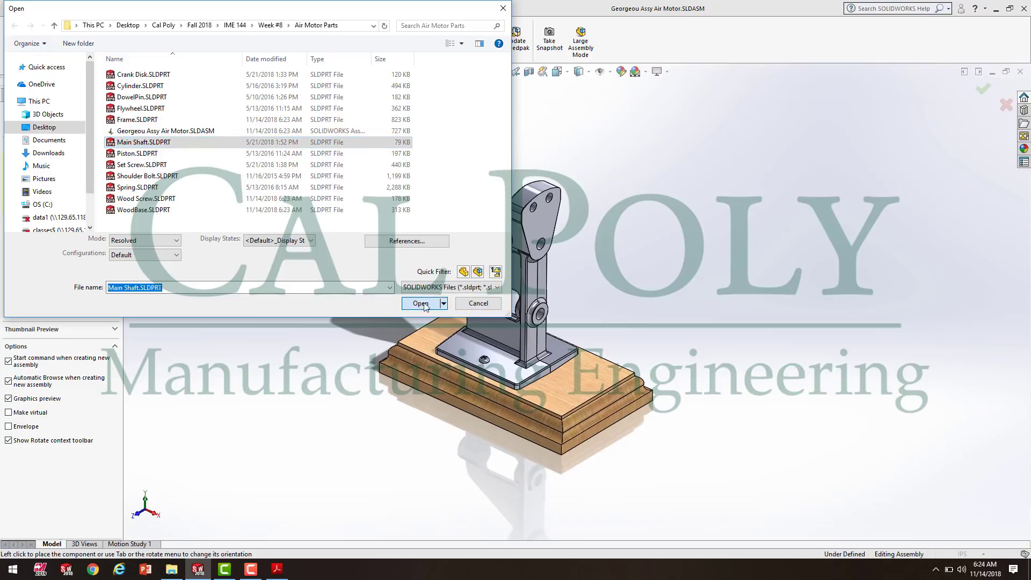
click(718, 221)
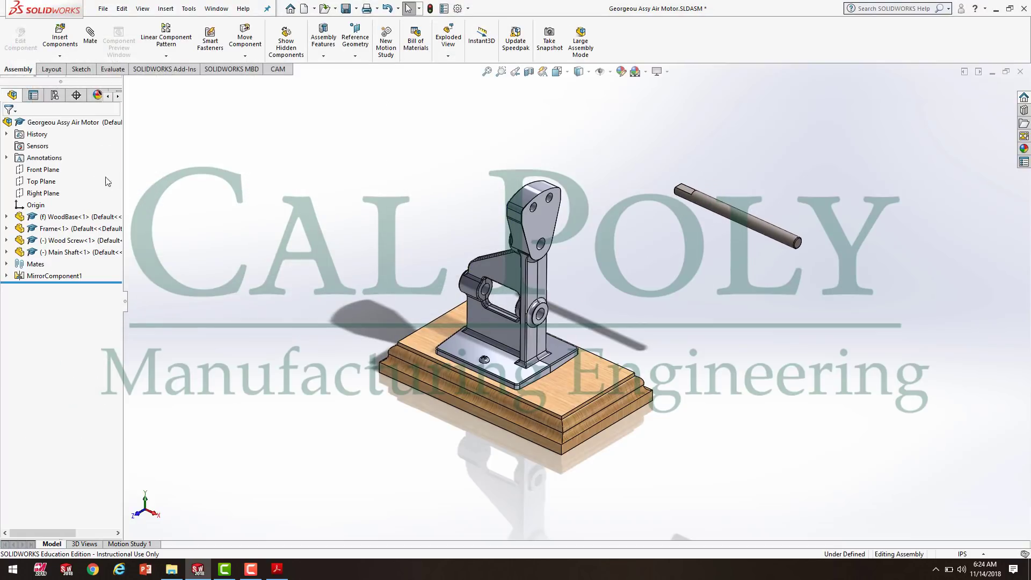
- Insert the Crank Disk part from the Air Motor Parts folder and place it in empty space below the Main Shaft
click(60, 35)
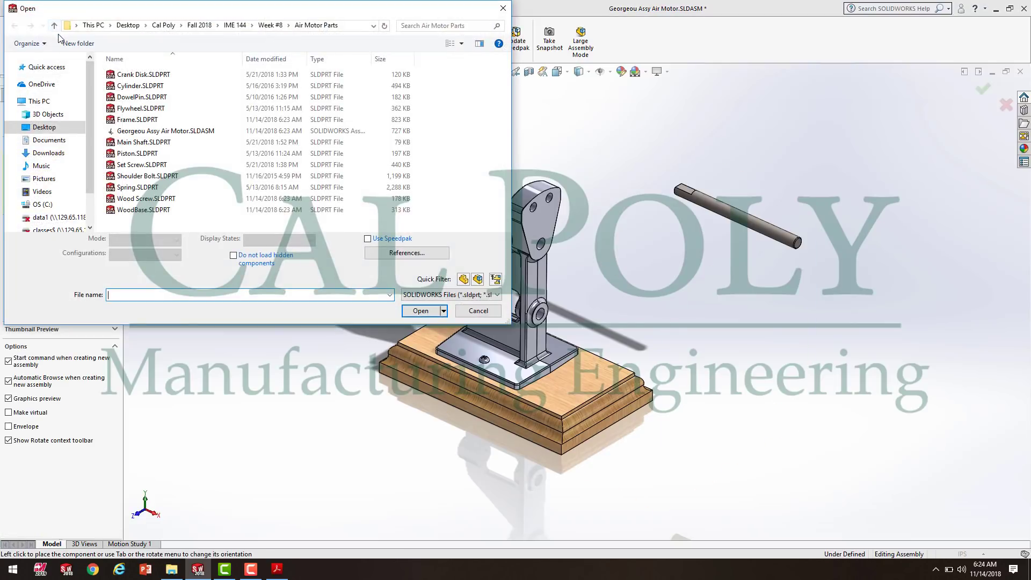
click(138, 75)
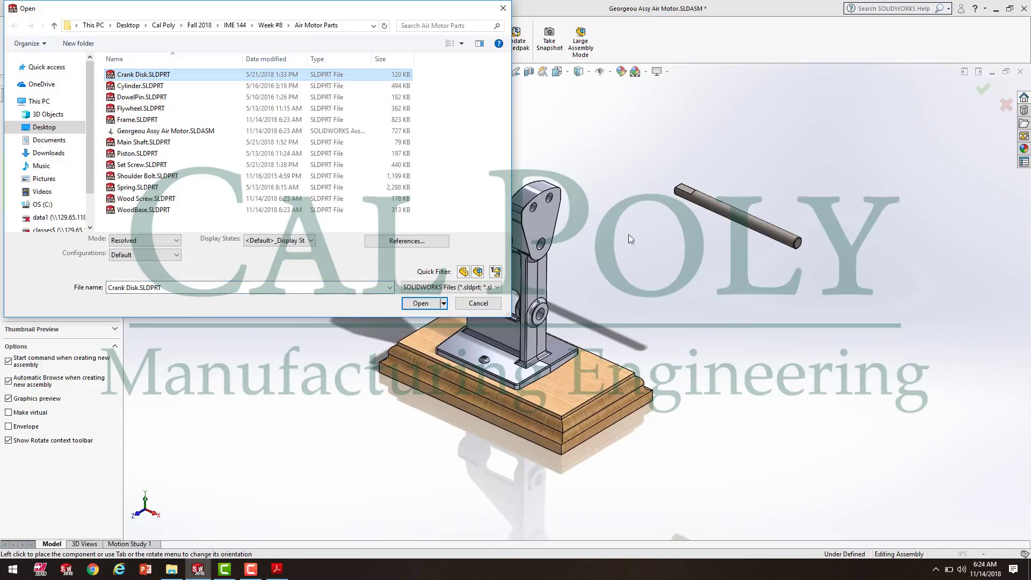
click(424, 303)
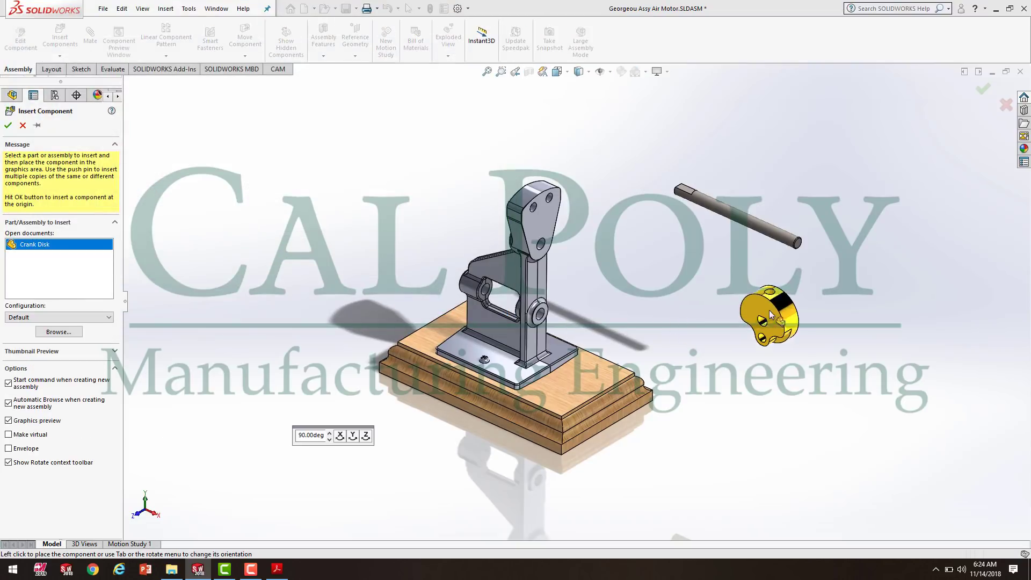
click(767, 302)
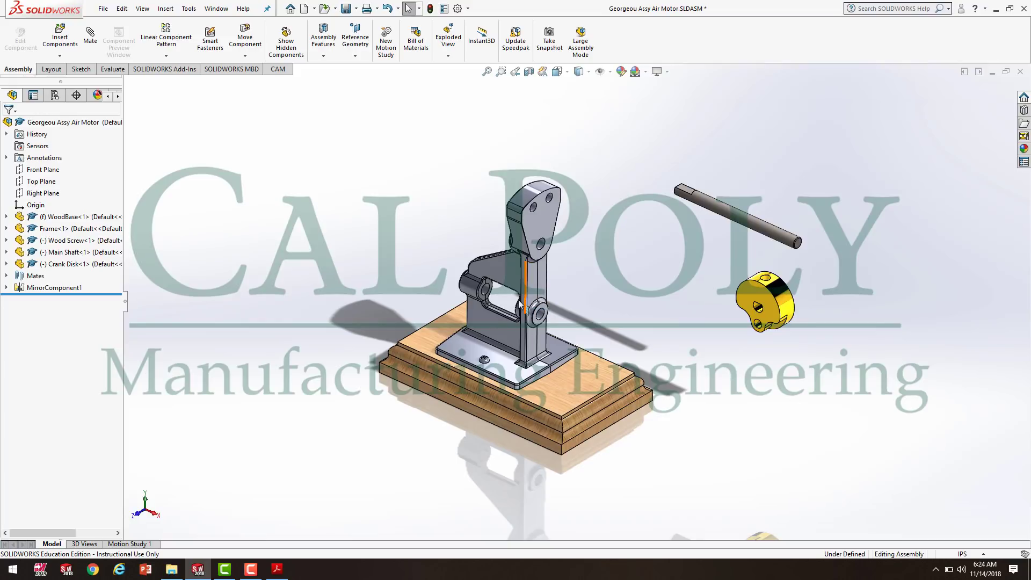
- Insert the Flywheel part from the Air Motor Parts folder and place it in empty space above the Main Shaft
click(60, 37)
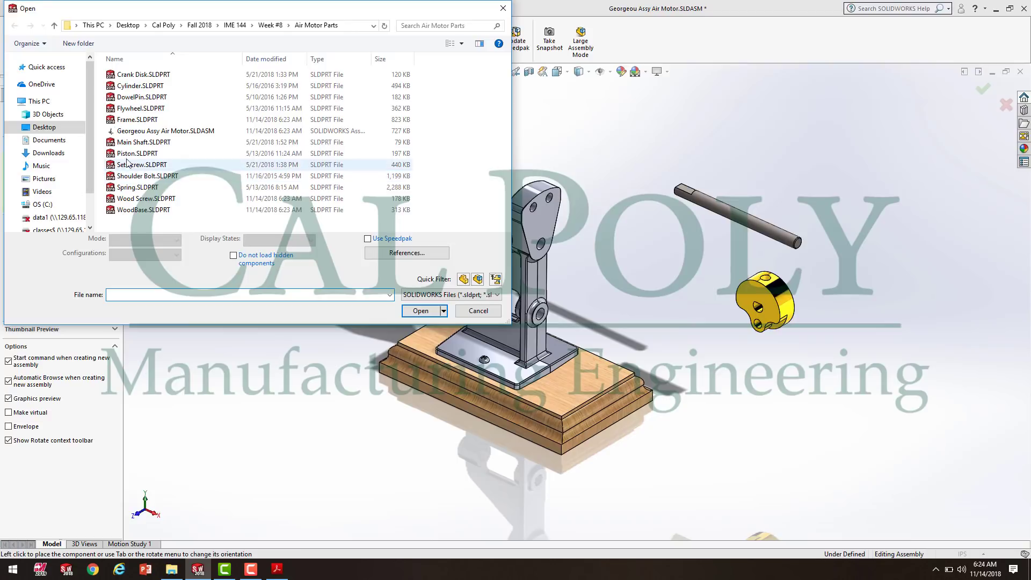
click(138, 108)
click(420, 303)
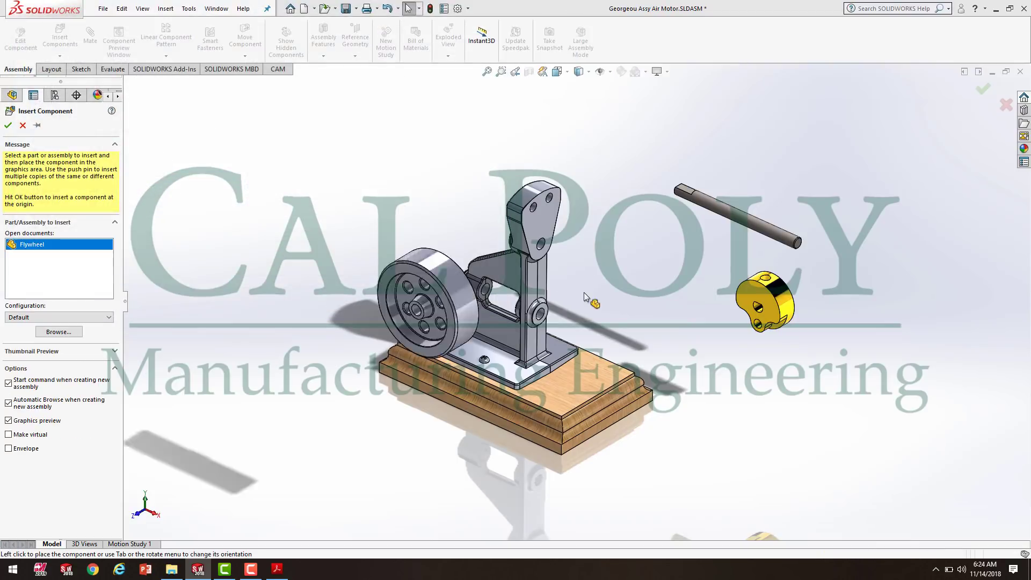
click(621, 150)
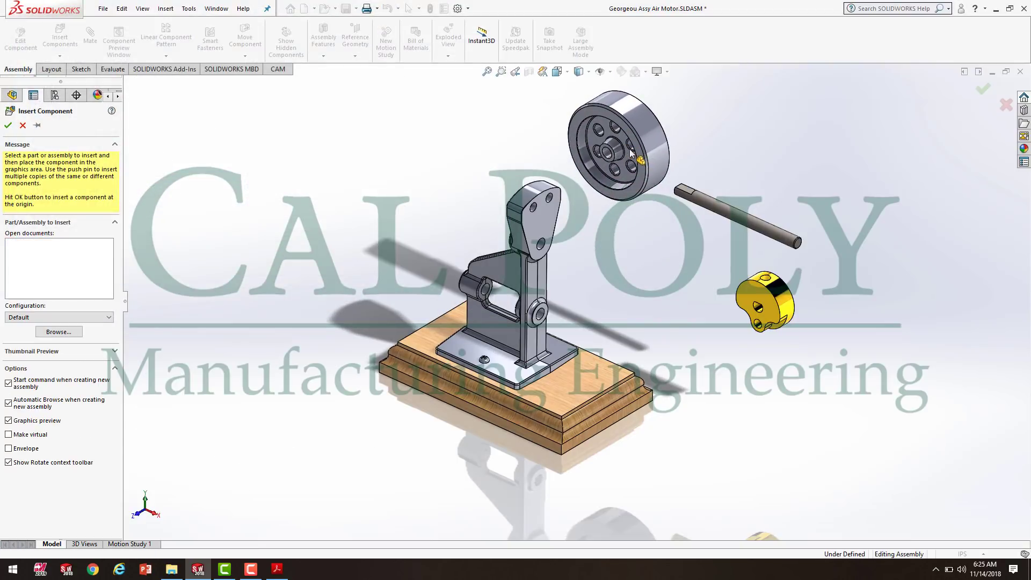
- Set up a concentric mate between the Main Shaft's cylindrical face and the Flywheel's center bore
middle_drag(830, 216, 623, 282)
scroll(624, 283, down, 5)
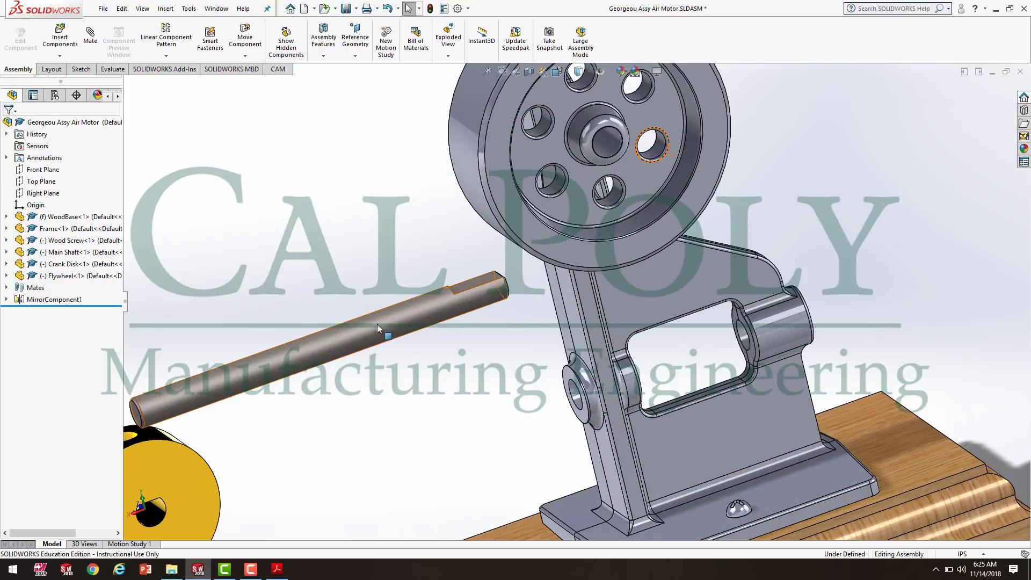
scroll(370, 288, up, 2)
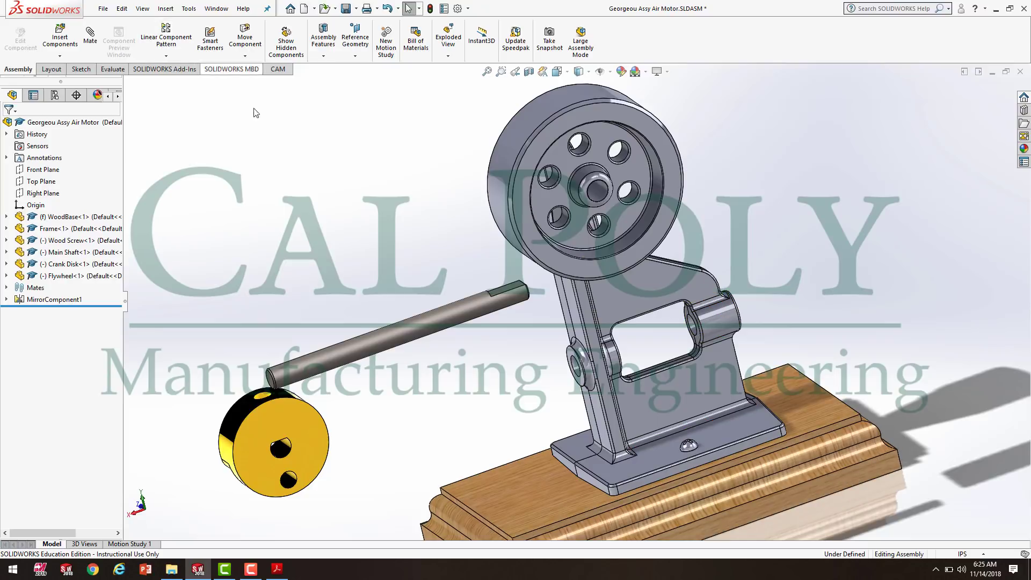
scroll(222, 140, up, 2)
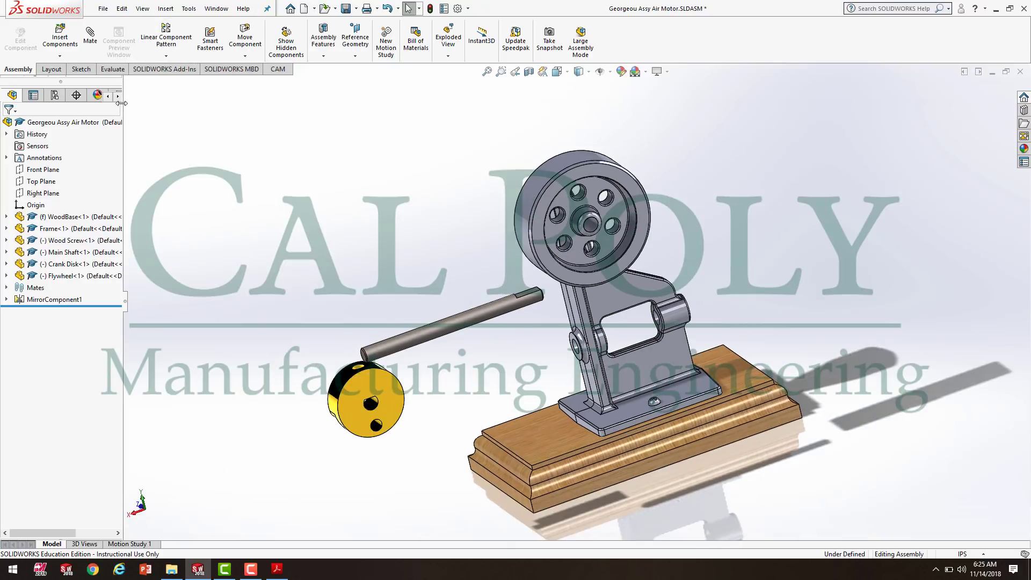
click(95, 36)
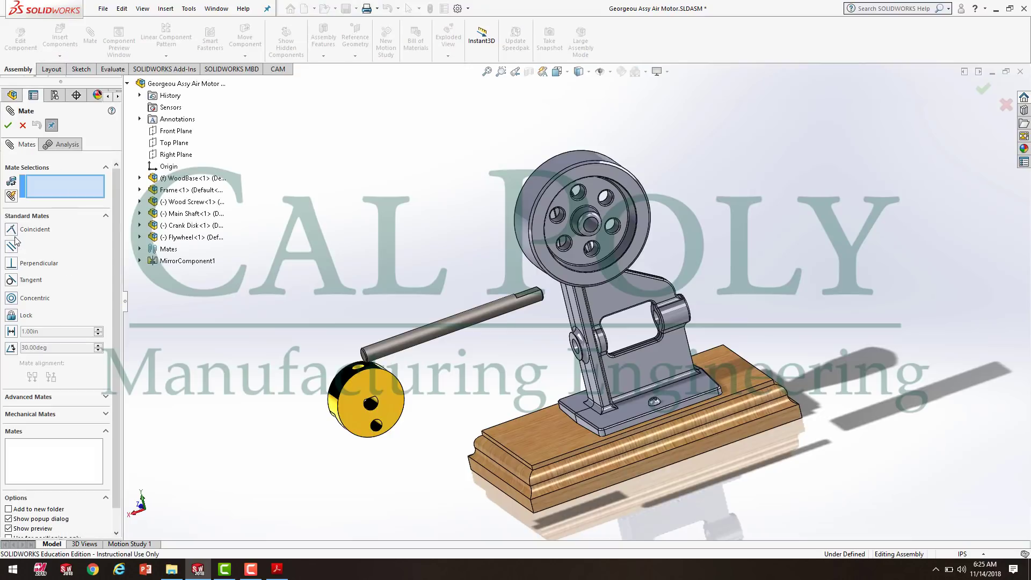
click(10, 297)
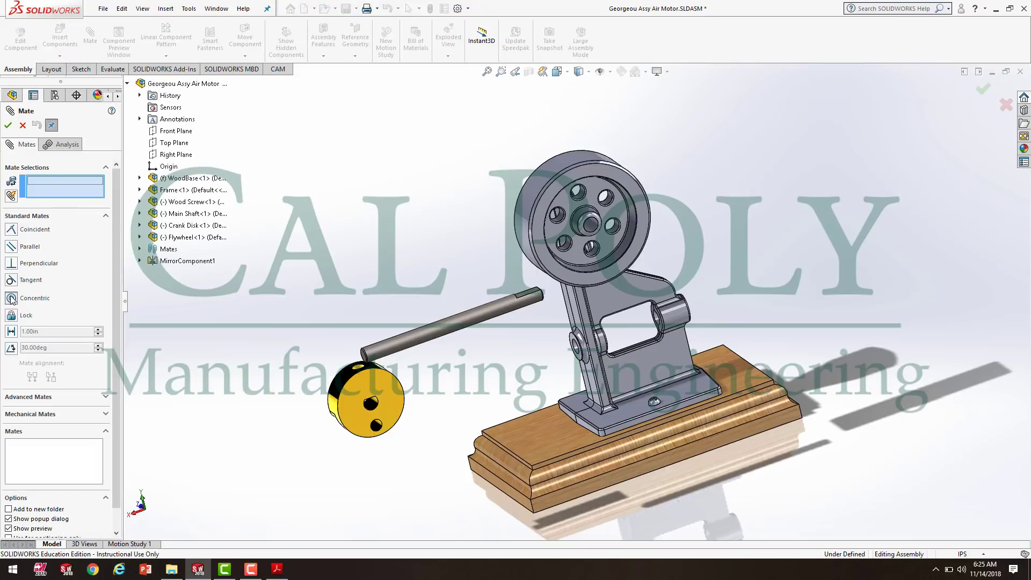
click(477, 320)
scroll(591, 223, down, 5)
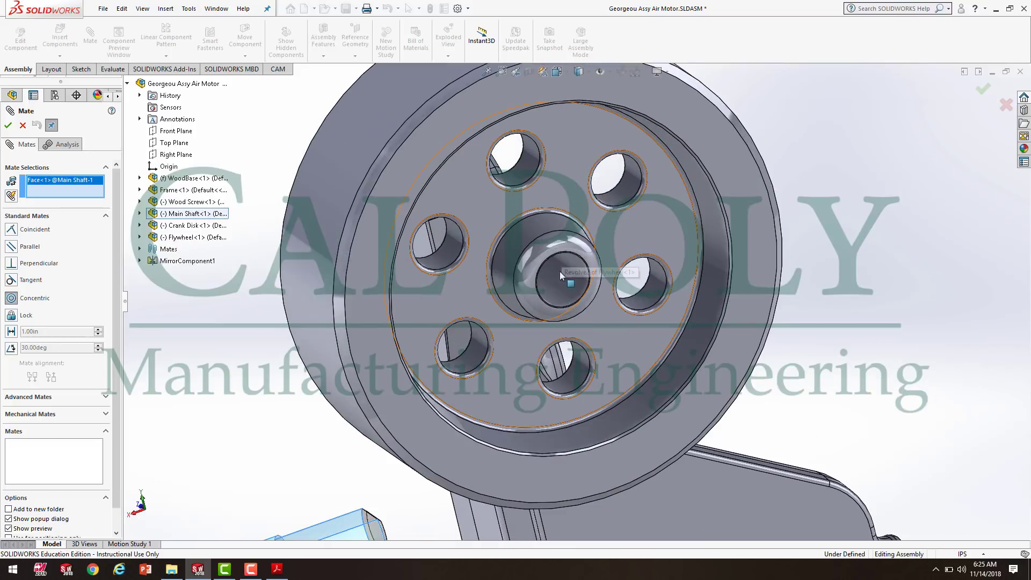
click(567, 286)
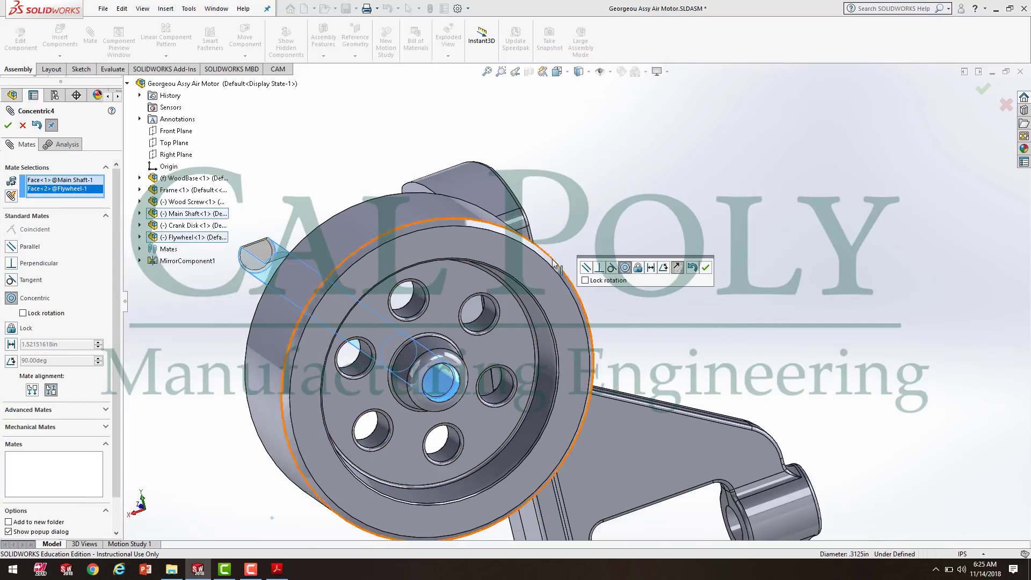
middle_drag(522, 402, 534, 363)
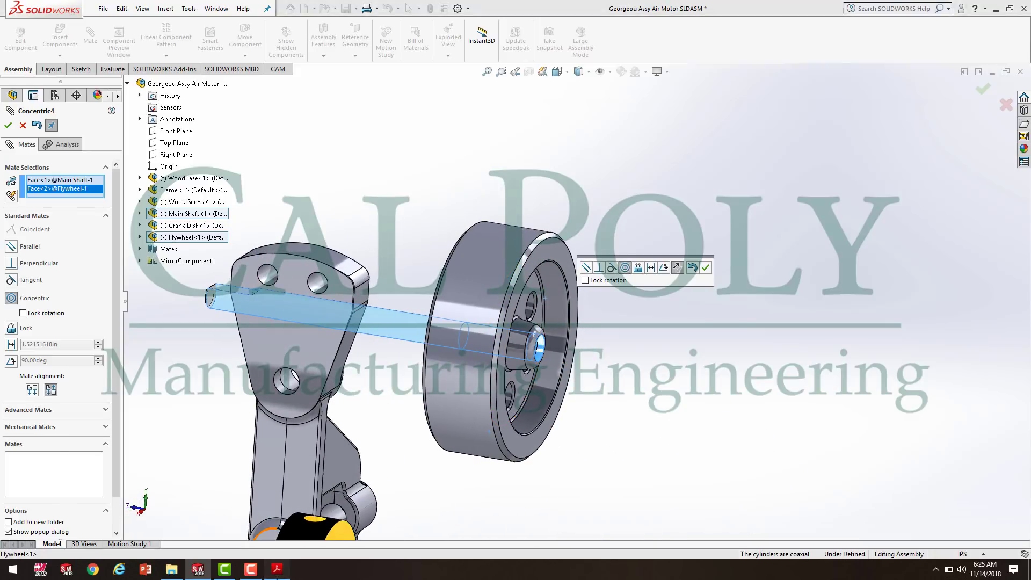
- Check the exploded assembly sheet of the Air Motor drawing packet in Adobe Acrobat Reader for the Flywheel's orientation on the Main Shaft, and return to SOLIDWORKS
click(277, 570)
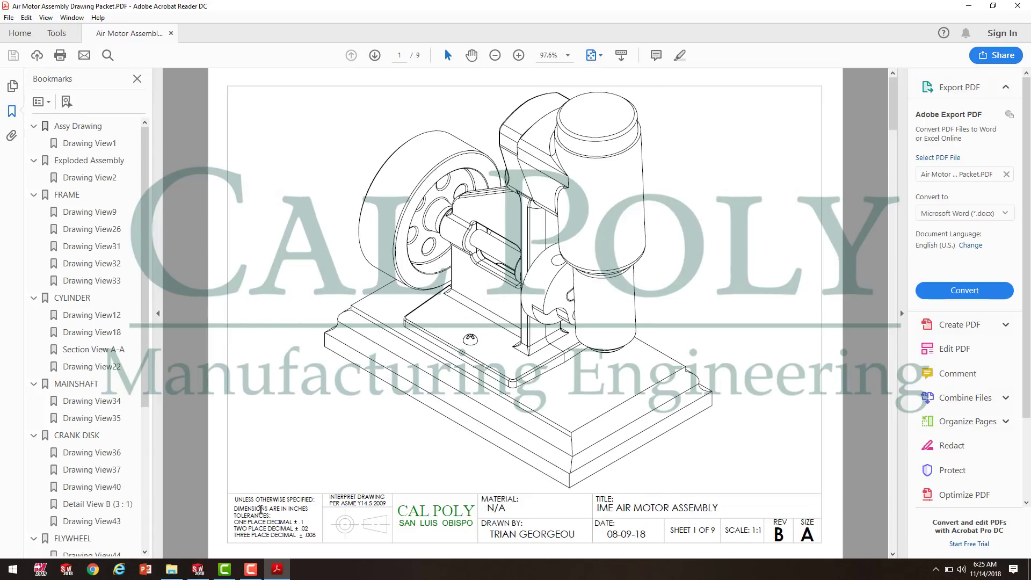
scroll(603, 469, down, 3)
scroll(605, 469, up, 3)
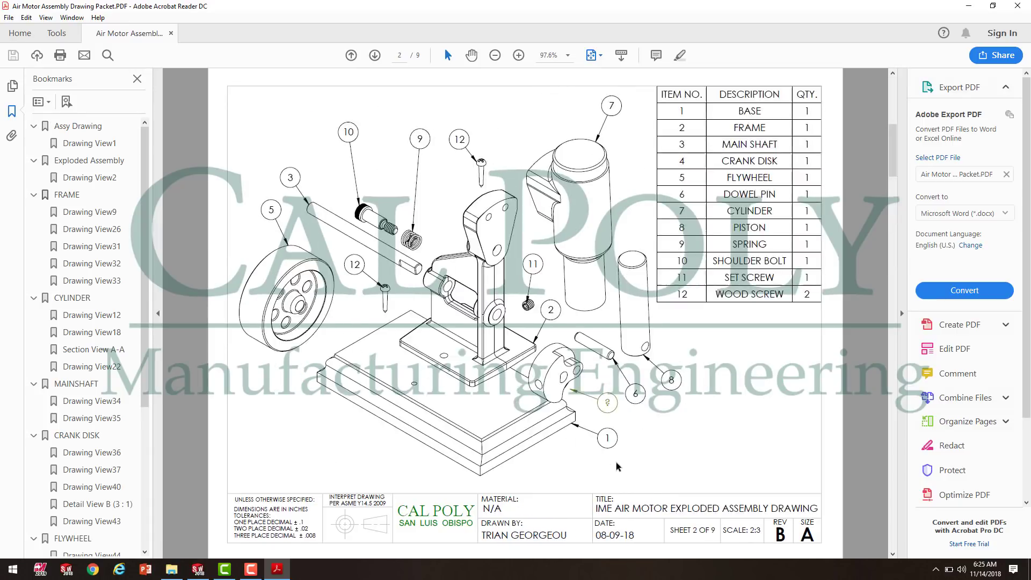
scroll(428, 330, down, 1)
click(198, 570)
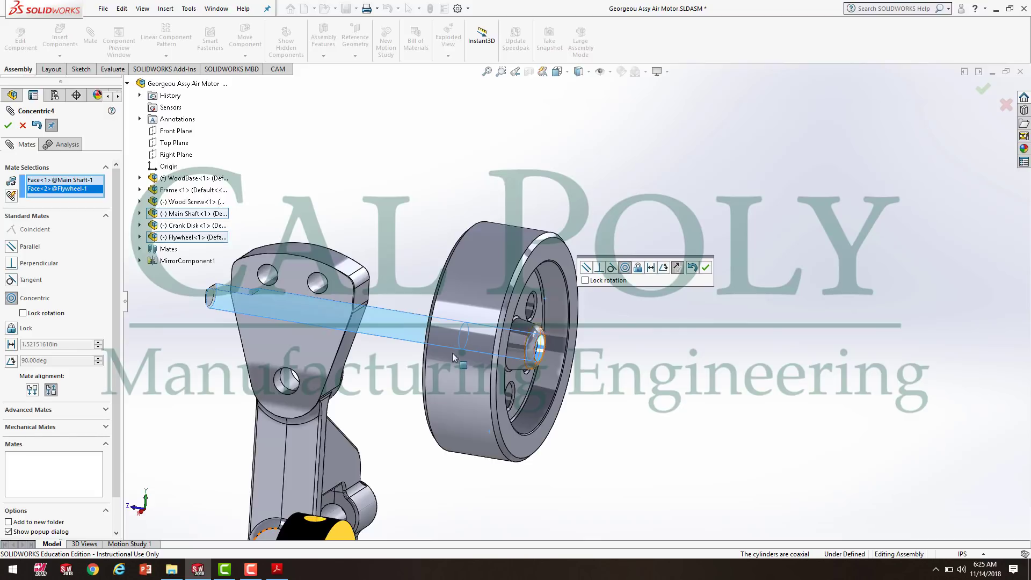
- Flip the concentric mate's alignment, accept the mate, and slide the Flywheel to the Main Shaft's end opposite the flat
click(678, 268)
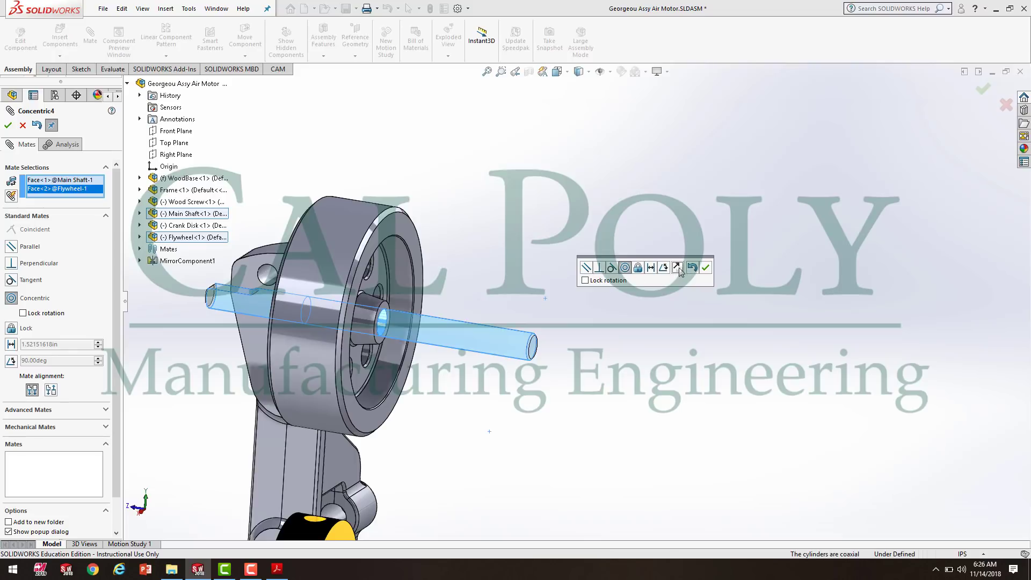
click(678, 268)
click(679, 269)
click(705, 267)
drag(355, 292, 703, 358)
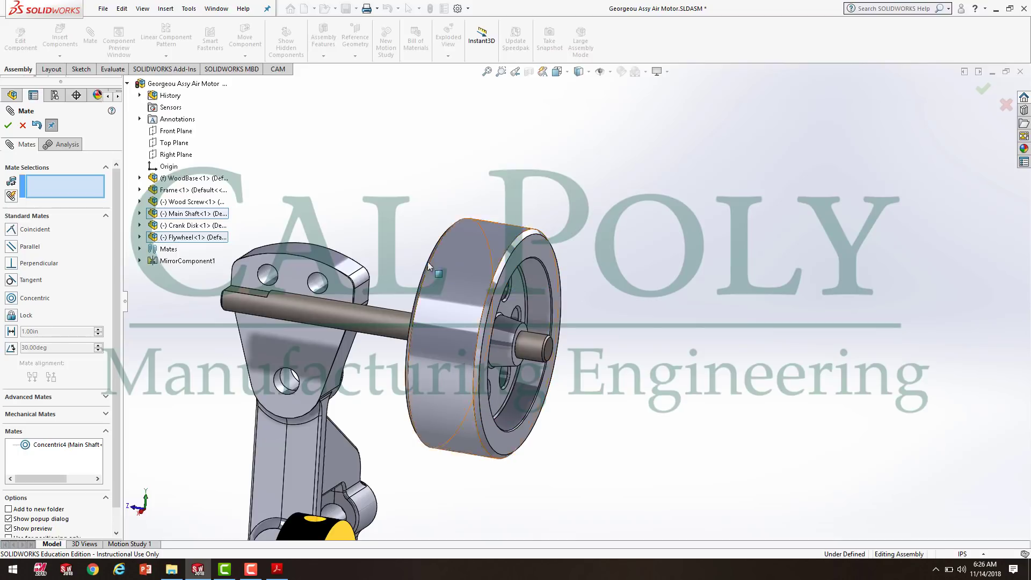
- Mate the Flywheel's hub face coincident with the Main Shaft's end face
click(12, 231)
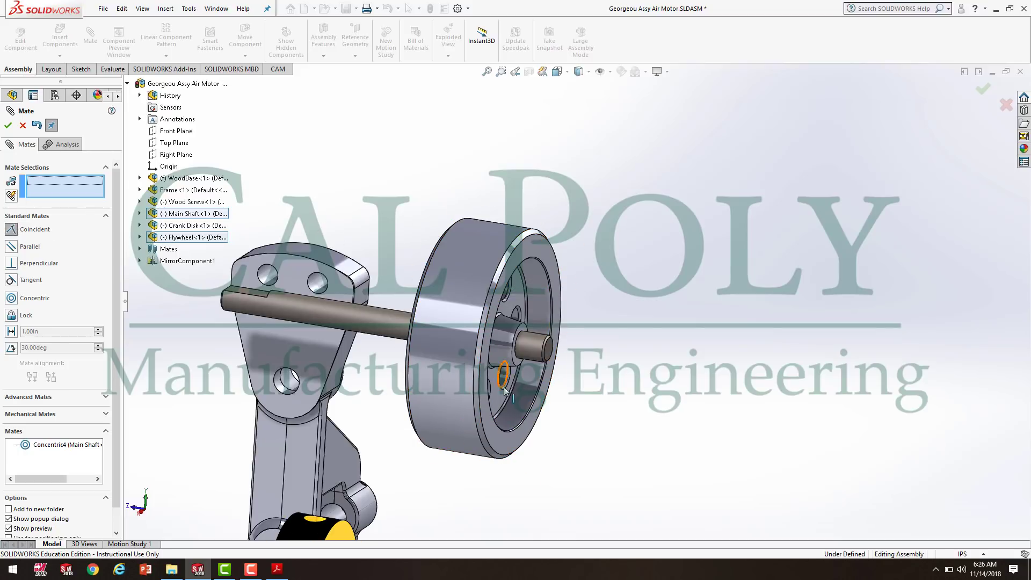
scroll(521, 344, down, 4)
click(522, 339)
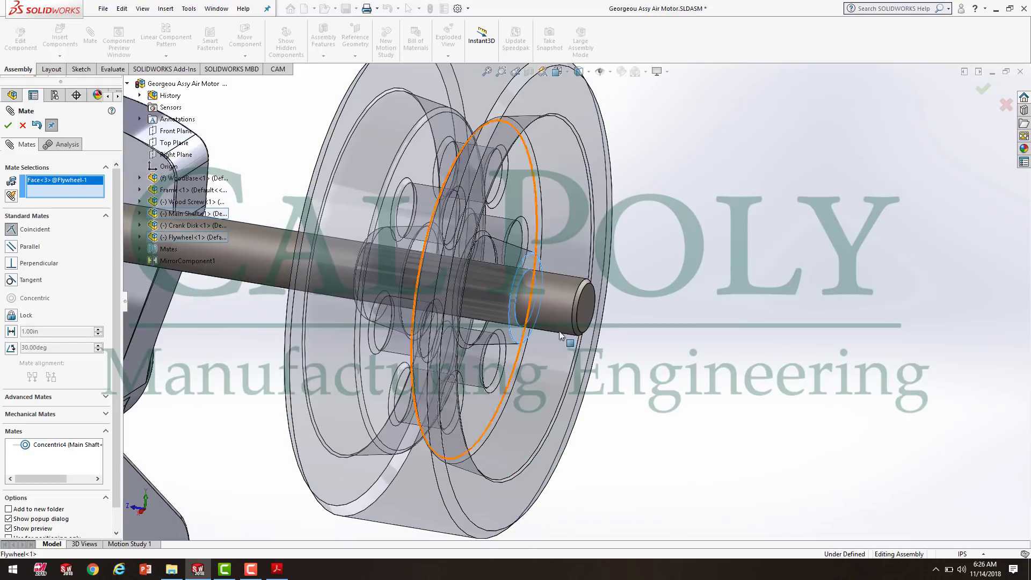
click(619, 365)
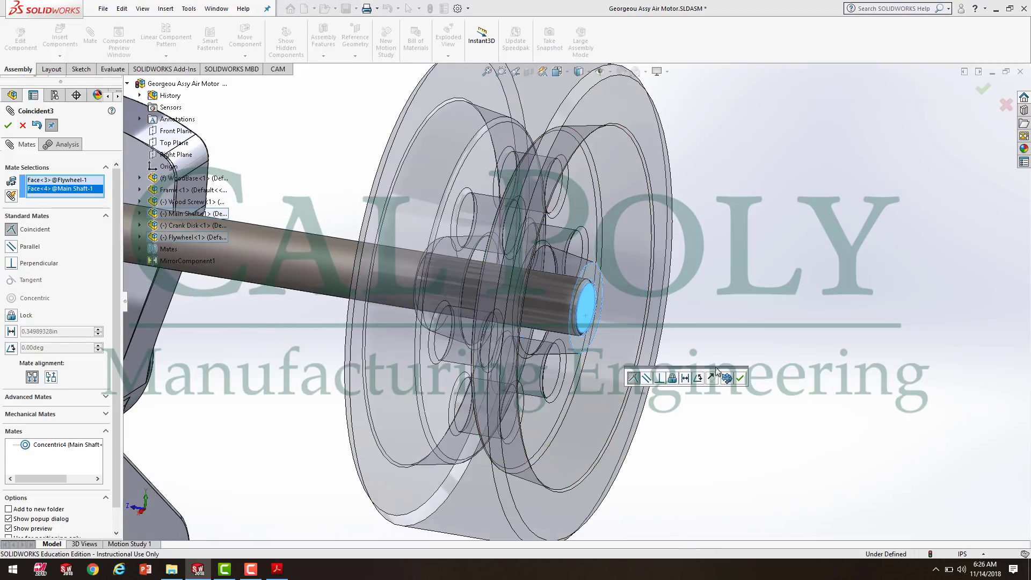
click(734, 375)
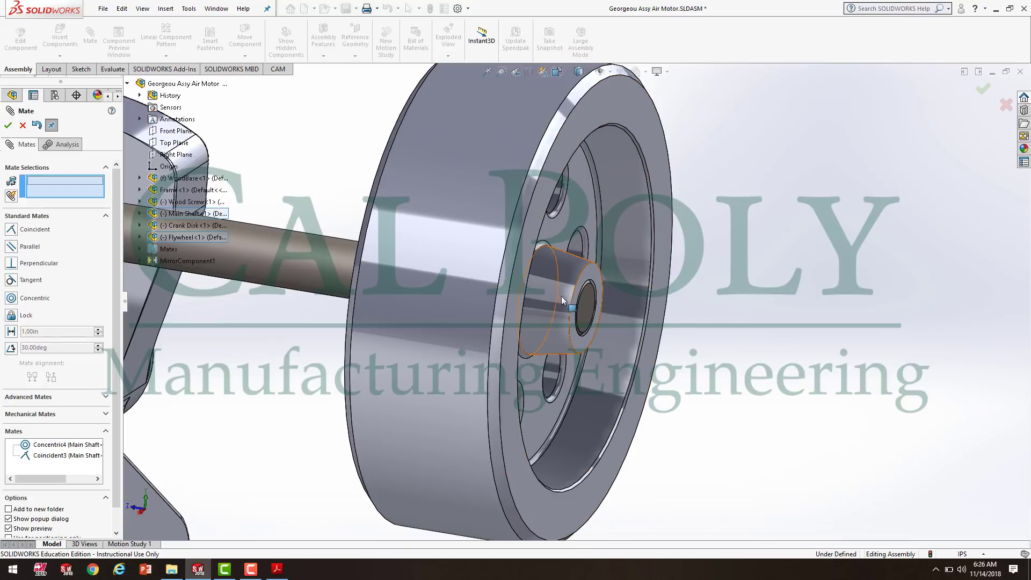
- Mate the Main Shaft concentric with the Frame's shaft hole, flipping the alignment to put the Flywheel on the Frame's rear side
scroll(541, 339, up, 3)
scroll(541, 339, up, 5)
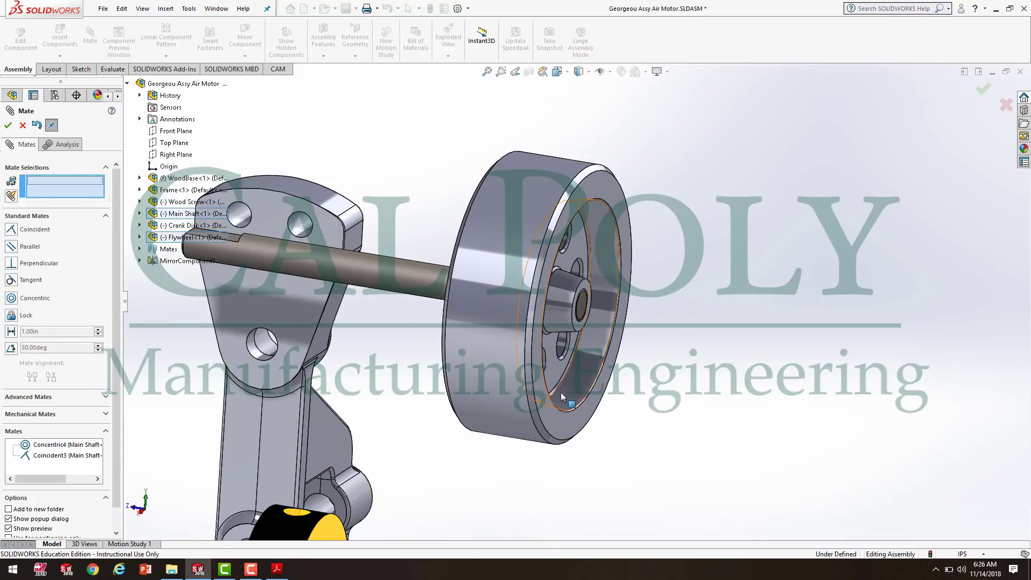
middle_drag(594, 417, 559, 424)
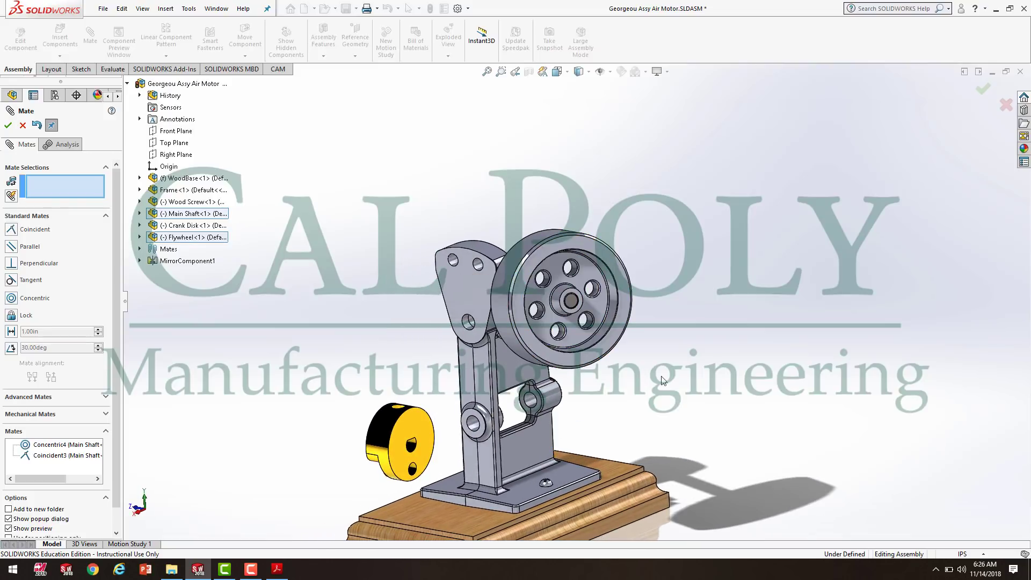
middle_drag(616, 352, 680, 367)
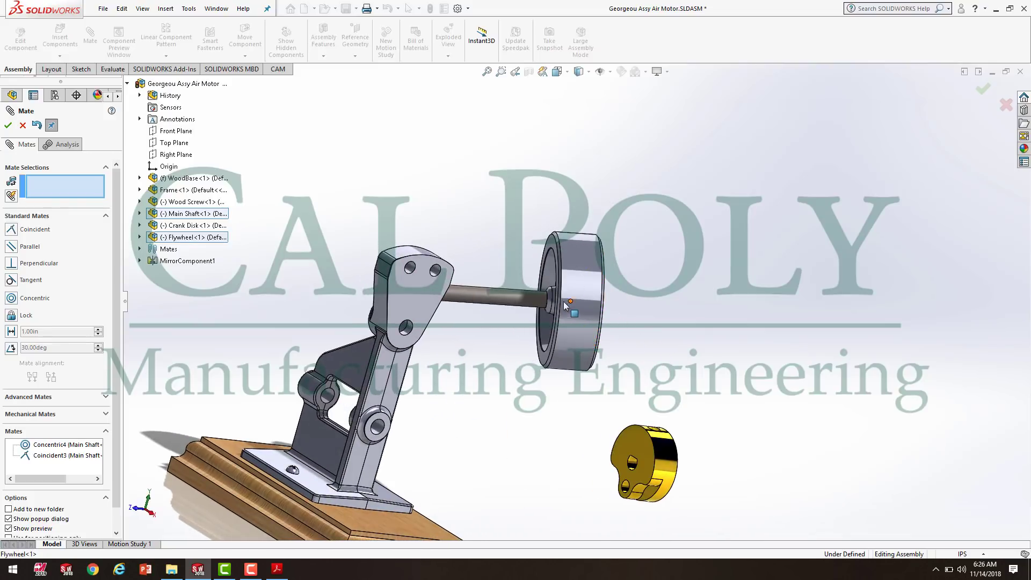
middle_drag(595, 290, 626, 355)
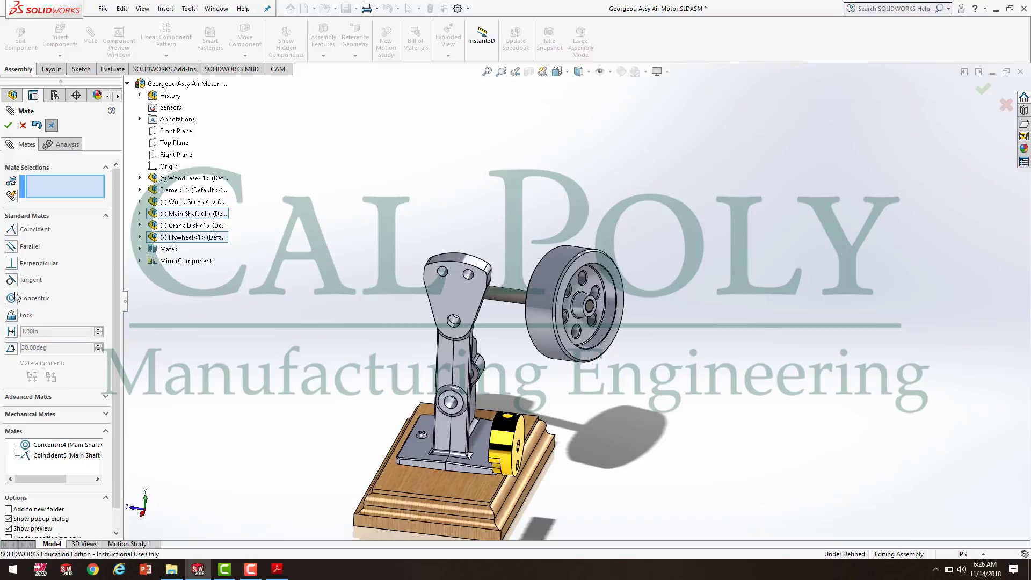
click(502, 293)
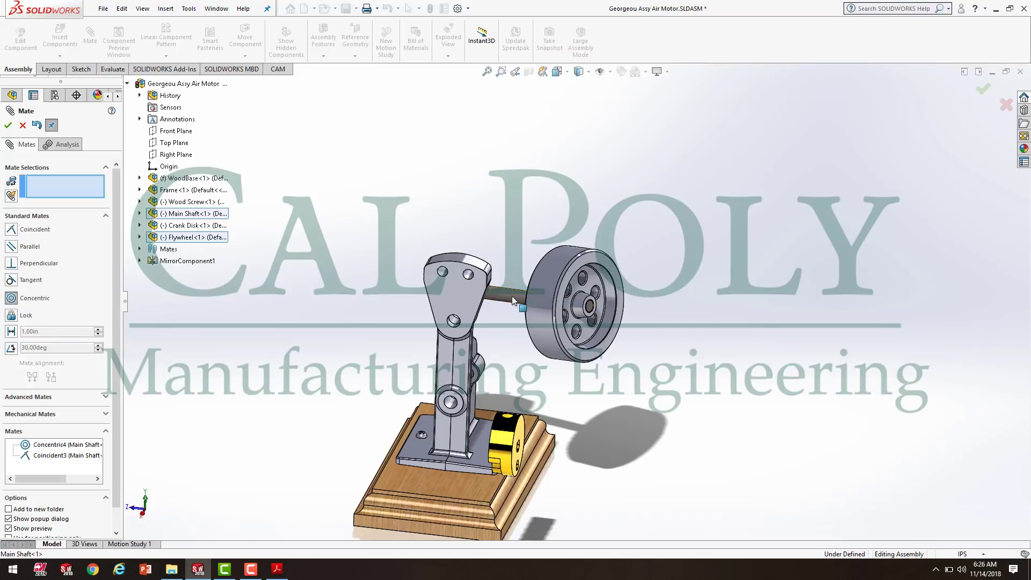
click(449, 404)
middle_drag(565, 376, 578, 429)
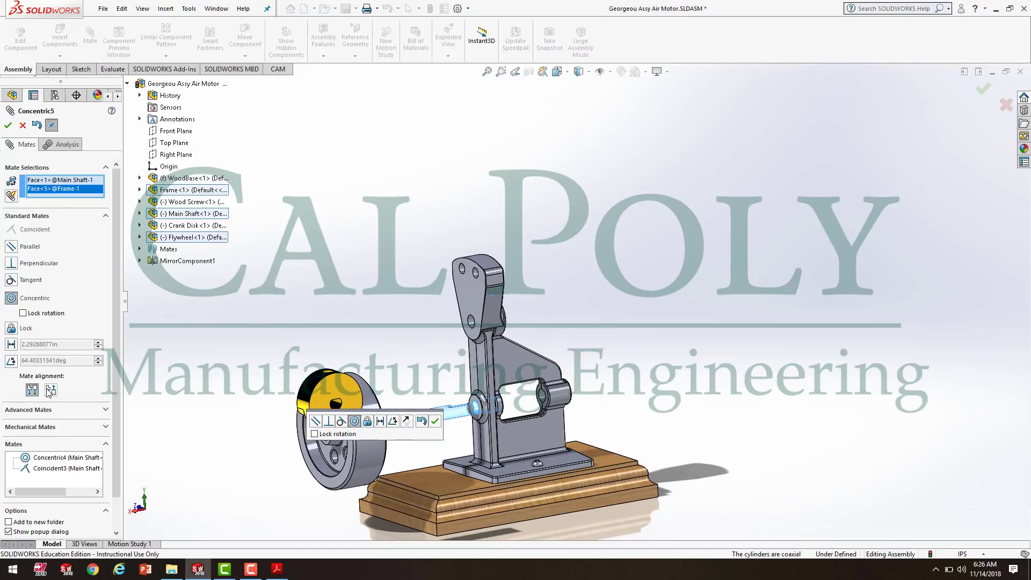
click(406, 422)
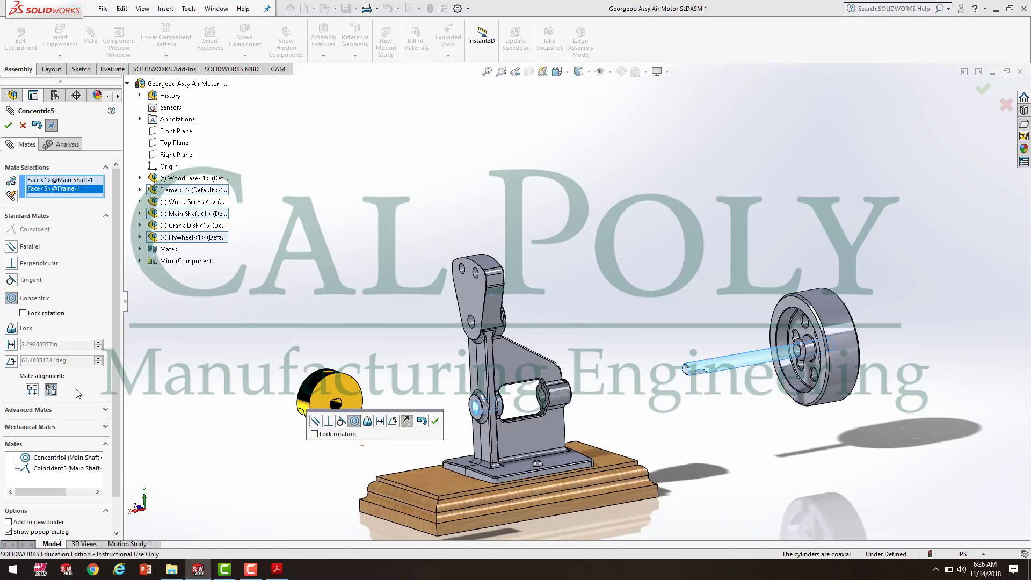
click(435, 422)
- Slide the Main Shaft and Flywheel through the Frame's bearing holes until the shaft end protrudes from the front
middle_drag(830, 397, 811, 435)
drag(869, 382, 694, 354)
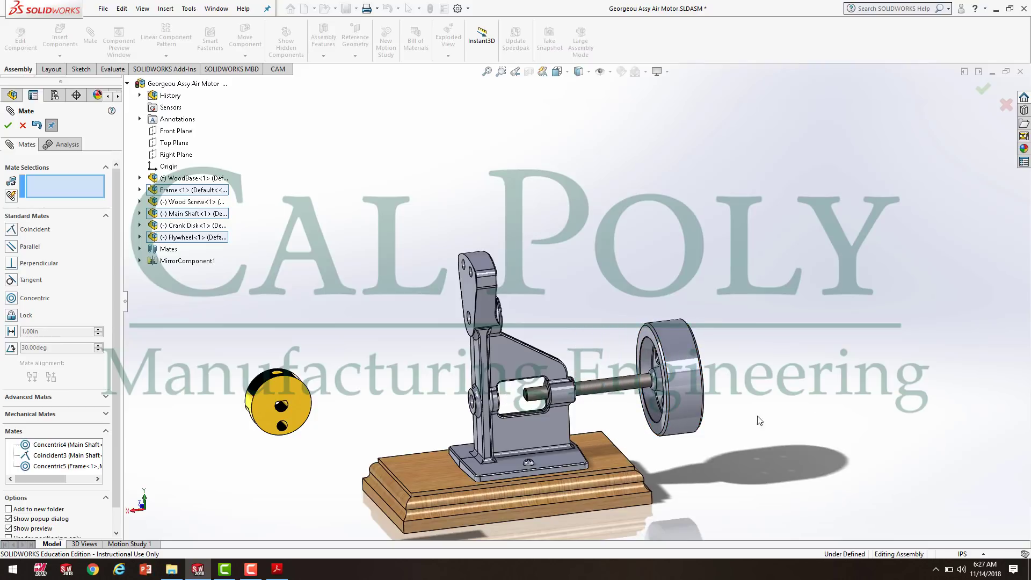
middle_drag(764, 422, 586, 394)
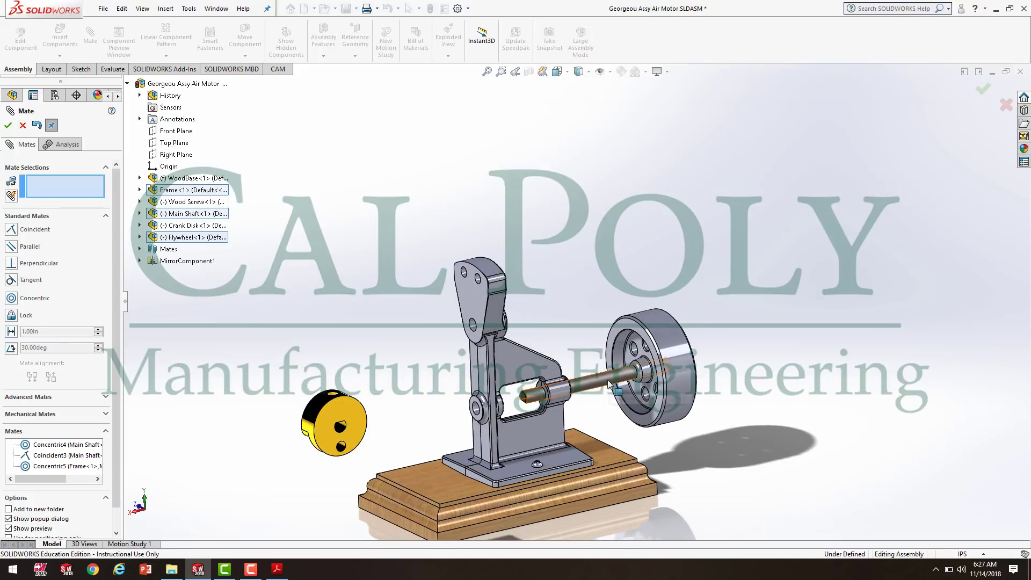
middle_drag(609, 382, 626, 370)
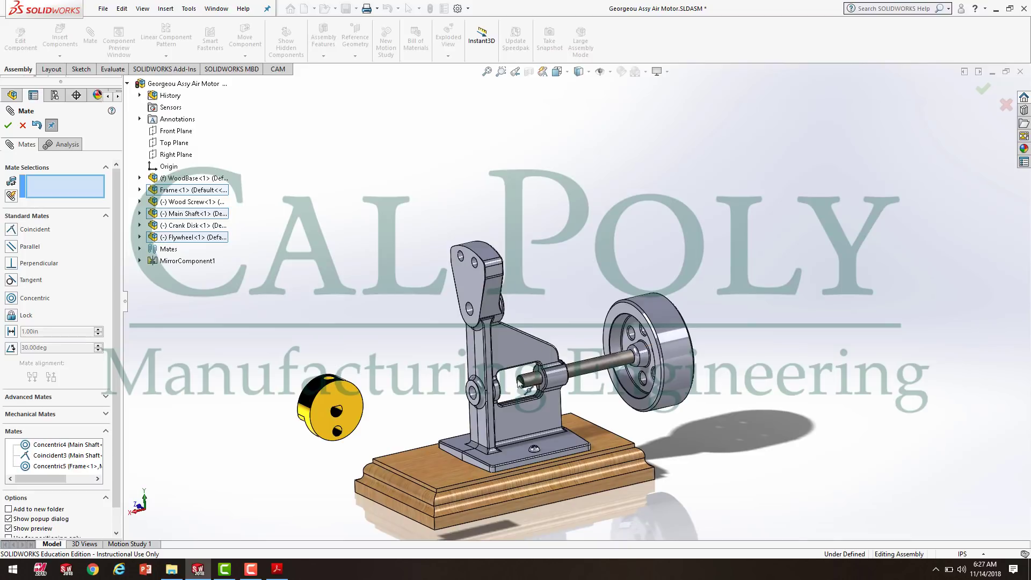
drag(675, 363, 604, 373)
middle_drag(607, 372, 533, 398)
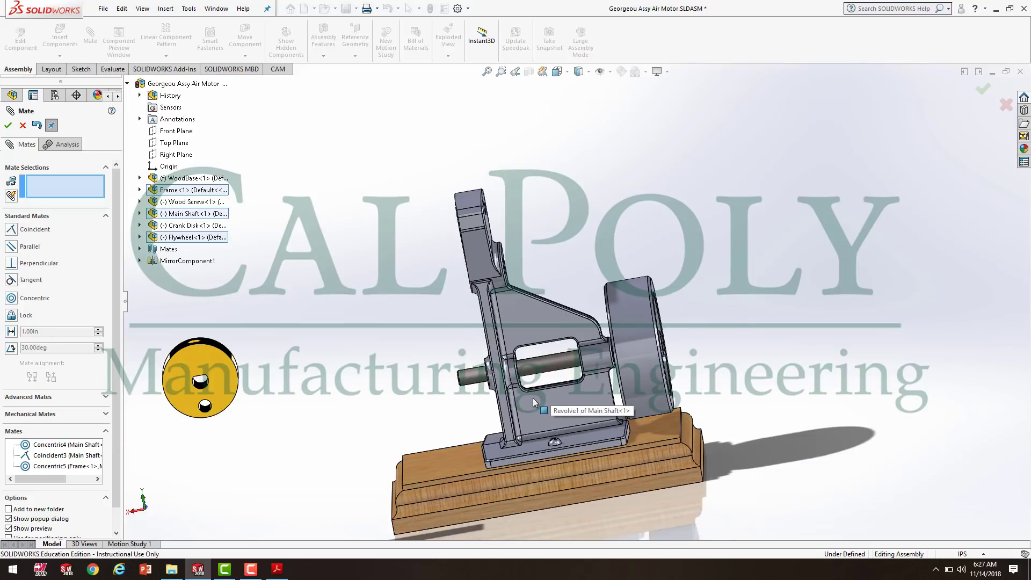
- Slide the Main Shaft and Flywheel out of the Frame's rear side until the shaft clears the bearing holes
scroll(533, 398, down, 4)
drag(797, 324, 871, 311)
scroll(621, 350, up, 1)
scroll(620, 351, up, 3)
middle_drag(623, 351, 701, 301)
drag(696, 277, 803, 206)
scroll(774, 355, up, 1)
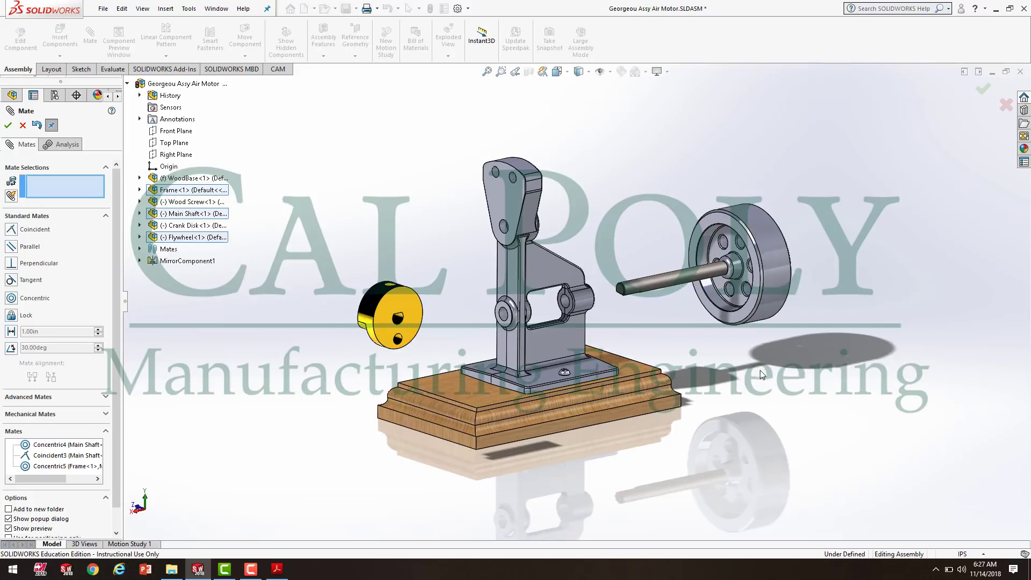
scroll(760, 371, down, 1)
middle_drag(756, 396, 723, 327)
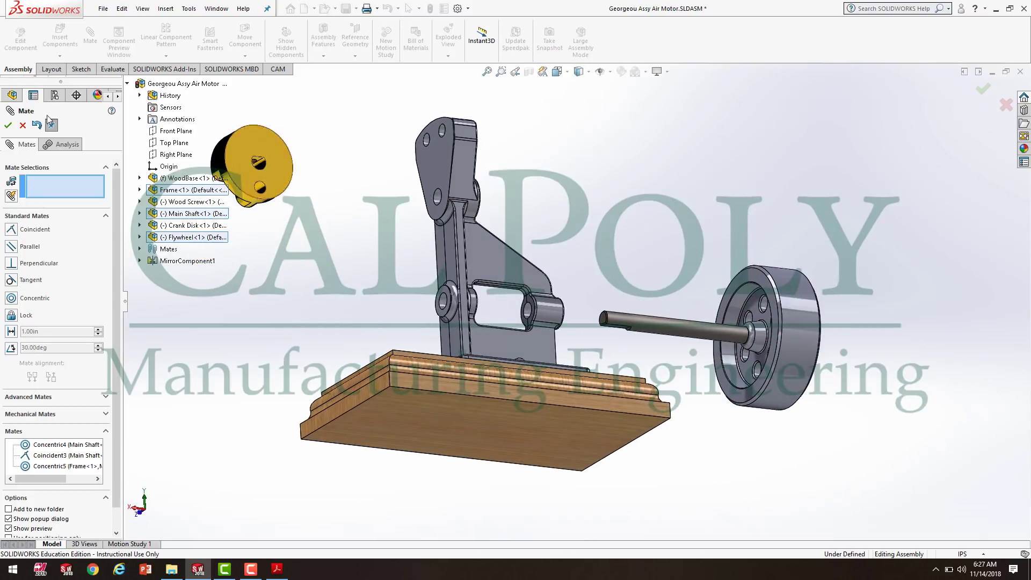
- Close the mate tool and measure the distance from the Frame's front bearing boss face to the rear bearing hole's edge
click(122, 69)
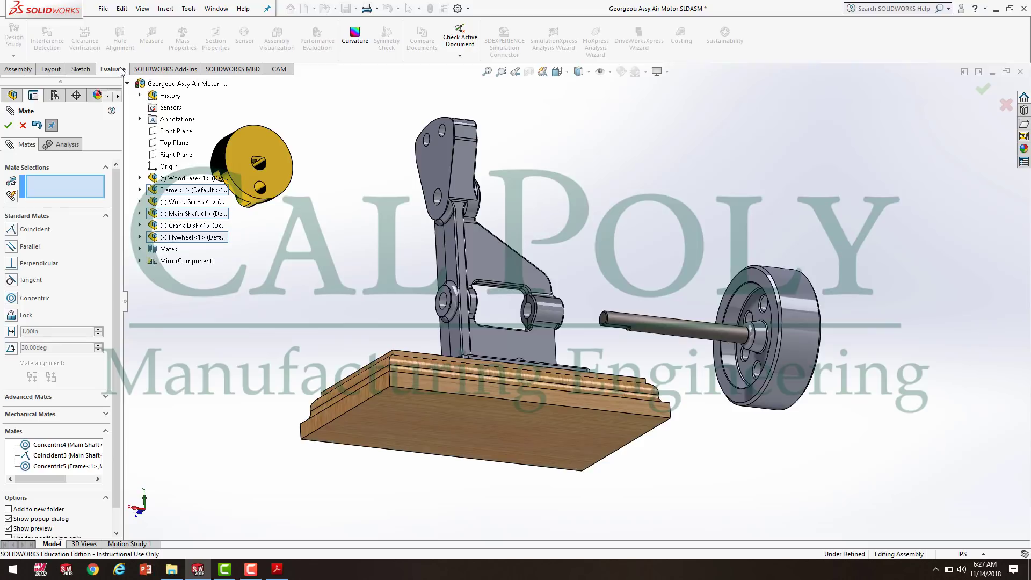
click(22, 127)
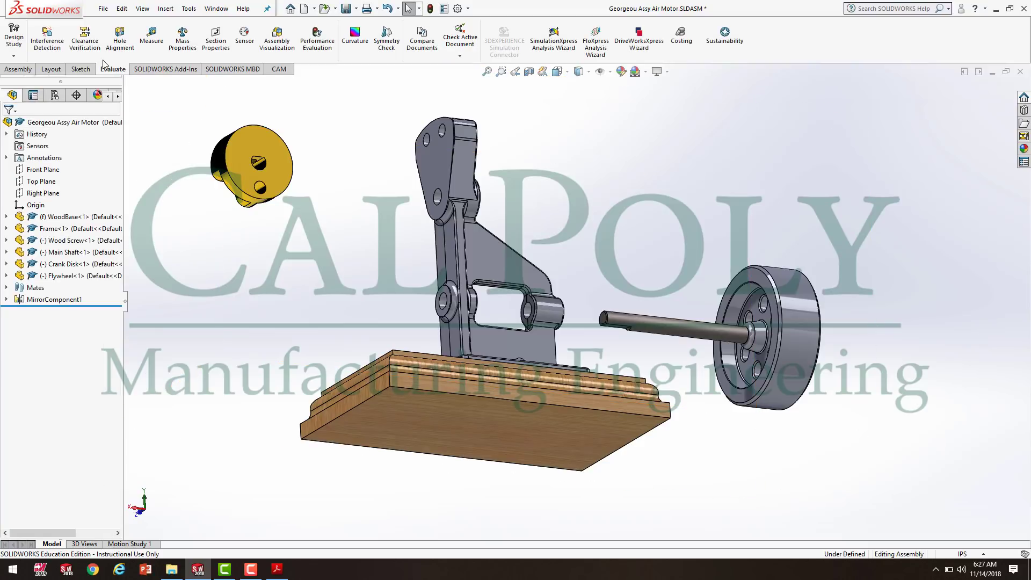
click(152, 35)
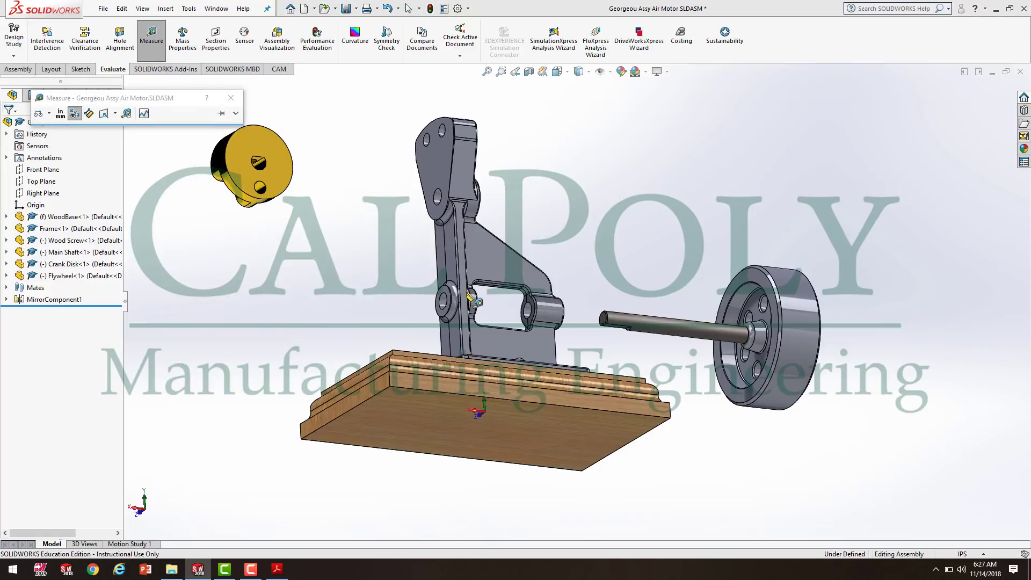
click(448, 292)
middle_drag(605, 230, 575, 300)
scroll(575, 299, up, 4)
scroll(578, 304, down, 8)
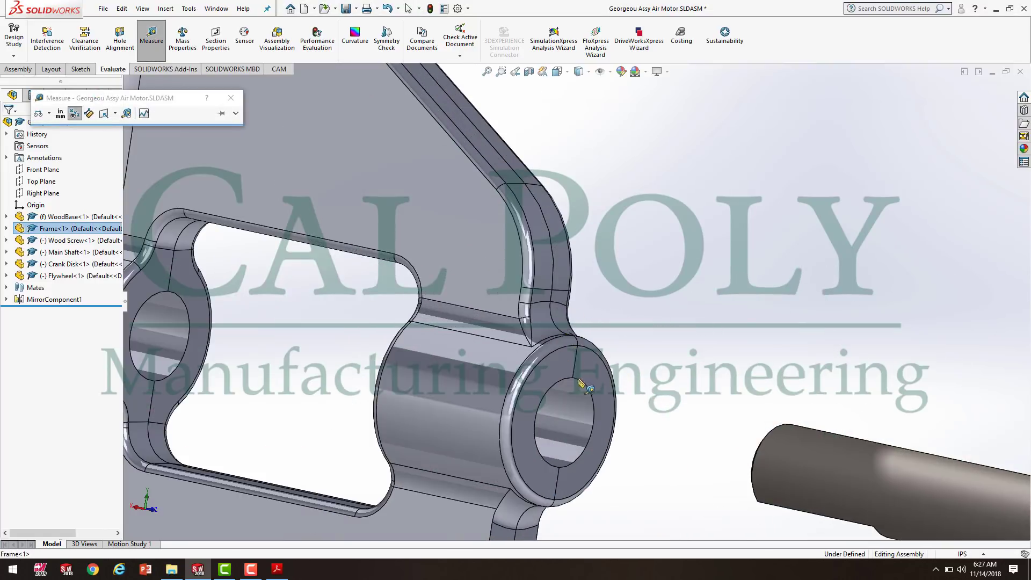
click(573, 378)
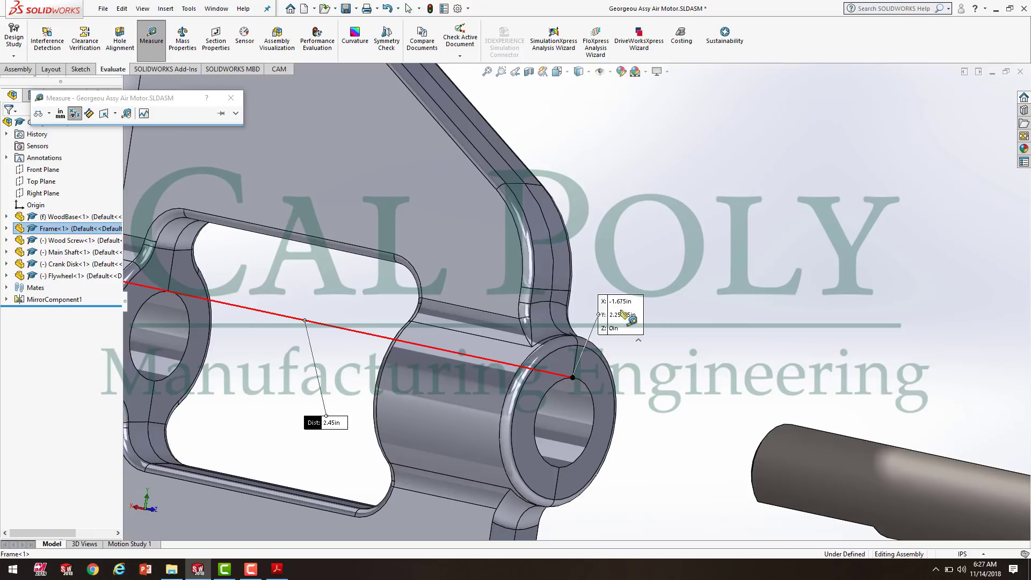
scroll(600, 357, up, 2)
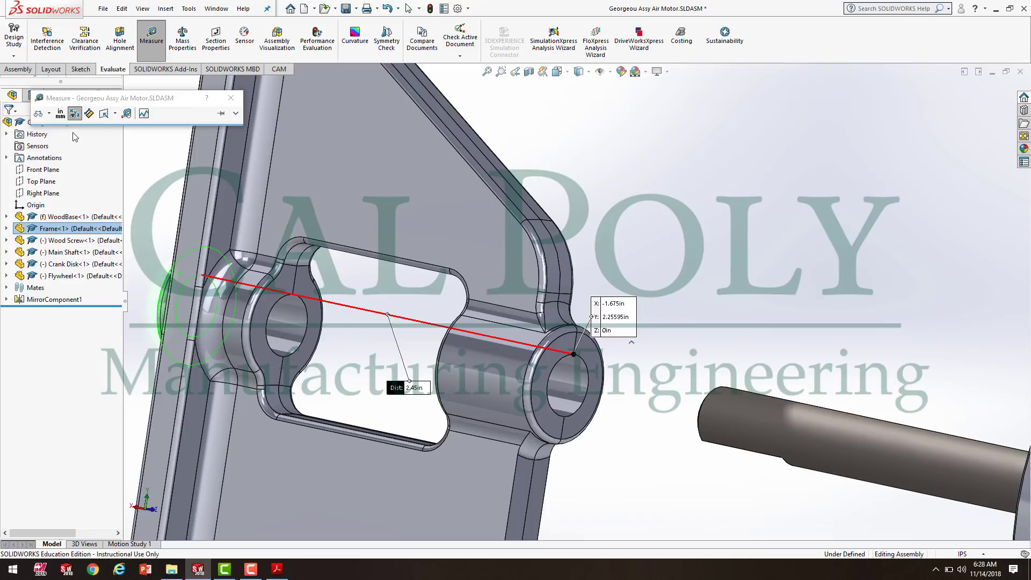
- Set the measurement precision to 6 decimal places for inches and 4 decimal places for degrees
click(61, 114)
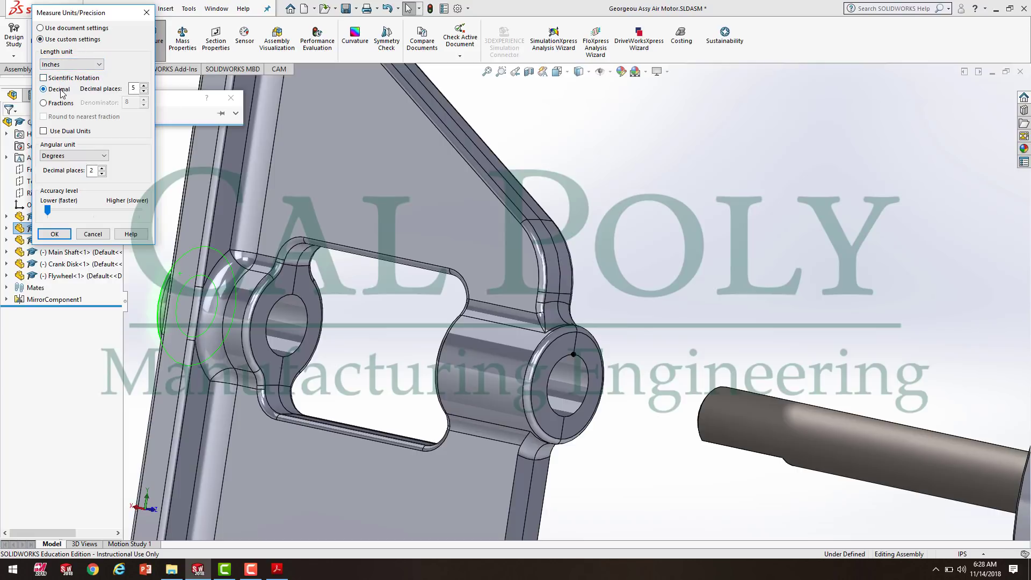
click(55, 234)
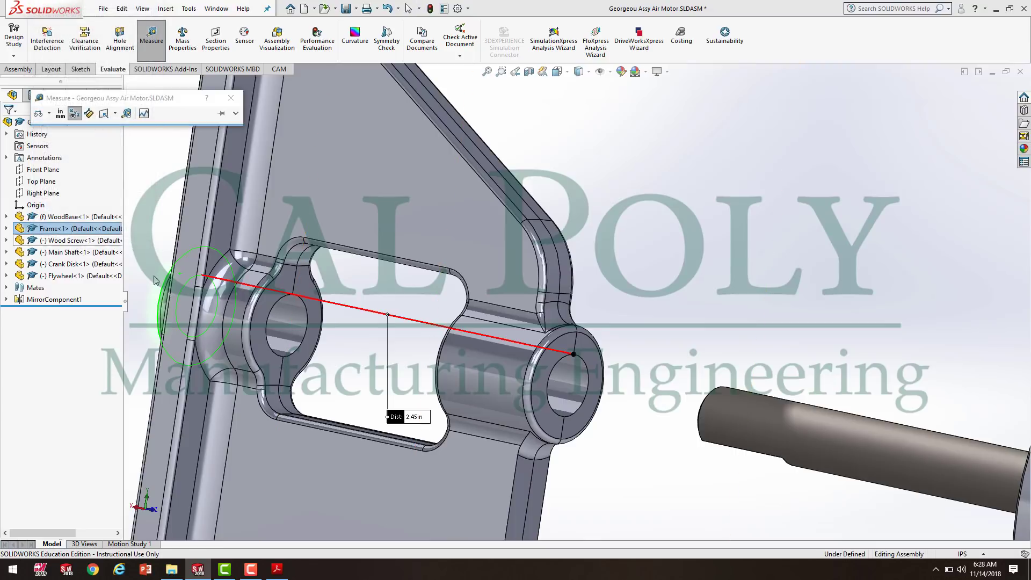
click(60, 114)
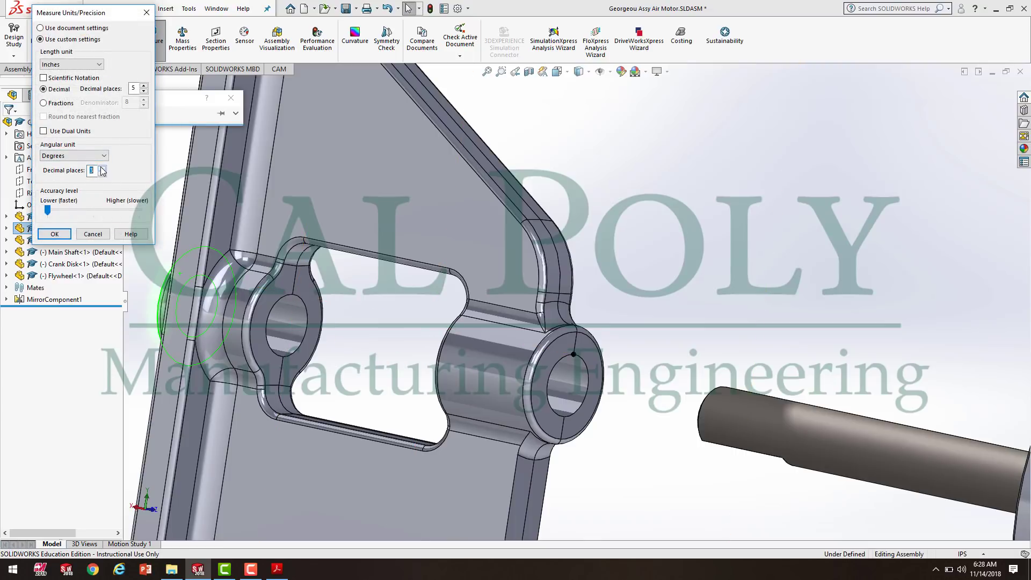
click(62, 65)
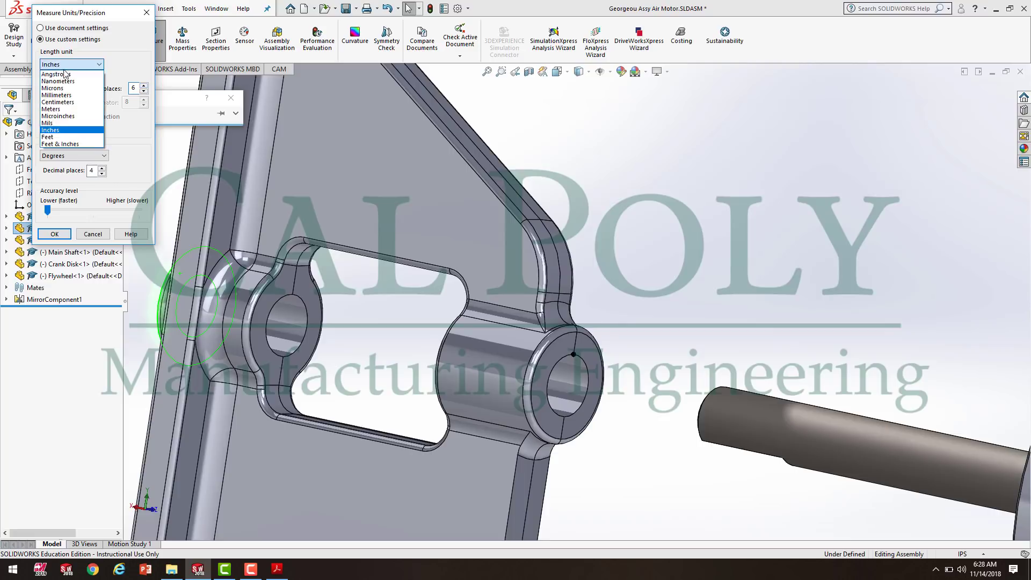
click(67, 130)
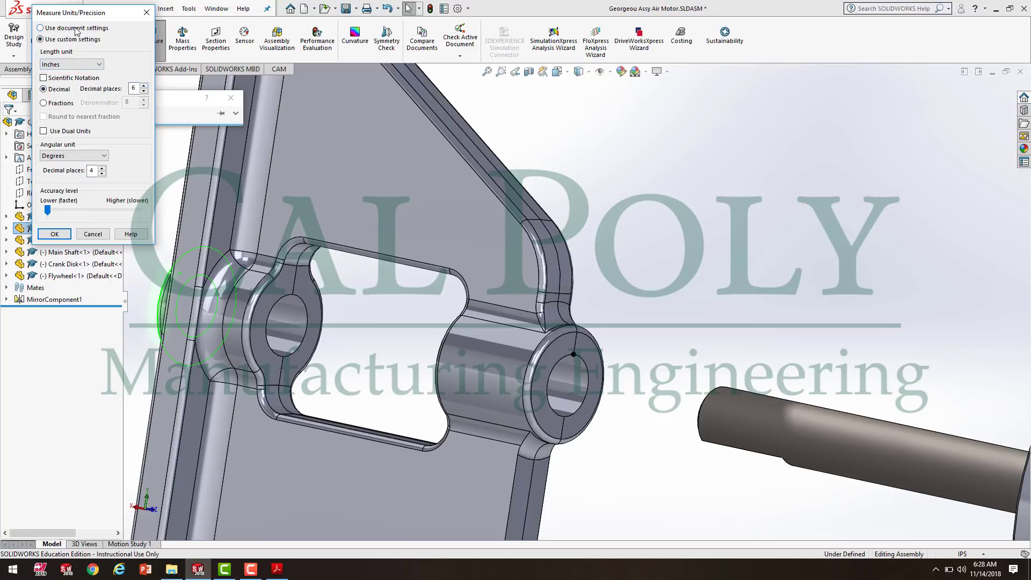
click(54, 234)
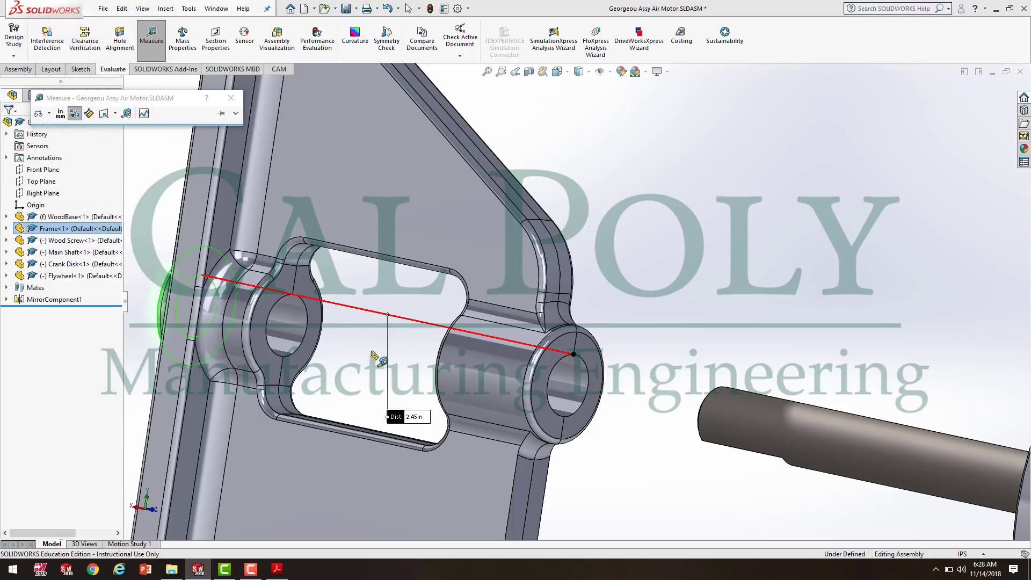
- Restart the measurement to recheck its custom unit and precision settings, and clear the measured selection
key(Escape)
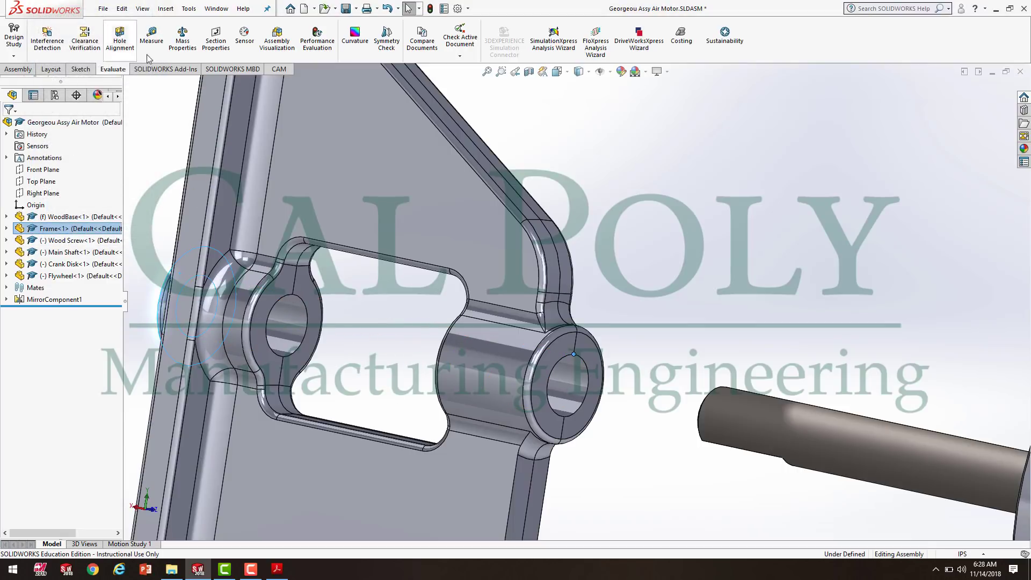
click(152, 40)
click(76, 111)
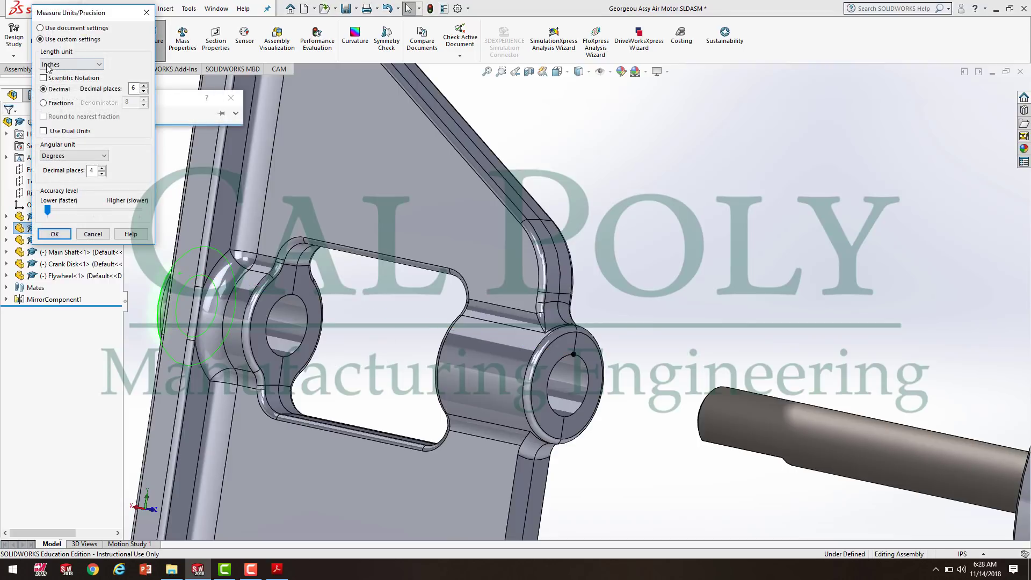
click(63, 237)
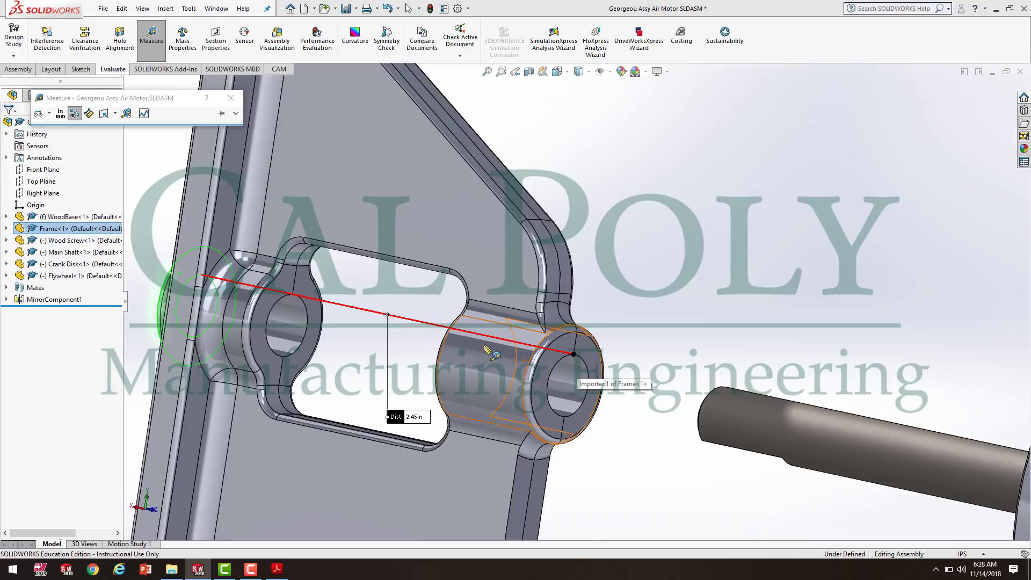
scroll(508, 336, up, 3)
middle_drag(505, 331, 547, 389)
key(Escape)
- Measure the distance between the Frame's front bearing hole edge and its rear bearing hole edge
click(151, 36)
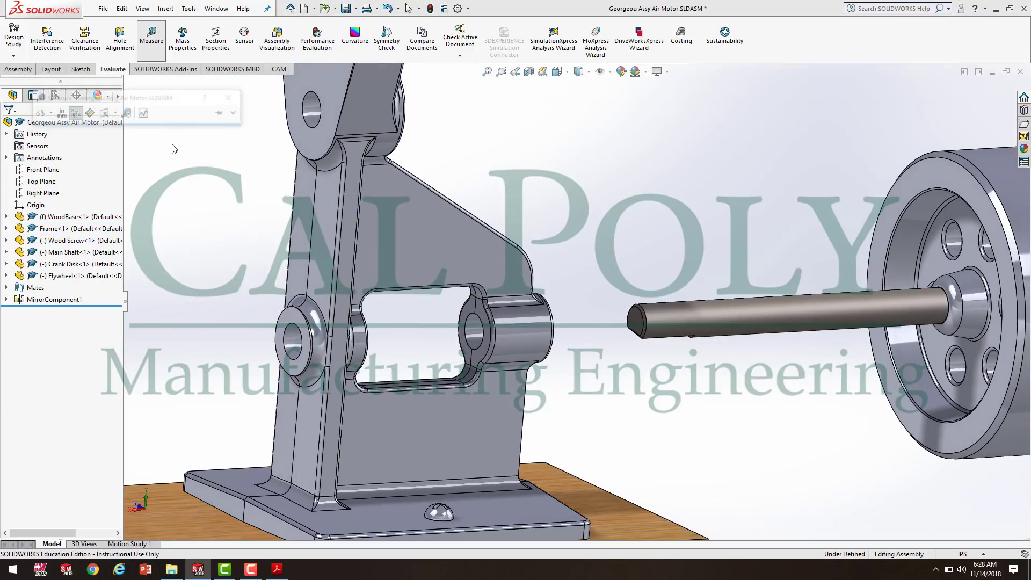
click(59, 114)
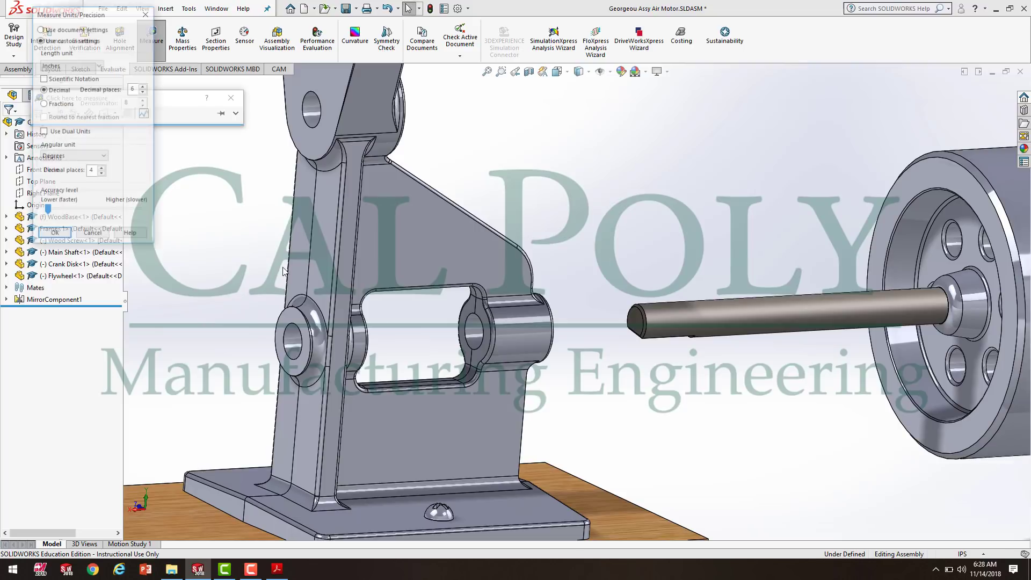
click(295, 322)
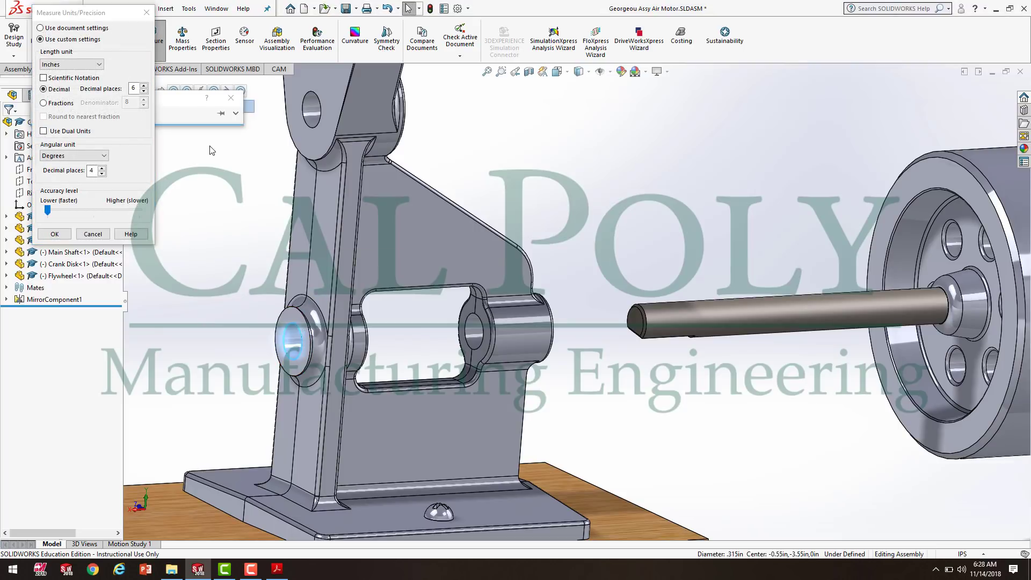
click(54, 234)
middle_drag(691, 264, 570, 290)
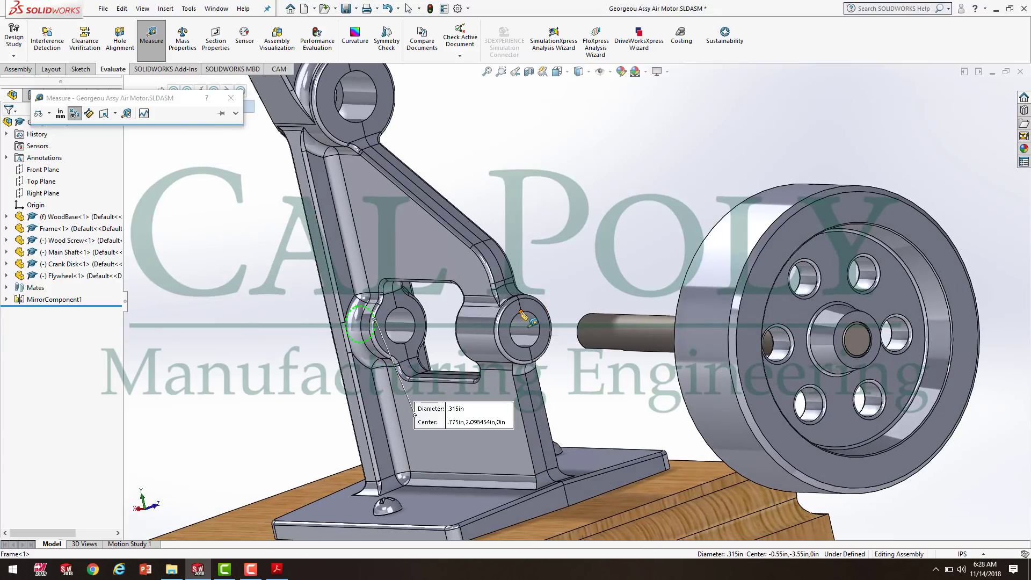
click(529, 321)
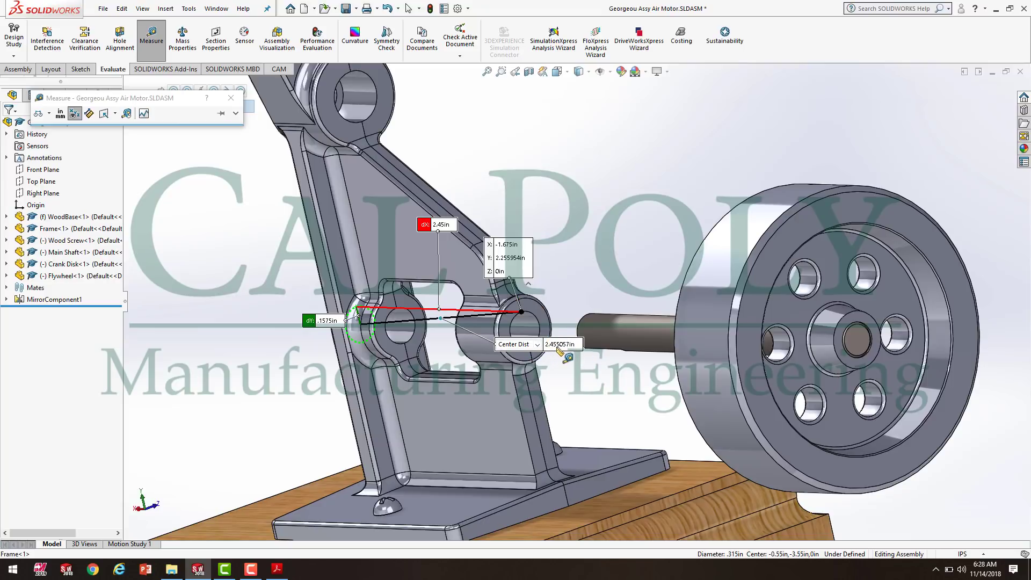
scroll(595, 289, up, 2)
middle_drag(614, 334, 723, 346)
scroll(881, 330, down, 2)
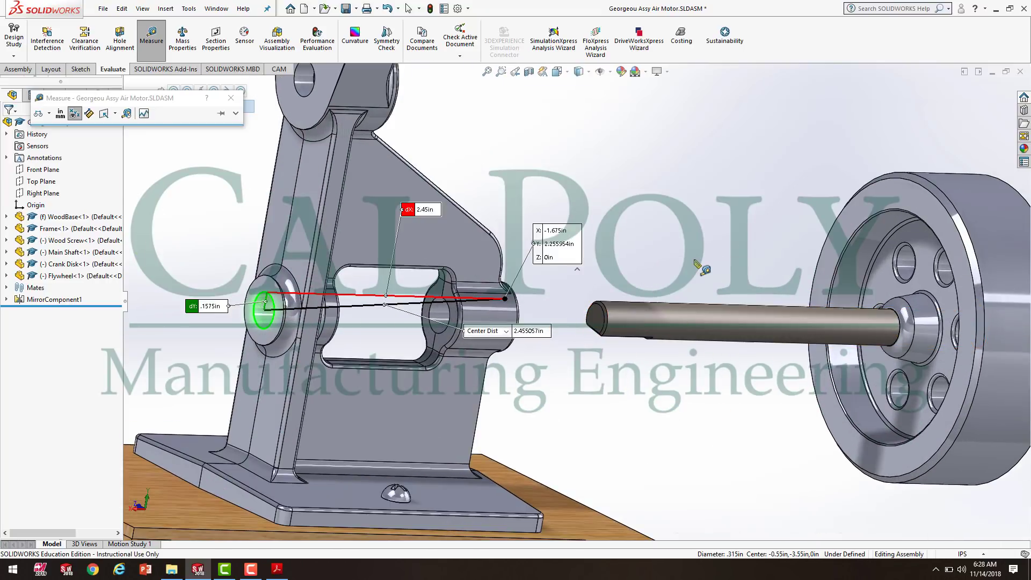
key(Escape)
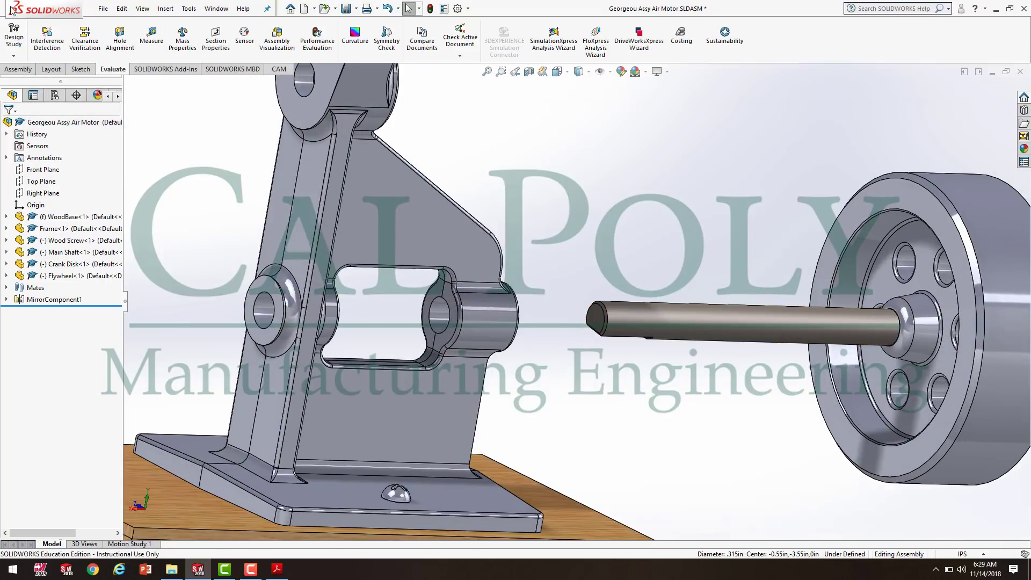
- Try to measure from the curved edge at the end of the Main Shaft's flat to the Flywheel's hub
click(151, 40)
middle_drag(650, 420, 642, 371)
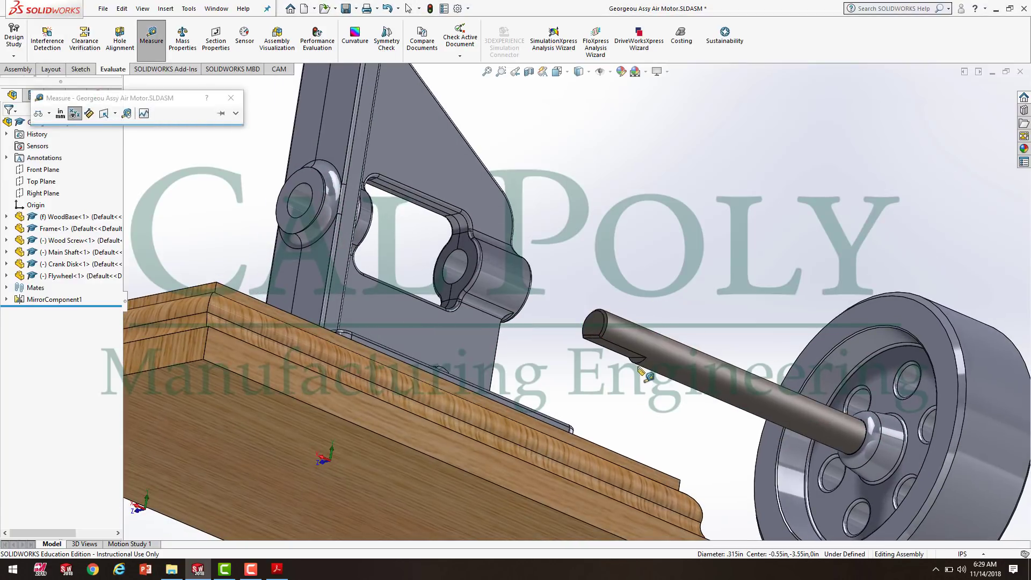
click(639, 362)
middle_drag(816, 337, 772, 377)
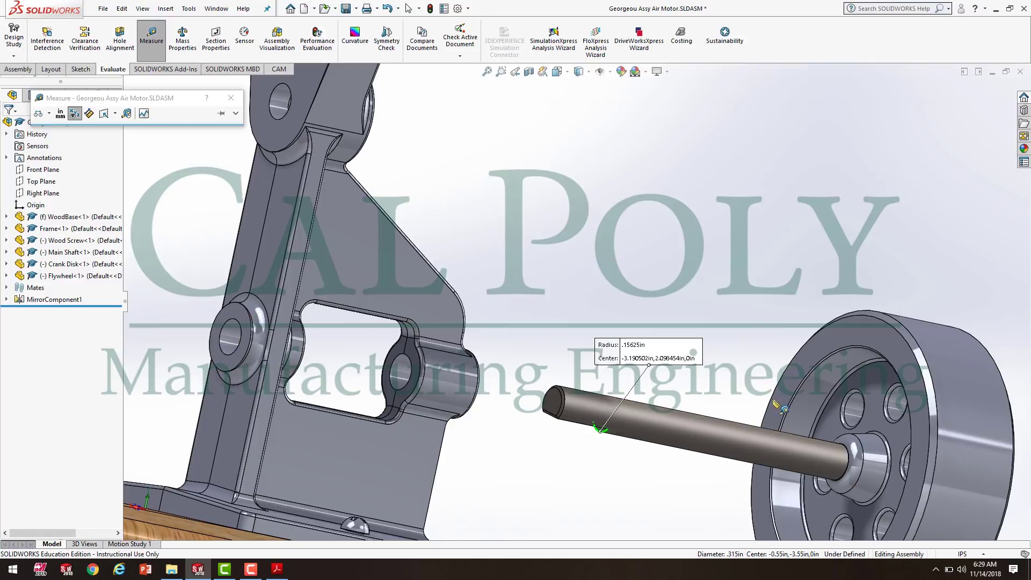
click(849, 460)
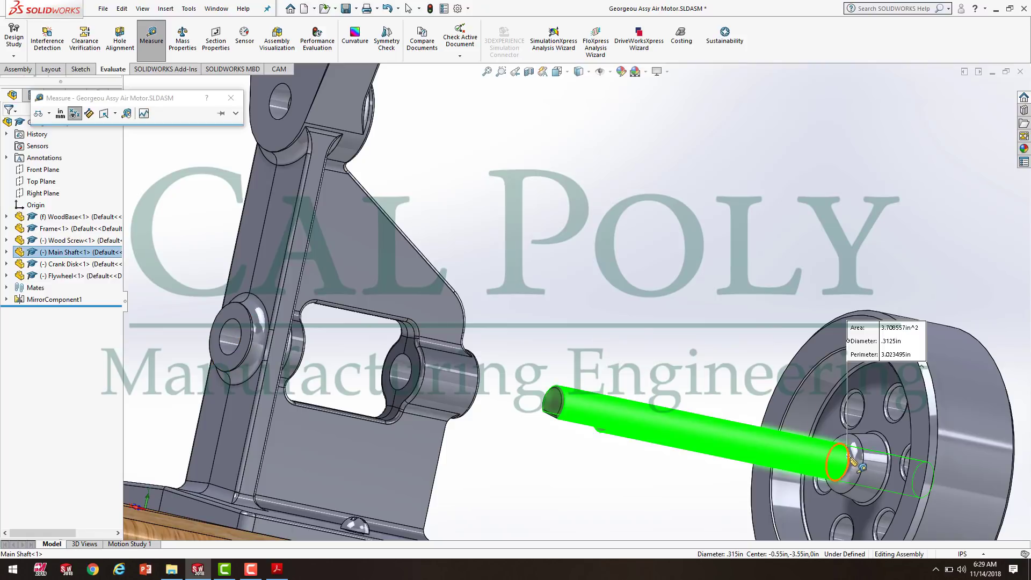
key(Escape)
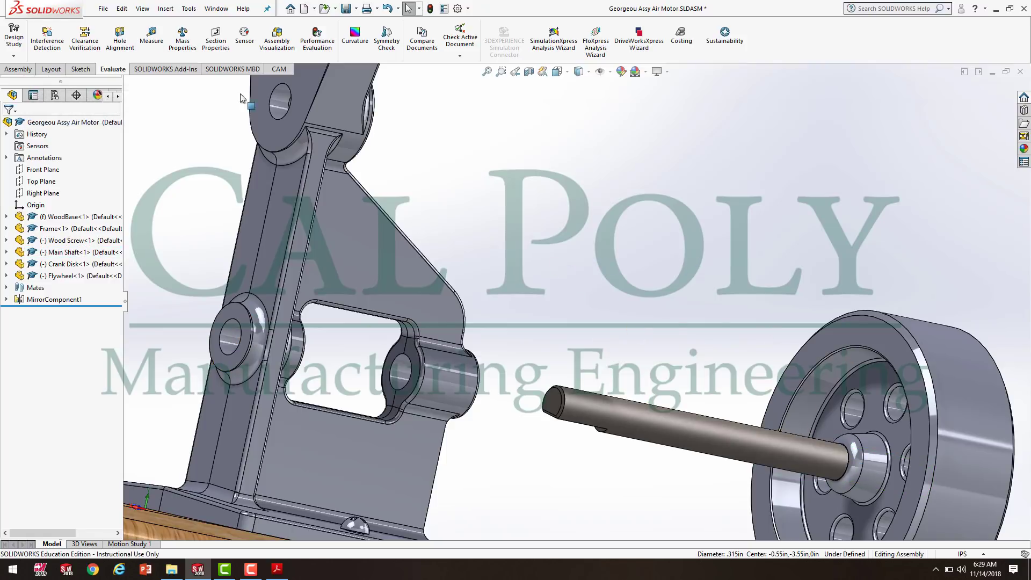
- Measure the distance from the end point of the Main Shaft's flat to the Flywheel hub's bore edge
click(151, 35)
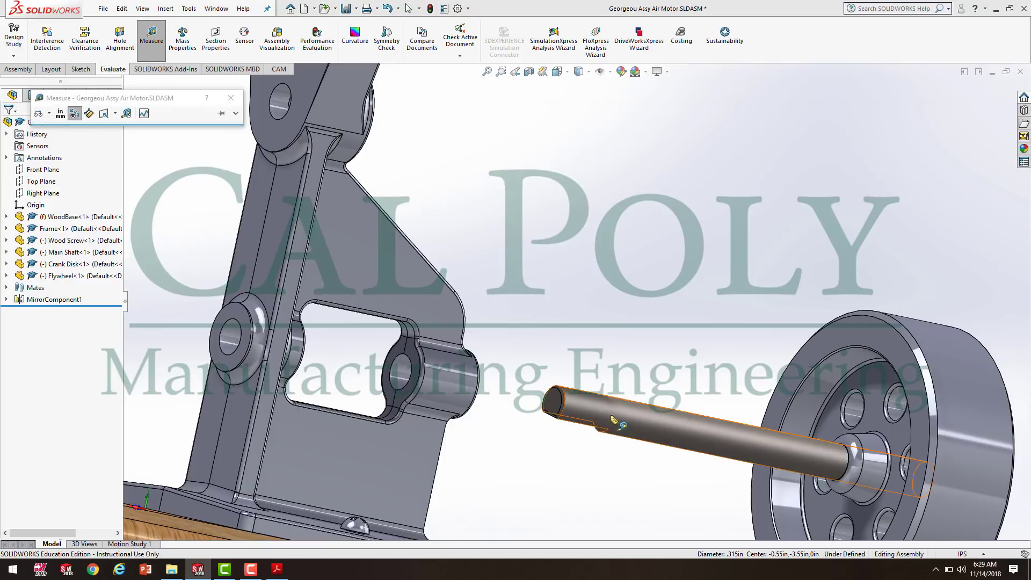
click(598, 431)
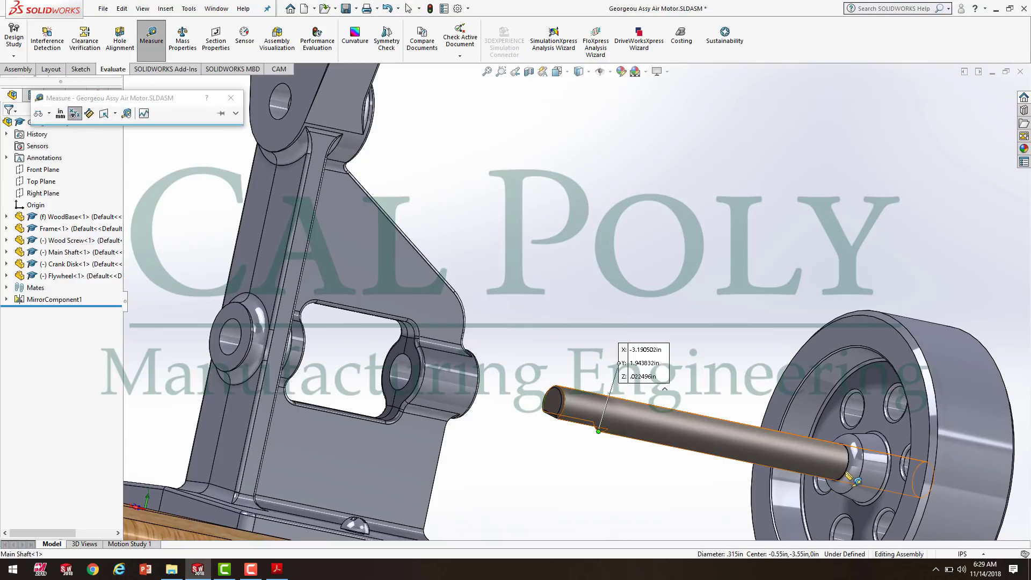
click(848, 474)
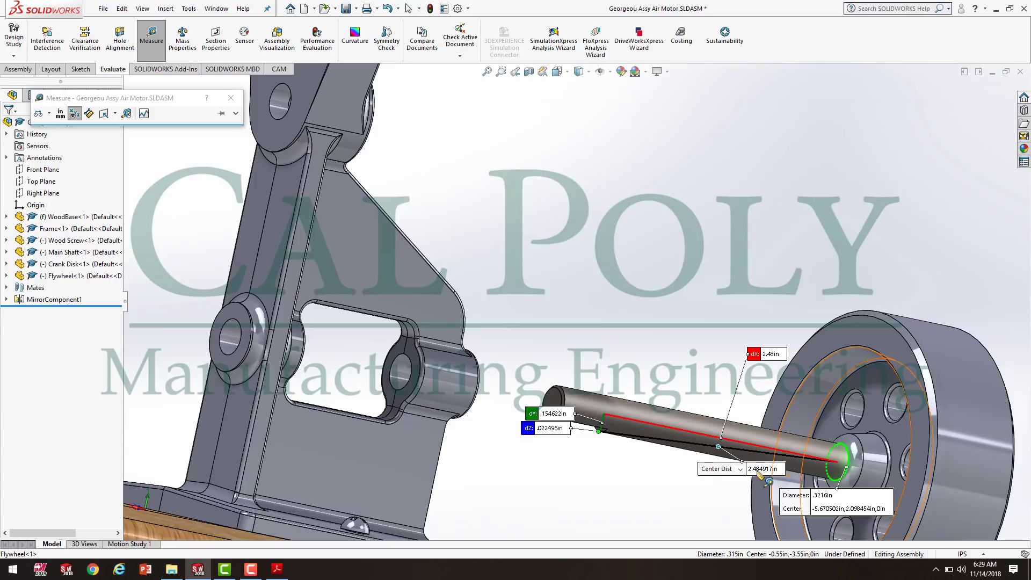
key(Escape)
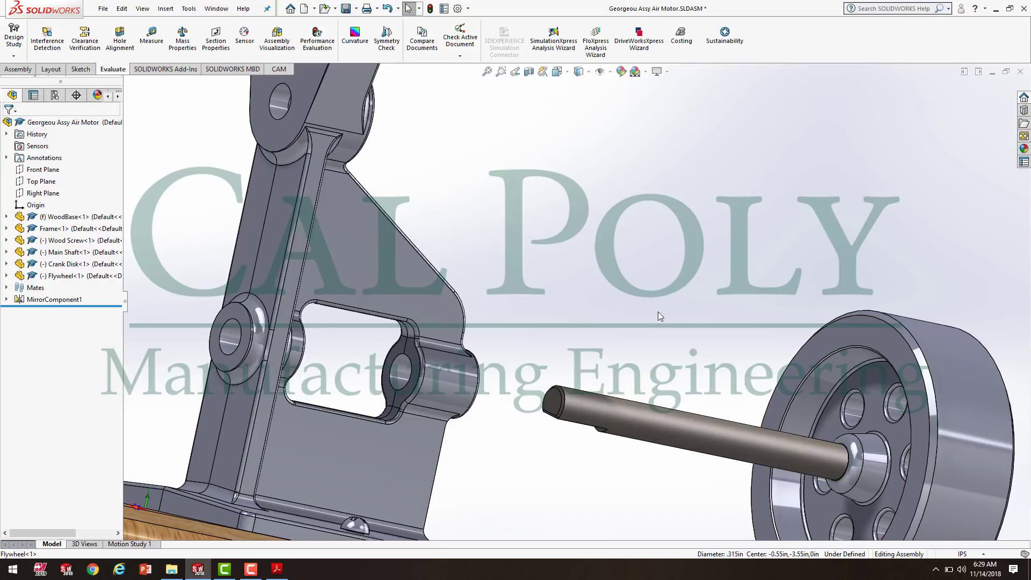
- Slide the Main Shaft and Flywheel back into the Frame until the shaft's flat end protrudes from the front boss
scroll(597, 294, up, 3)
middle_drag(661, 450, 661, 475)
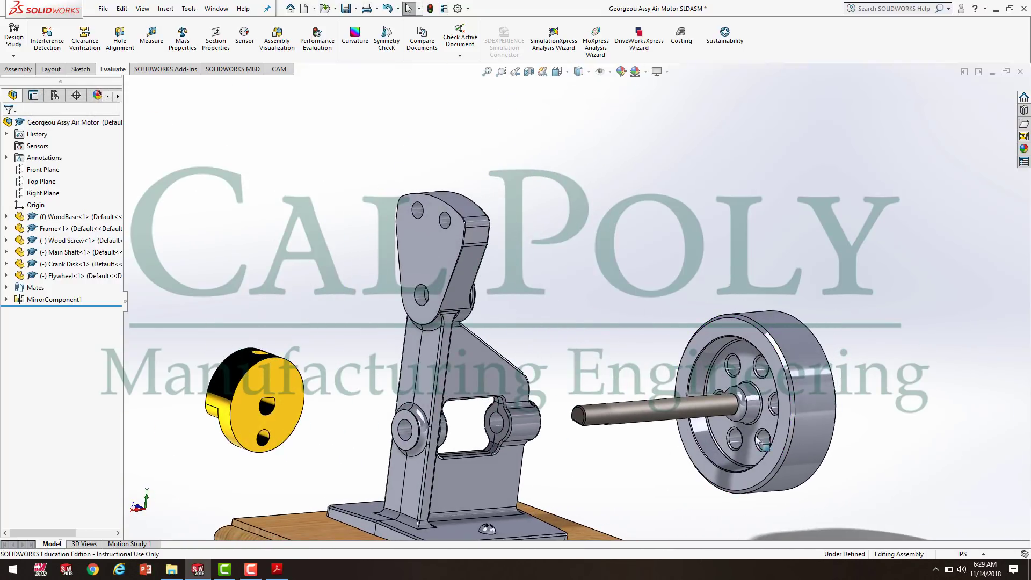
drag(709, 444, 566, 456)
click(747, 458)
scroll(740, 448, up, 2)
scroll(718, 440, down, 1)
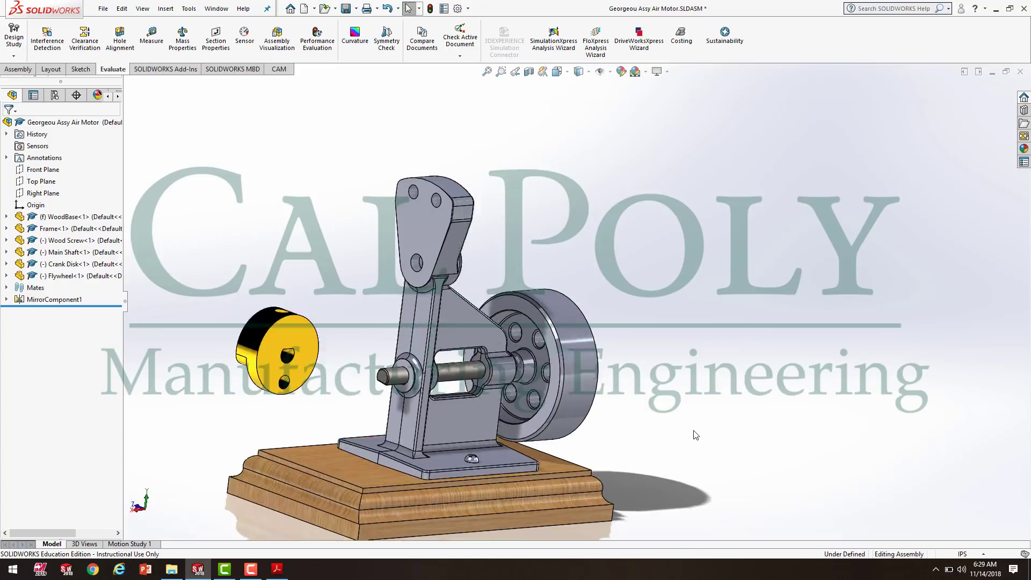
scroll(696, 436, up, 3)
scroll(601, 305, down, 5)
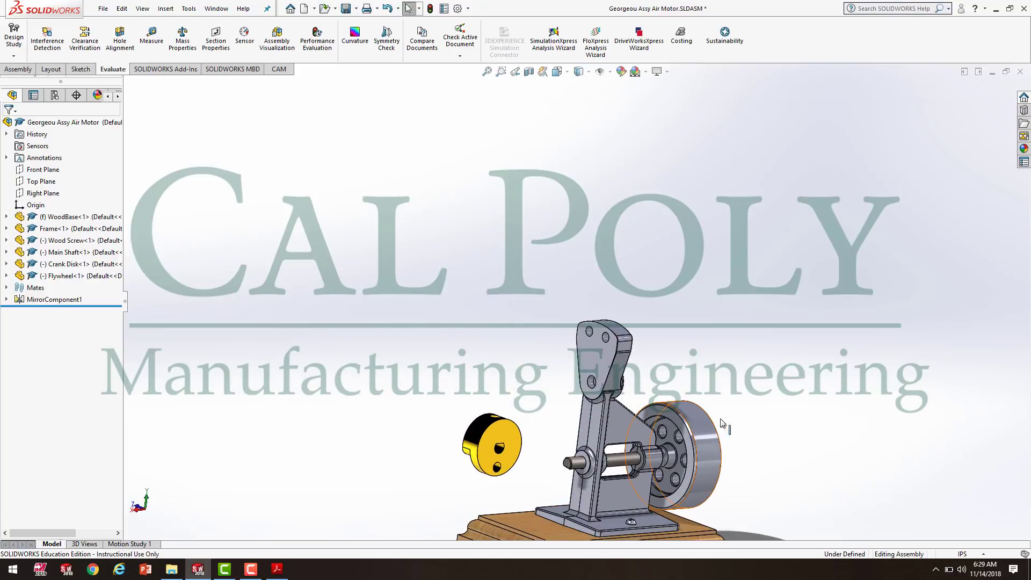
- Slide the Flywheel and Main Shaft rearward to open a gap behind the Frame's rear boss
scroll(719, 433, up, 3)
scroll(611, 361, down, 6)
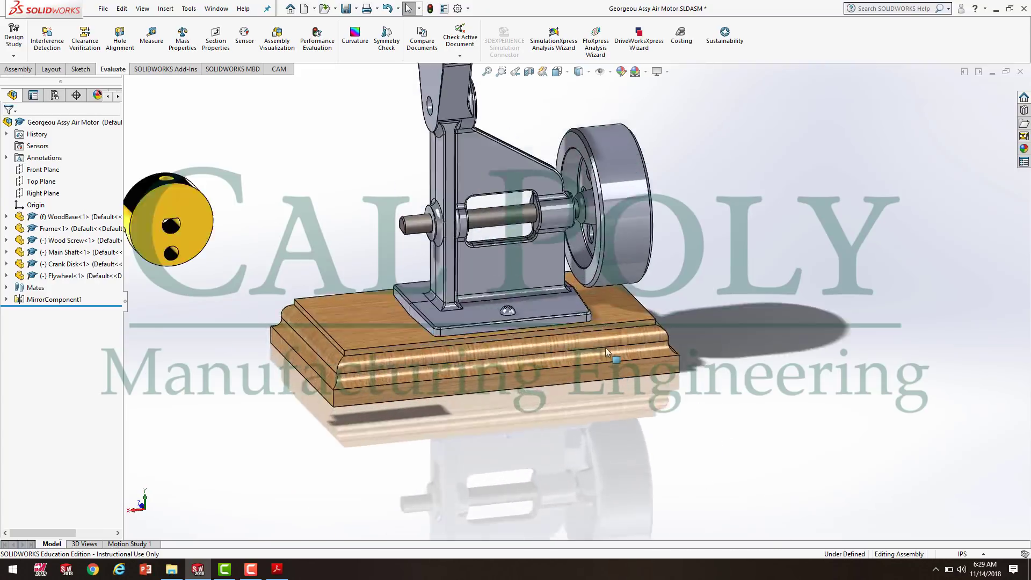
scroll(611, 361, down, 2)
drag(644, 173, 691, 180)
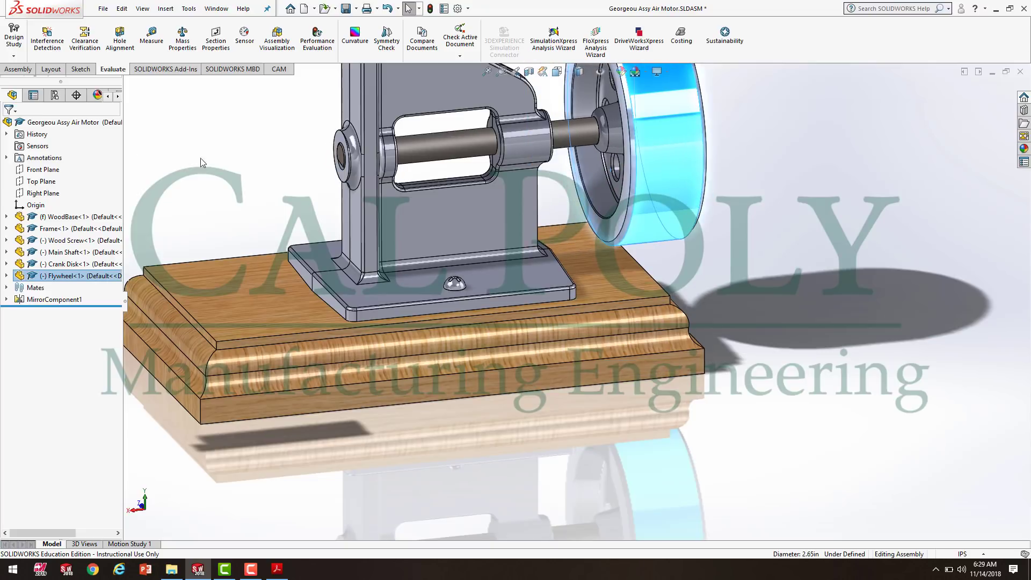
- Start an advanced limit distance mate and clear the preselected Flywheel face from its selections
click(32, 70)
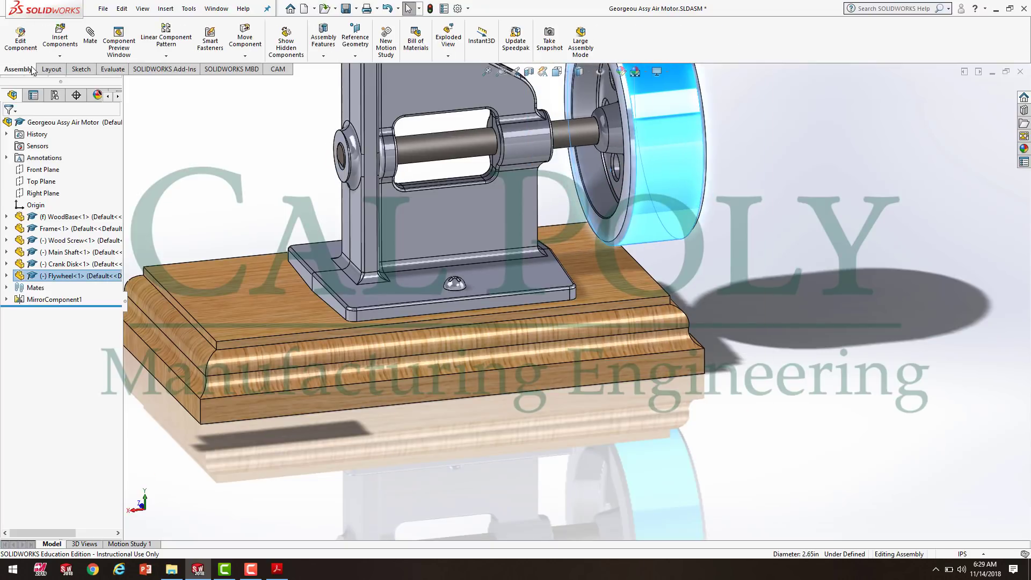
click(89, 38)
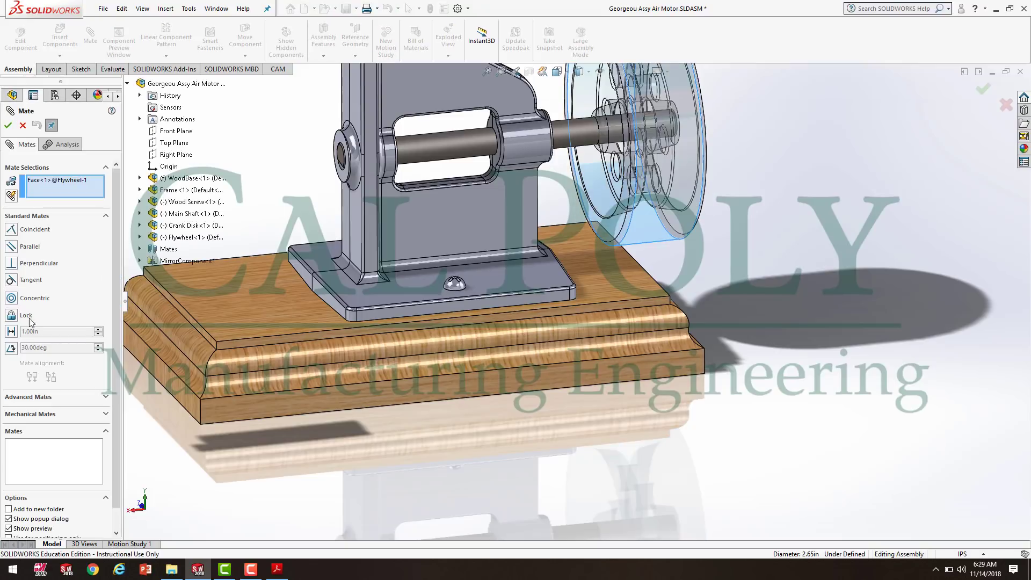
click(60, 398)
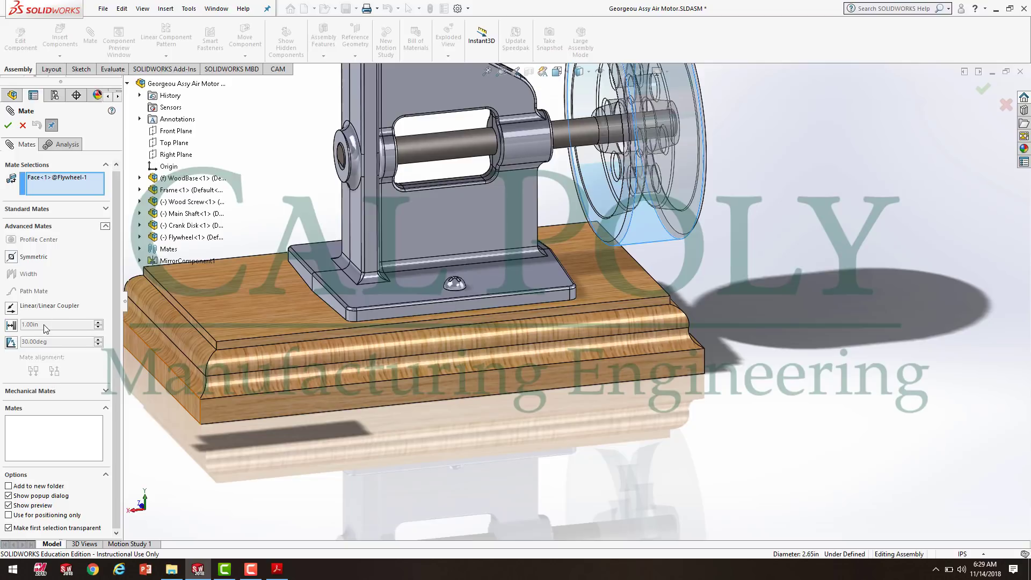
click(10, 325)
drag(672, 143, 630, 162)
scroll(548, 140, down, 6)
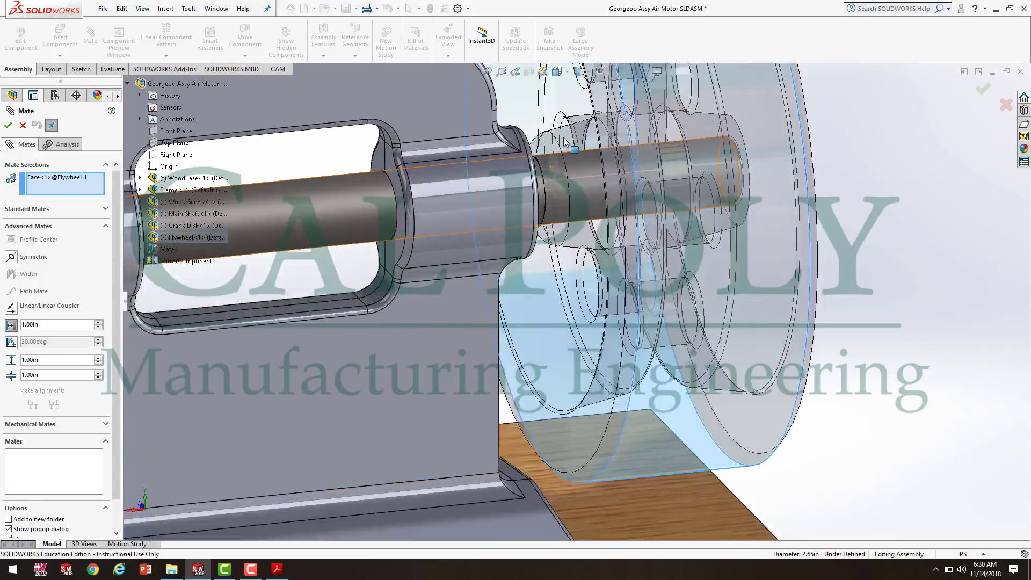
right_click(77, 186)
click(103, 194)
- Choose the vertex on the Frame's rear boss and the end face of the Flywheel's hub as mate references
scroll(527, 311, down, 6)
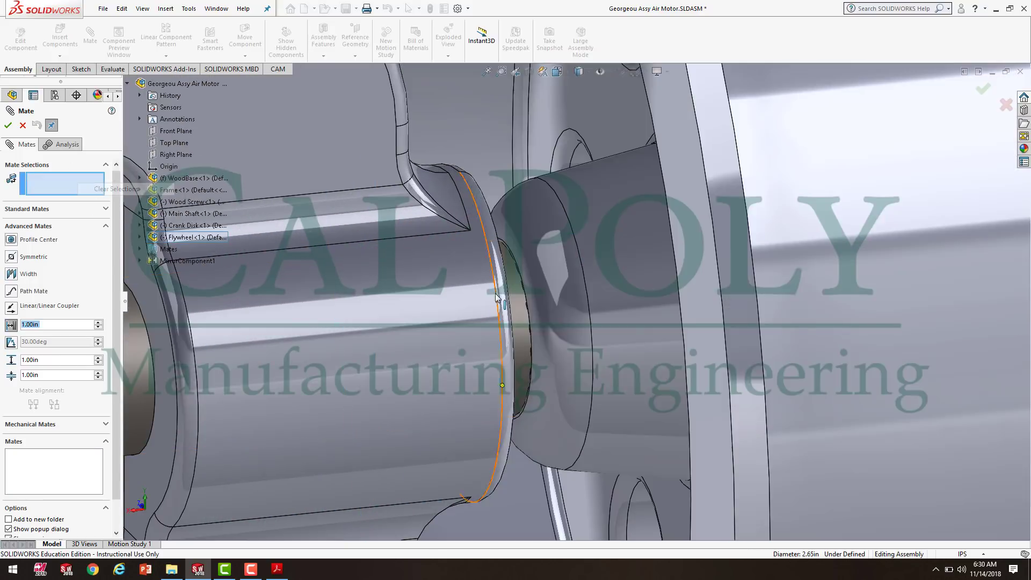
scroll(527, 310, up, 3)
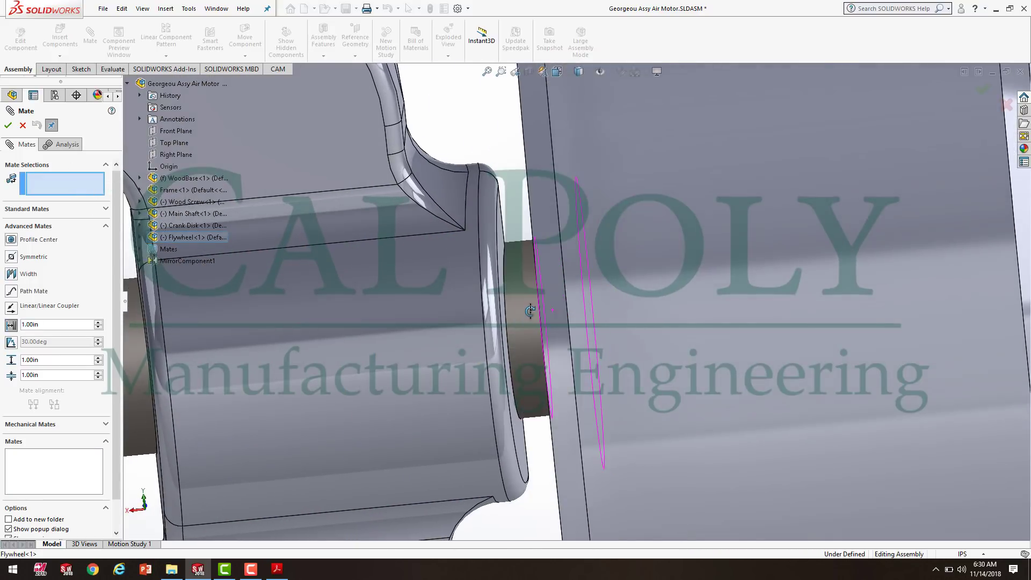
click(505, 247)
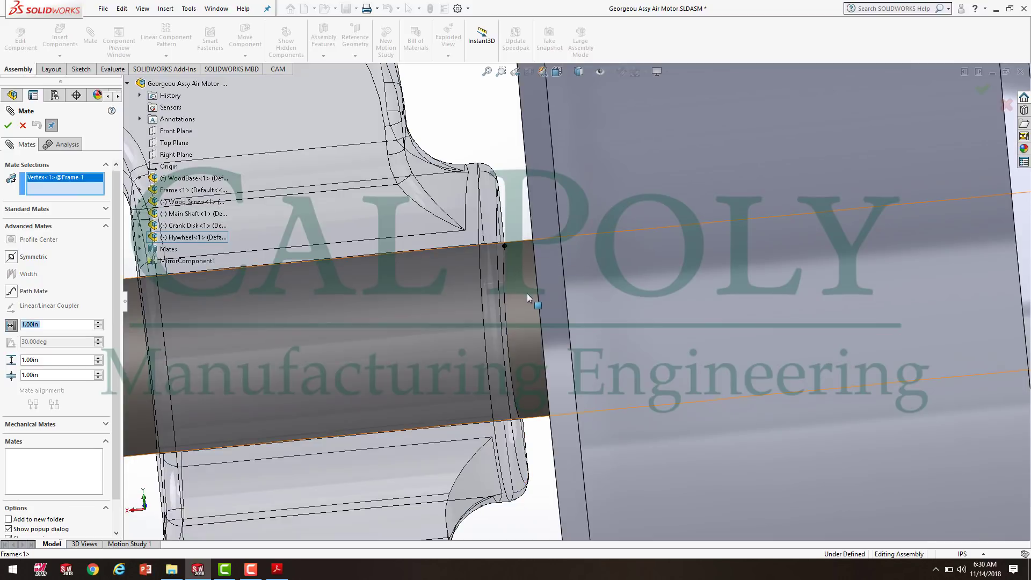
scroll(532, 298, up, 3)
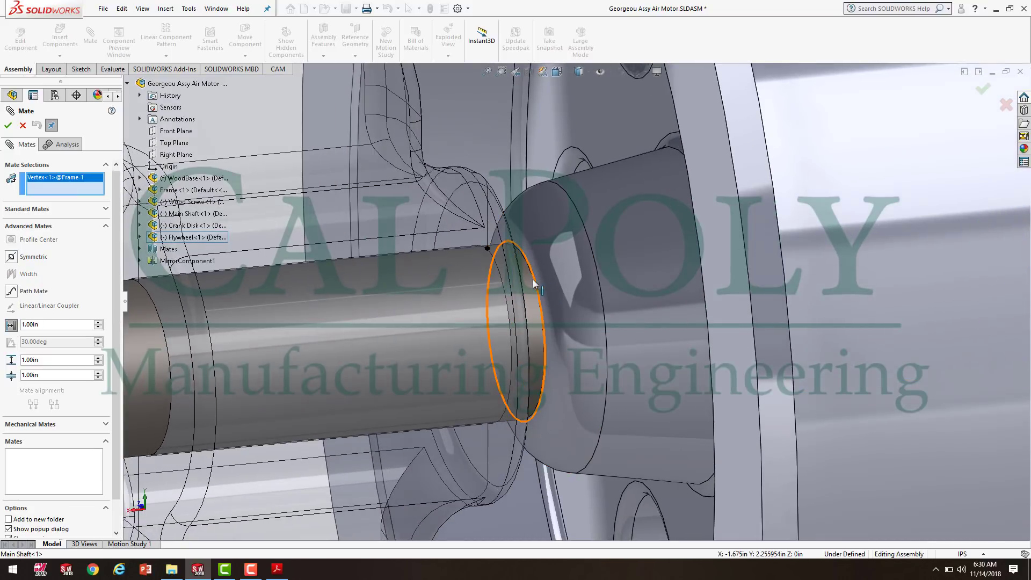
click(537, 286)
click(539, 290)
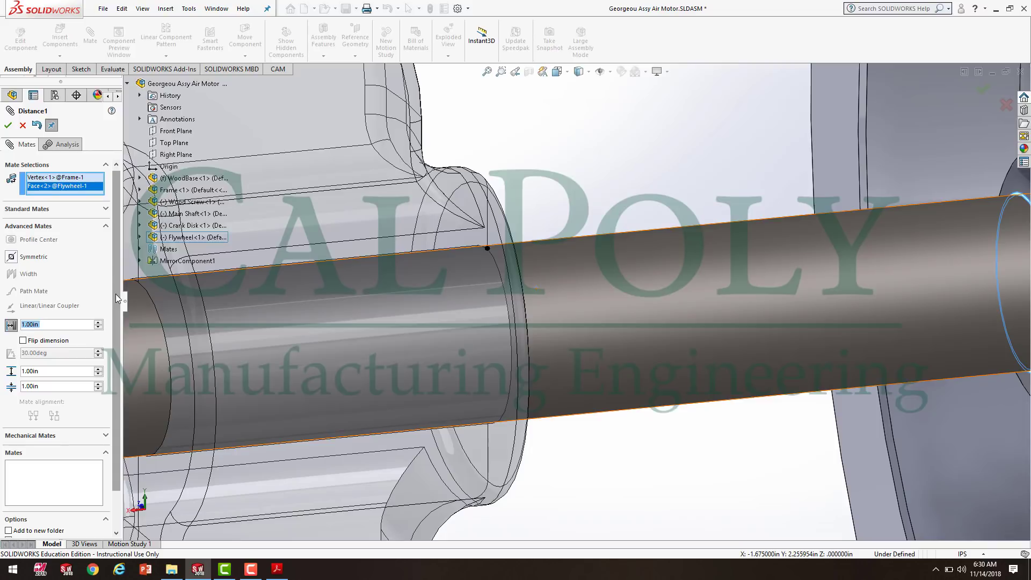
- Set the mate distance to 0.015 in with a 0.03 in maximum and 0 in minimum, and apply it
text(.05)
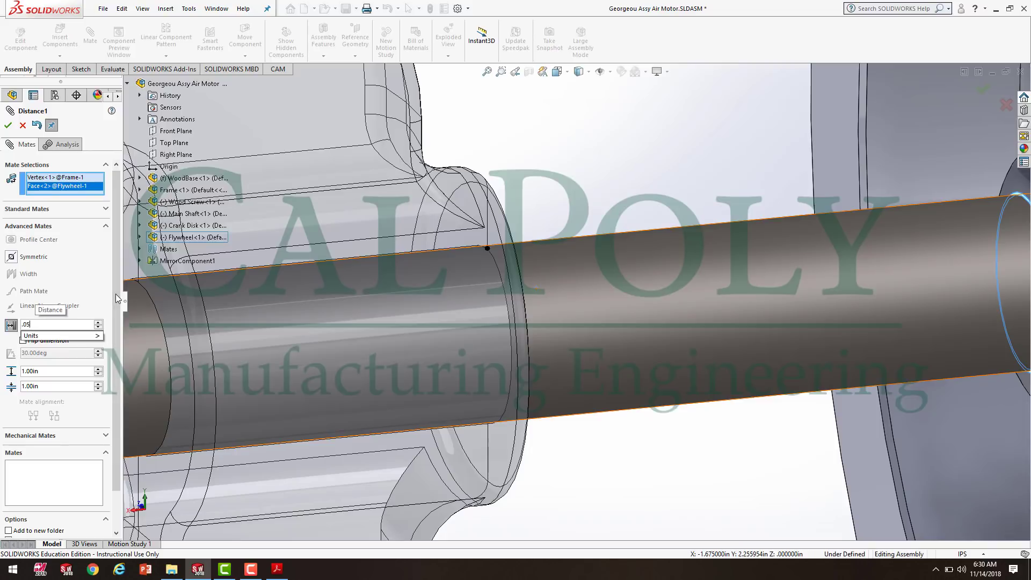
key(BackSpace)
text(15)
key(Return)
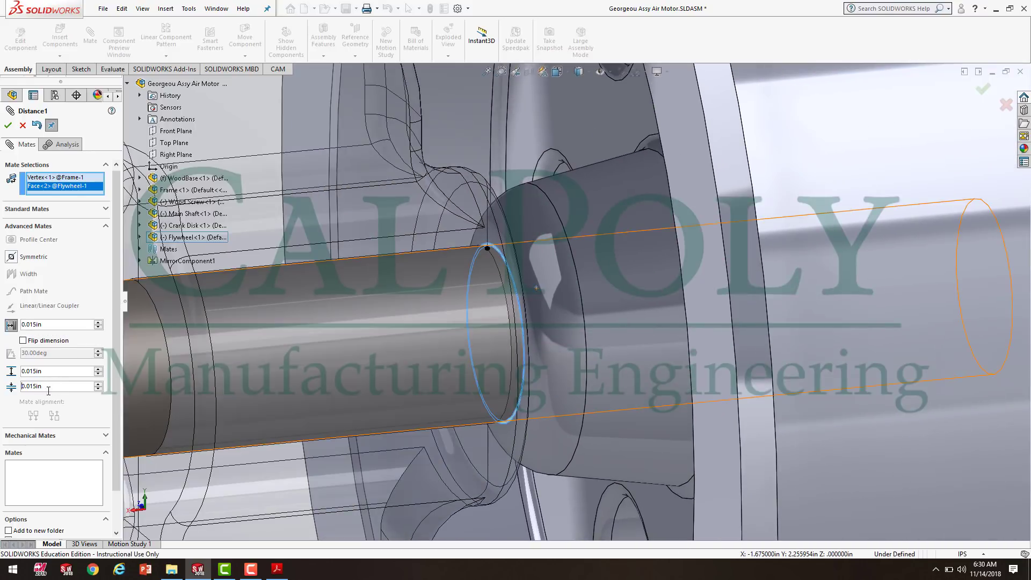
text(0)
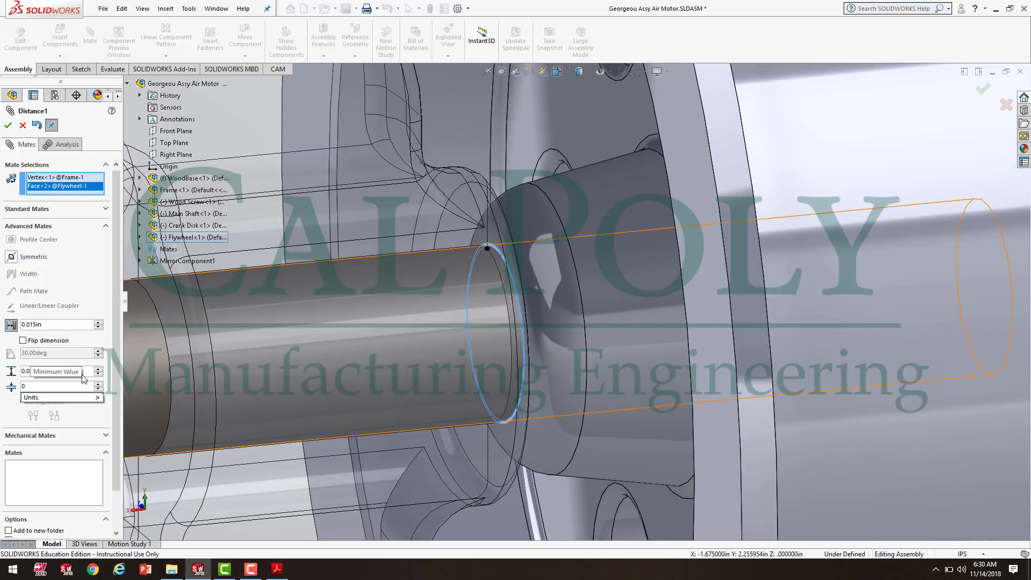
key(Return)
text(.0)
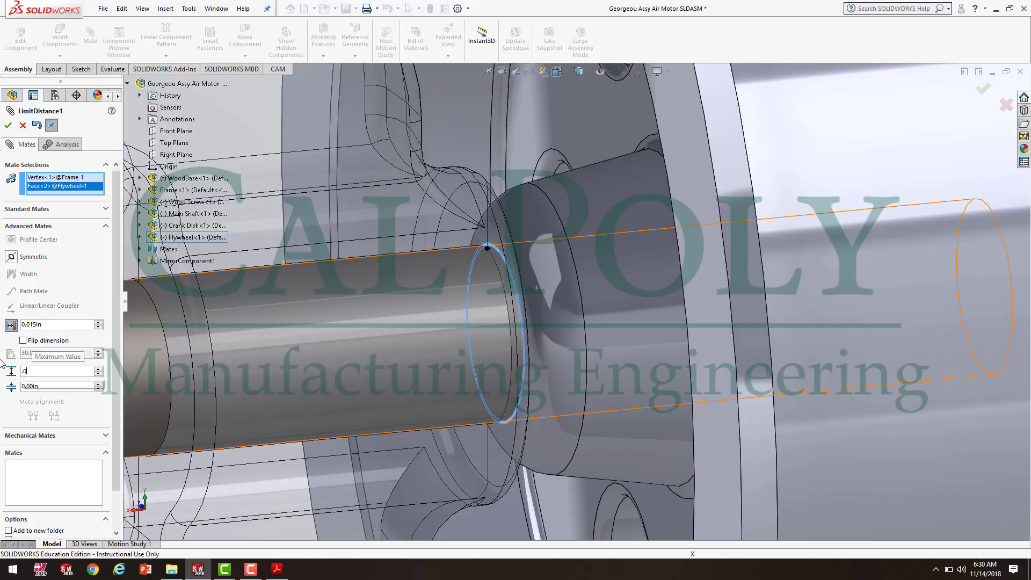
text(3)
key(Return)
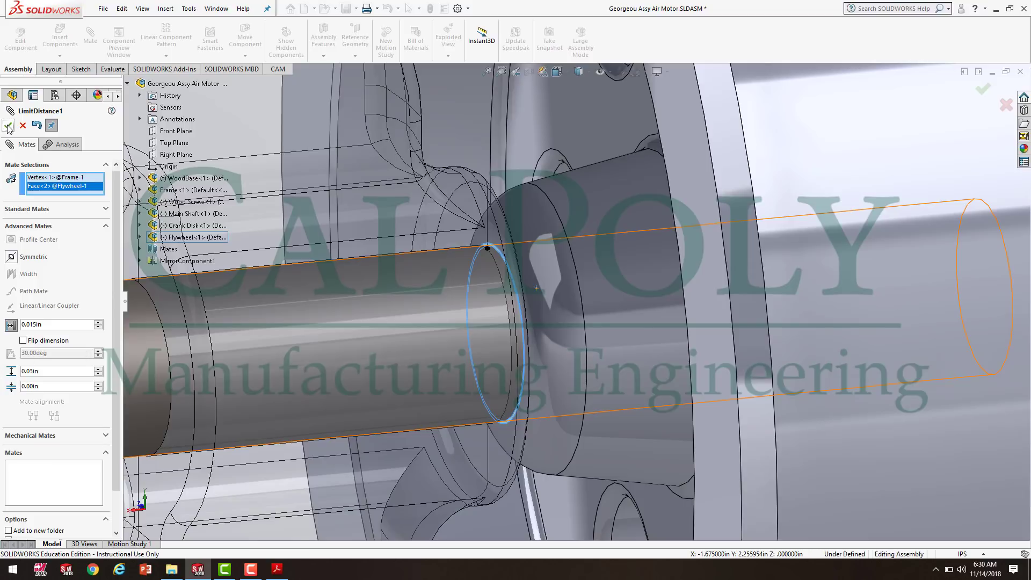
click(8, 125)
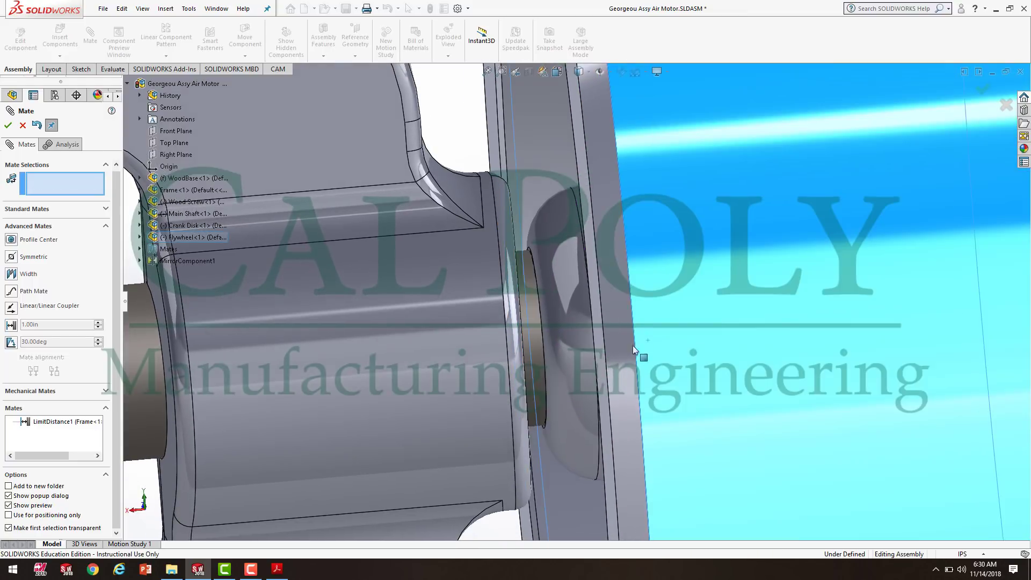
- Move the Main Shaft at the Frame's front boss to test its motion with the Flywheel, and finish mating
scroll(574, 356, up, 10)
scroll(565, 367, down, 10)
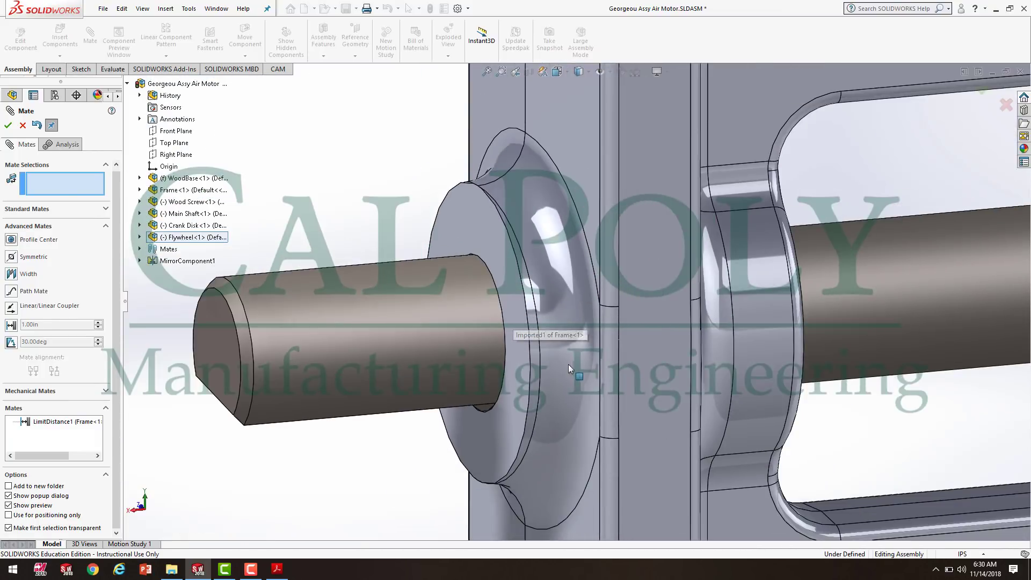
drag(339, 342, 435, 322)
scroll(421, 352, up, 3)
drag(502, 327, 409, 341)
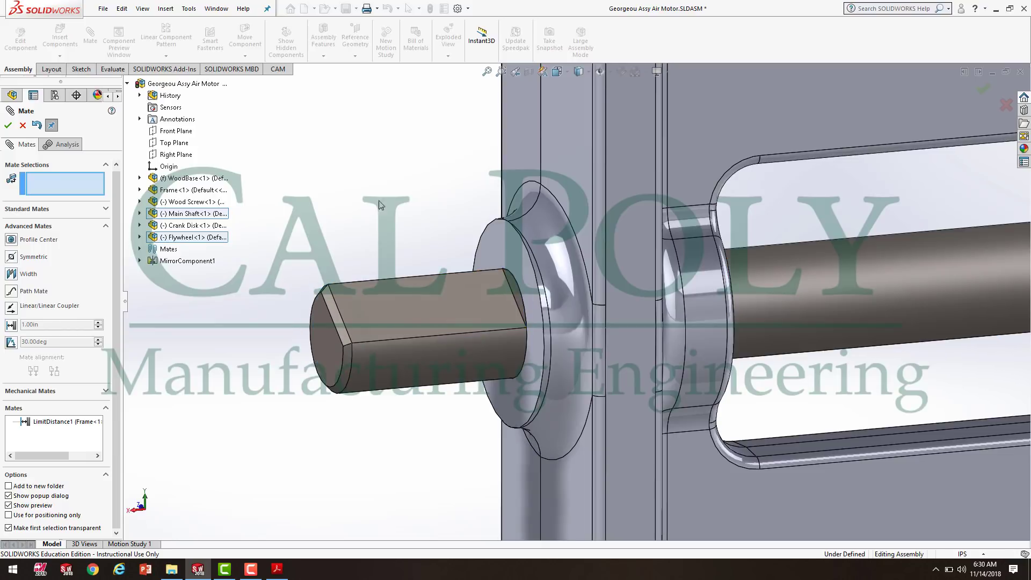
scroll(424, 226, up, 6)
scroll(888, 286, up, 2)
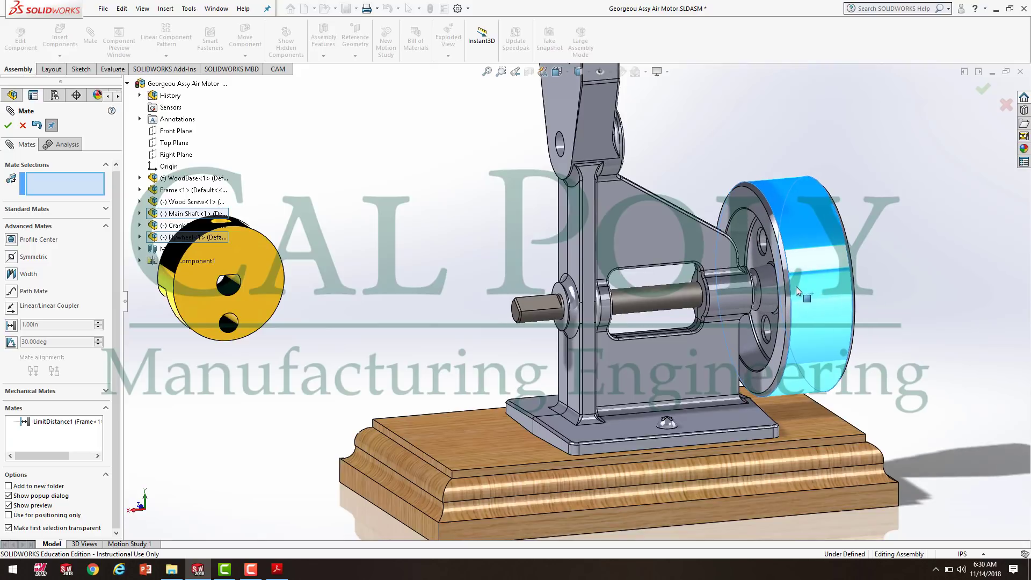
scroll(820, 364, up, 4)
scroll(753, 419, down, 2)
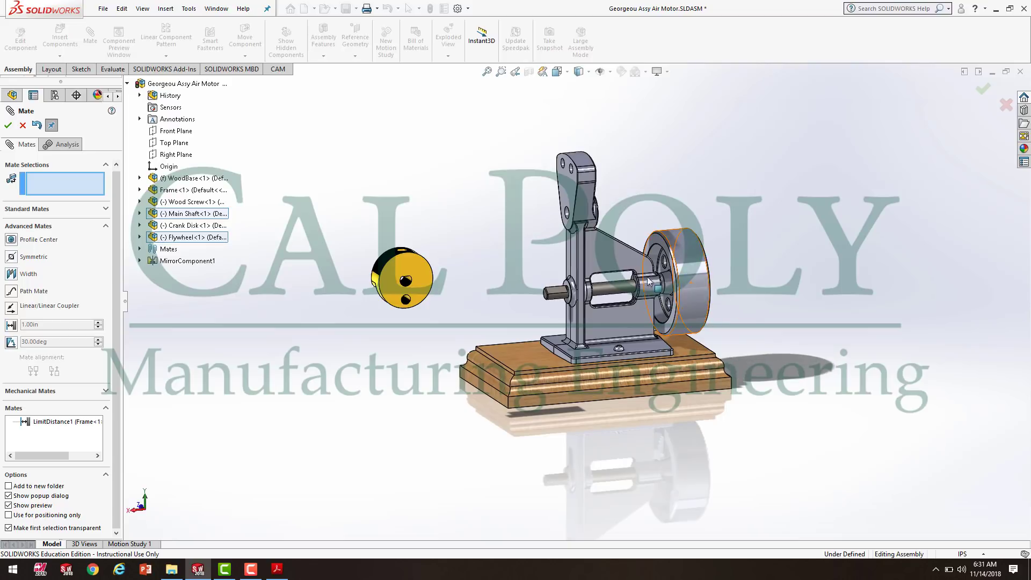
scroll(688, 215, down, 4)
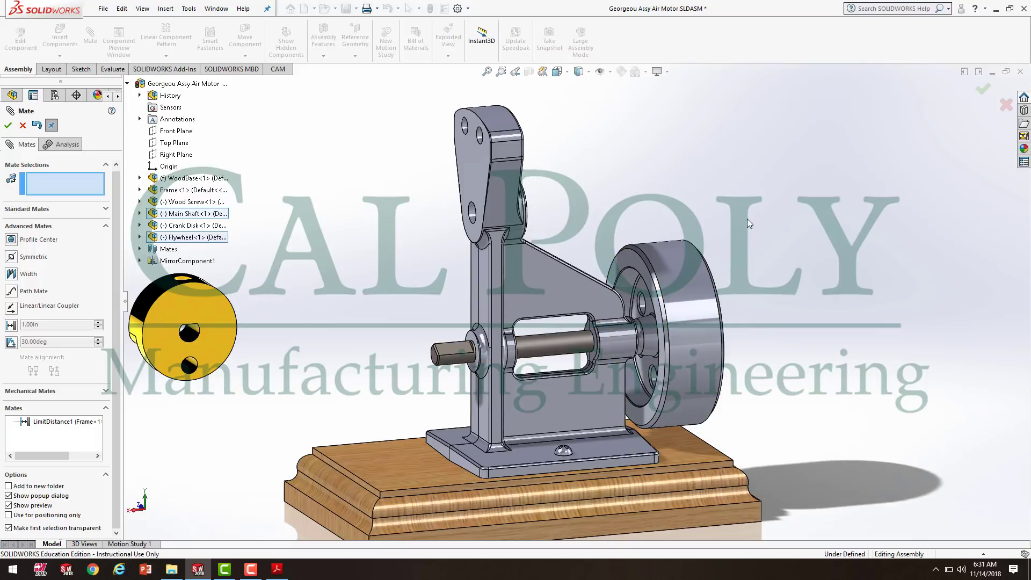
click(22, 126)
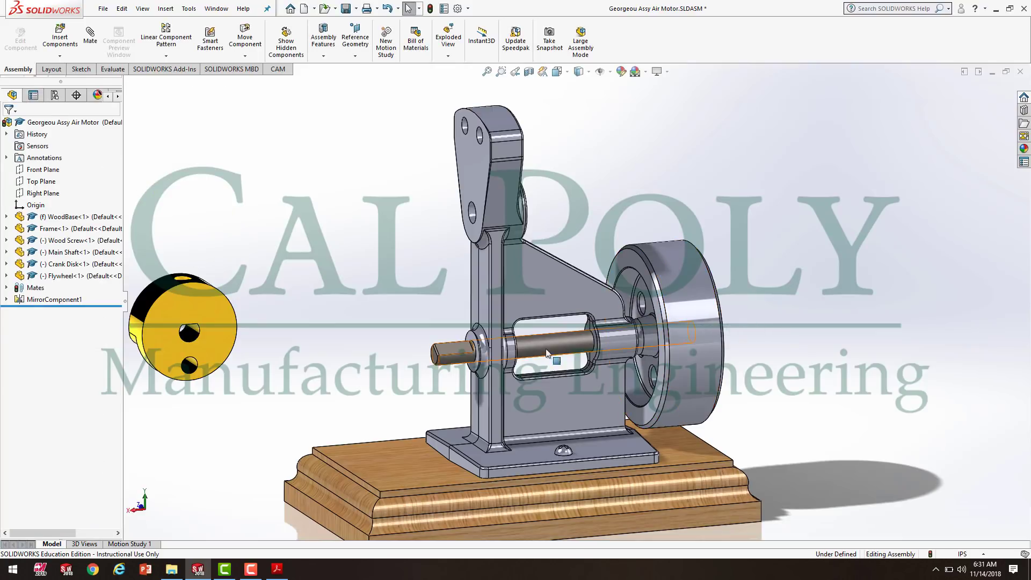
click(691, 307)
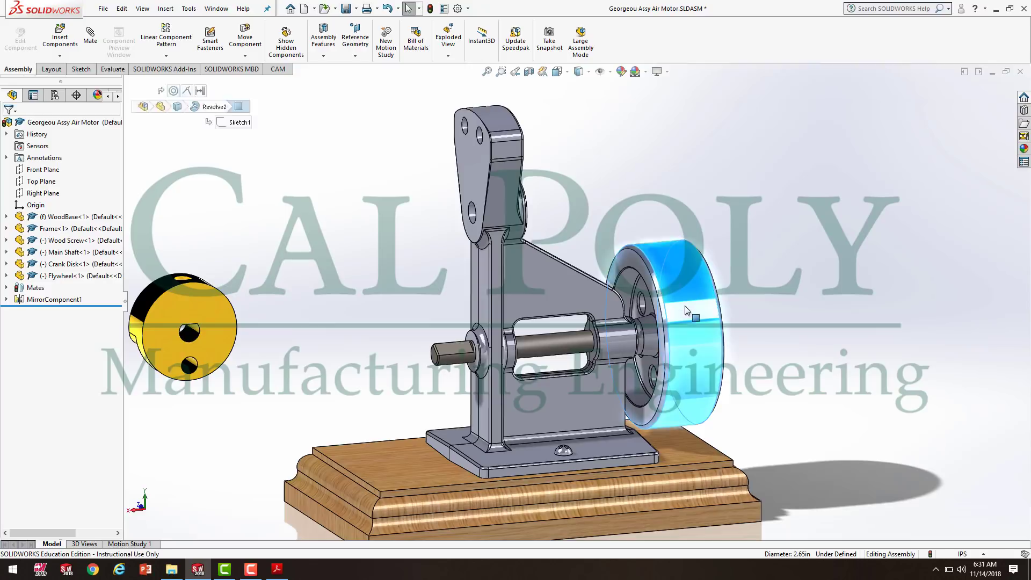
click(782, 256)
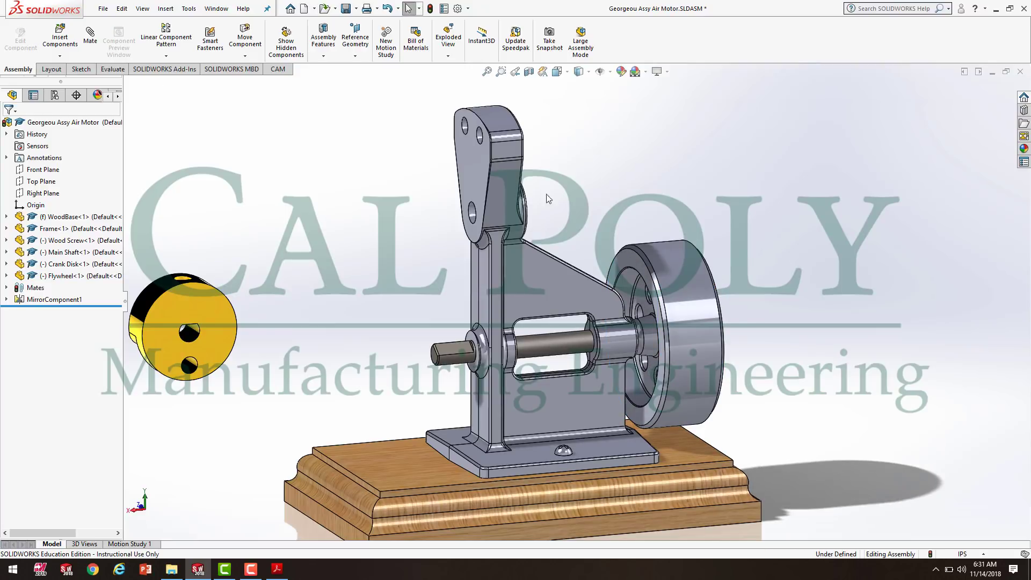
- Try to mate the Flywheel's Front Plane parallel to the Main Shaft's Front Plane, and test it by turning the Flywheel
click(96, 40)
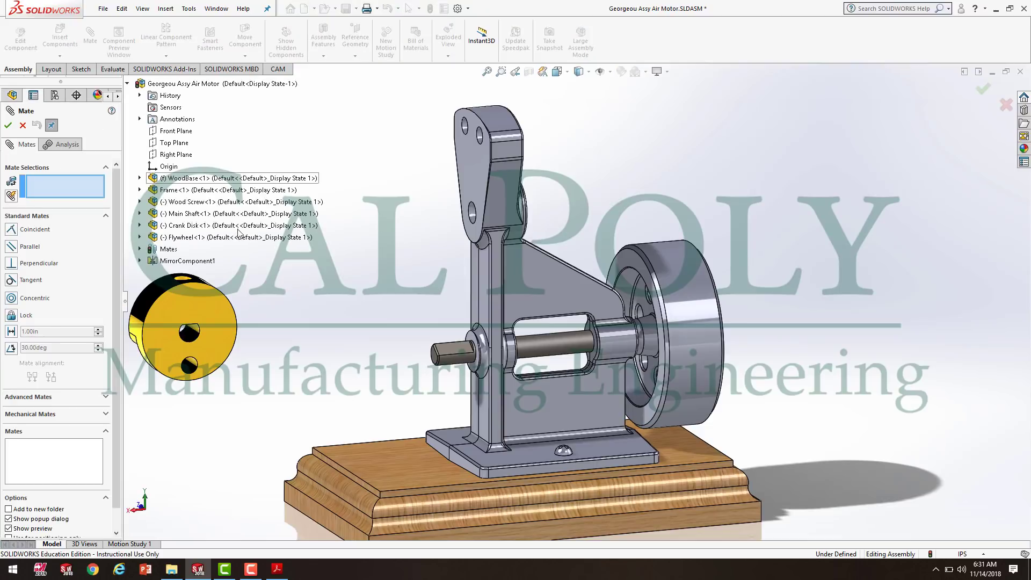
click(140, 237)
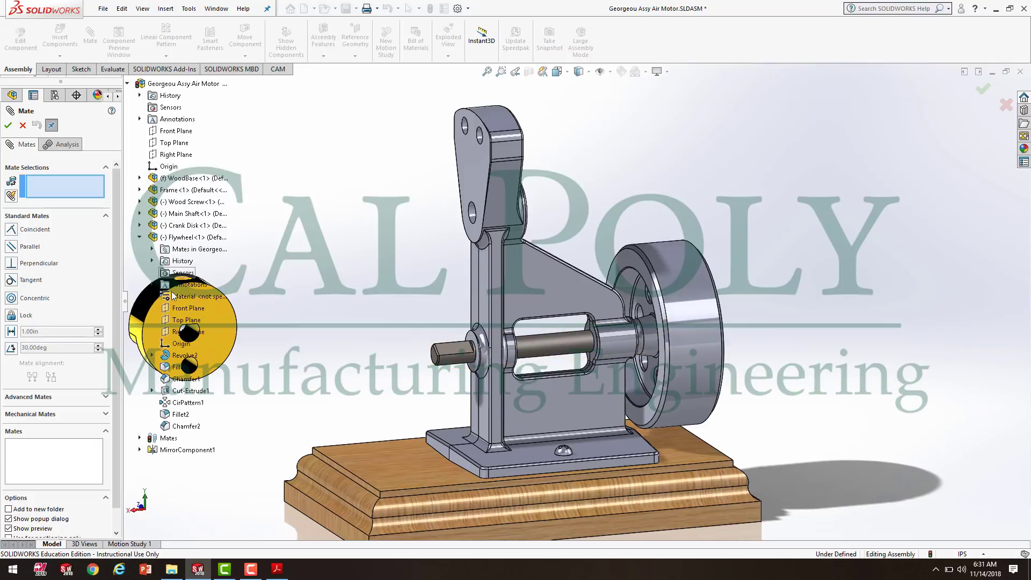
click(186, 310)
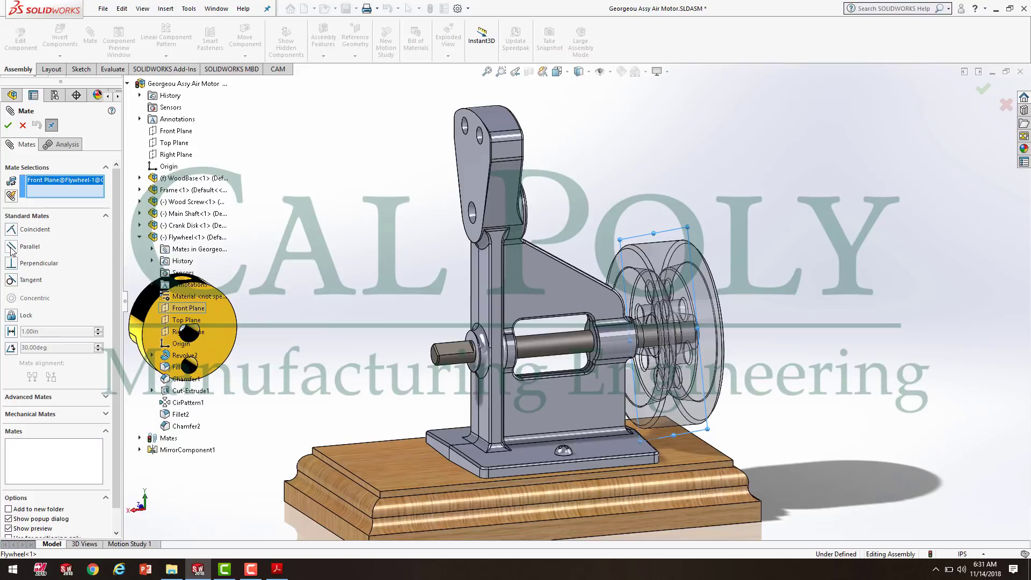
click(140, 214)
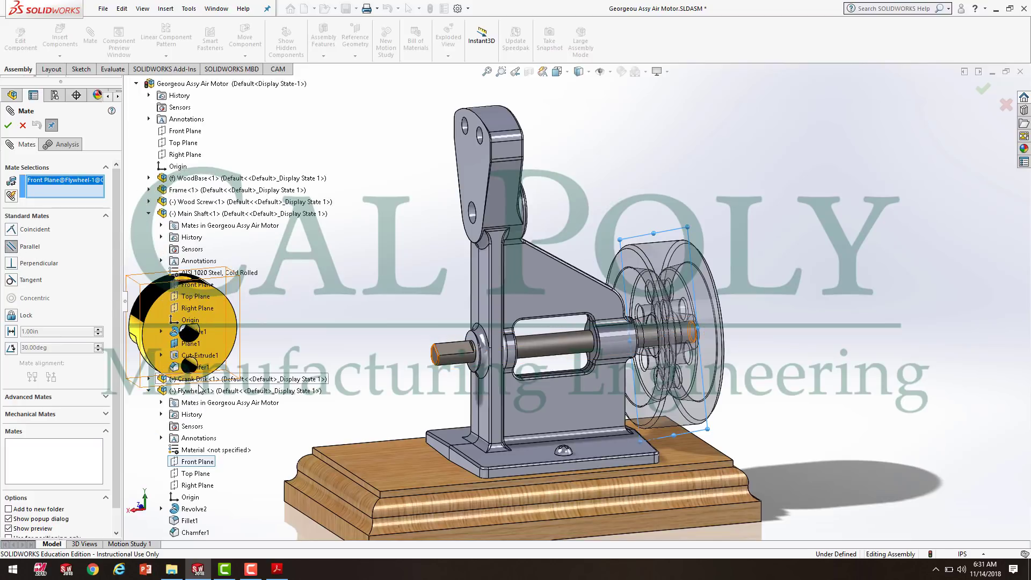
click(203, 289)
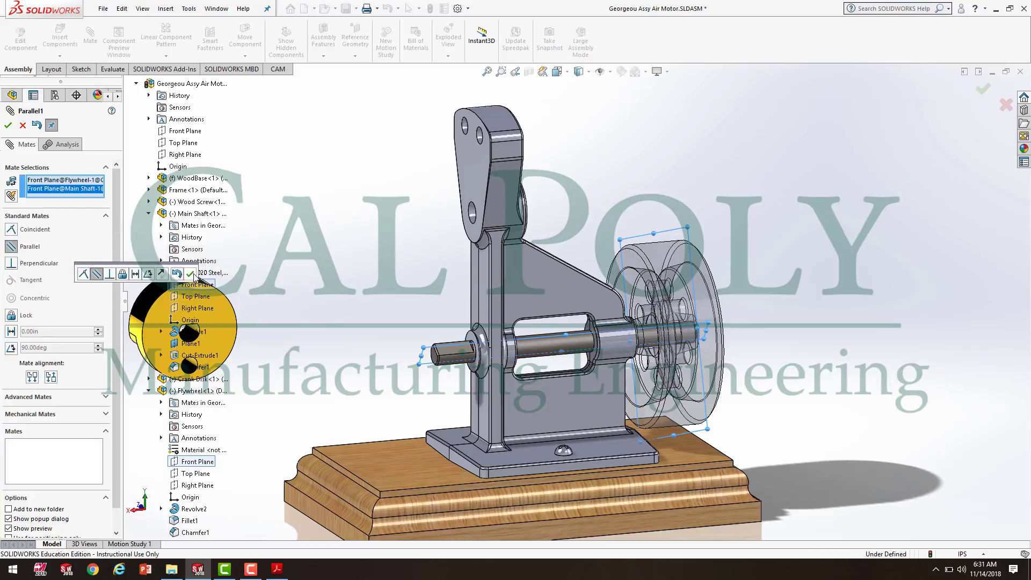
click(190, 273)
click(592, 330)
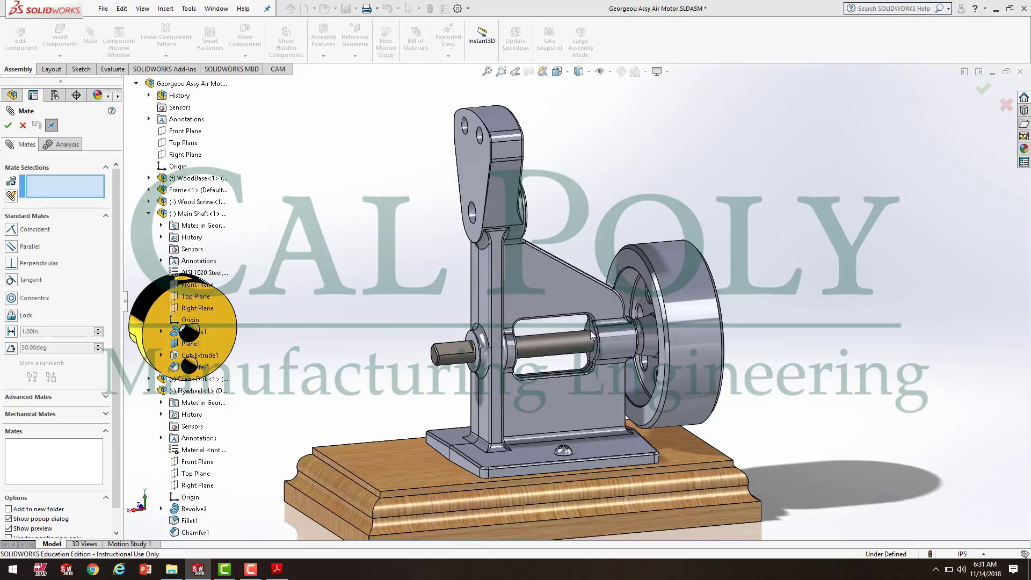
drag(711, 313, 705, 352)
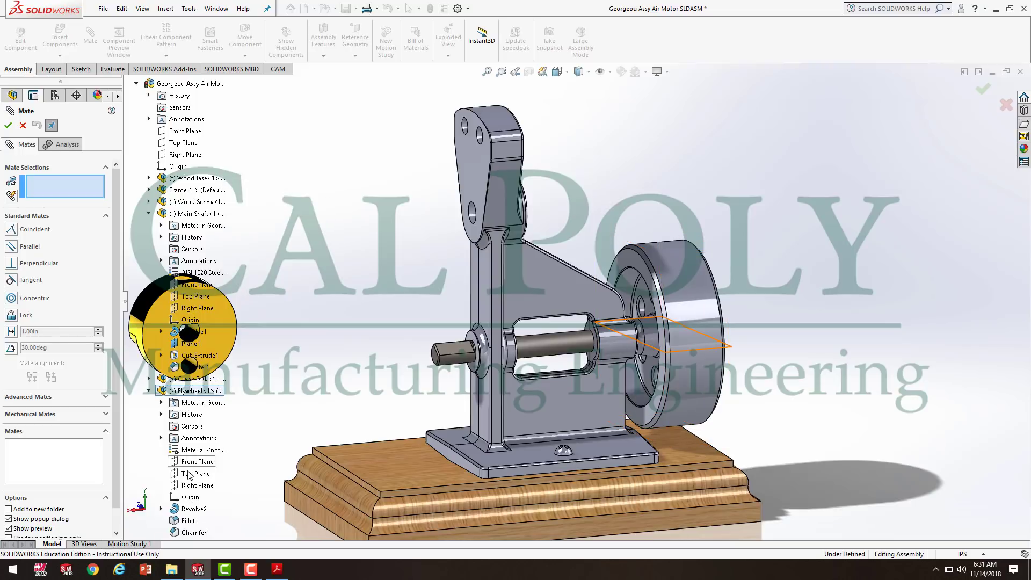
- Mate the Flywheel's Top Plane parallel to the Main Shaft's Top Plane and finish mating
middle_drag(811, 384, 658, 397)
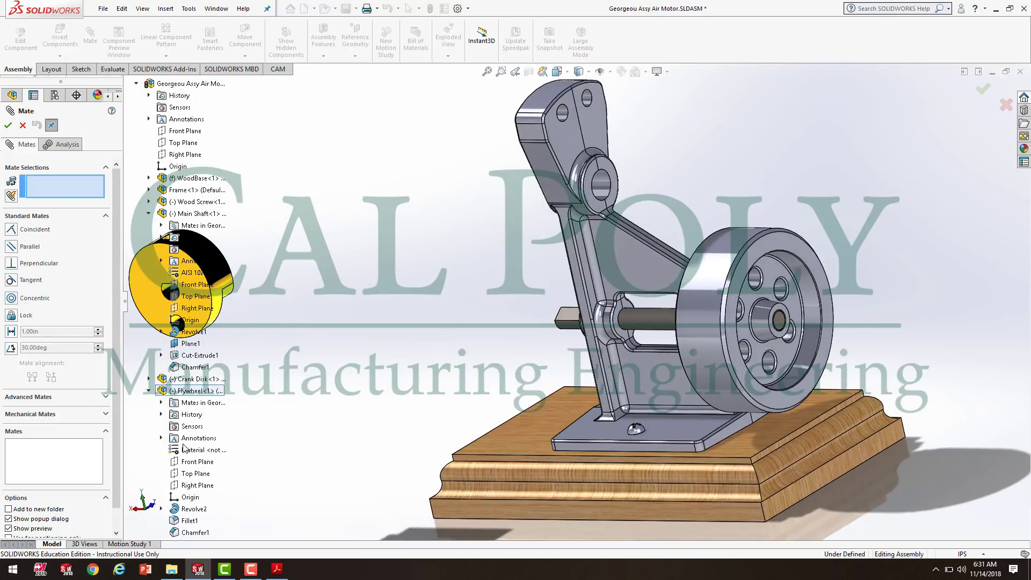
click(202, 475)
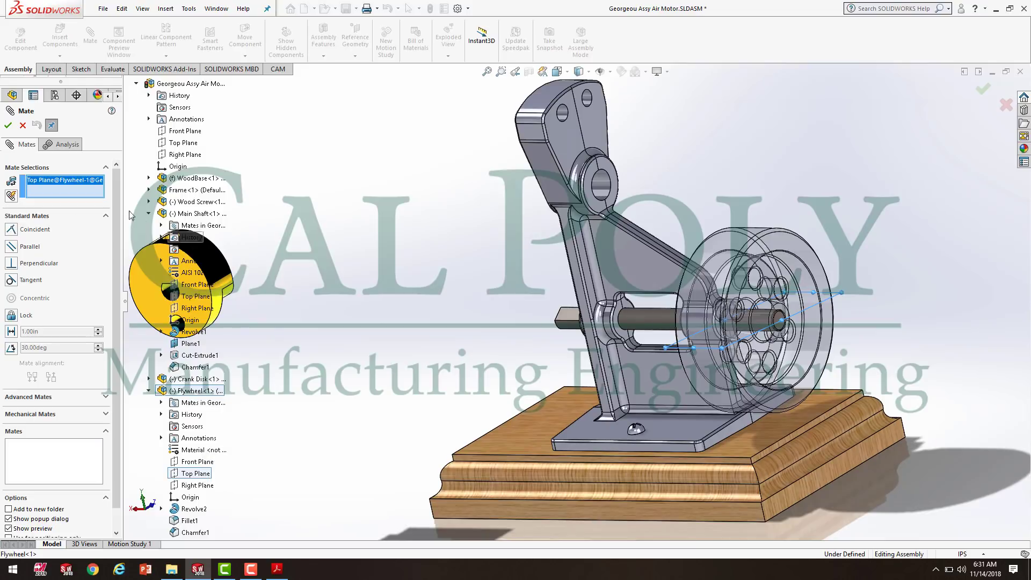
click(201, 300)
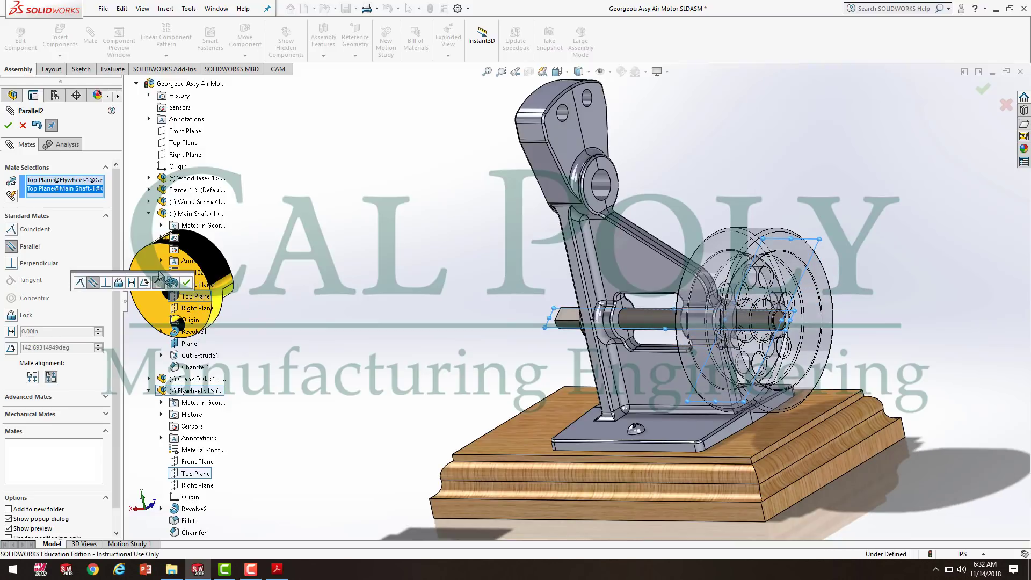
click(186, 286)
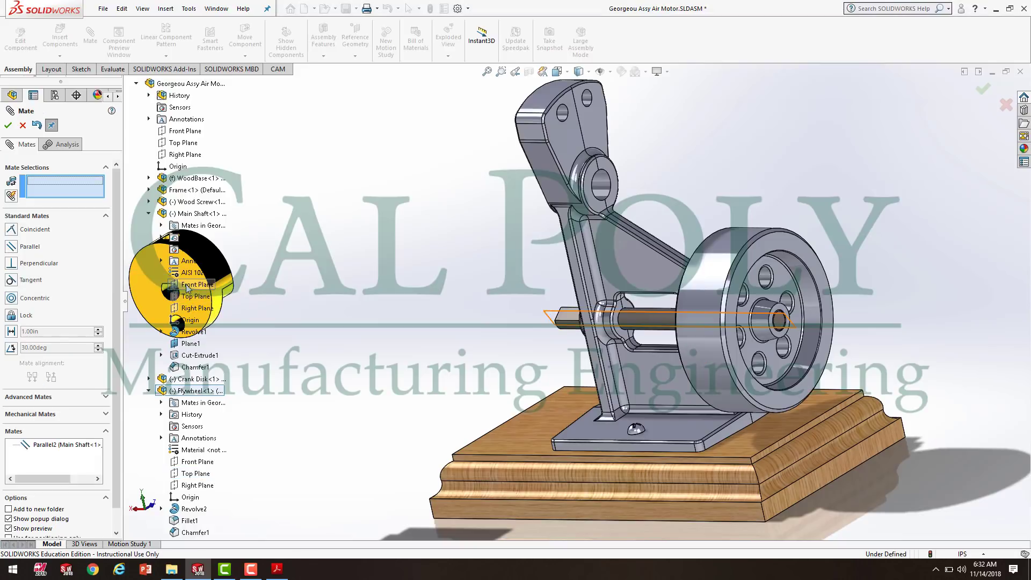
click(8, 127)
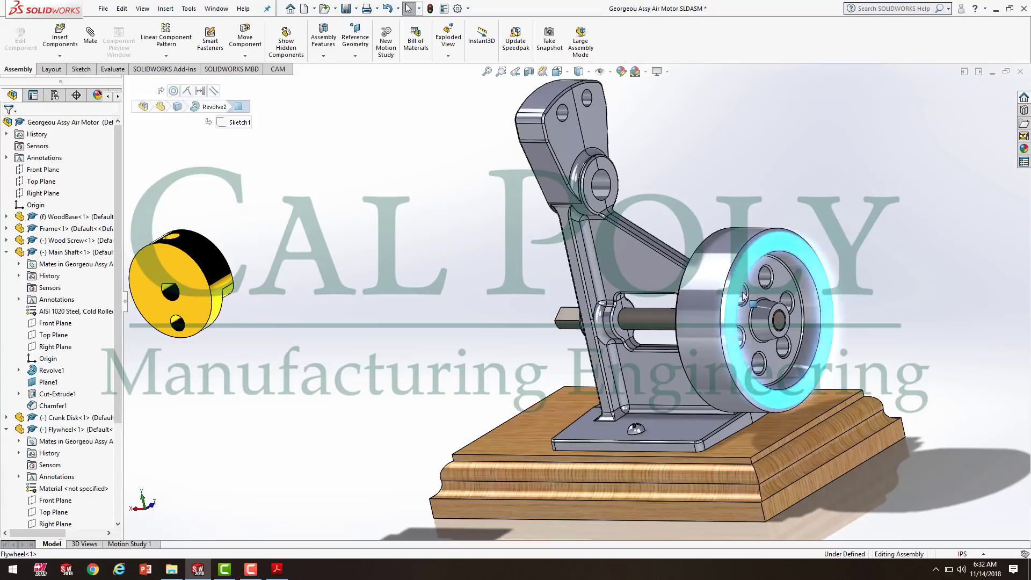
- Spin the Flywheel and examine from behind and in front whether the Main Shaft turns with it
drag(757, 345, 733, 321)
middle_drag(428, 351, 513, 307)
drag(786, 306, 782, 306)
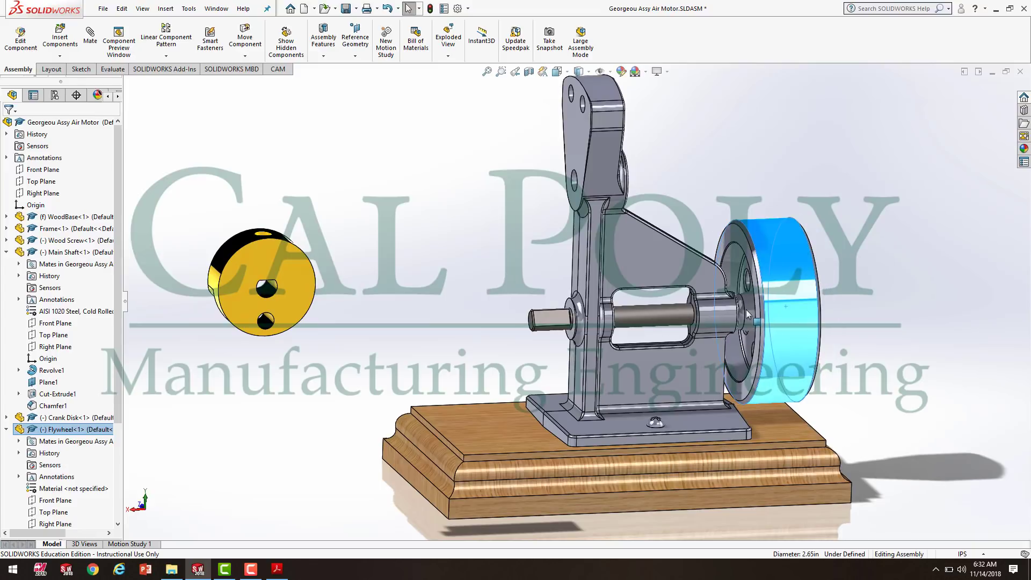
click(349, 303)
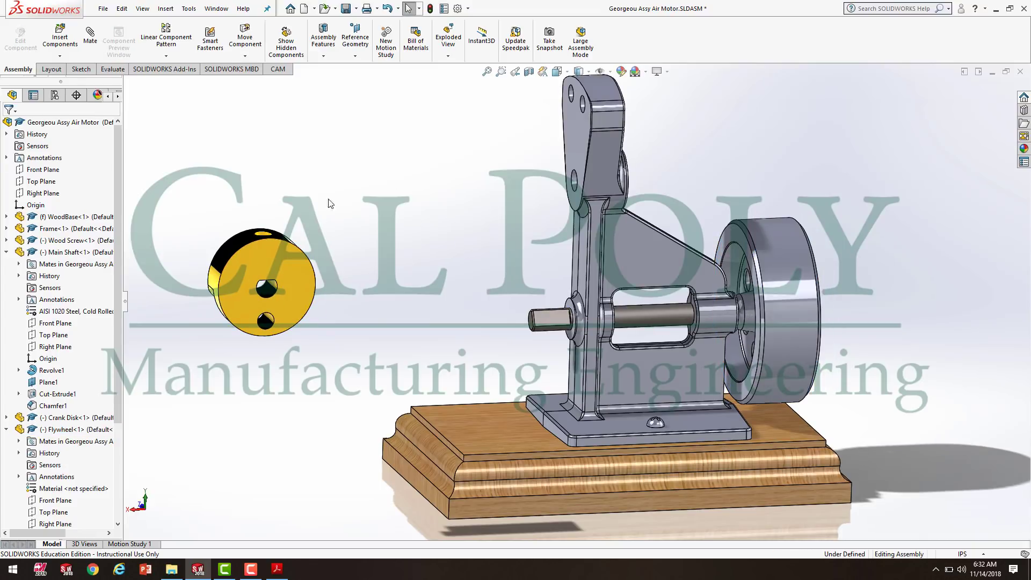
- Add a concentric mate between the crank disk's centre bore and the main shaft's cylindrical face, with anti-aligned orientation
click(90, 37)
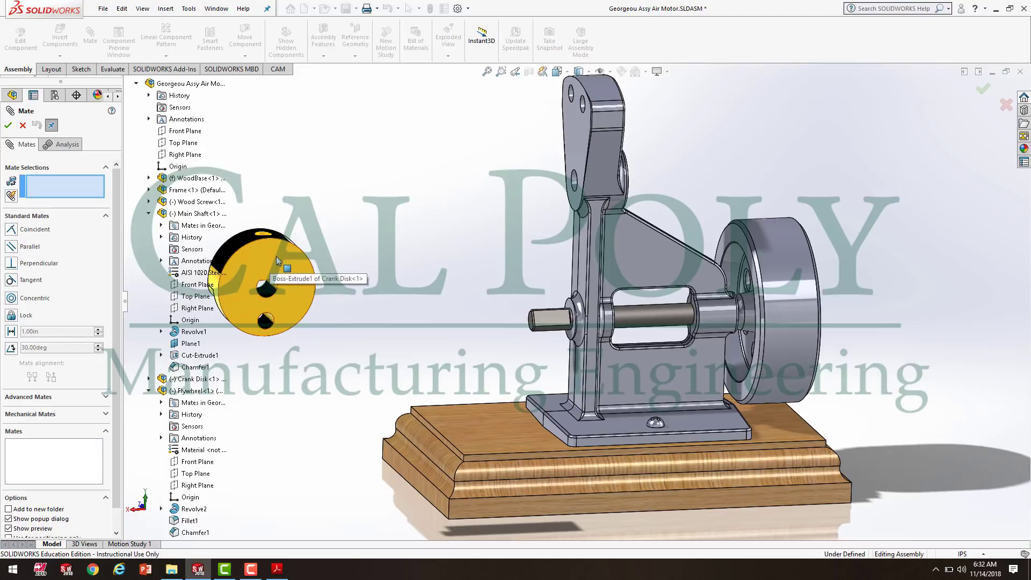
click(272, 294)
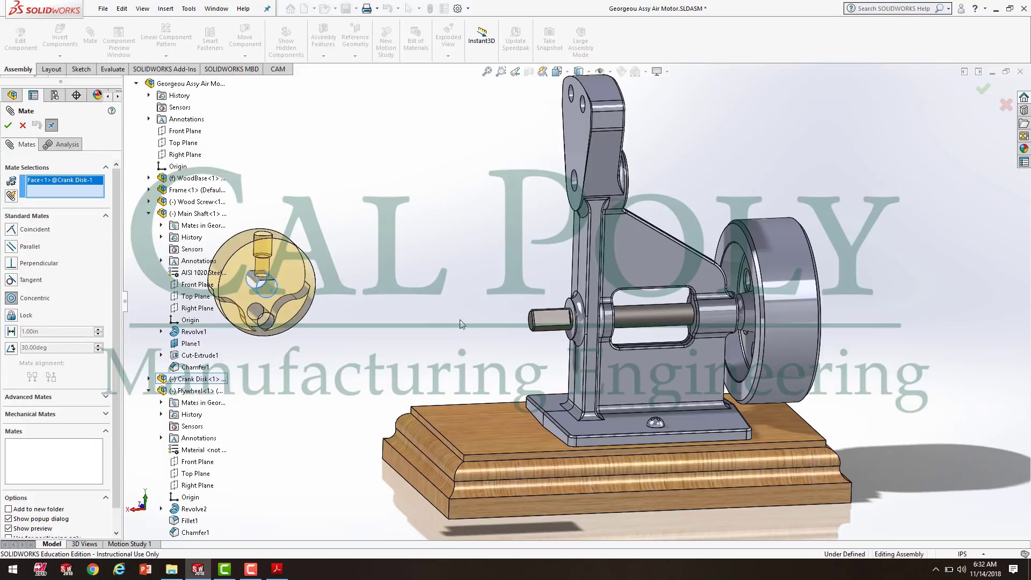
scroll(566, 363, up, 3)
scroll(568, 328, up, 2)
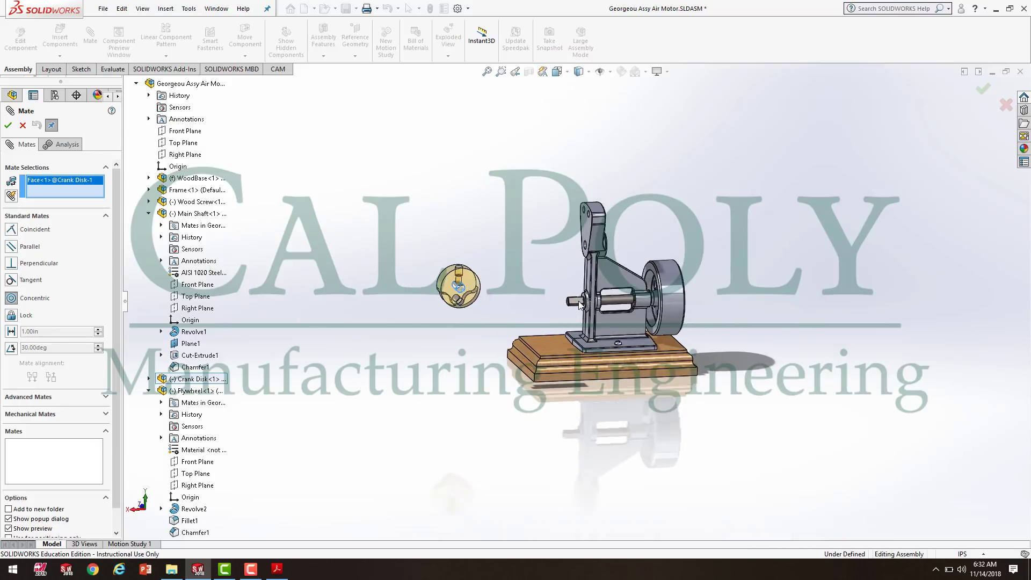
scroll(570, 293, down, 6)
click(565, 268)
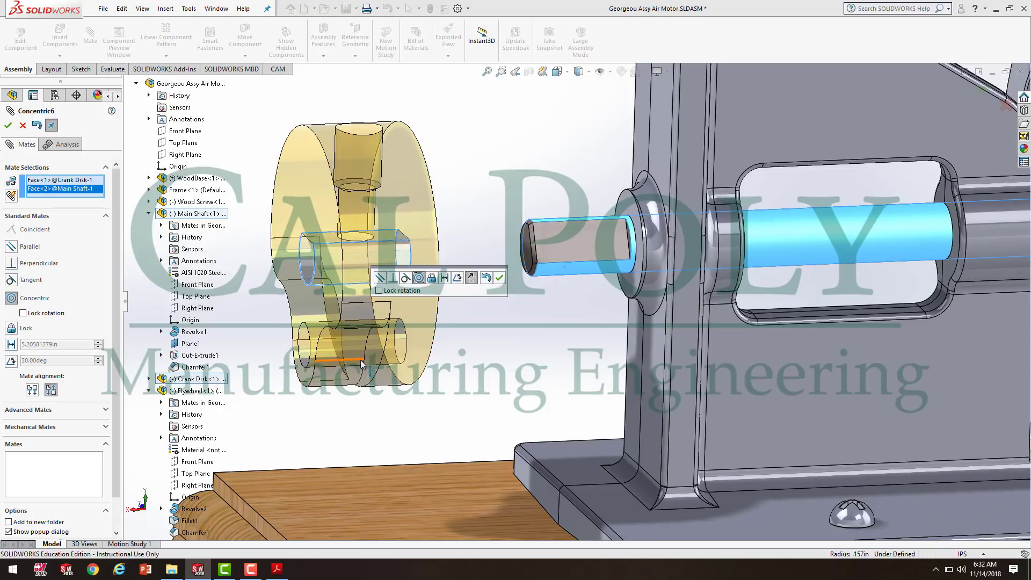
click(487, 275)
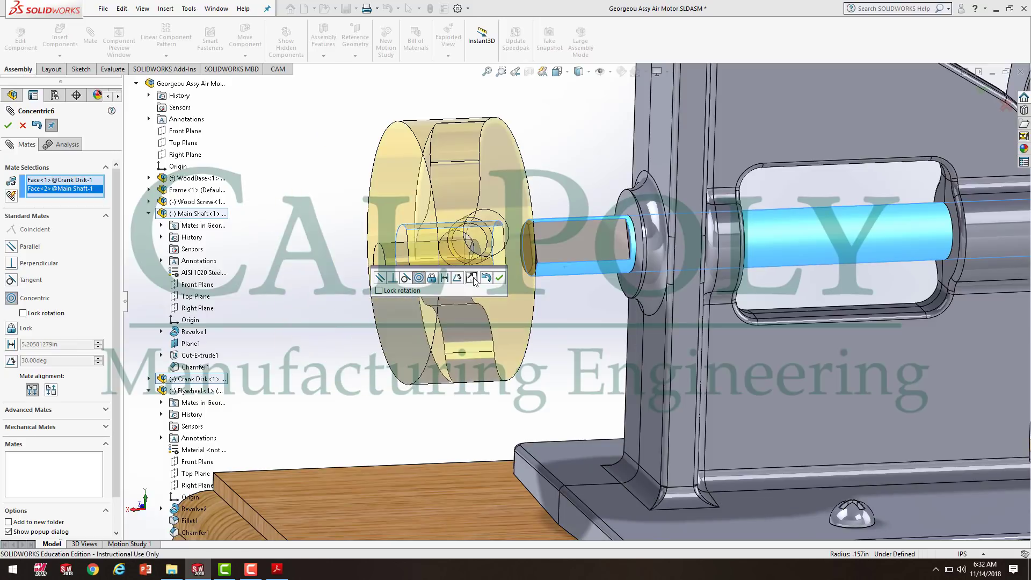
click(473, 279)
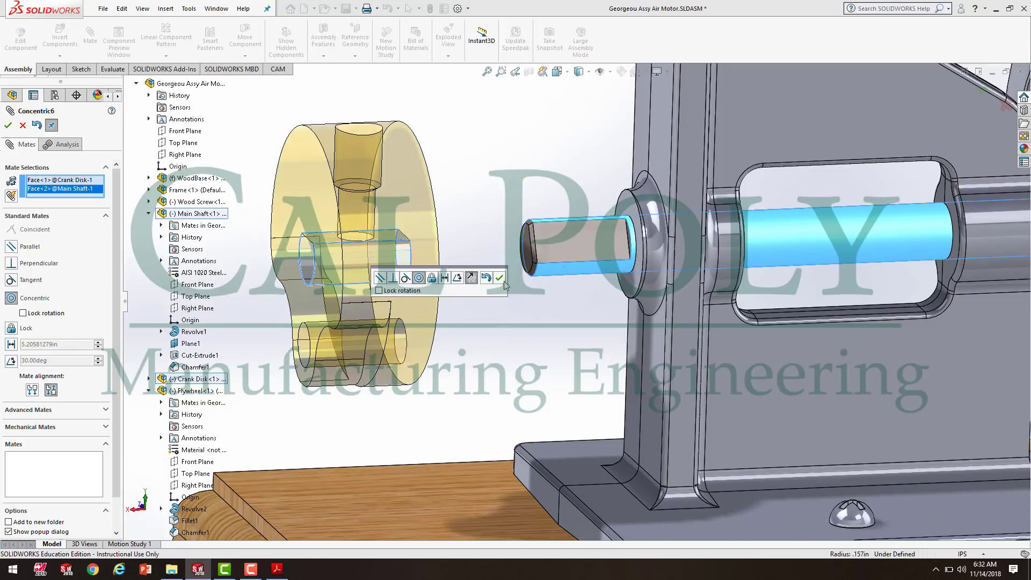
click(499, 277)
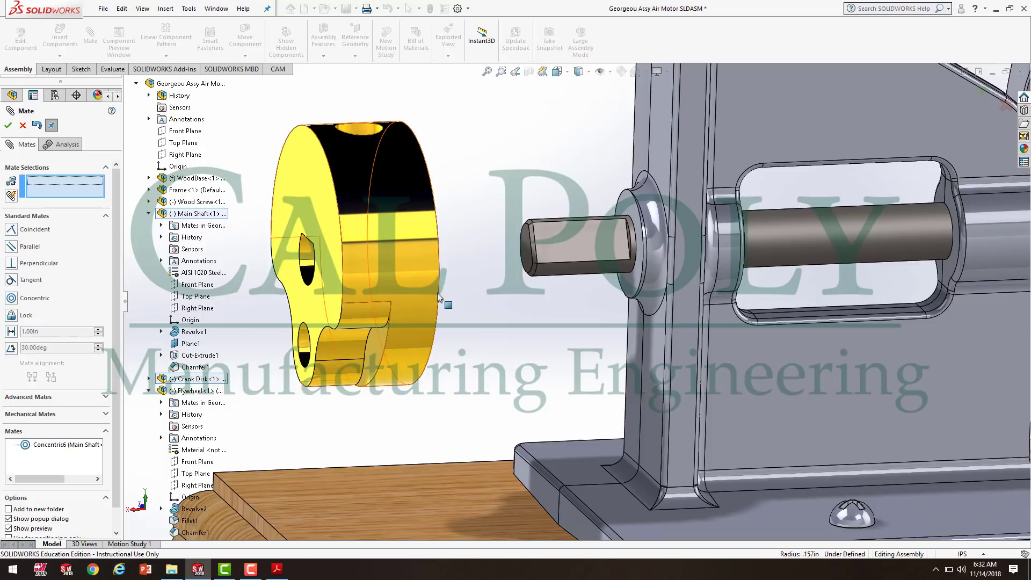
- Add a parallel mate between the flat on the main shaft's end and the flat inside the crank disk's bore
middle_drag(531, 322, 480, 327)
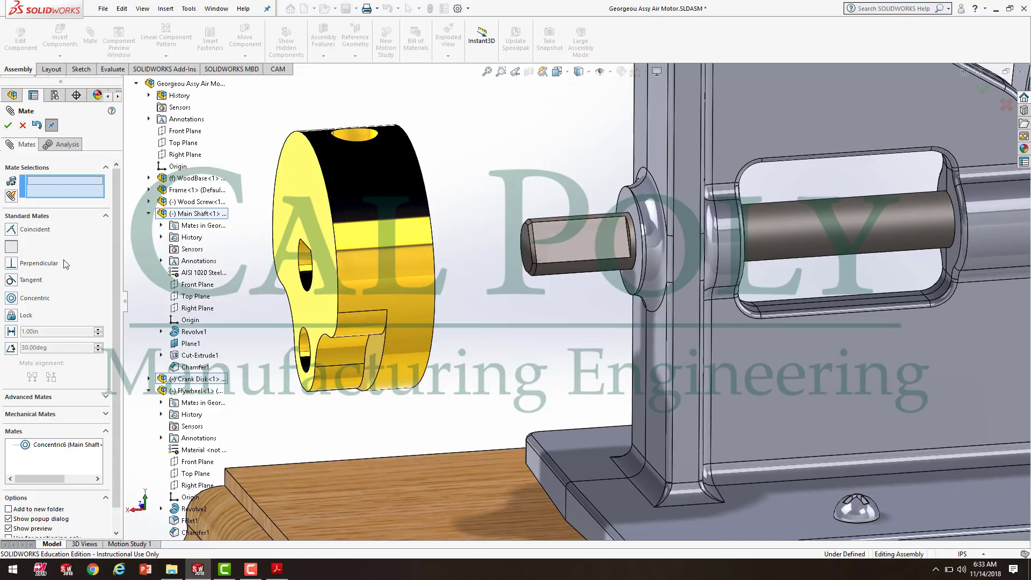
click(573, 245)
middle_drag(546, 329, 515, 124)
click(495, 111)
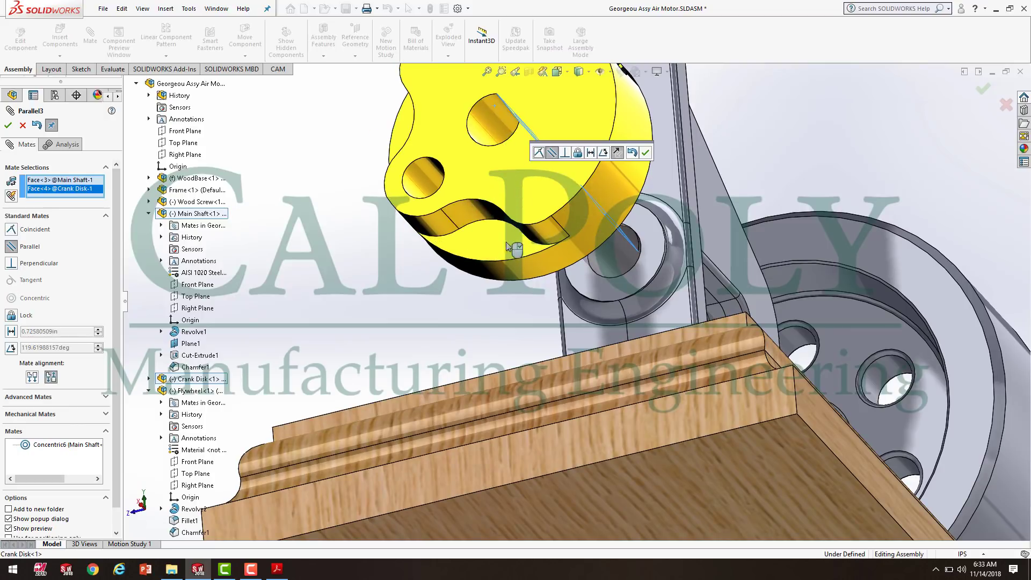
click(645, 152)
- Add a coincident mate between the shoulder of the main shaft's flat and the crank disk's back face, and finish mating
middle_drag(501, 232, 484, 204)
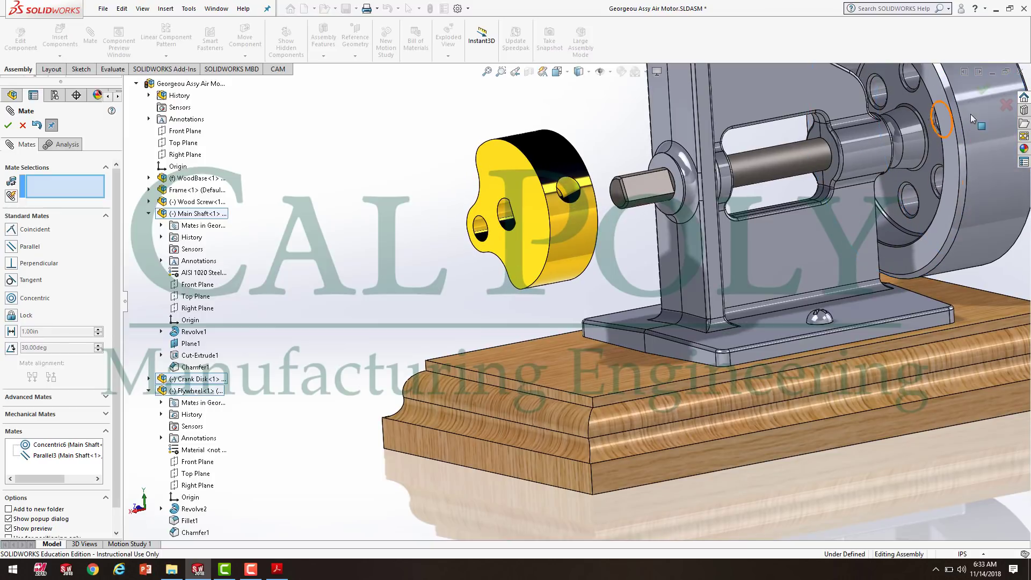
scroll(670, 194, up, 3)
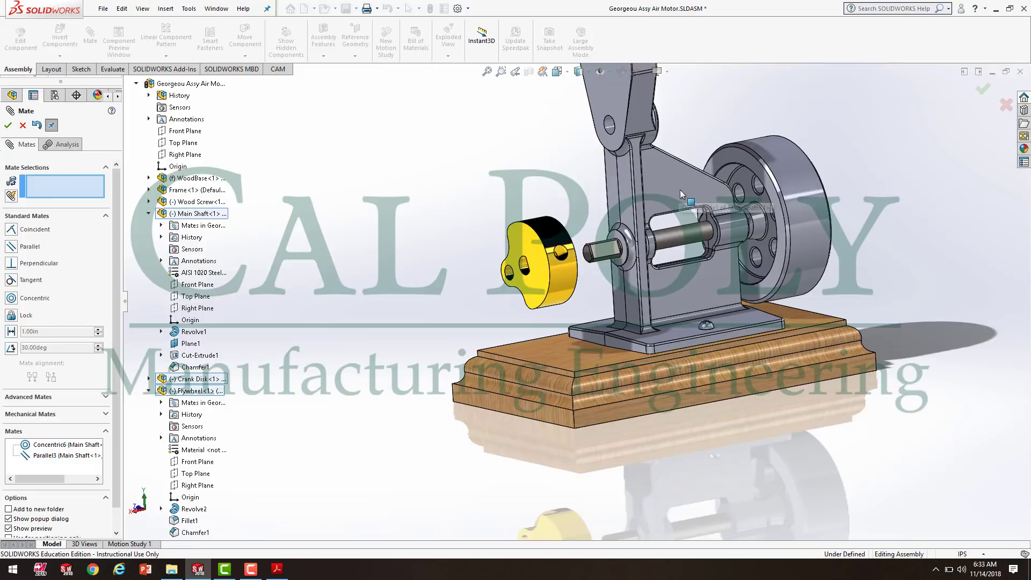
scroll(640, 272, down, 4)
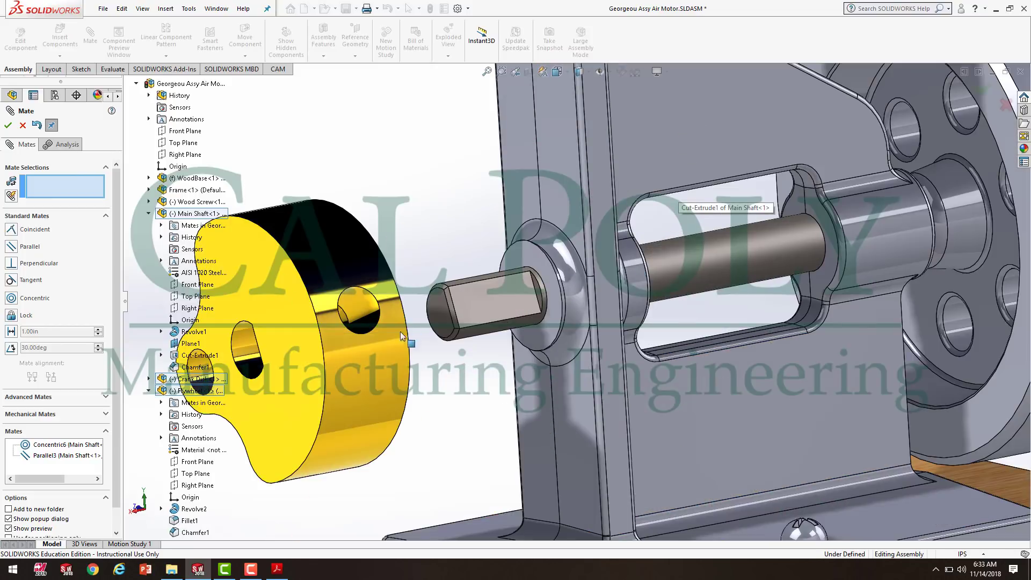
click(11, 231)
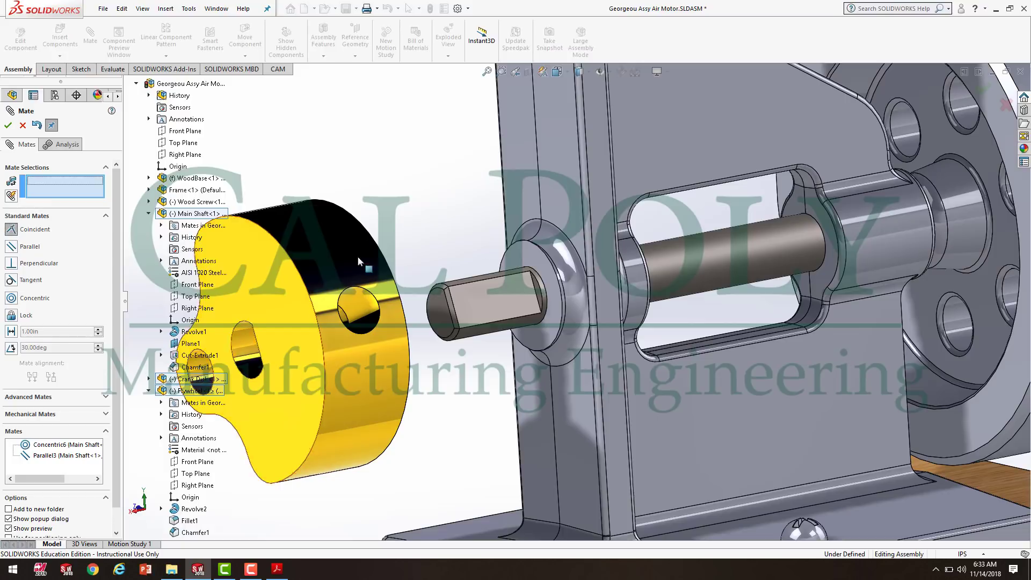
click(539, 293)
middle_drag(455, 206, 321, 260)
click(307, 264)
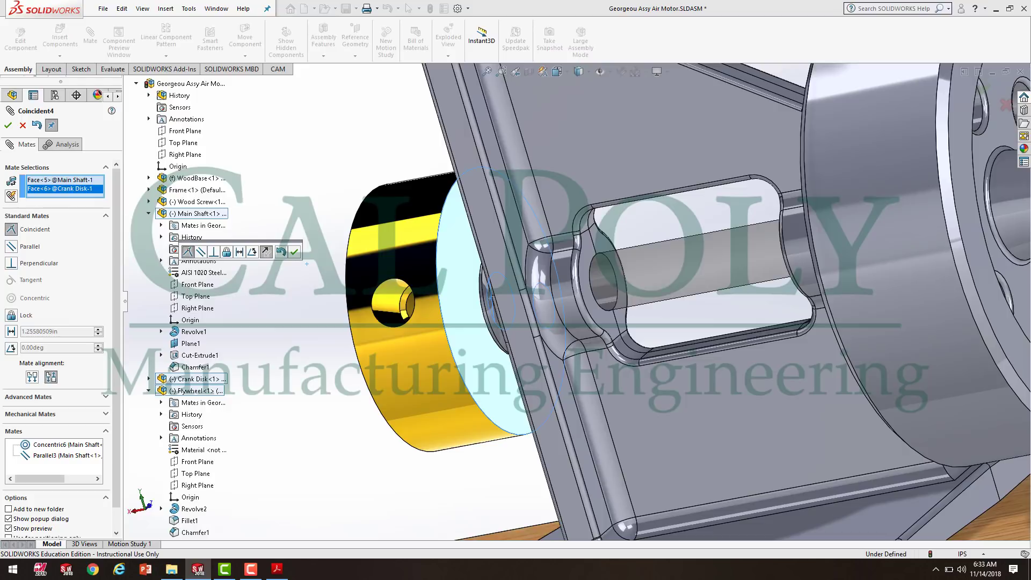
click(295, 253)
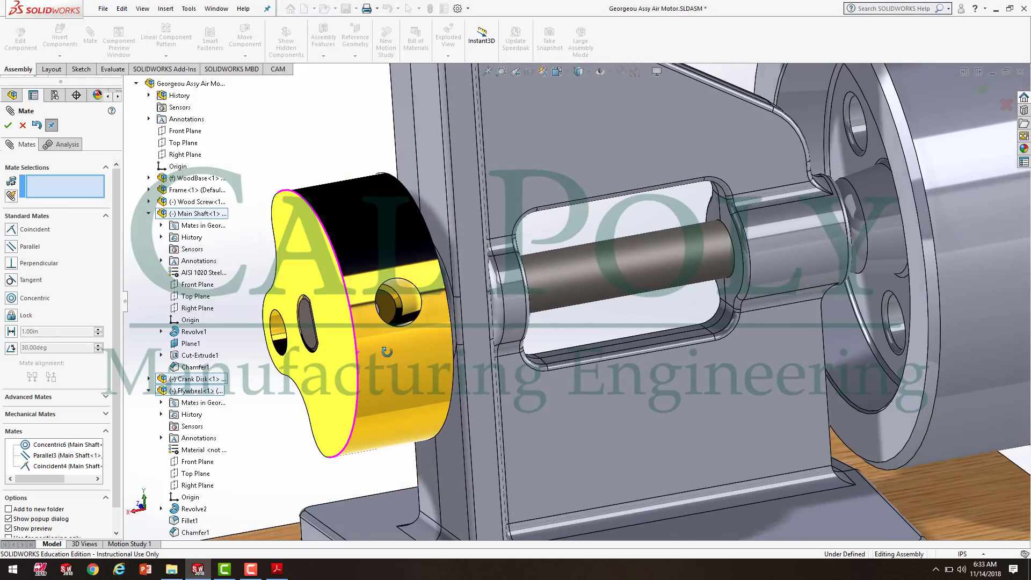
click(8, 127)
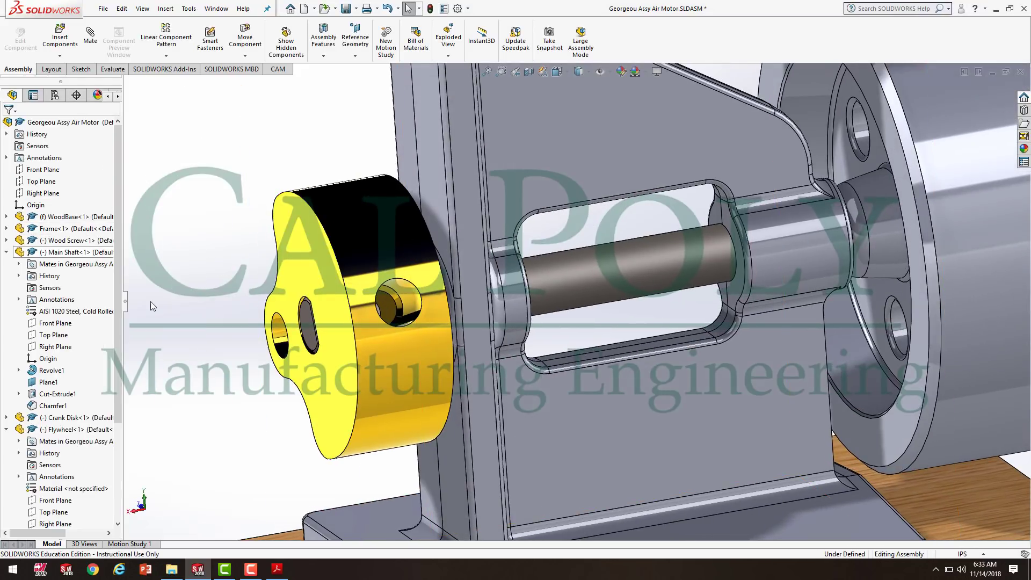
- Collapse the Main Shaft and Flywheel entries in the feature tree
click(7, 253)
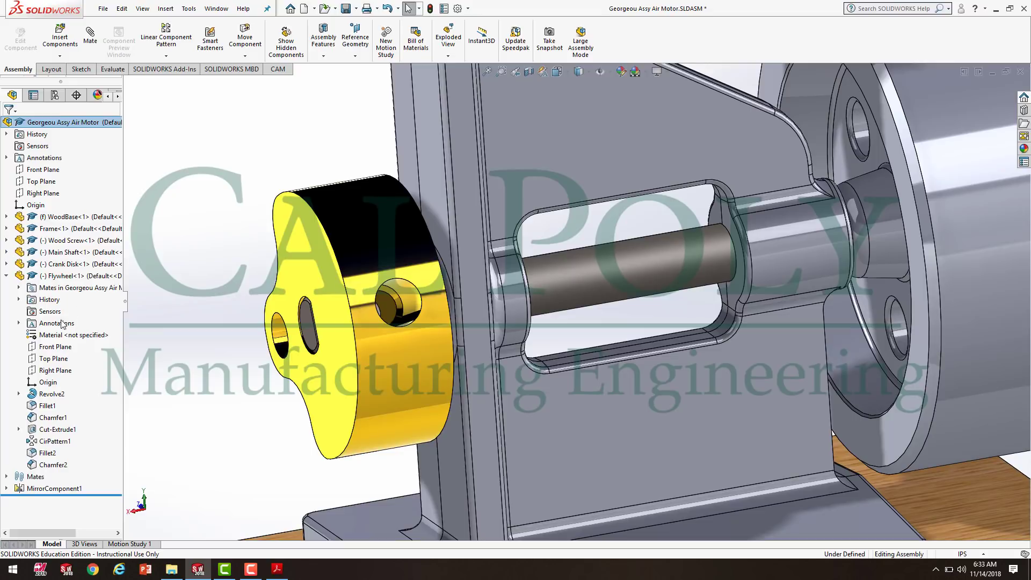
click(7, 276)
key(z)
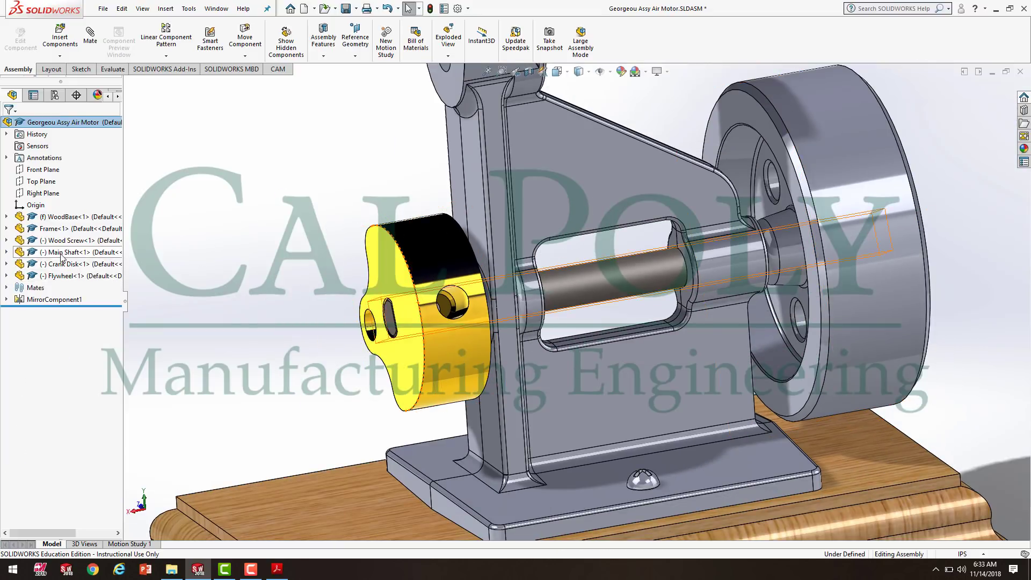
- Rotate the flywheel to check that the main shaft and crank disk turn together with it
click(838, 252)
drag(838, 252, 352, 238)
key(Escape)
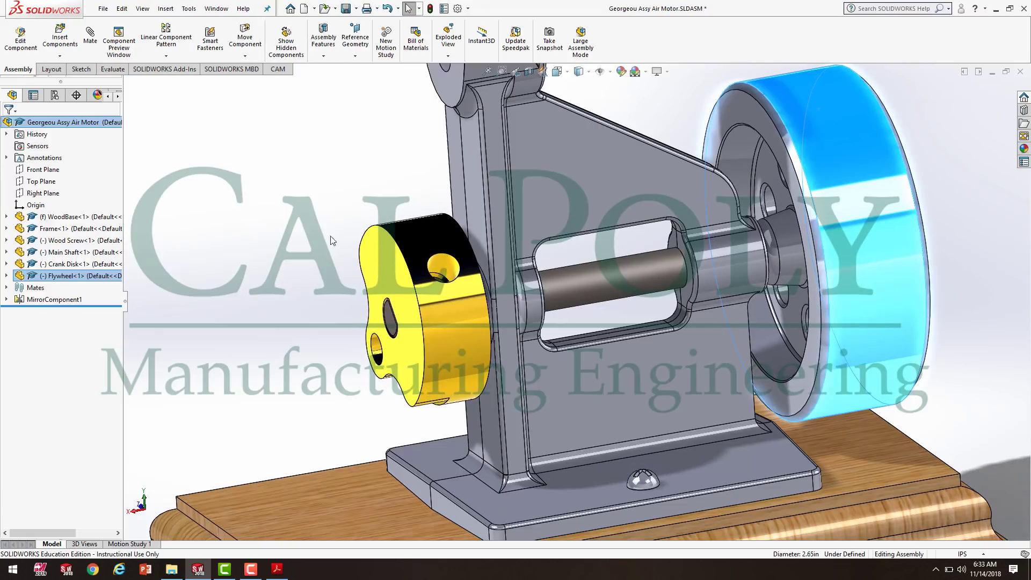
click(937, 246)
middle_drag(937, 246, 855, 322)
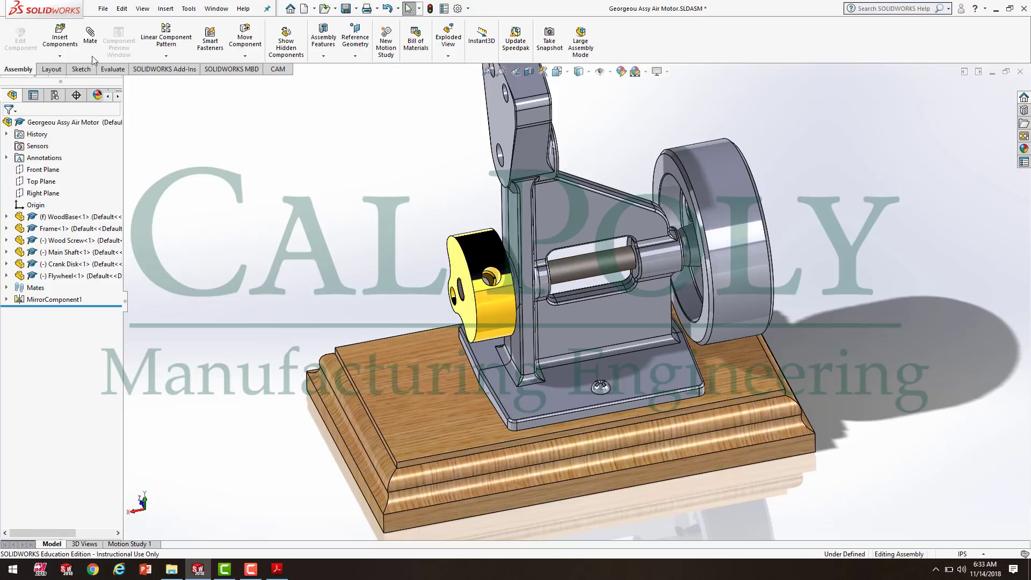
- Insert the Set Screw part from the Air Motor Parts folder and place it in free space beside the crank disk
click(53, 33)
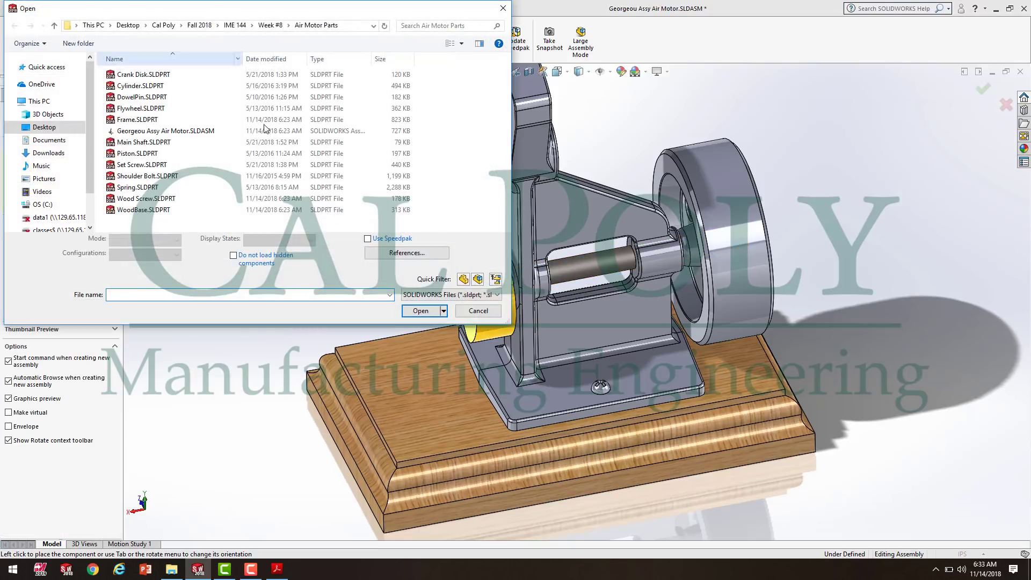
click(171, 165)
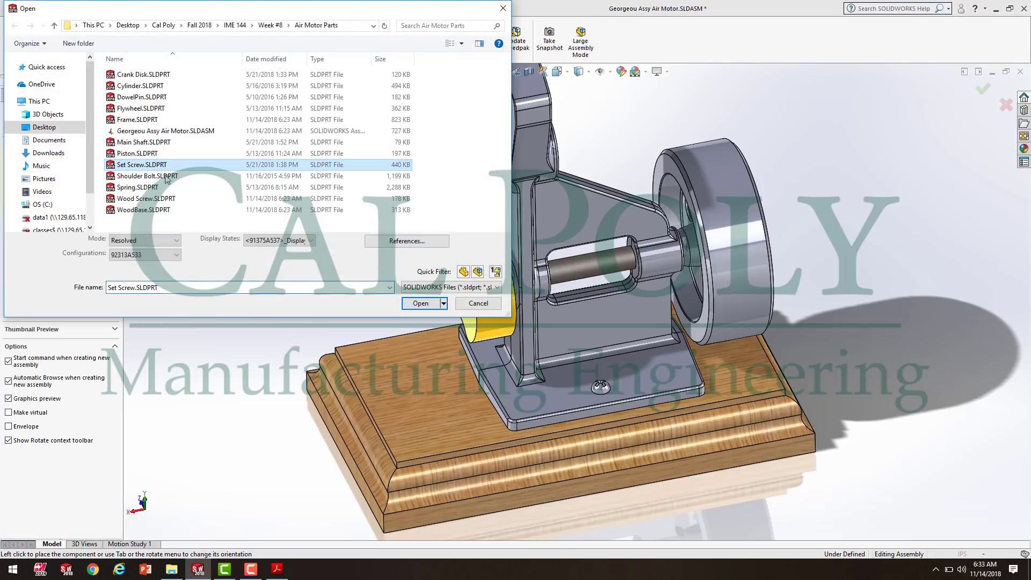
click(421, 304)
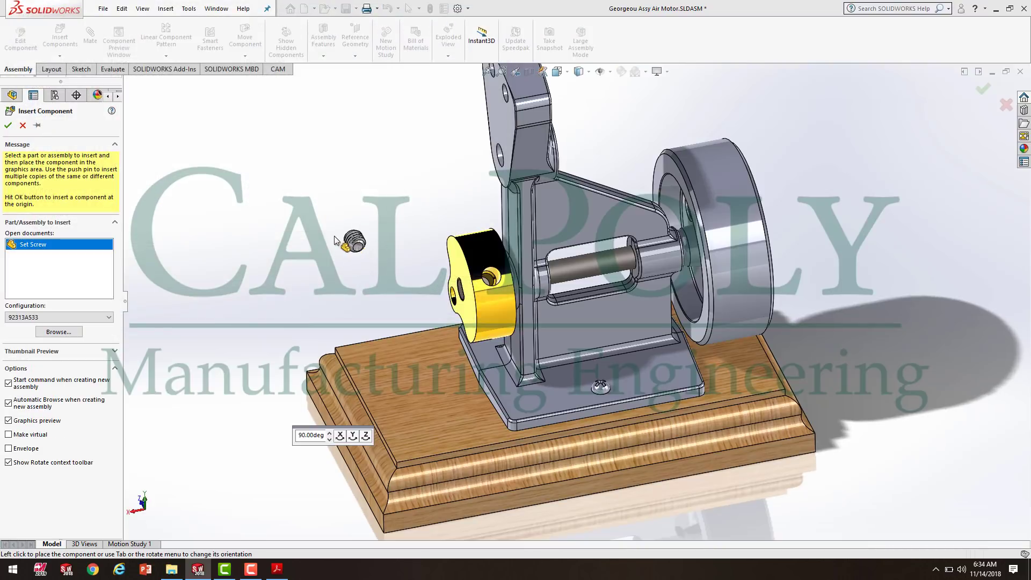
click(335, 236)
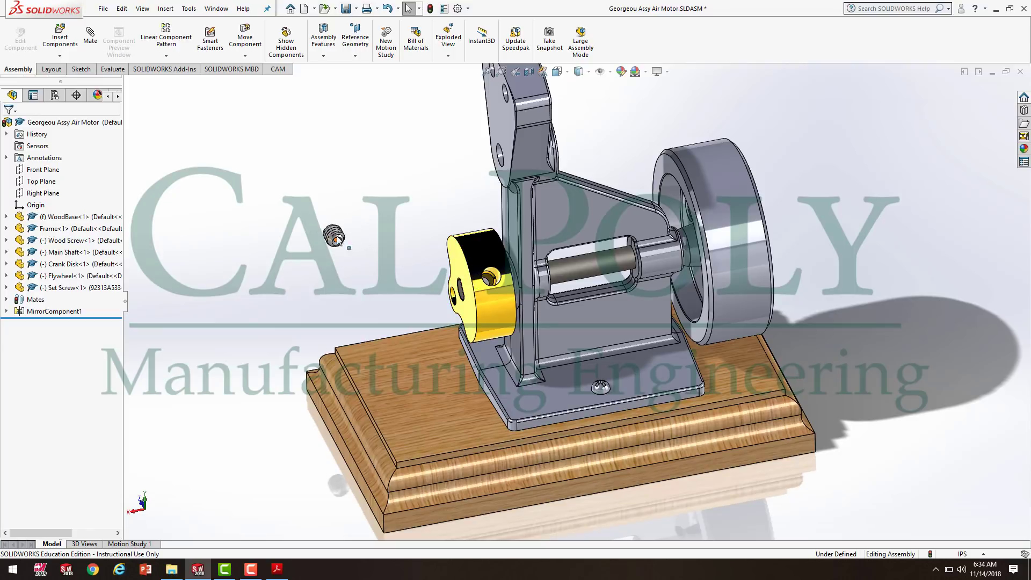
- Add a concentric mate between the set screw's circular edge and the radial hole in the crank disk's rim
scroll(365, 231, up, 1)
scroll(398, 252, down, 3)
scroll(507, 246, up, 2)
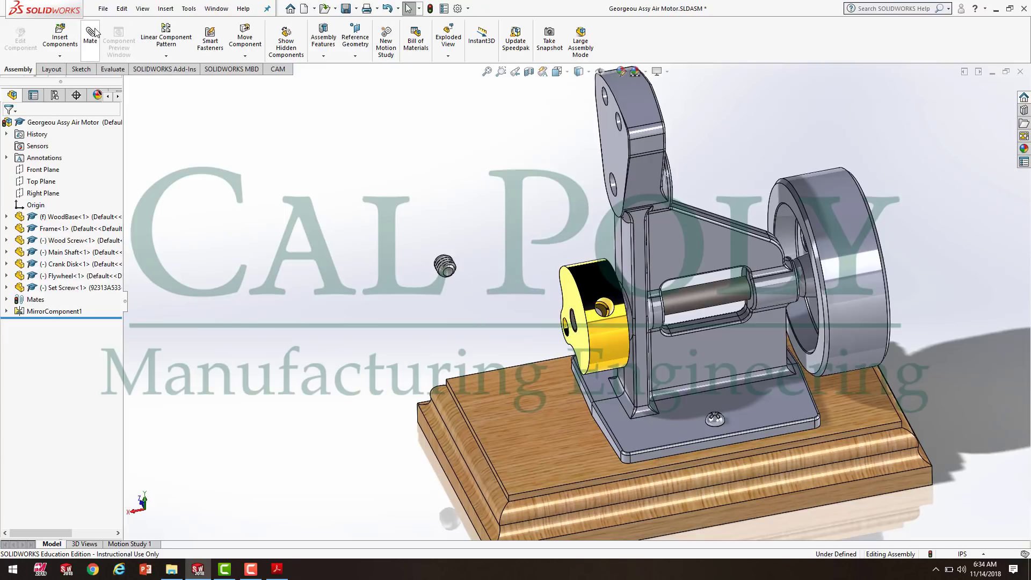
click(446, 274)
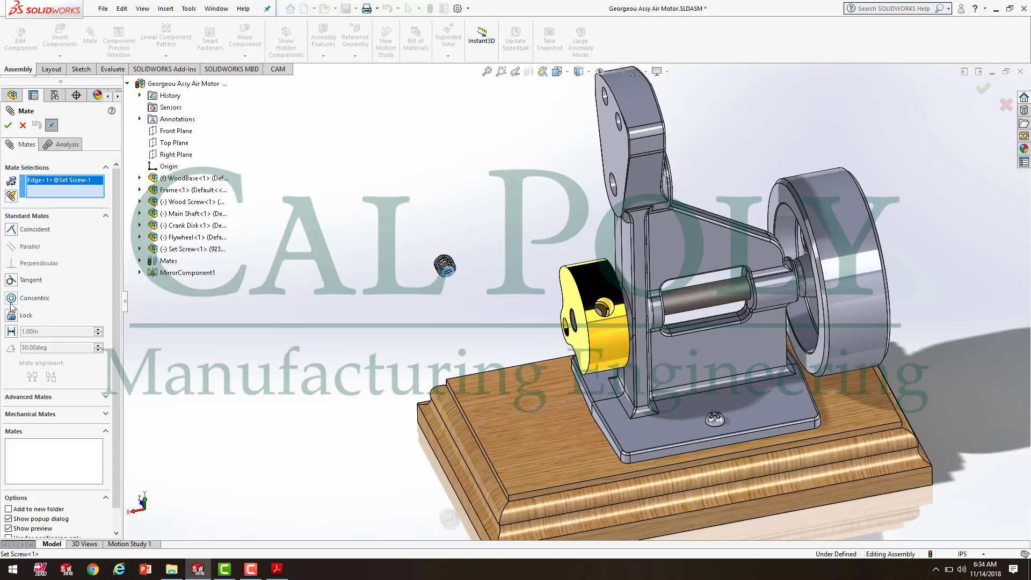
click(32, 300)
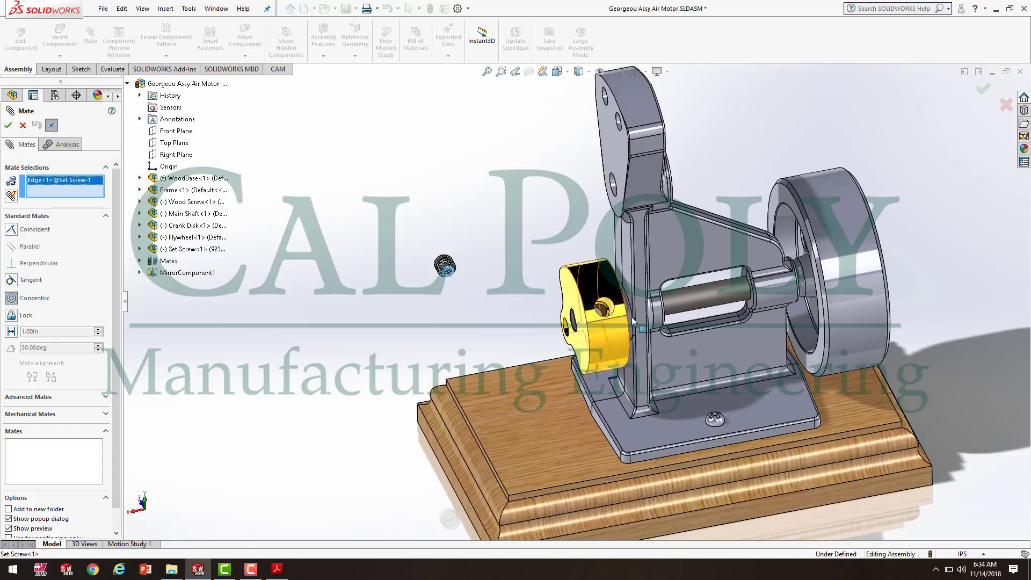
click(602, 310)
scroll(604, 309, down, 5)
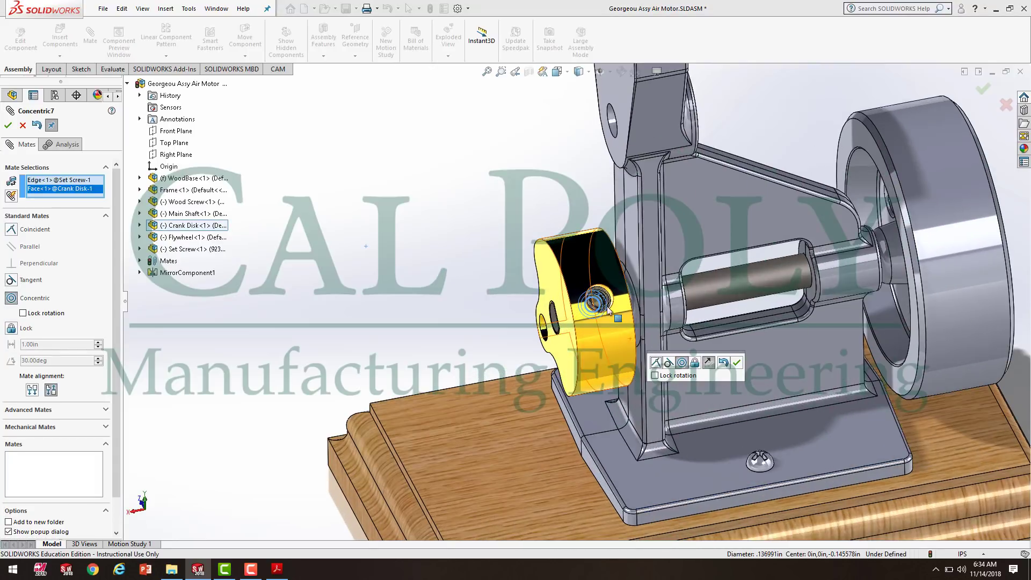
scroll(610, 306, down, 3)
scroll(617, 307, up, 2)
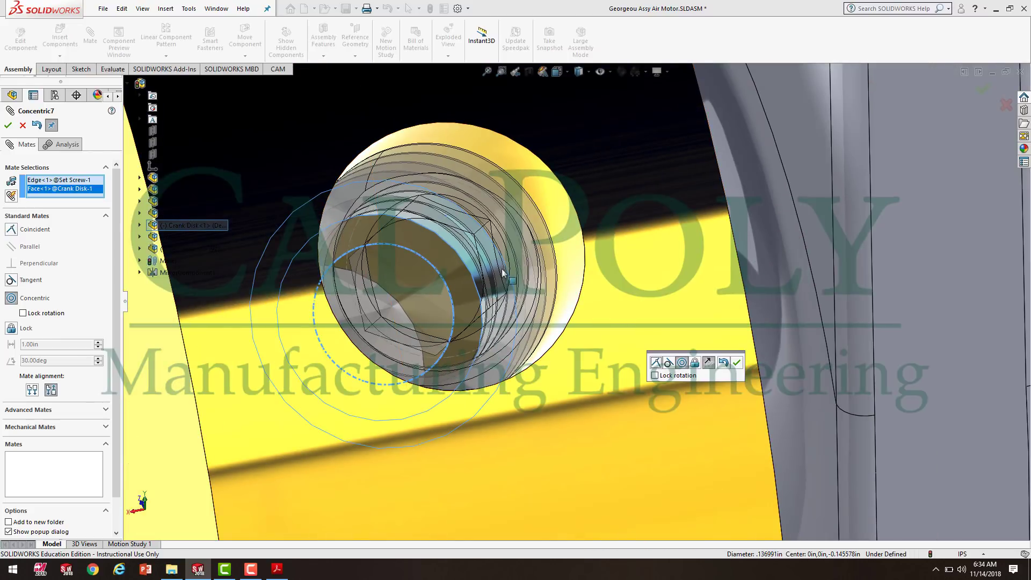
scroll(561, 310, up, 2)
scroll(564, 292, up, 4)
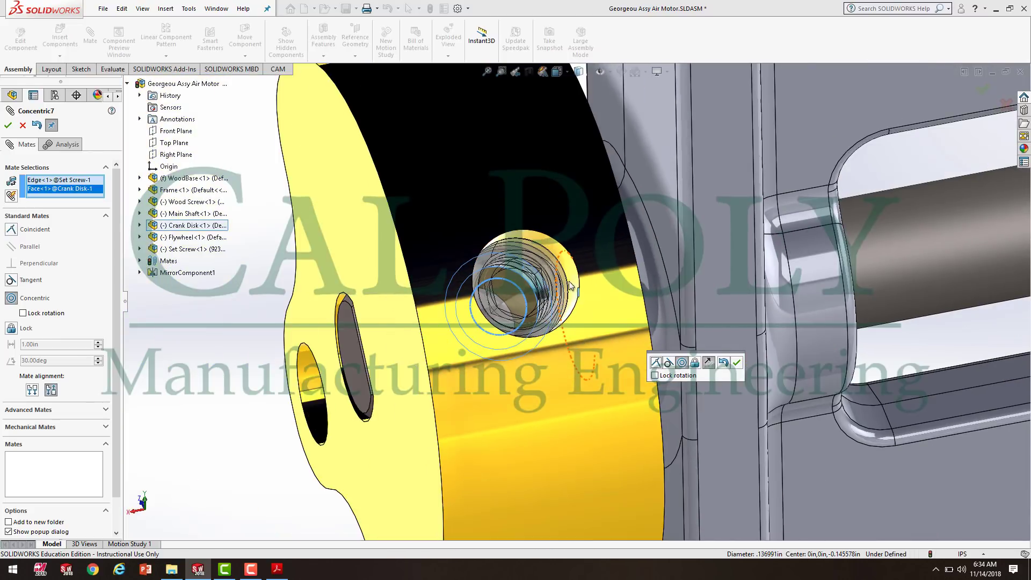
click(710, 363)
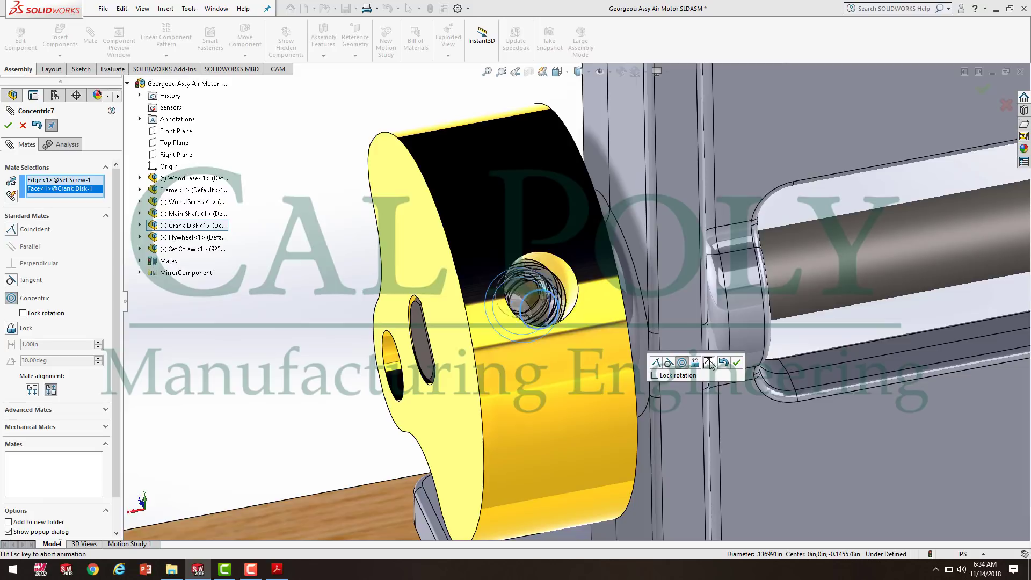
click(714, 366)
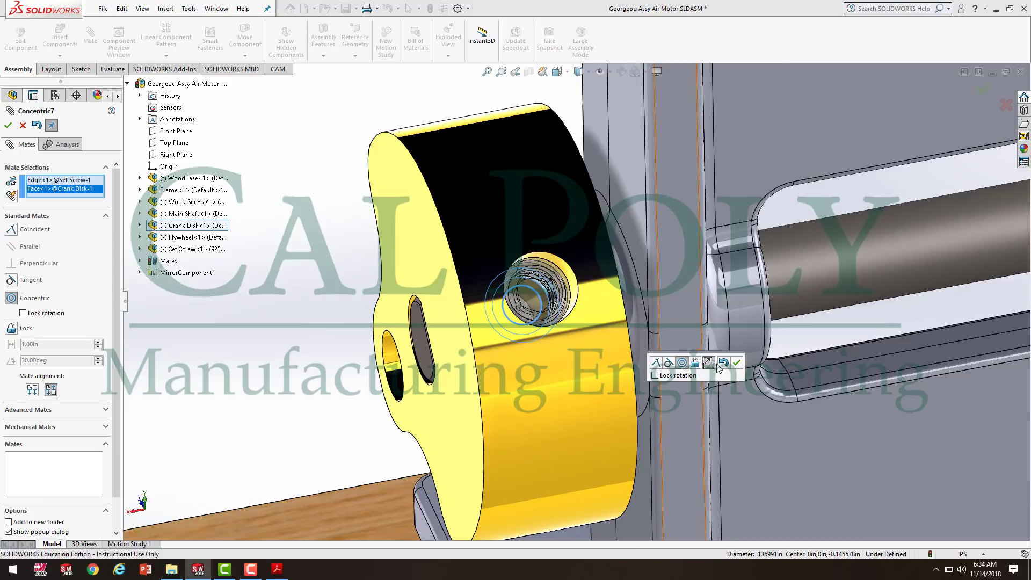
click(740, 367)
- Pull the set screw out of its hole and add a coincident mate between its tip edge and the main shaft's flat face
drag(549, 290, 612, 186)
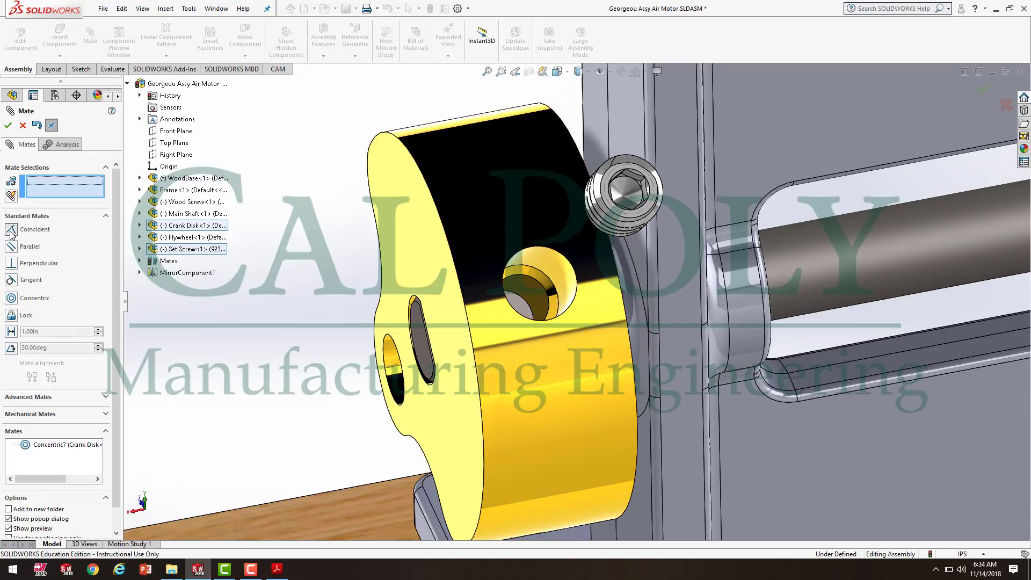
click(519, 307)
middle_drag(520, 307, 485, 325)
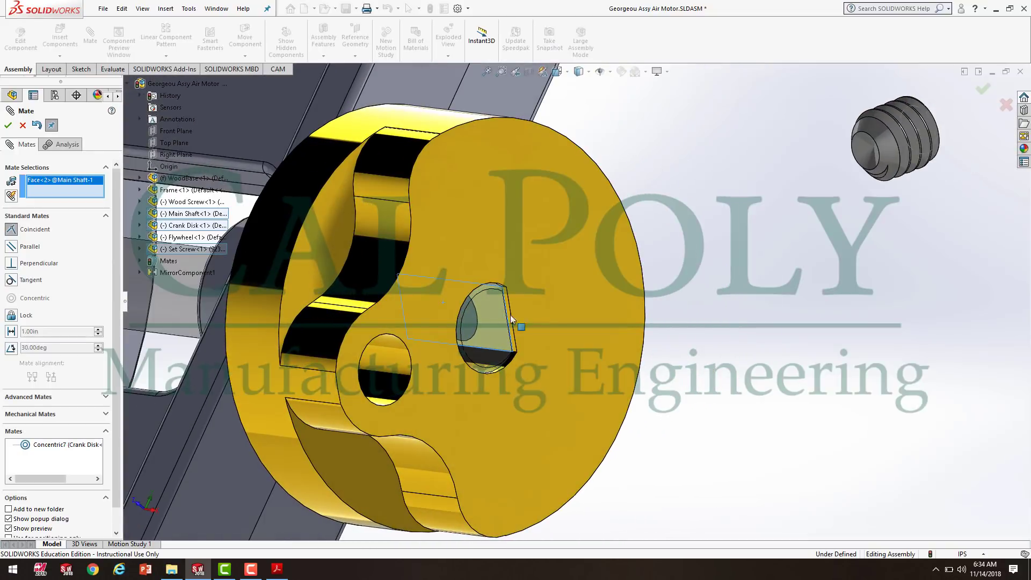
click(859, 132)
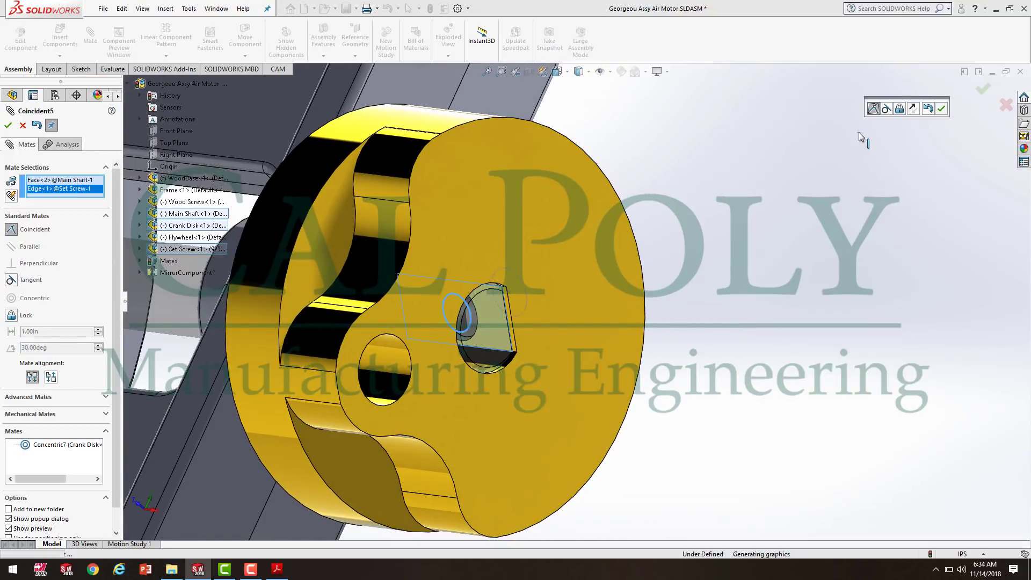
click(941, 110)
- Rotate the crank disk and flywheel to check that the set screw turns with them, and close the Mate command
middle_drag(767, 209, 388, 376)
scroll(388, 375, up, 3)
scroll(389, 375, down, 5)
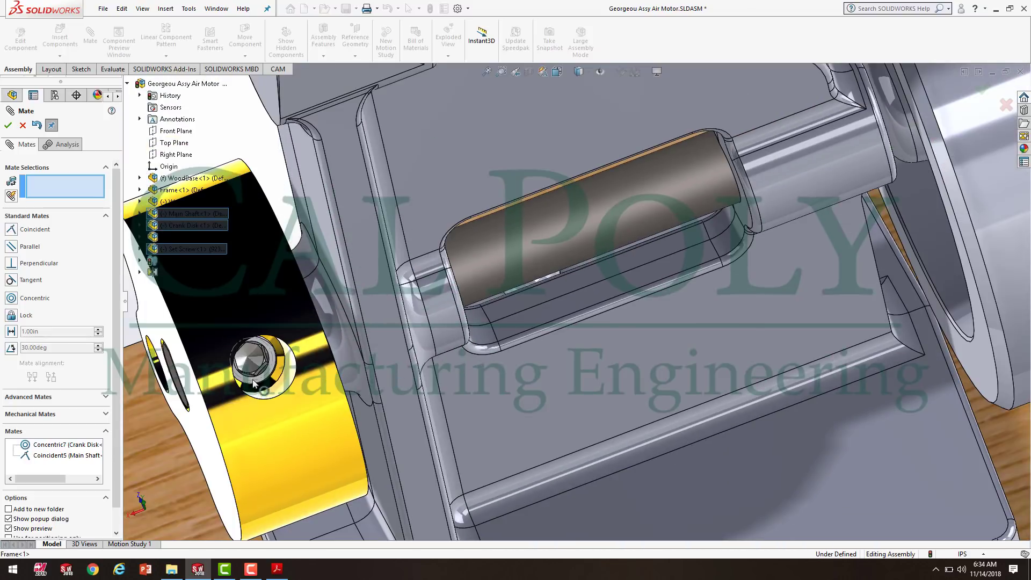
click(255, 359)
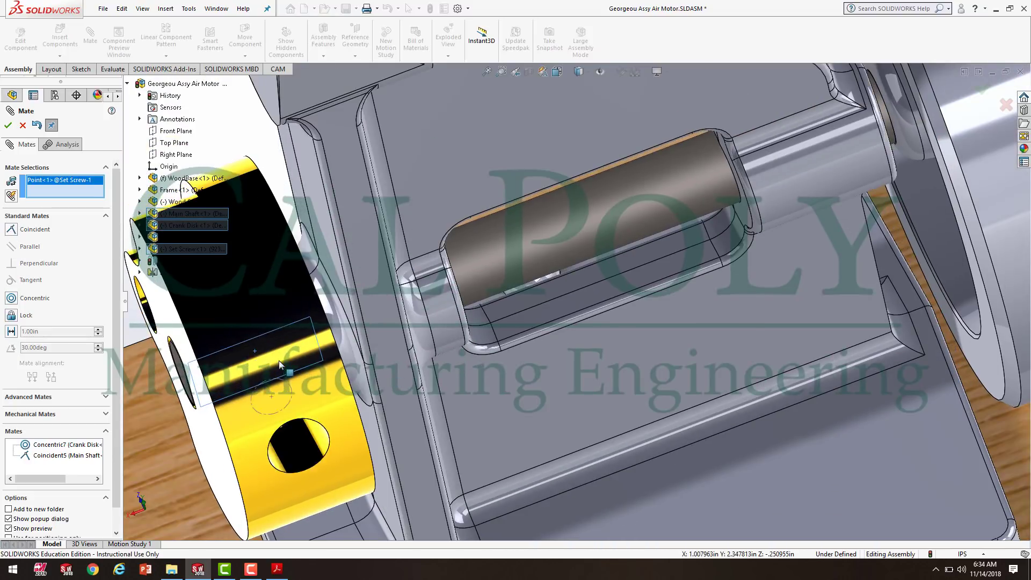
middle_drag(274, 363, 276, 398)
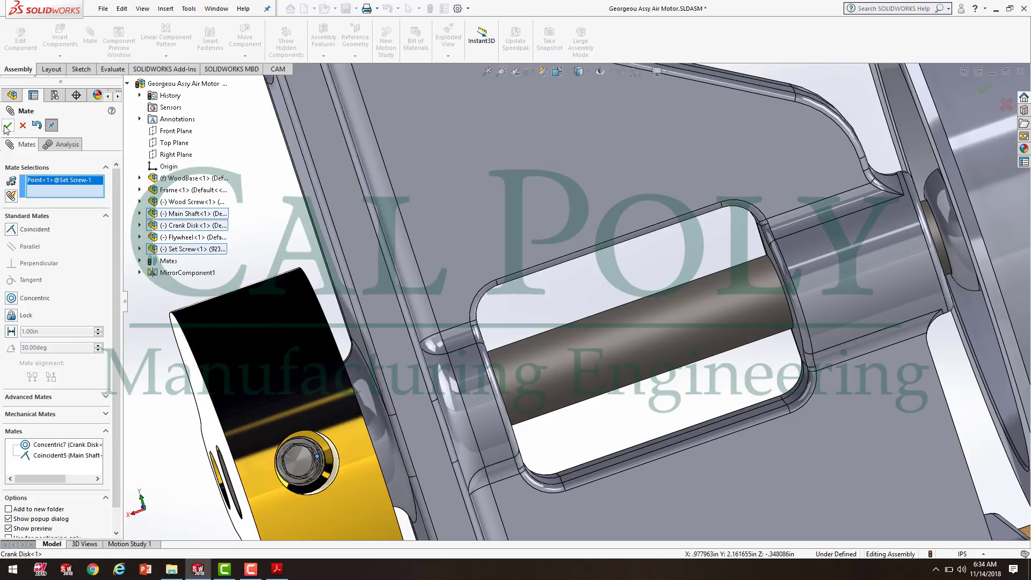
scroll(419, 336, up, 5)
mouse_move(799, 272)
mouse_down()
mouse_move(792, 234)
mouse_move(794, 257)
mouse_up()
scroll(330, 288, up, 3)
middle_drag(389, 348, 396, 261)
middle_drag(828, 281, 794, 325)
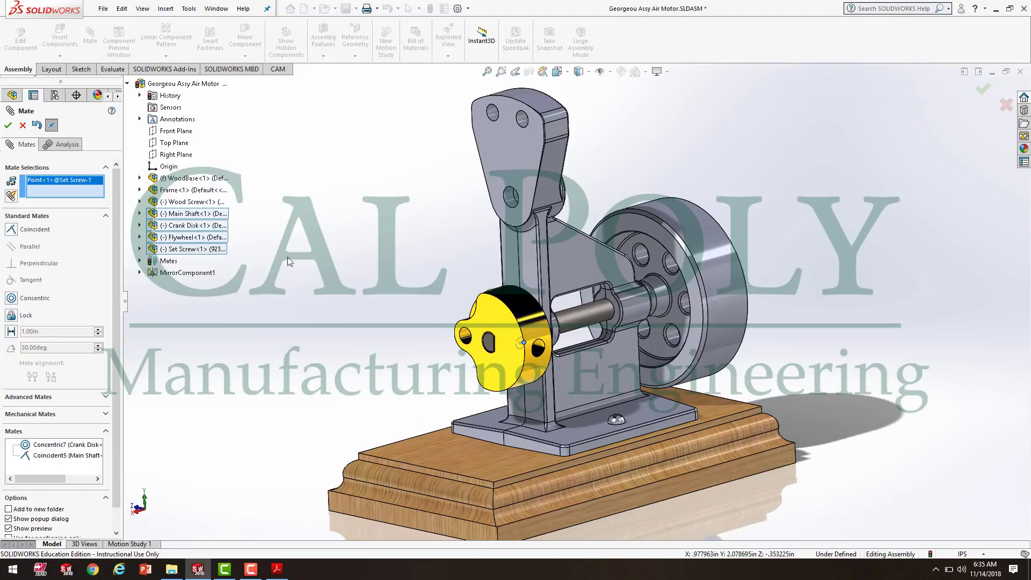
click(23, 126)
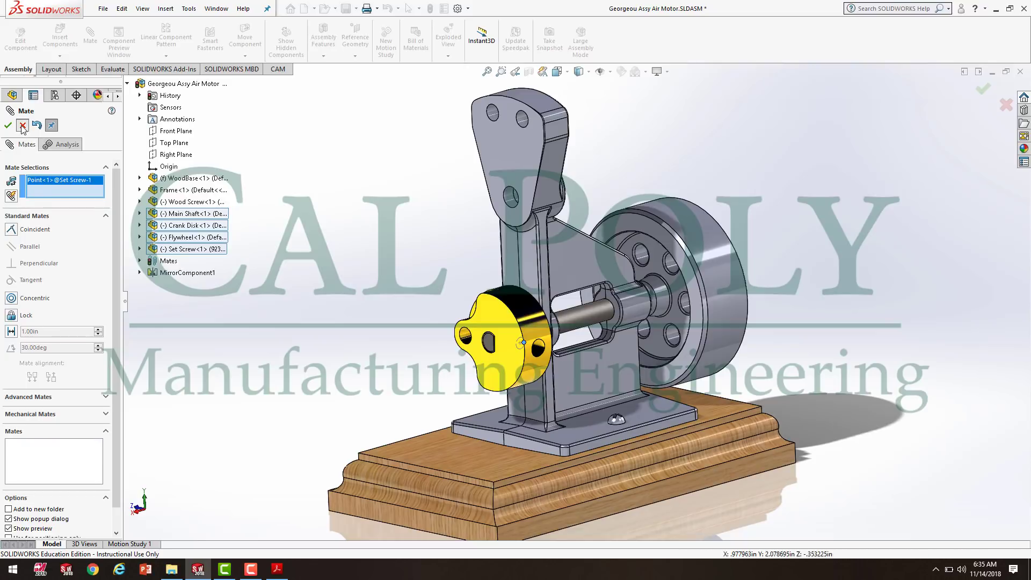
- Insert the DowelPin part from the Air Motor Parts folder and place it in free space beside the crank disk
click(59, 32)
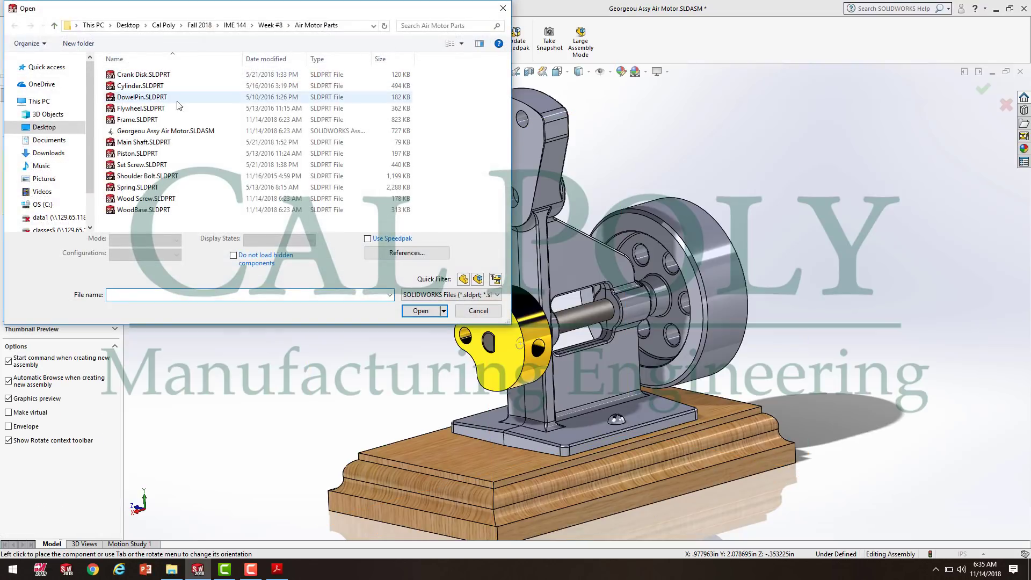
click(142, 97)
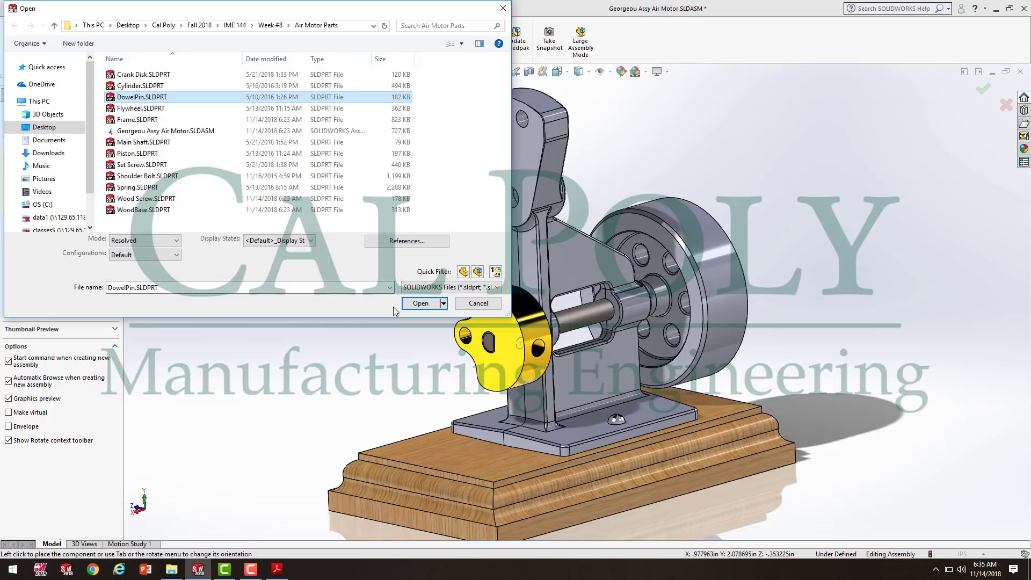
click(420, 305)
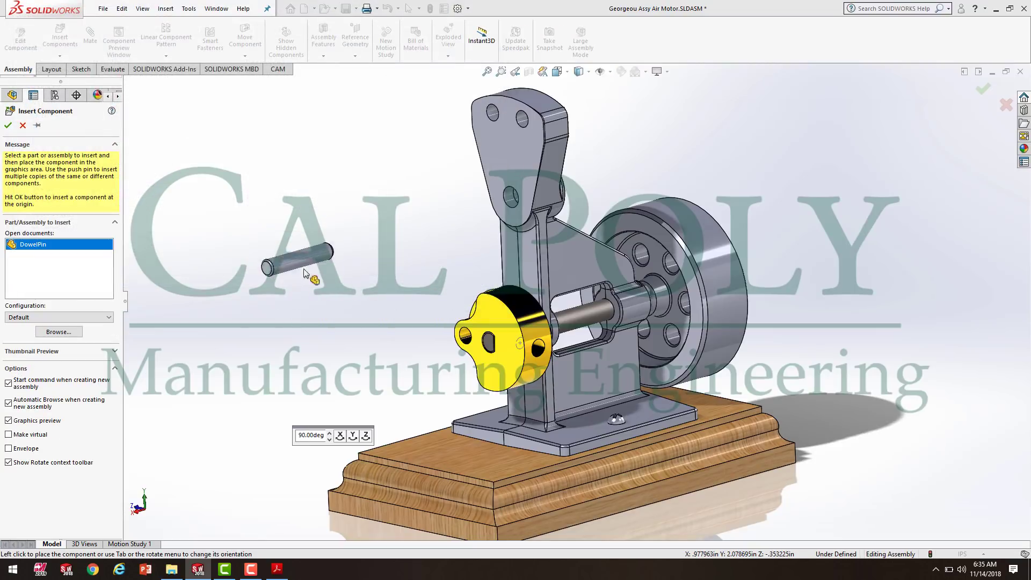
click(362, 314)
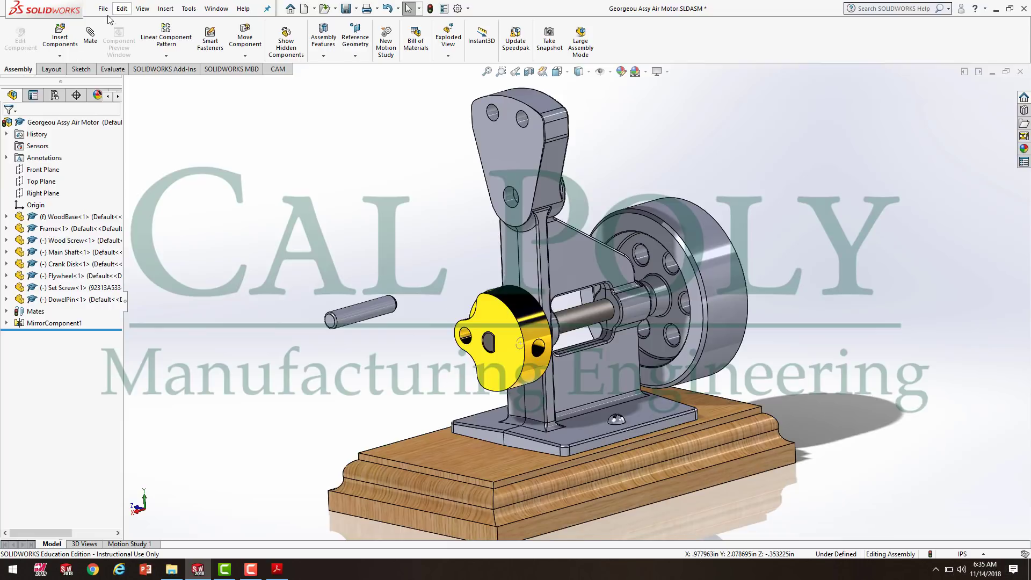
- Add a concentric mate between the dowel pin's cylindrical face and the off-centre hole in the crank disk
click(90, 35)
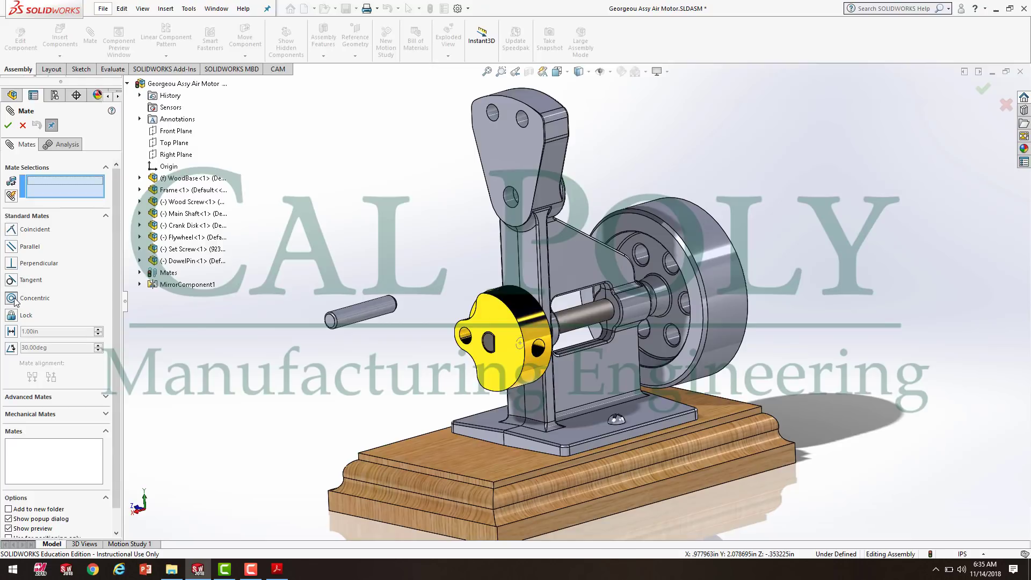
click(372, 315)
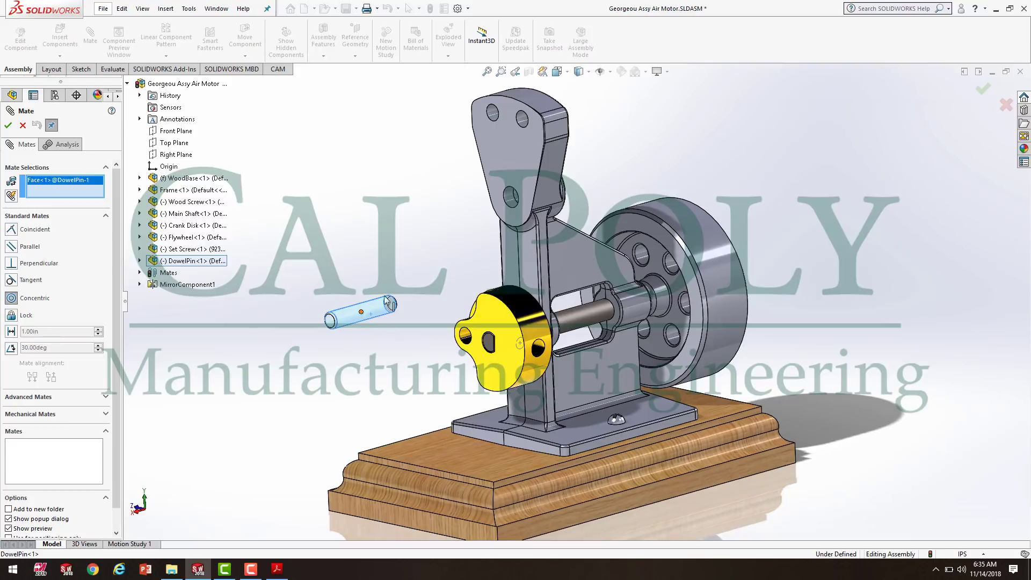
click(467, 341)
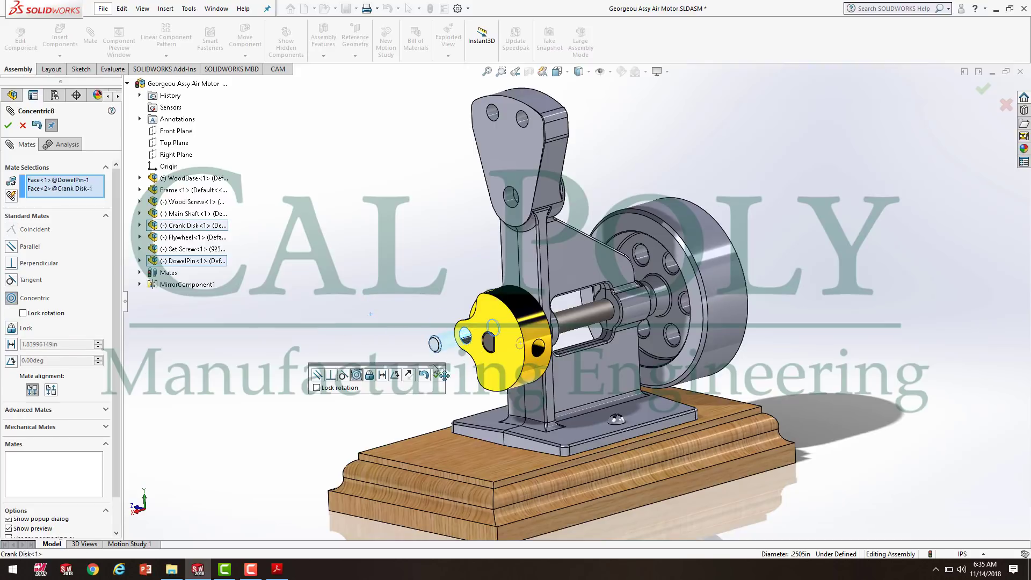
click(440, 376)
- Add a coincident mate between the dowel pin's inner end face and the back face of the crank disk
middle_drag(379, 355, 535, 384)
drag(625, 359, 709, 381)
middle_drag(769, 343, 143, 272)
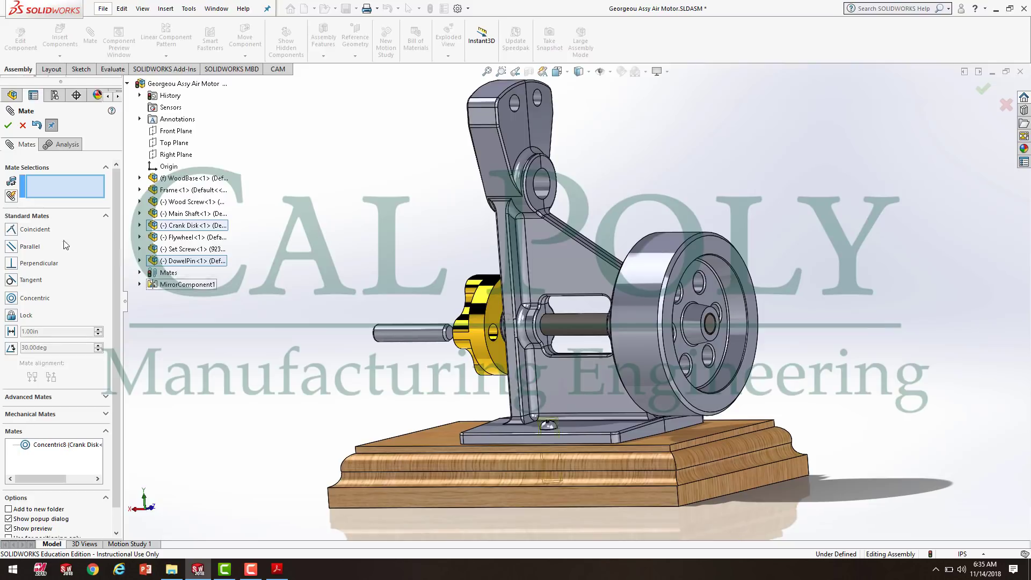
click(11, 231)
scroll(511, 332, down, 8)
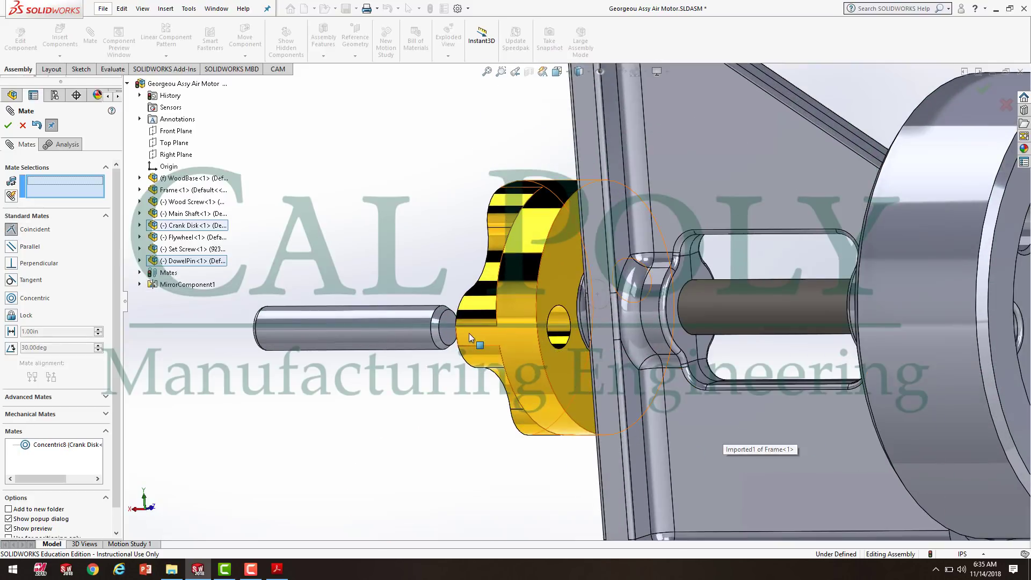
click(447, 339)
click(574, 385)
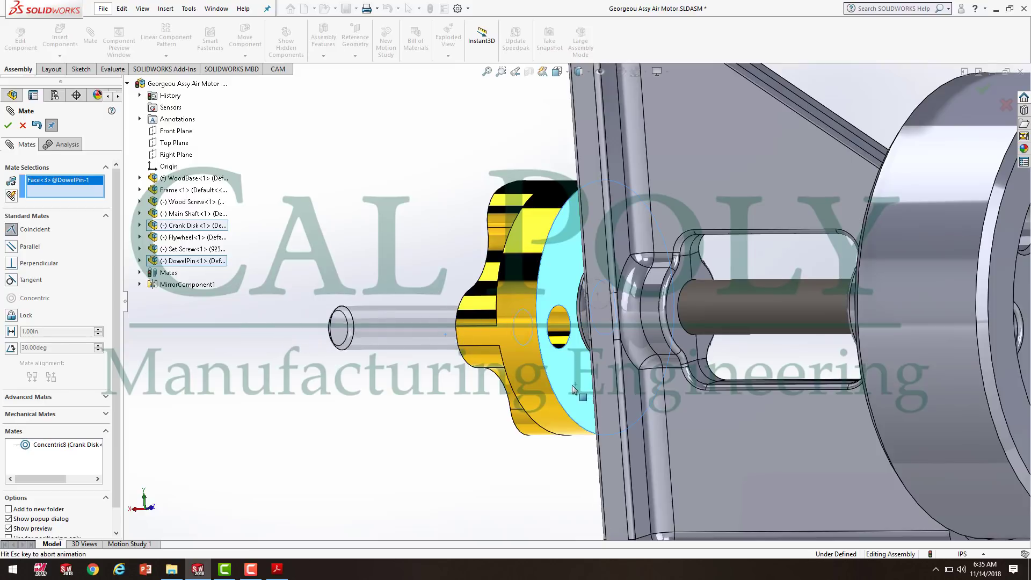
click(693, 403)
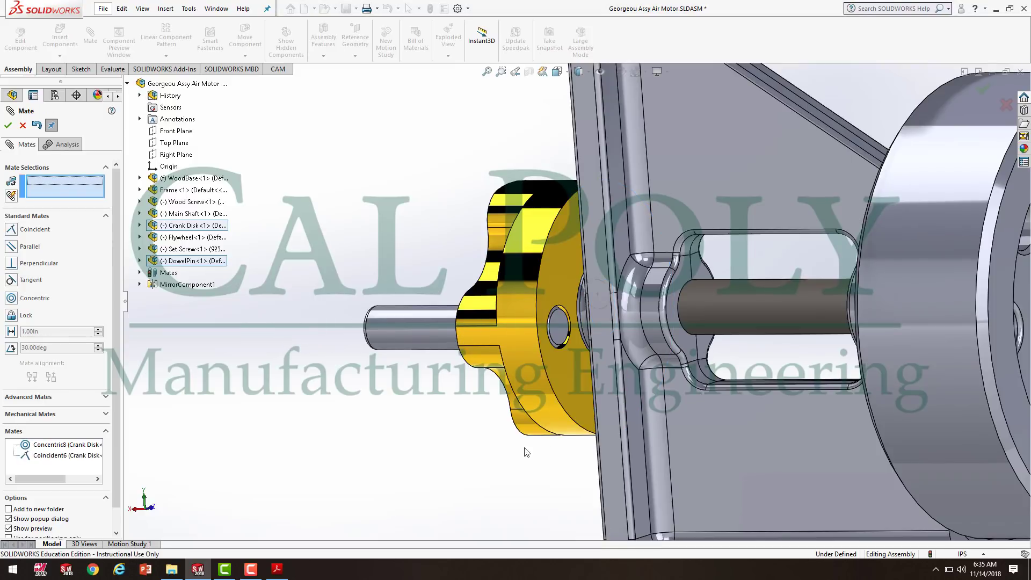
- Check in the isometric view that the dowel pin turns with the flywheel and crank disk, and close the Mate command
scroll(468, 397, up, 8)
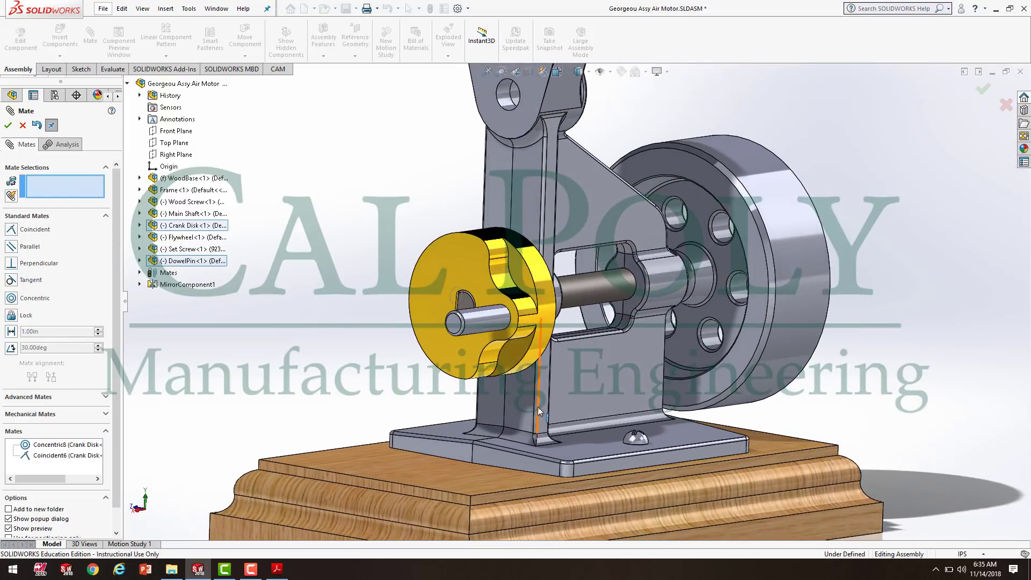
key(space)
click(617, 439)
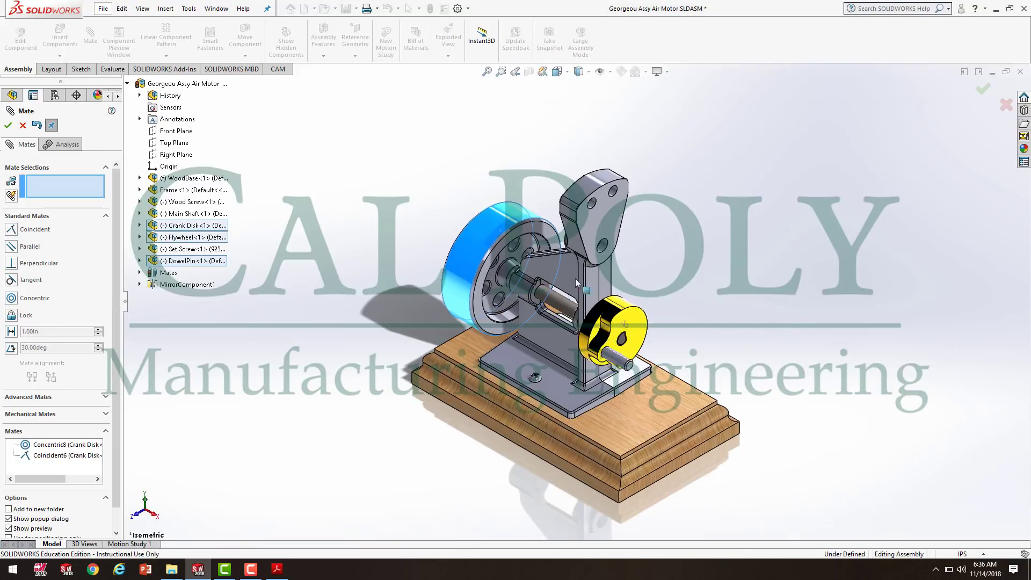
scroll(752, 297, up, 2)
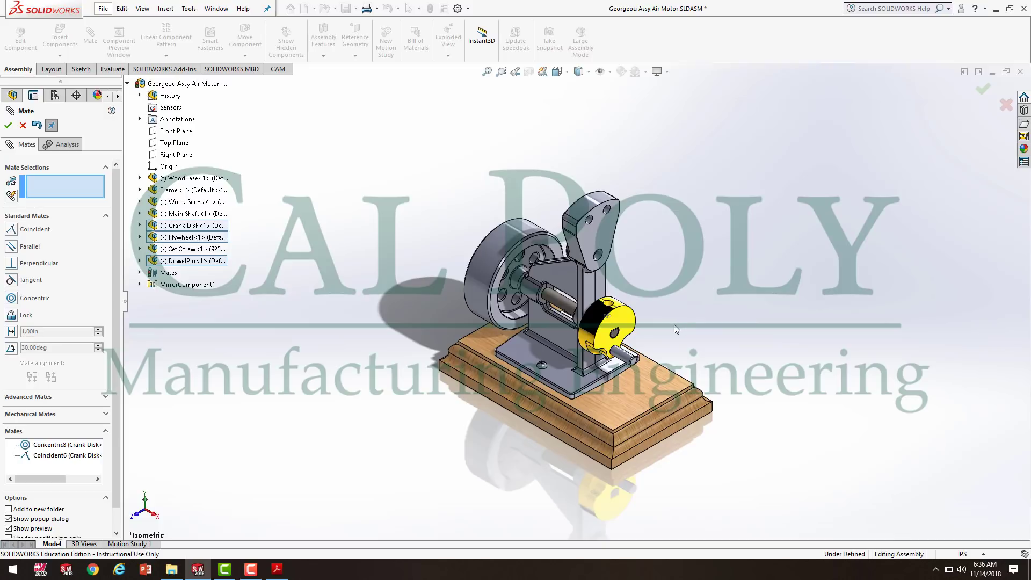
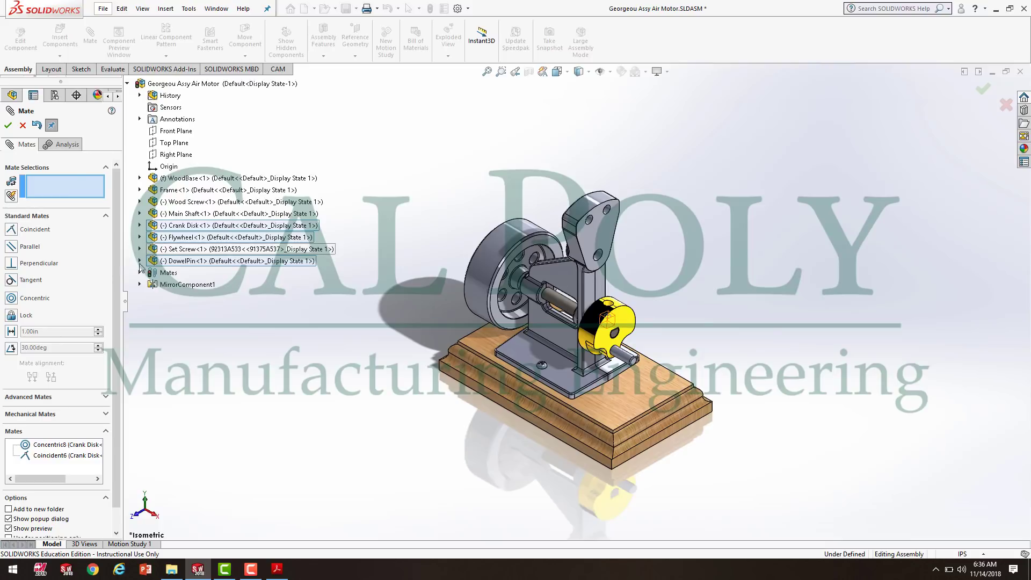
click(21, 126)
- Insert the Piston part, rotating it 90° three times about Z and once about Y, and place it upright beside the assembly
click(60, 34)
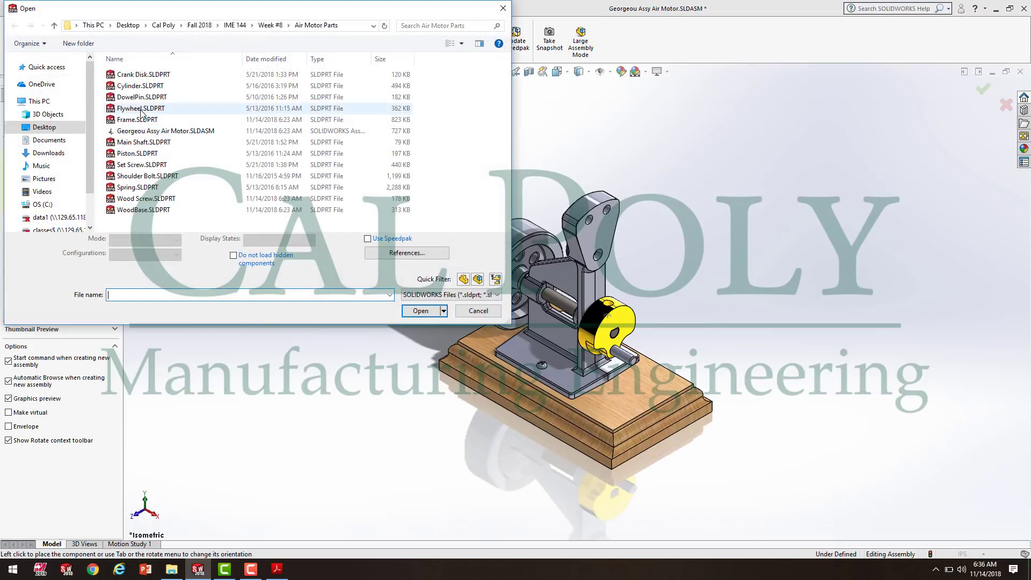
click(142, 154)
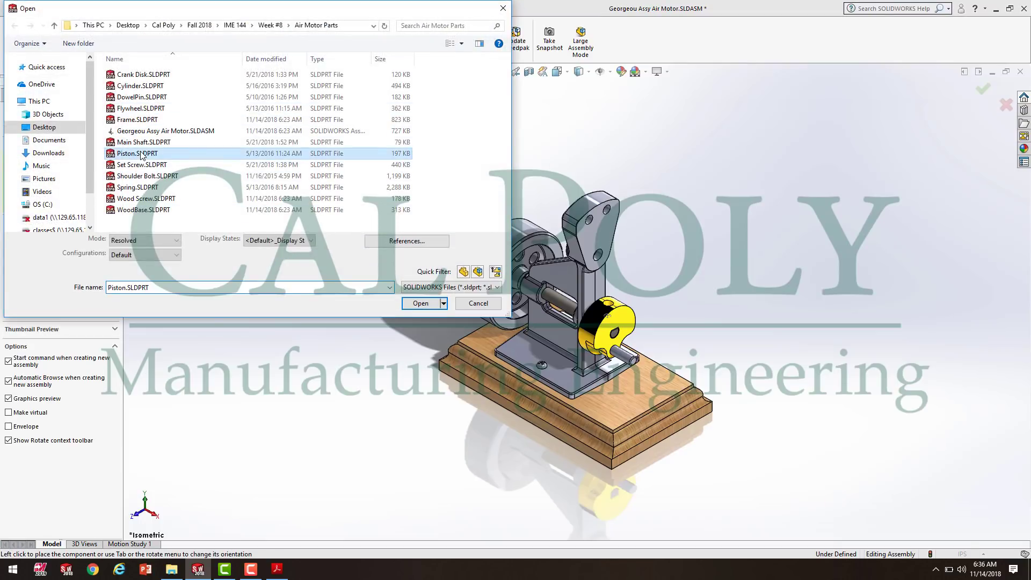
click(420, 303)
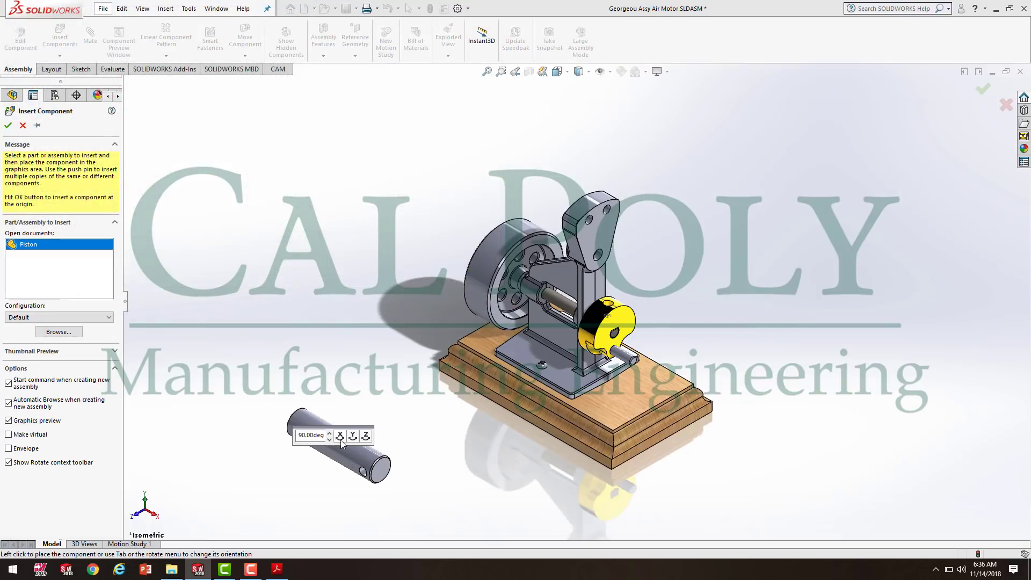
click(367, 436)
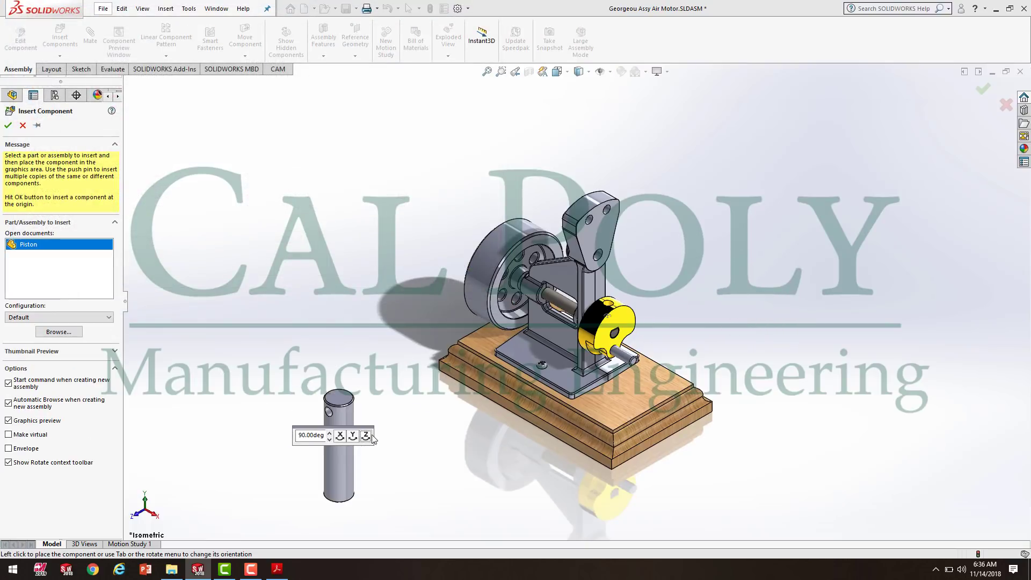
click(367, 437)
click(367, 437)
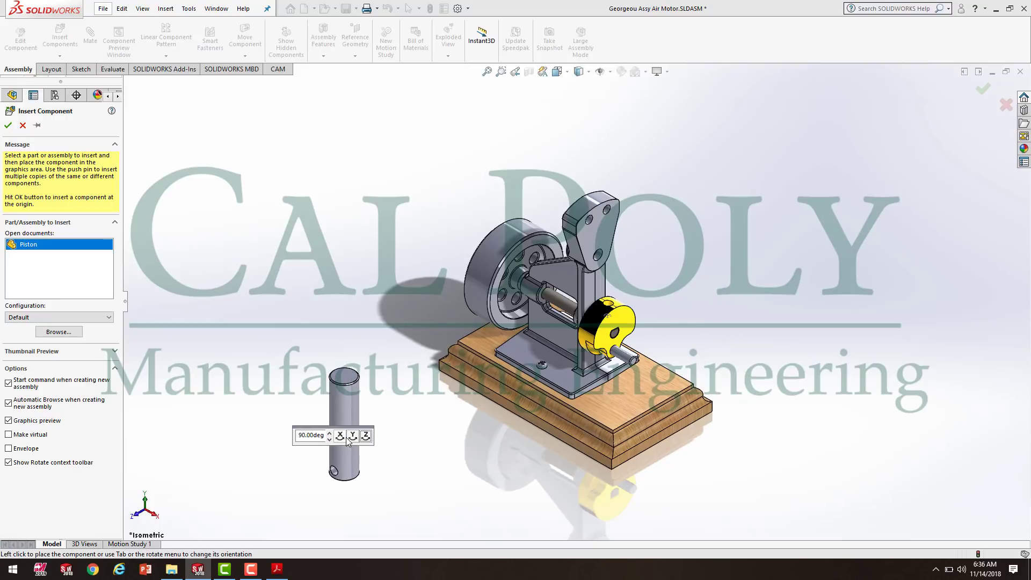
click(353, 436)
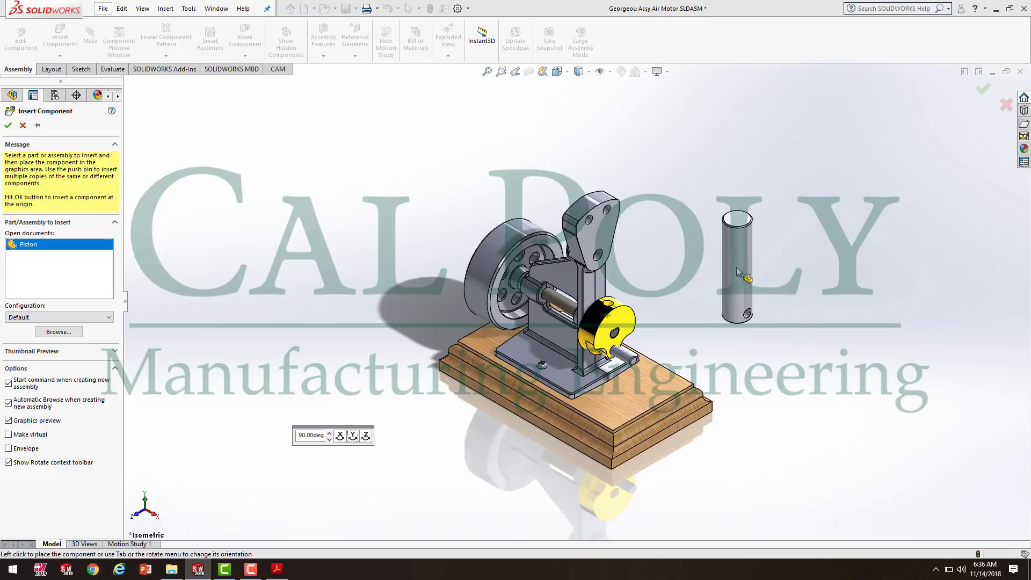
click(744, 272)
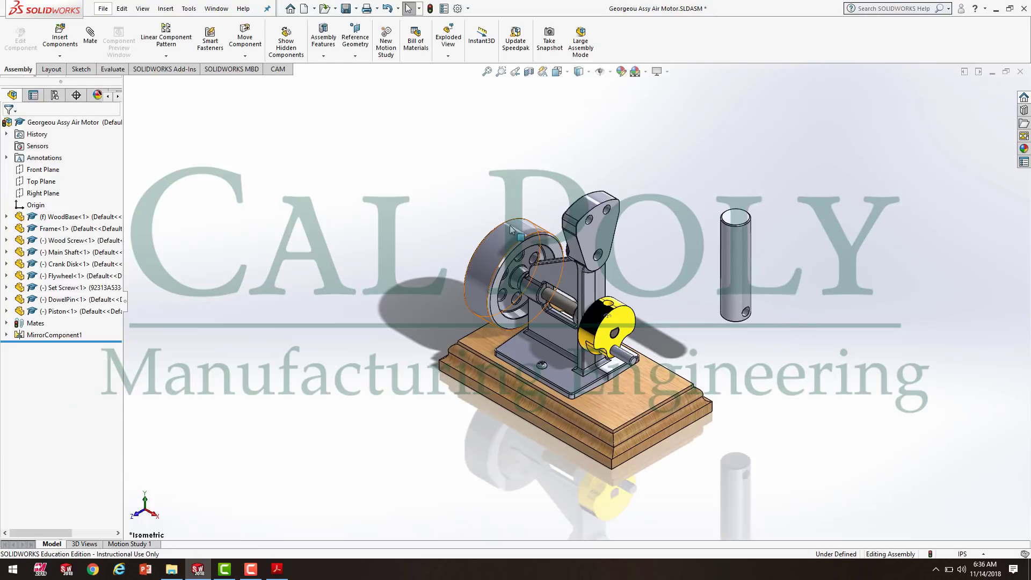
drag(756, 245, 731, 241)
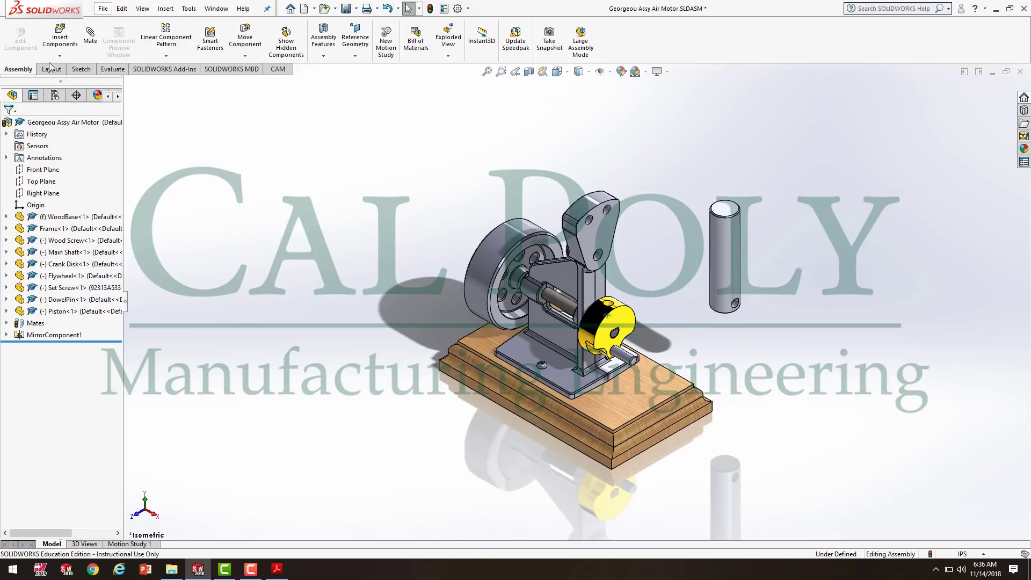
- Add a concentric mate between the dowel pin and the piston's cross hole, and swing the piston to test its motion
right_click(92, 37)
click(91, 37)
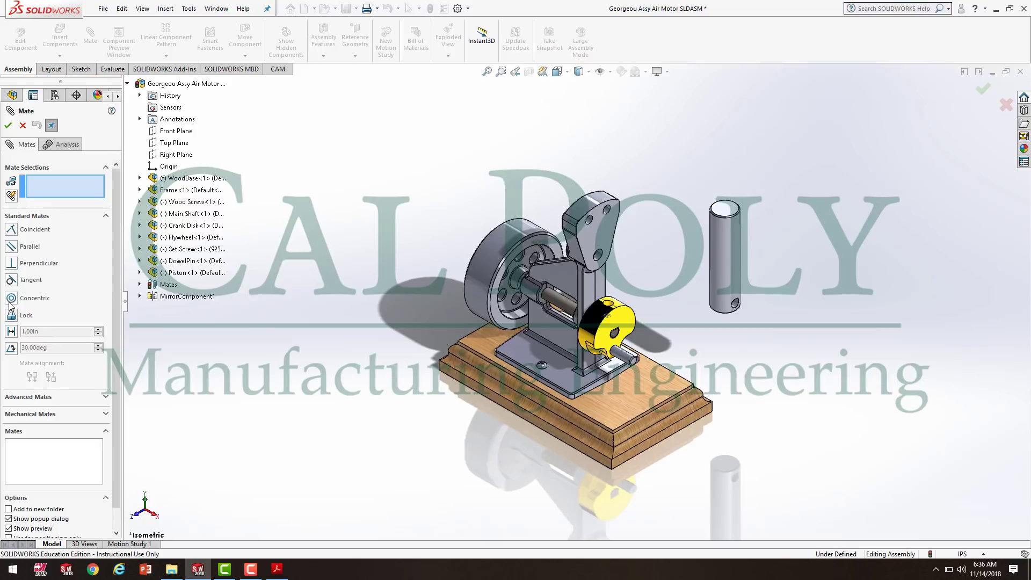
click(630, 363)
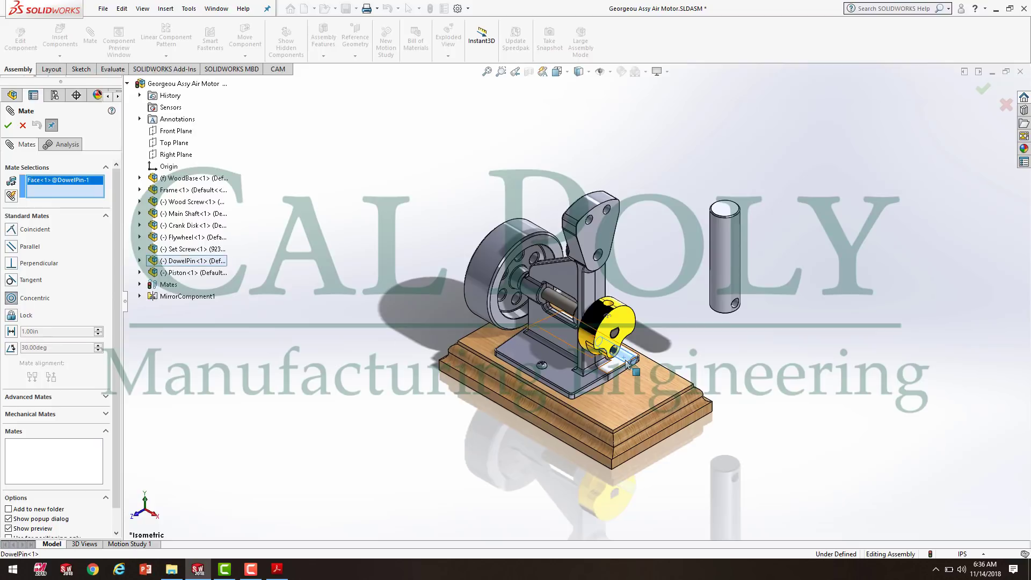
scroll(742, 316, down, 3)
click(719, 294)
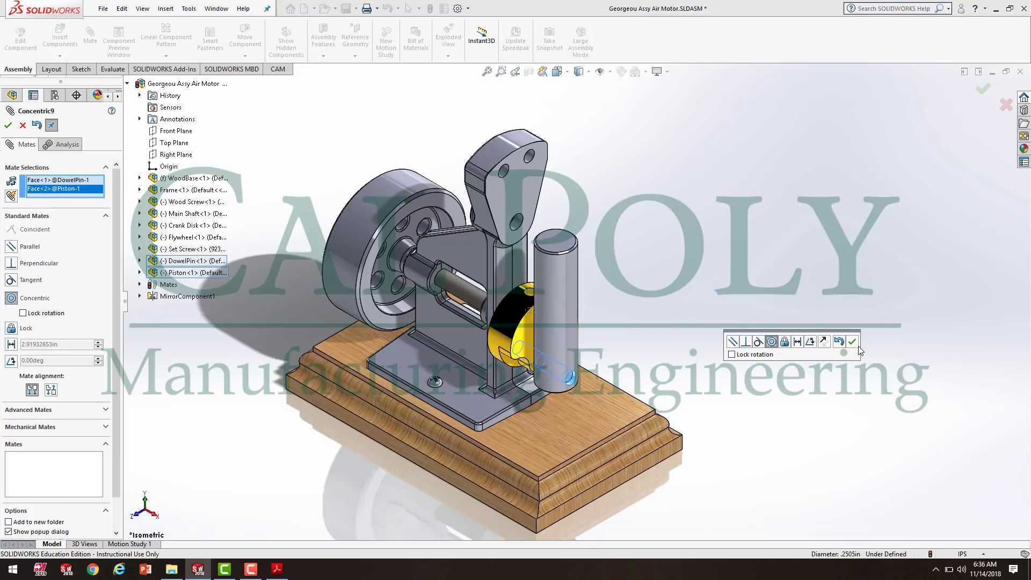
click(853, 341)
drag(562, 318, 565, 296)
mouse_move(564, 245)
mouse_down()
mouse_move(569, 261)
mouse_move(540, 273)
mouse_move(570, 277)
mouse_move(512, 214)
mouse_move(585, 254)
mouse_move(571, 257)
mouse_up()
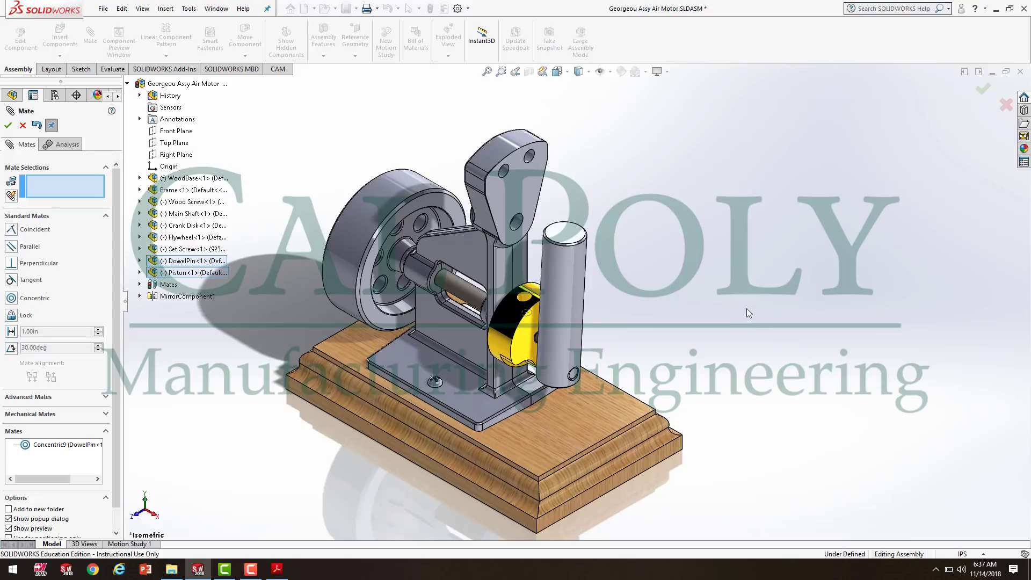
- Insert the Cylinder part from the Air Motor Parts folder and place it upright above the assembly
click(23, 125)
click(60, 38)
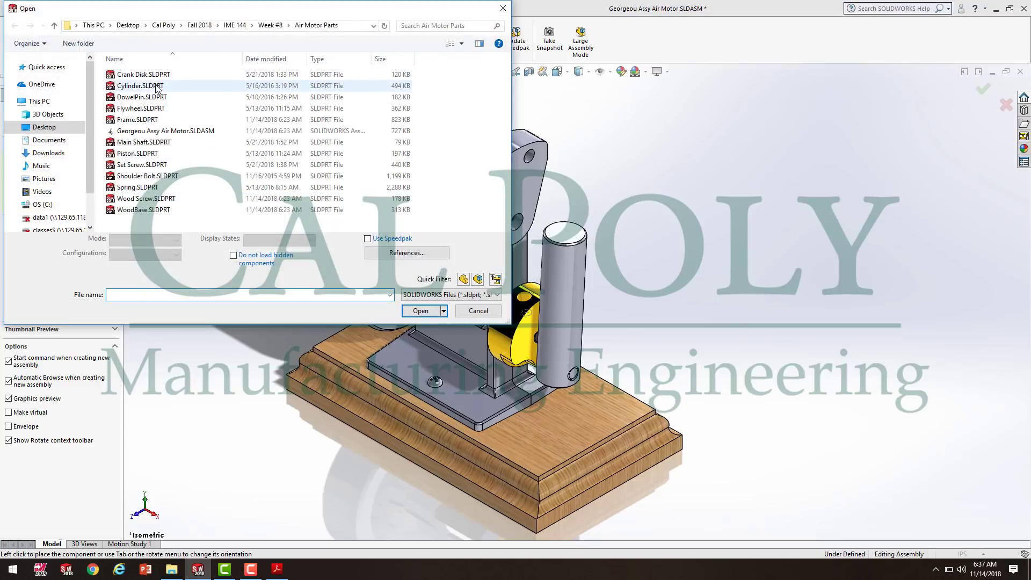
click(153, 86)
click(436, 309)
key(ctrl+4)
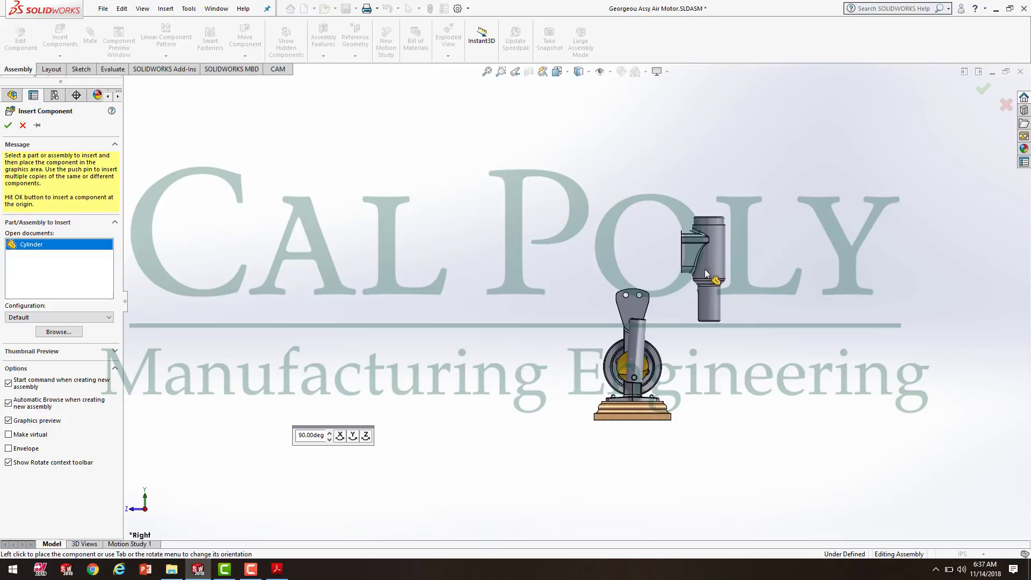
click(731, 282)
key(ctrl+7)
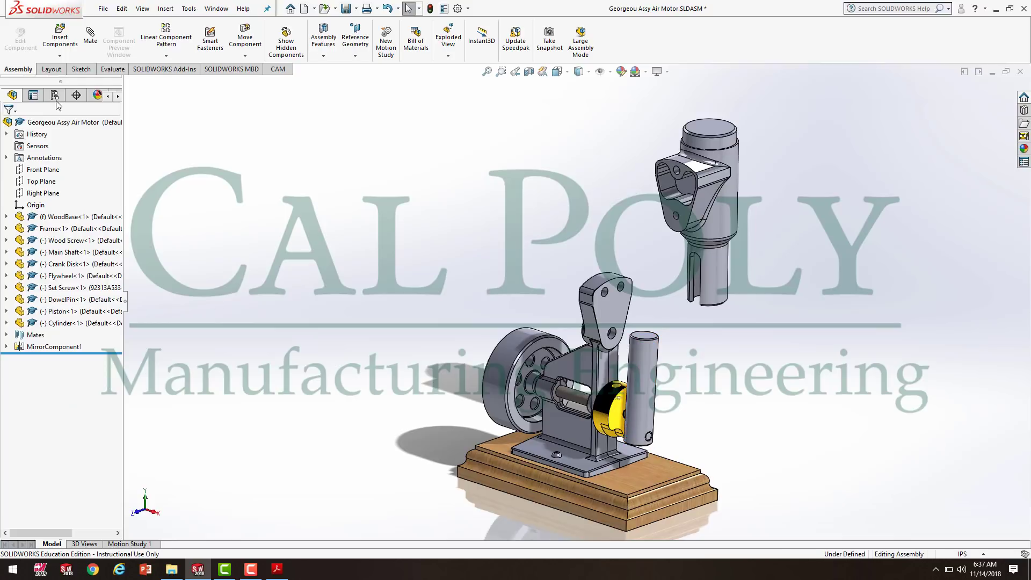
- Add a concentric mate between the cylinder's lower mounting hole and the frame's lower hole, and pull the cylinder clear of the frame
click(95, 37)
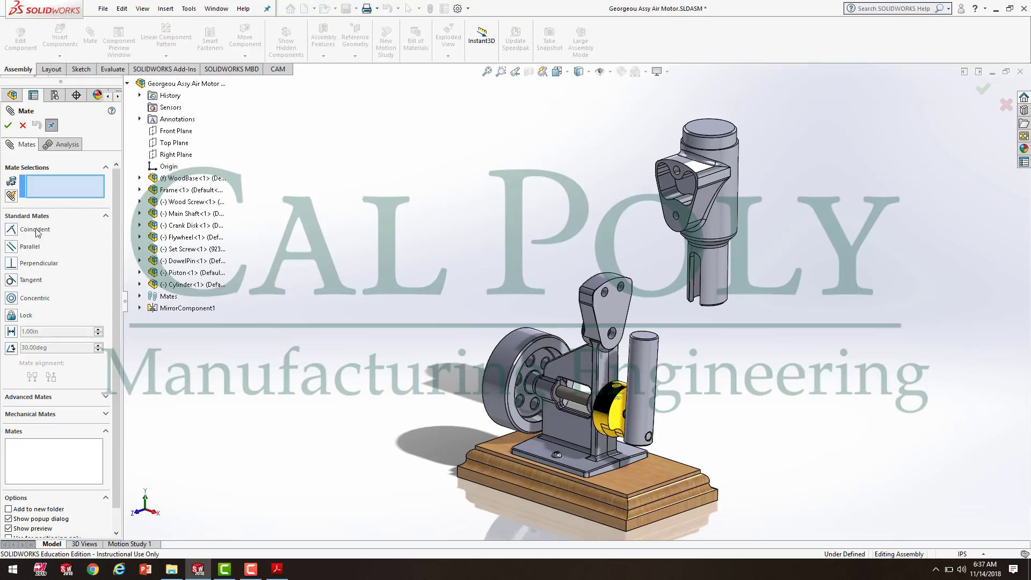
click(14, 300)
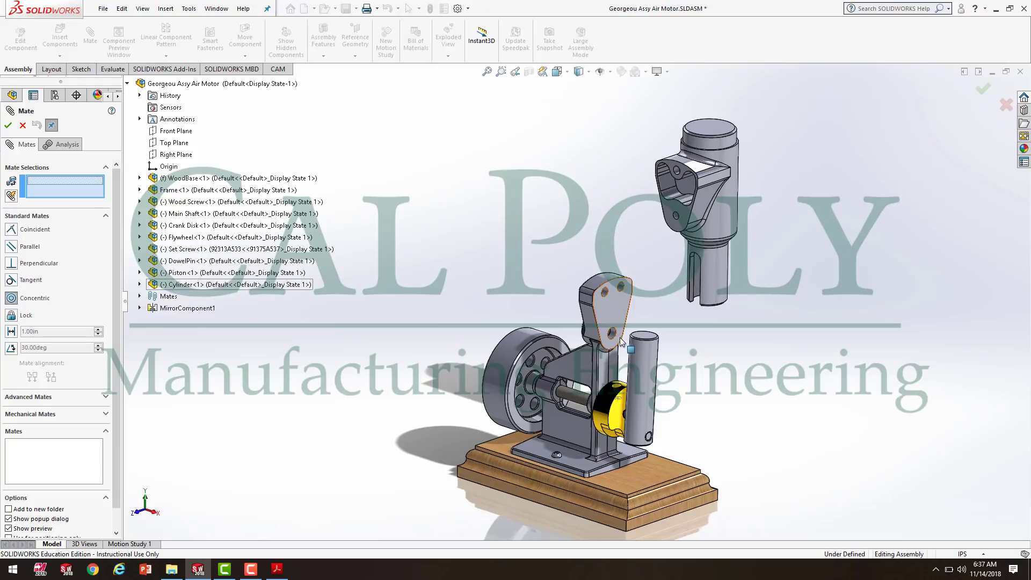
click(676, 226)
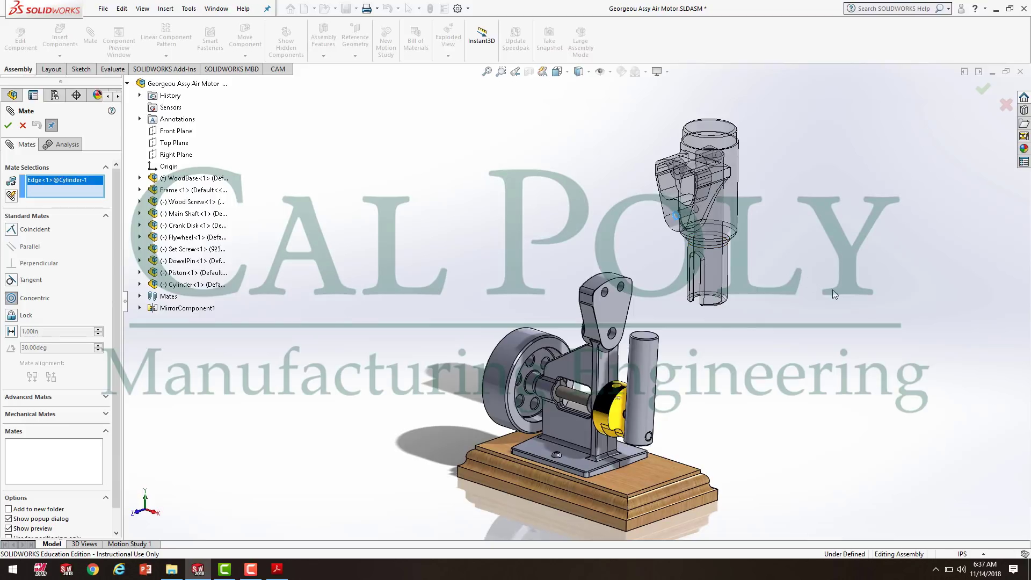
click(613, 335)
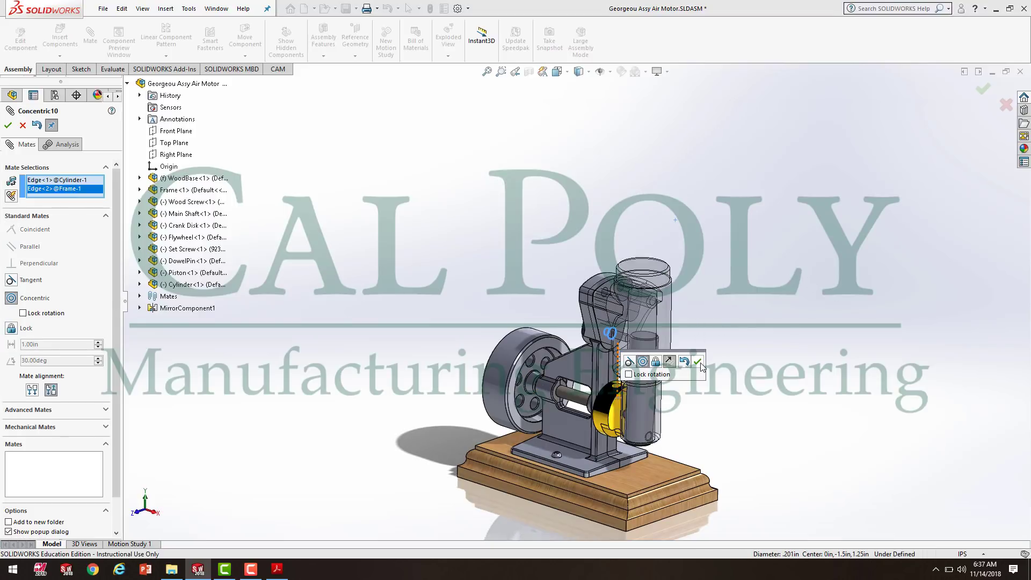
click(698, 362)
drag(641, 337, 765, 352)
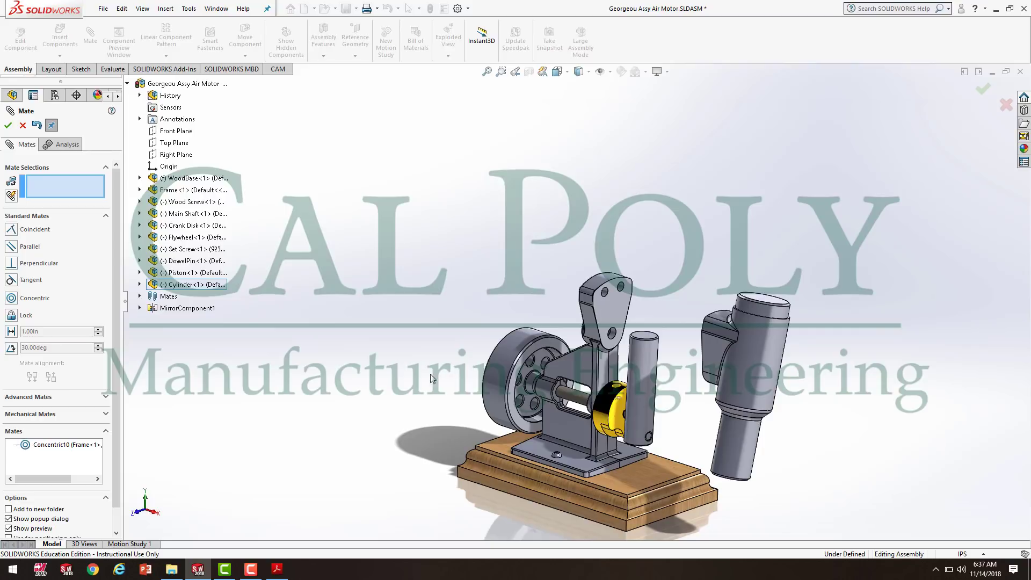
- Add a concentric mate between the piston's outer face and the cylinder's bore, and move the cylinder to test the fit
click(11, 300)
click(643, 375)
middle_drag(844, 528, 838, 430)
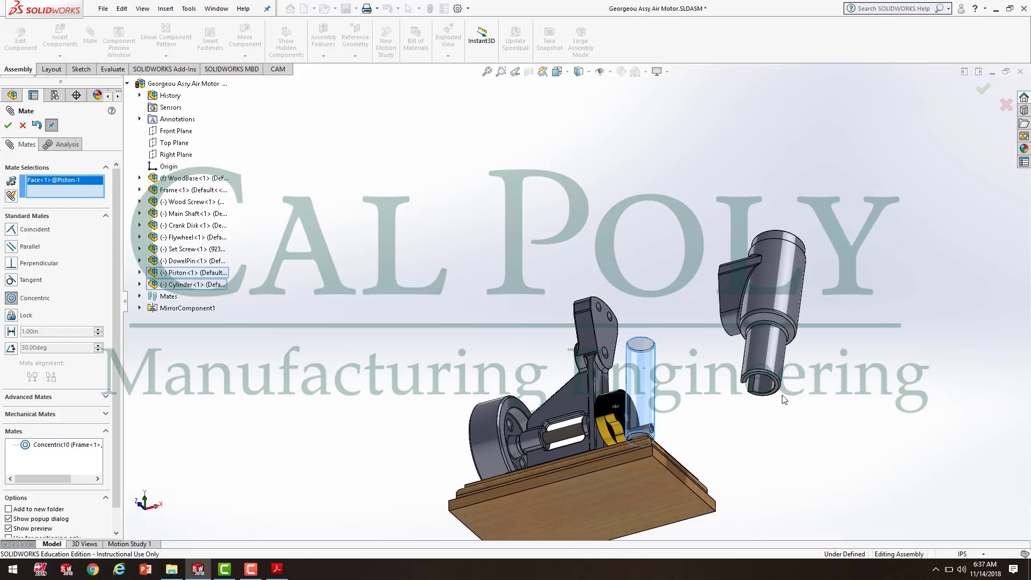
click(767, 383)
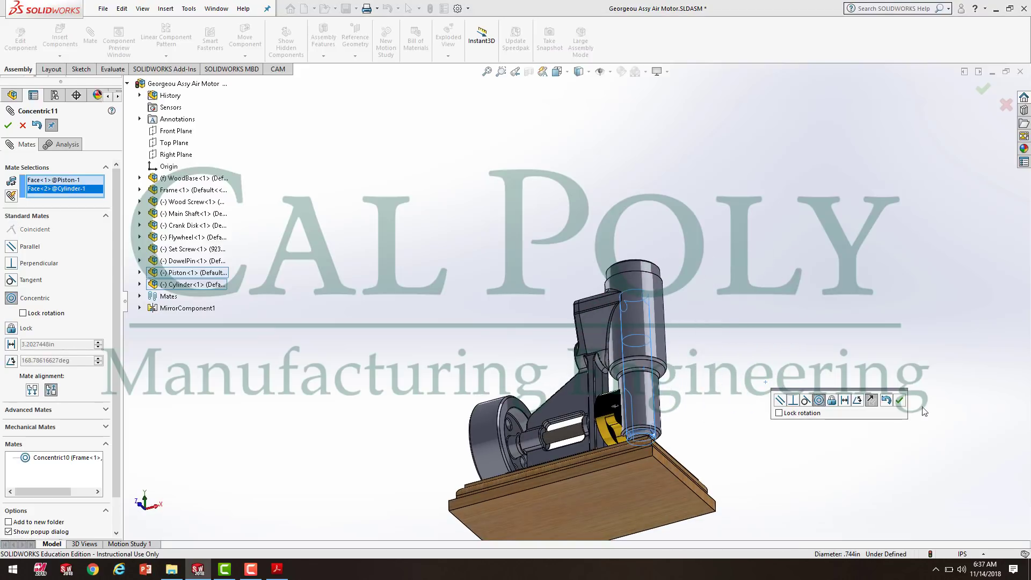
click(900, 402)
middle_drag(746, 297, 640, 291)
drag(641, 291, 715, 349)
- Add a coincident mate between the frame's front mounting face and the cylinder's flat mounting face
middle_drag(584, 215, 500, 268)
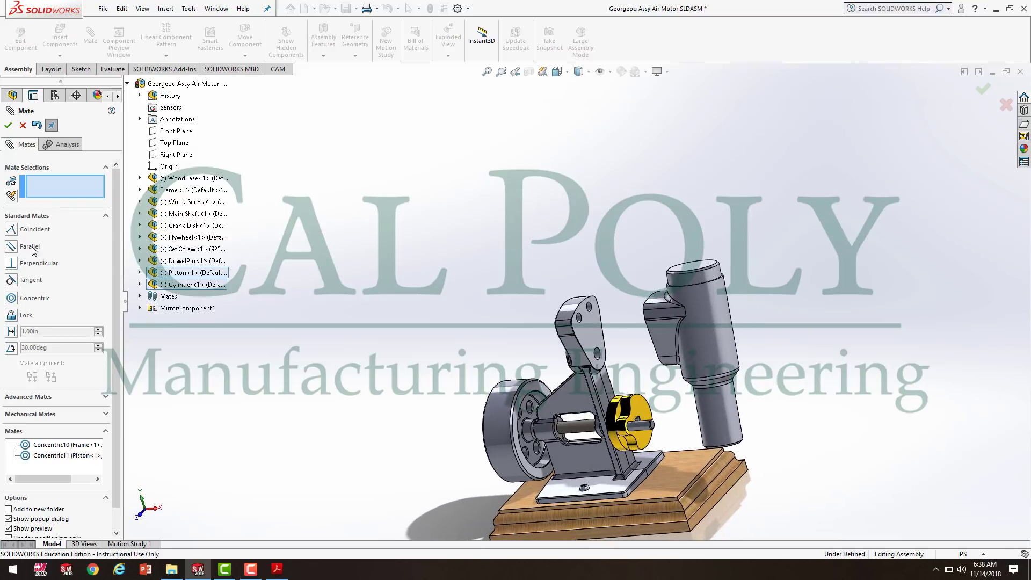
click(588, 334)
middle_drag(537, 338, 682, 352)
click(671, 345)
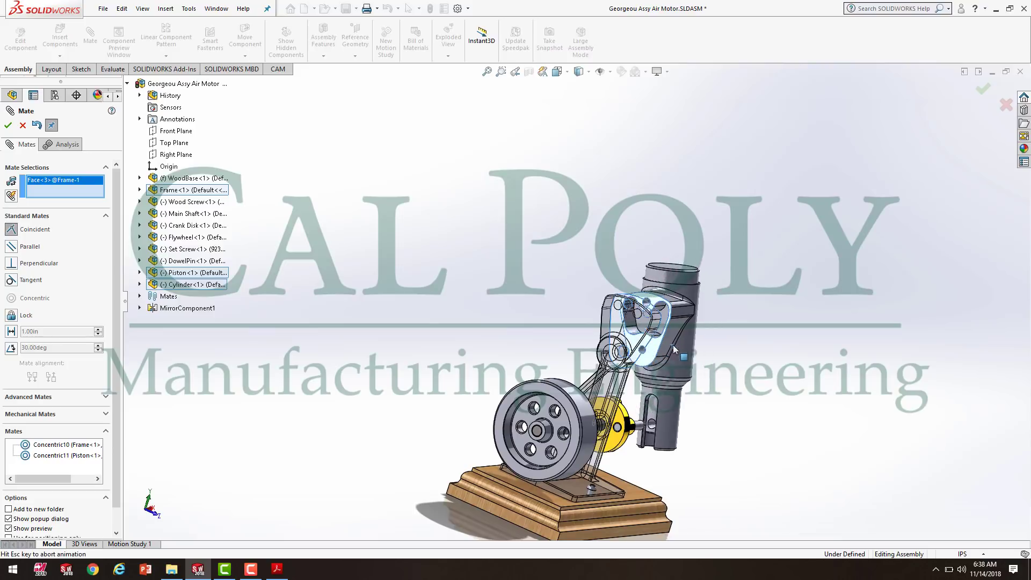
click(809, 369)
- Turn the flywheel to check how the crank disk, piston and cylinder move together
middle_drag(824, 357, 461, 420)
drag(516, 398, 513, 454)
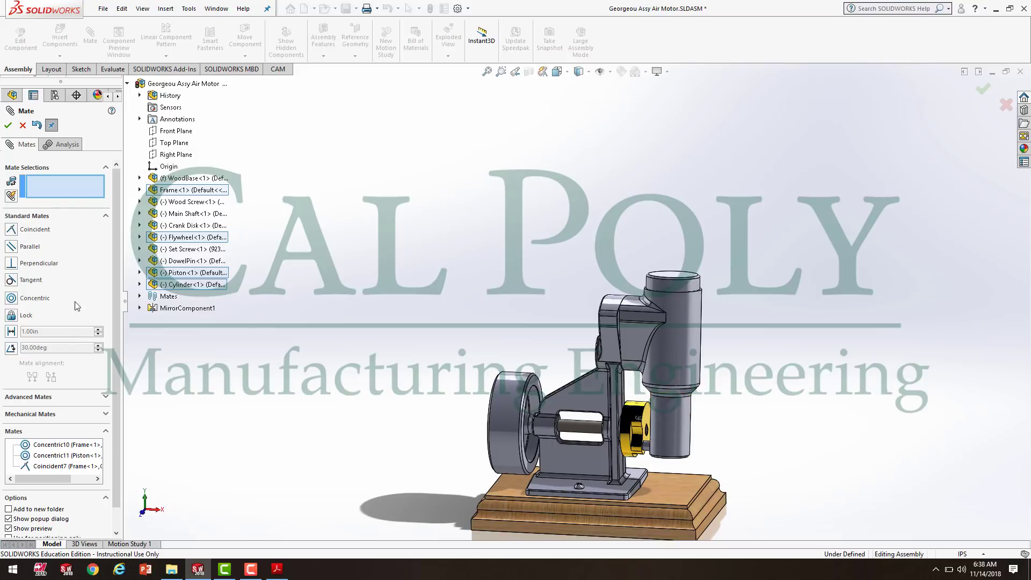
mouse_move(503, 417)
mouse_down()
mouse_move(539, 359)
mouse_move(515, 426)
mouse_move(500, 379)
mouse_move(528, 398)
mouse_move(495, 414)
mouse_move(507, 400)
mouse_up()
- Examine from behind the frame's pivot hole and the cylinder's tapped hole behind it, and close the Mate command
scroll(824, 334, up, 6)
scroll(608, 338, down, 1)
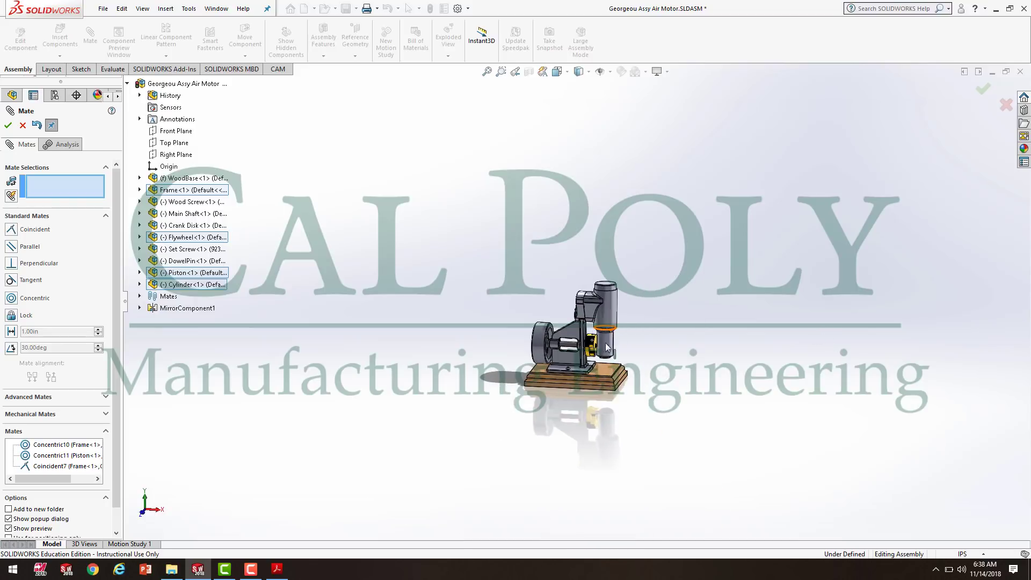
middle_drag(698, 324, 578, 315)
scroll(580, 316, down, 5)
middle_drag(674, 304, 569, 271)
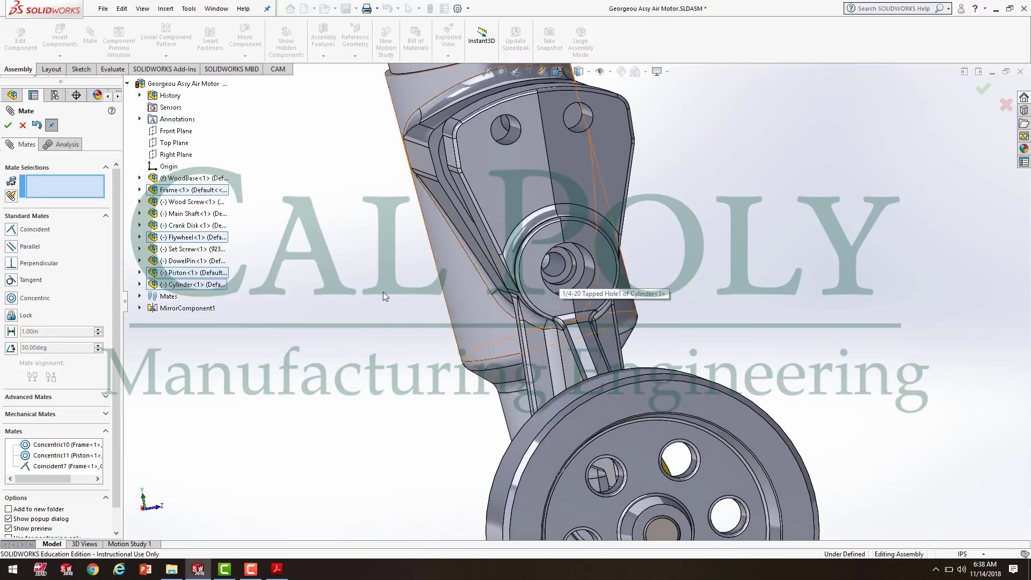
scroll(359, 296, down, 3)
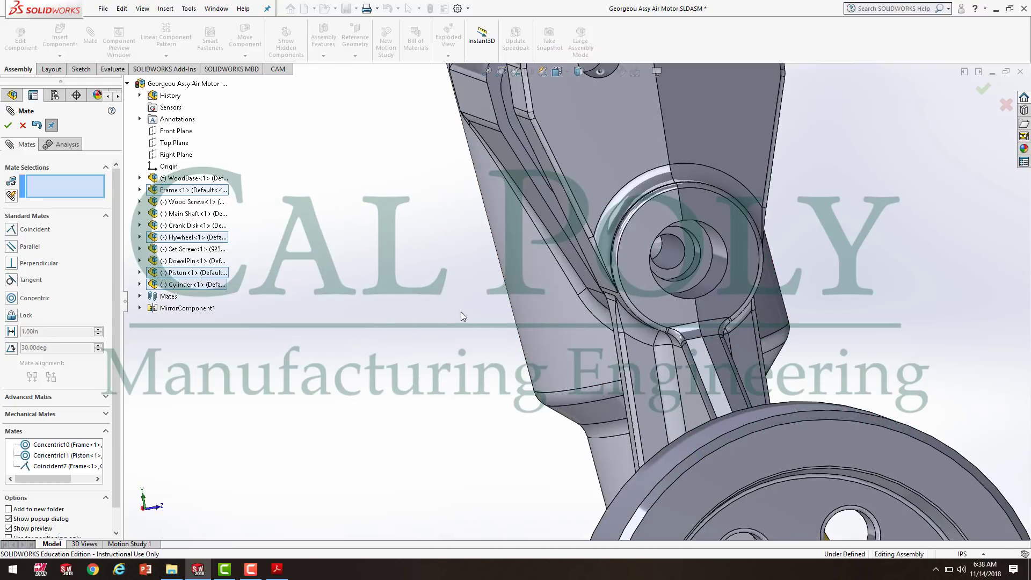
scroll(502, 322, up, 3)
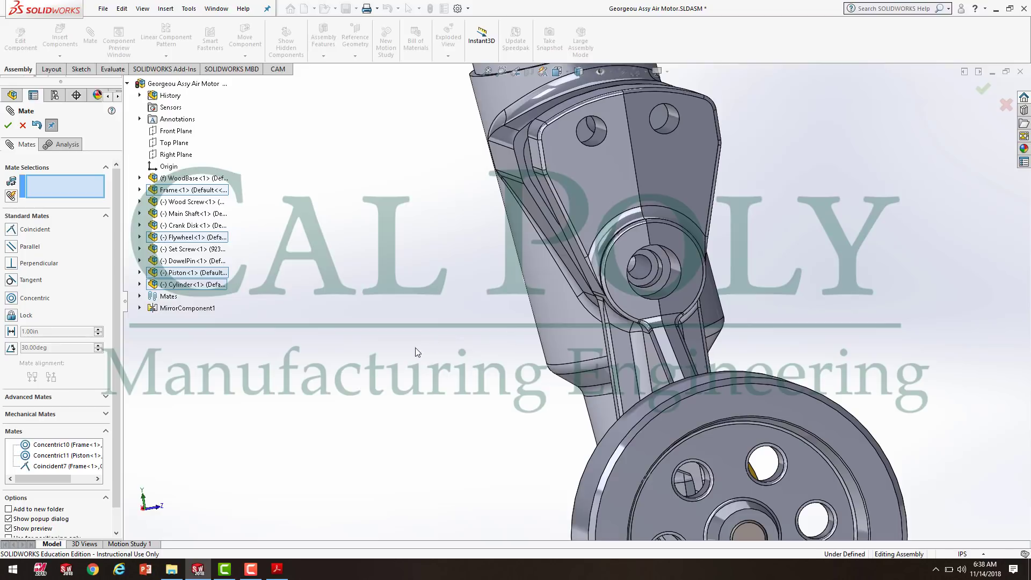
click(25, 125)
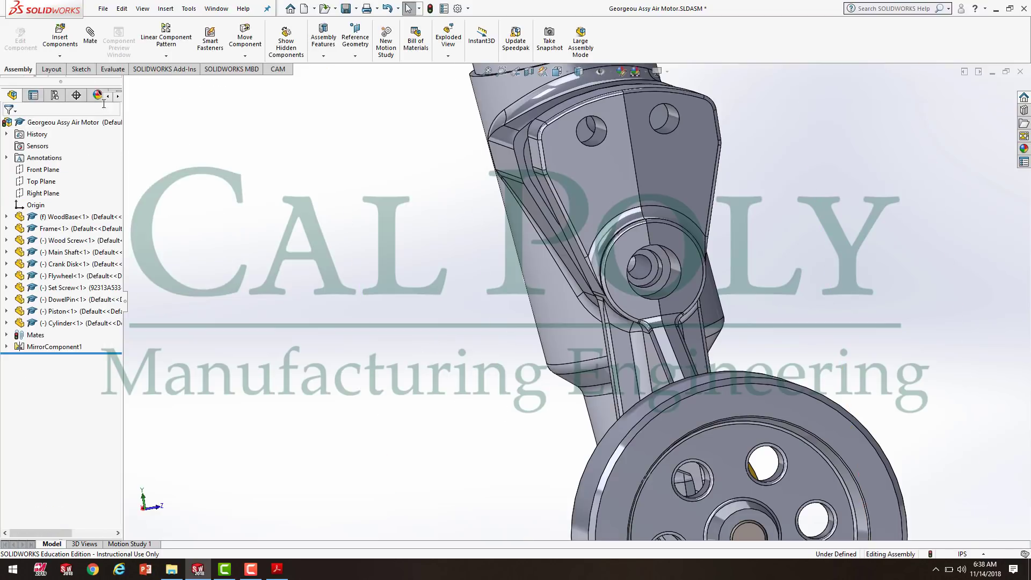
- Insert the Shoulder Bolt part and place it in the free space beside the frame
click(60, 37)
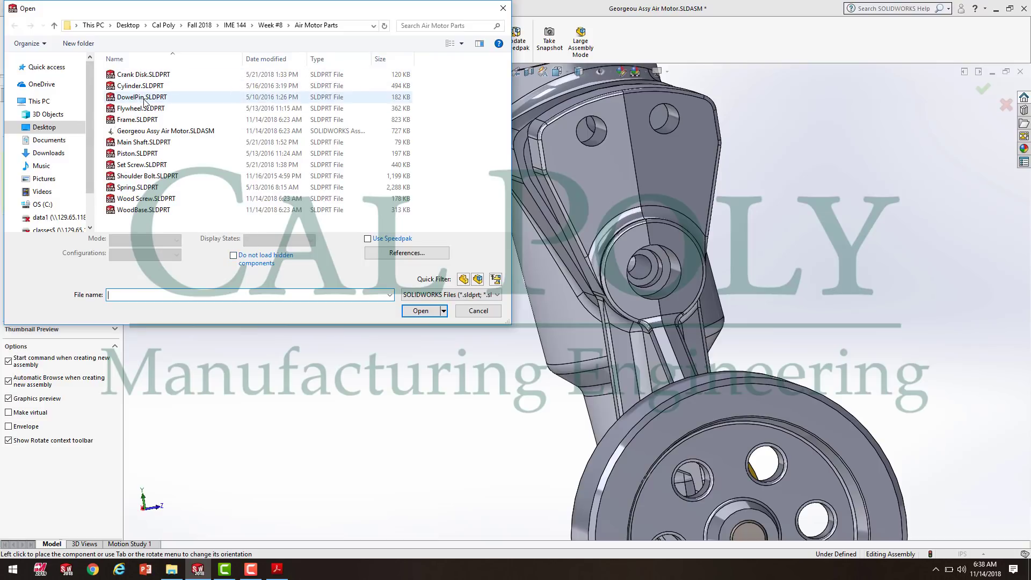
click(161, 176)
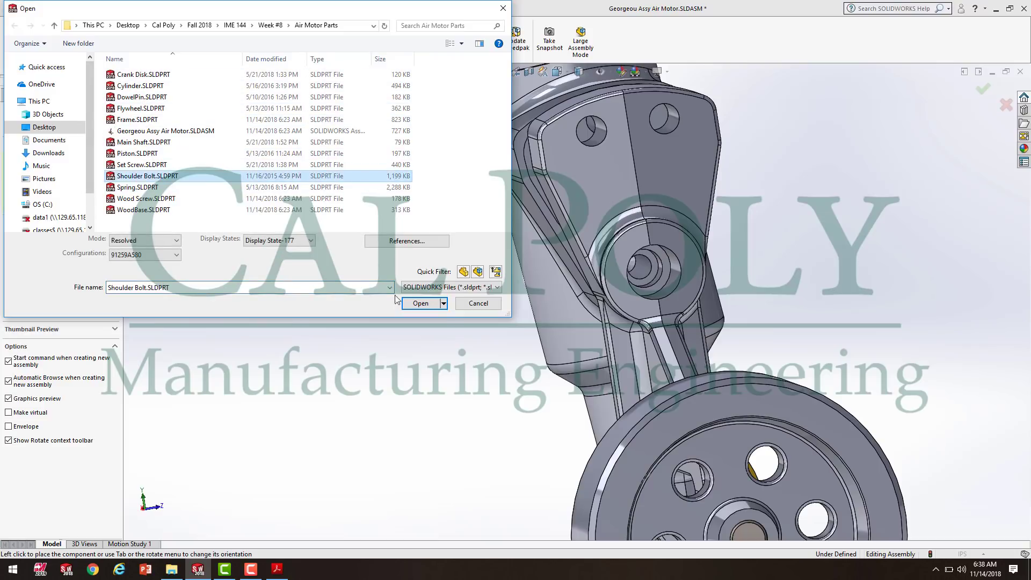
click(428, 307)
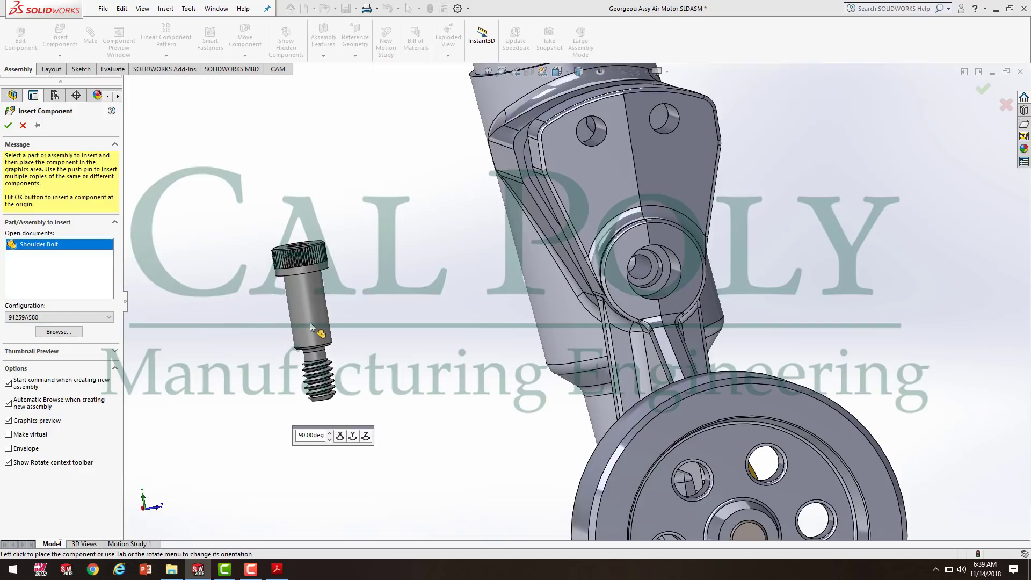
click(390, 343)
- Insert the Spring part and place it between the shoulder bolt and the frame
click(61, 42)
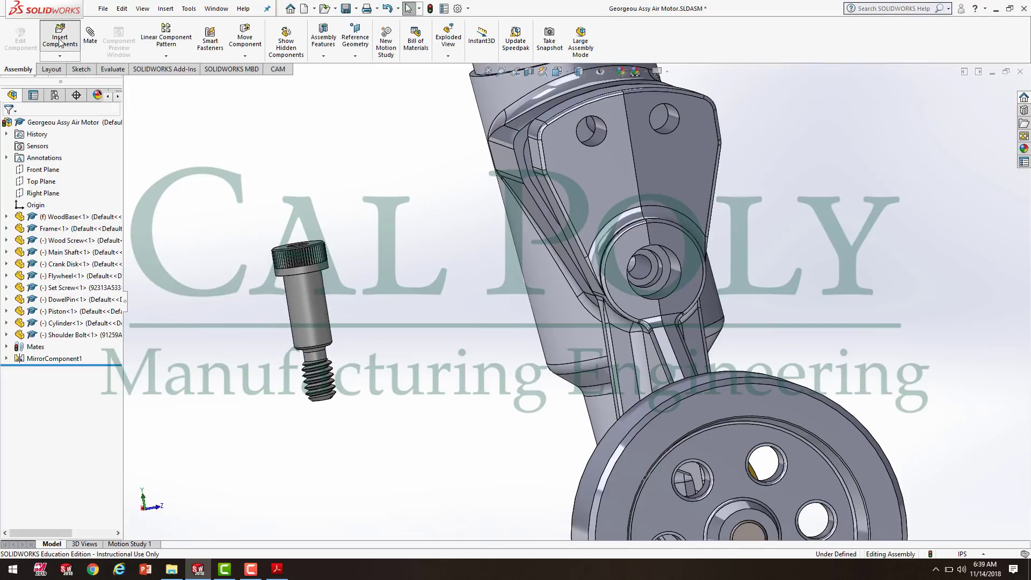
click(138, 187)
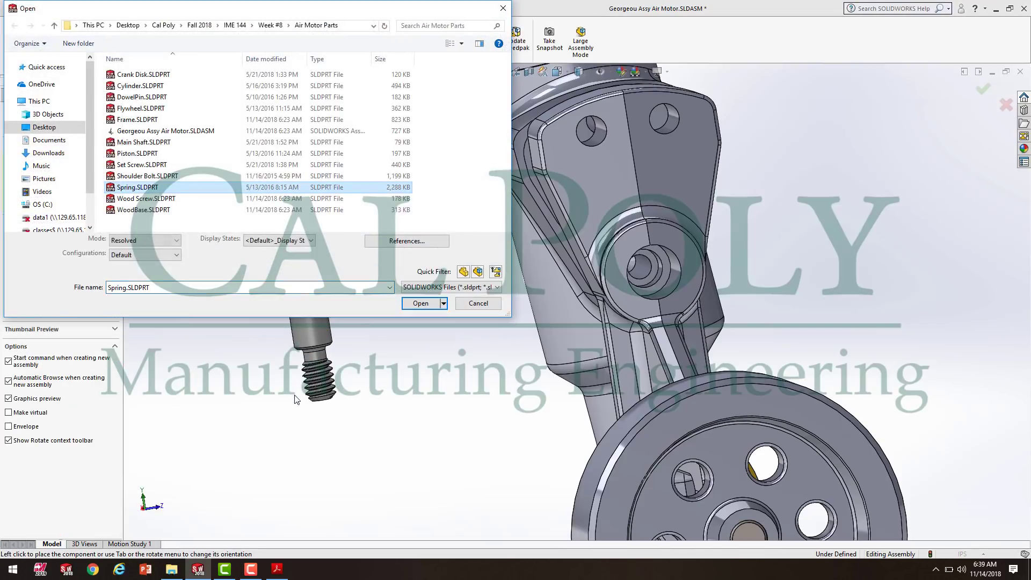
click(423, 305)
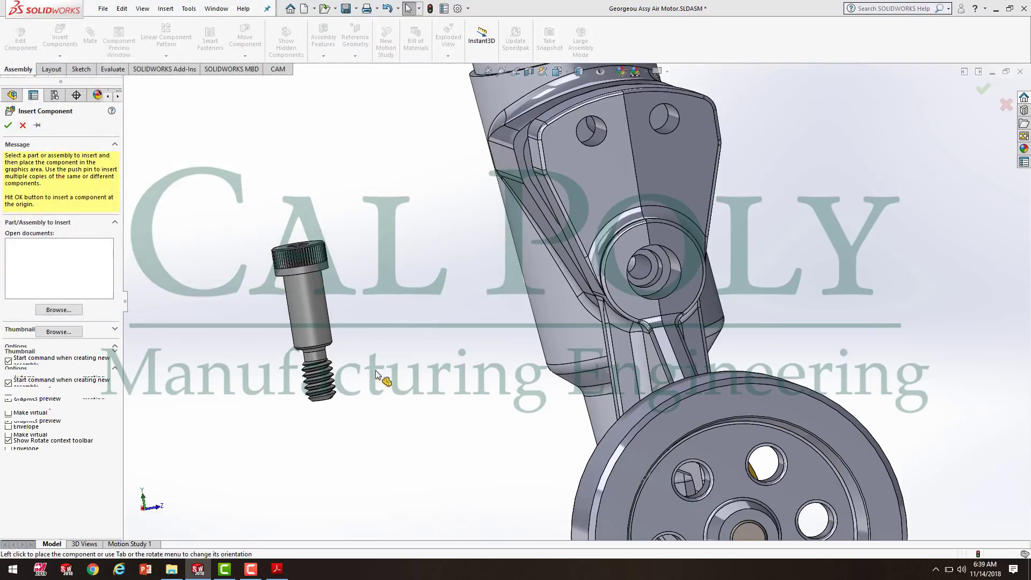
click(469, 410)
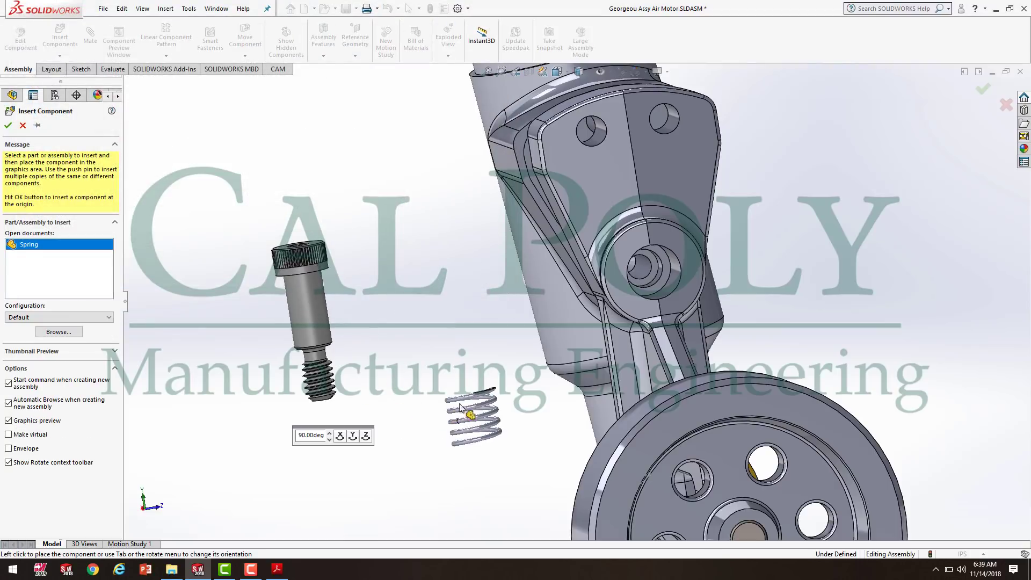
- Start the Mate command and show the hidden Sketch1 circle of the Spring part
middle_drag(409, 373, 433, 442)
scroll(457, 419, down, 3)
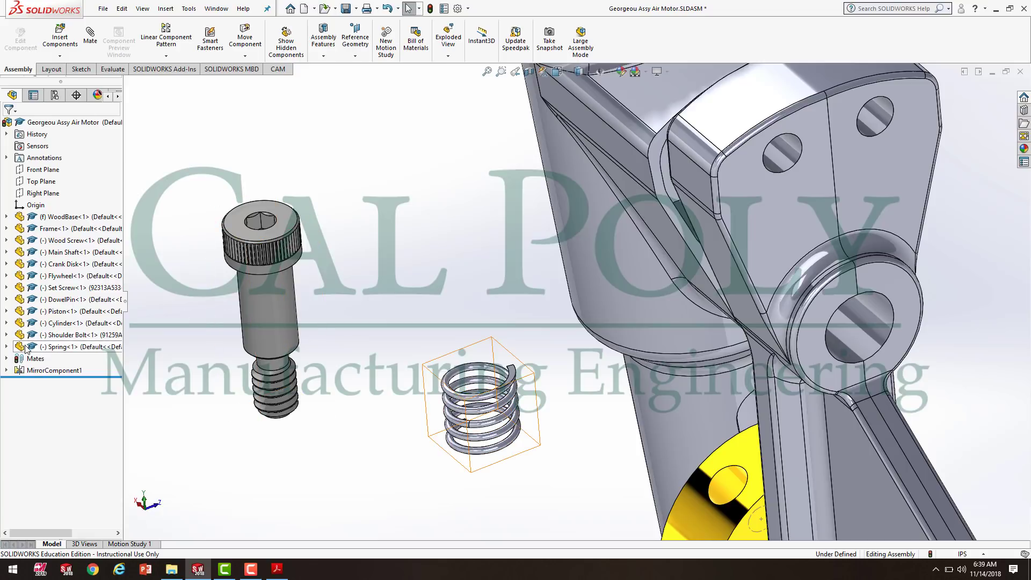
click(6, 347)
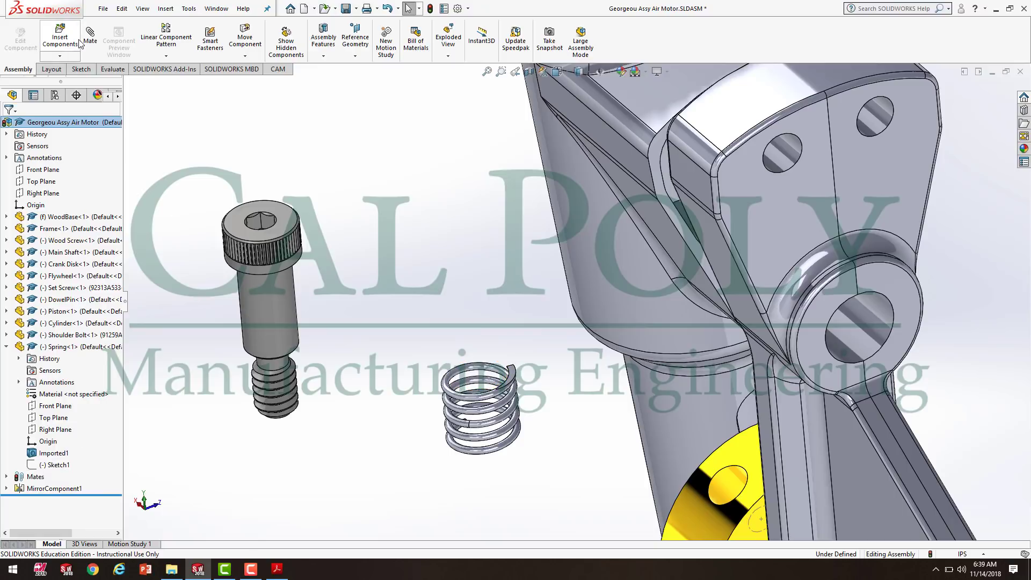
click(60, 35)
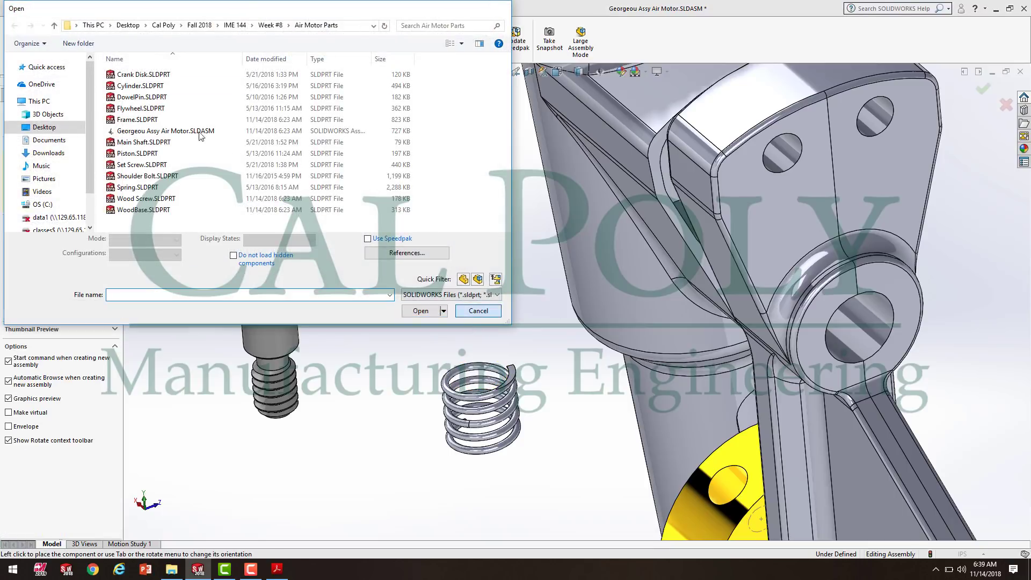
click(23, 125)
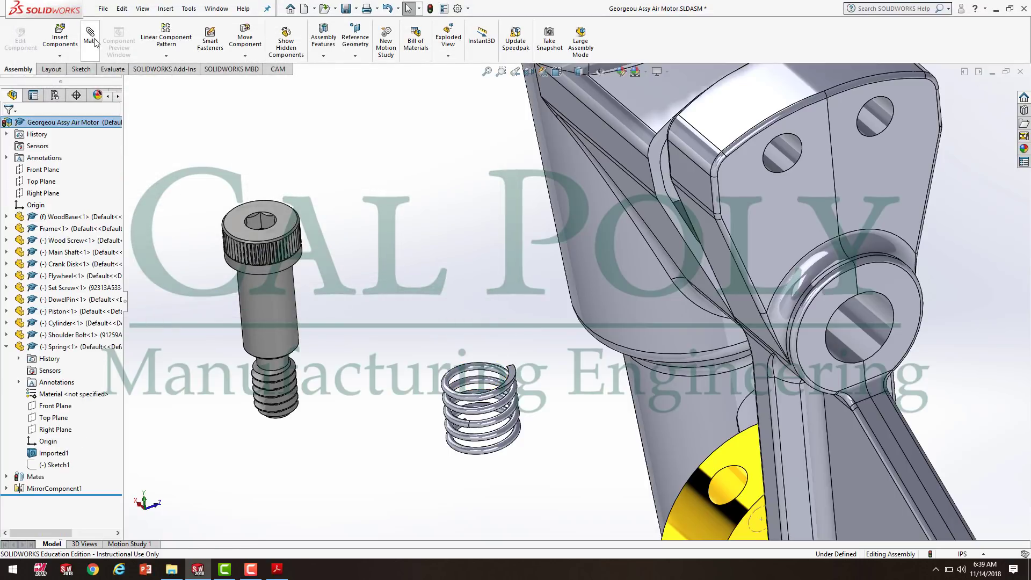
click(90, 35)
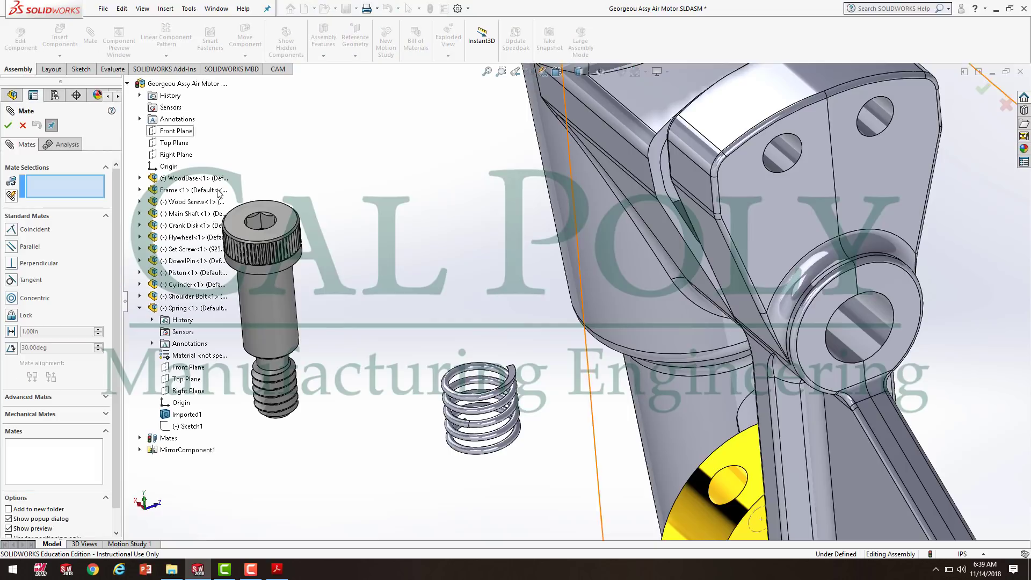
right_click(185, 428)
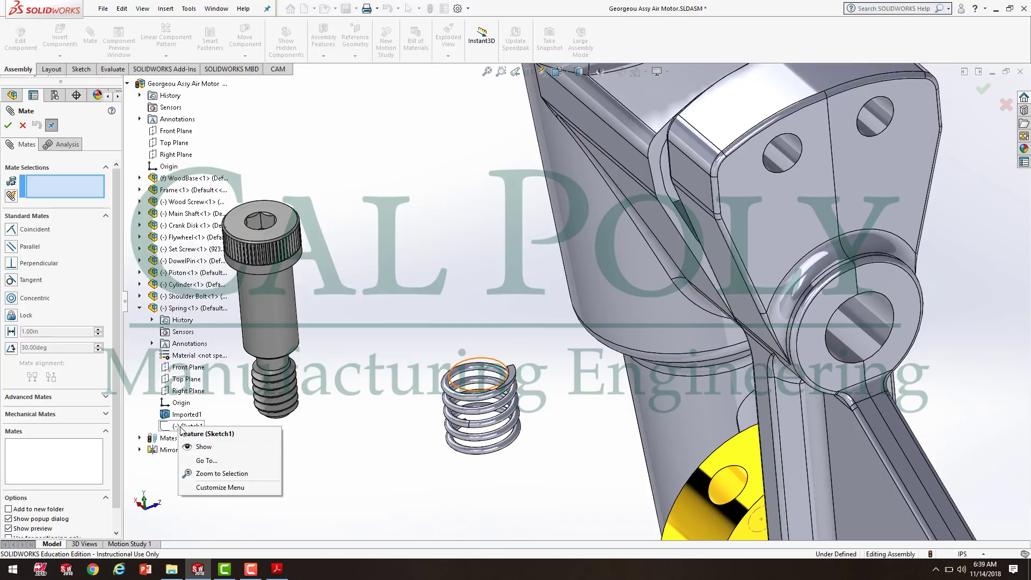
click(200, 448)
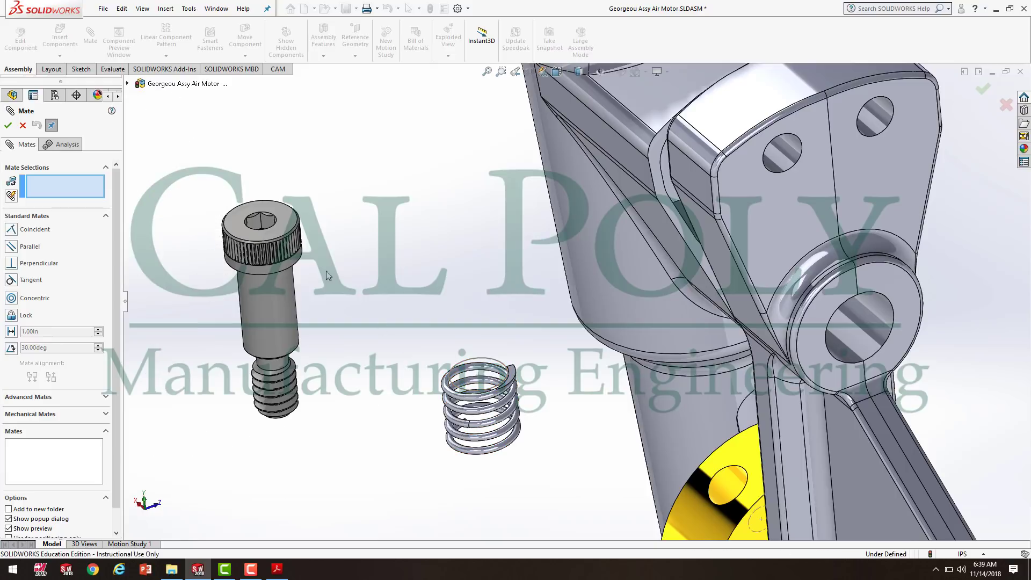
- Mate the spring's Sketch1 circle concentric with the shoulder bolt's smooth cylindrical shoulder
click(481, 357)
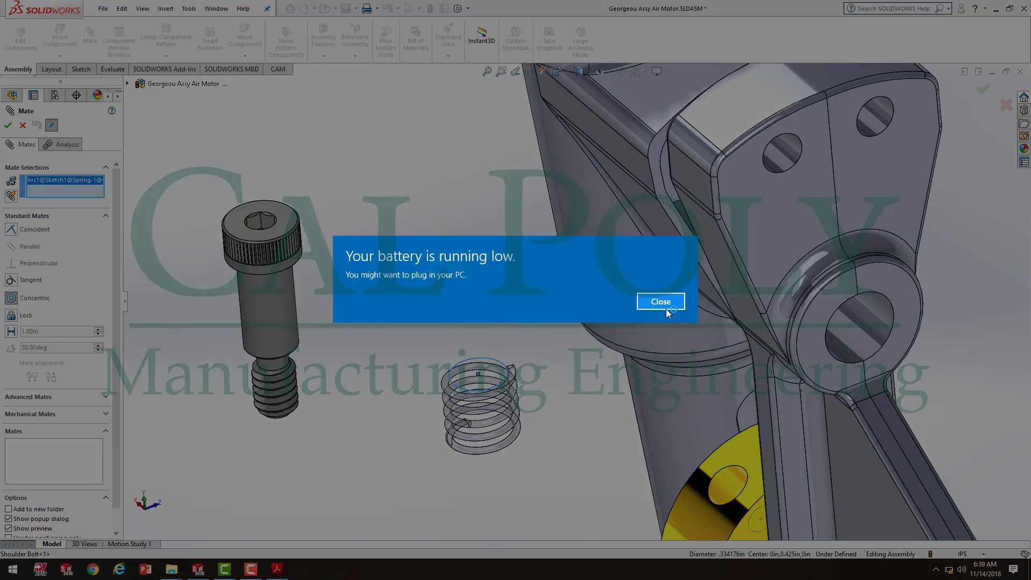
click(667, 308)
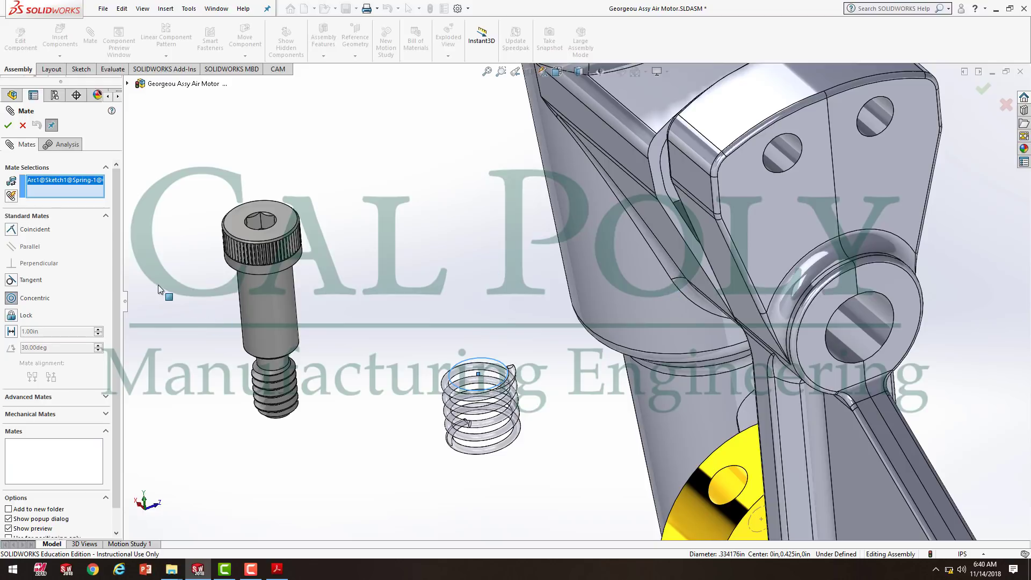
click(273, 313)
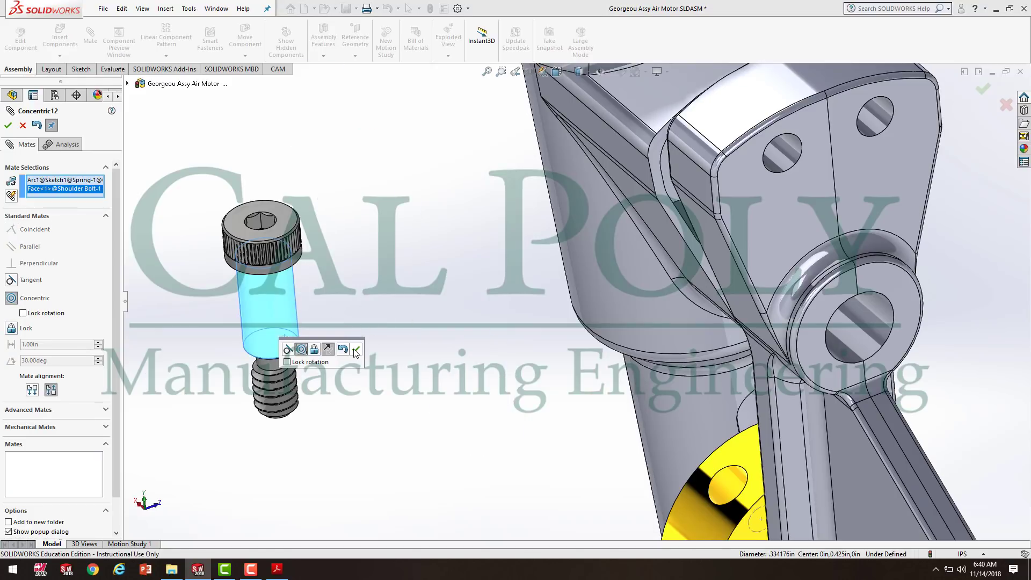
click(355, 350)
- Add a coincident mate between the flat end face of the spring and the underside of the shoulder bolt's head
scroll(376, 299, up, 3)
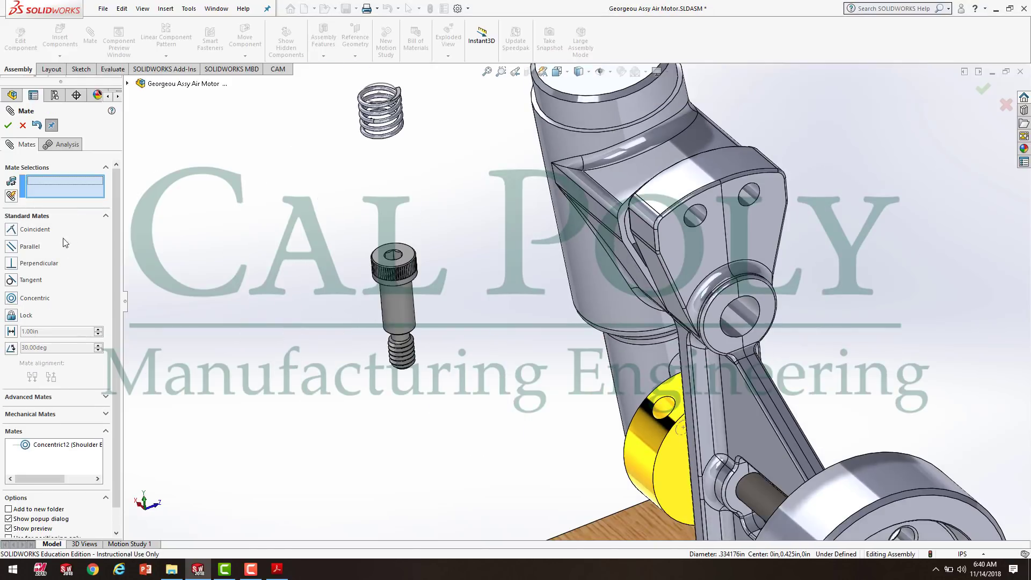
click(10, 230)
scroll(411, 112, down, 5)
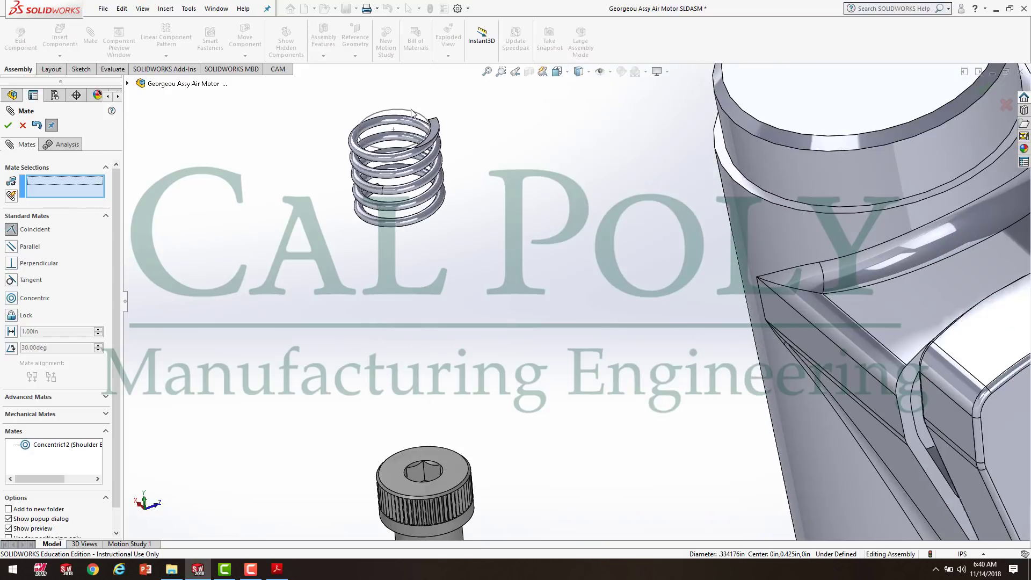
click(434, 127)
scroll(537, 276, up, 5)
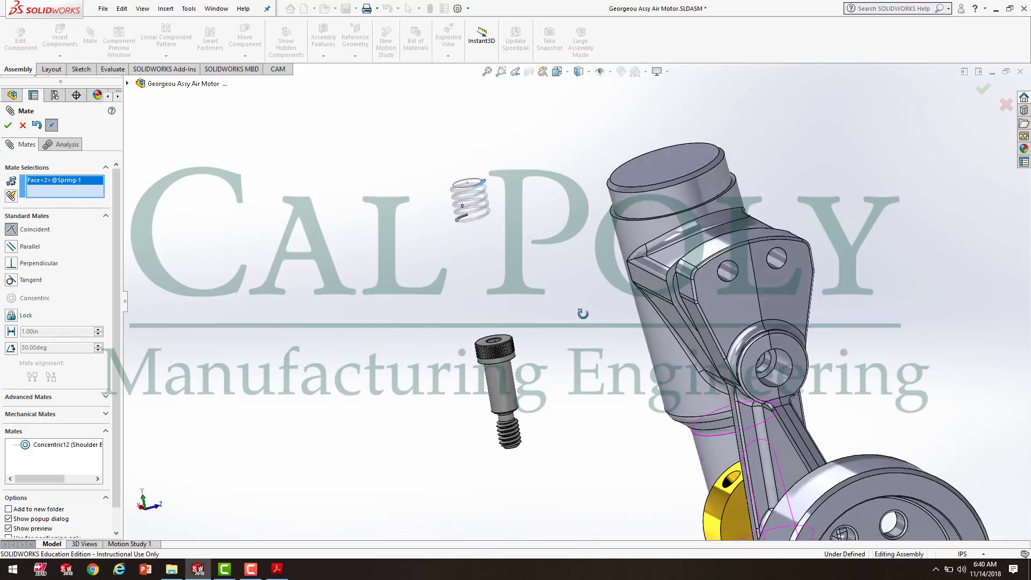
scroll(524, 338, down, 3)
click(504, 366)
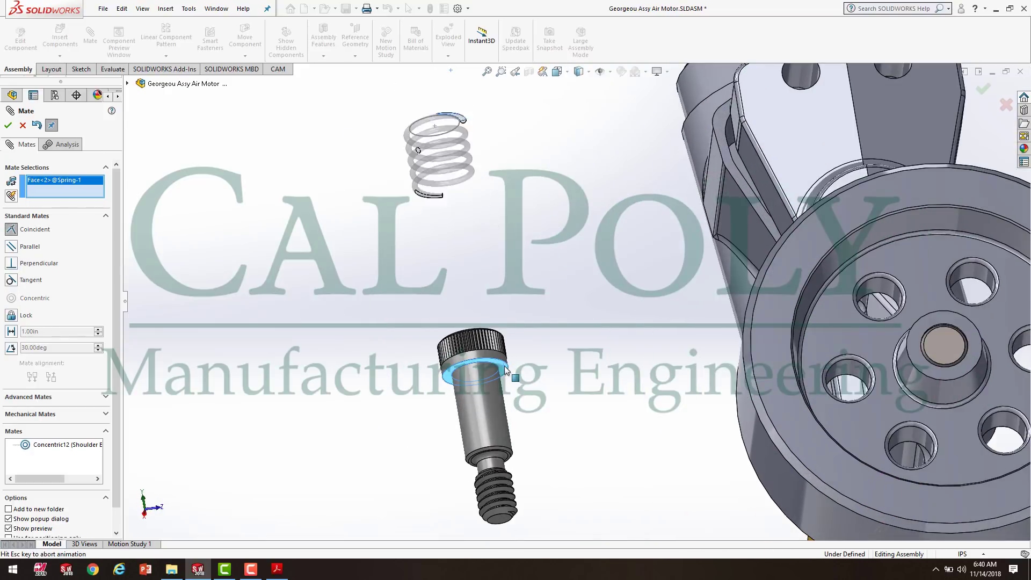
click(720, 427)
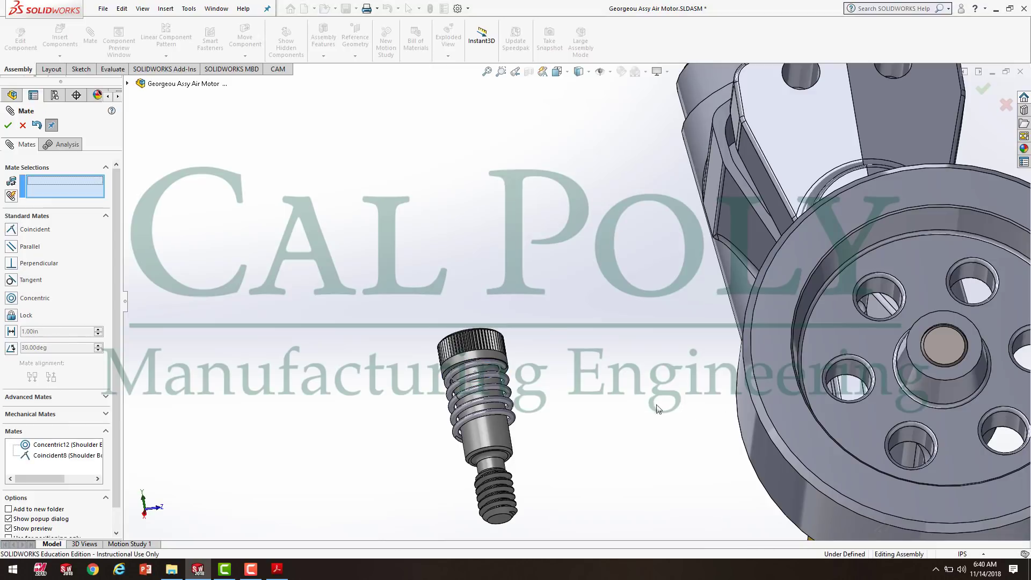
- Hide the Sketch1 circle of the Spring part
middle_drag(451, 266, 272, 279)
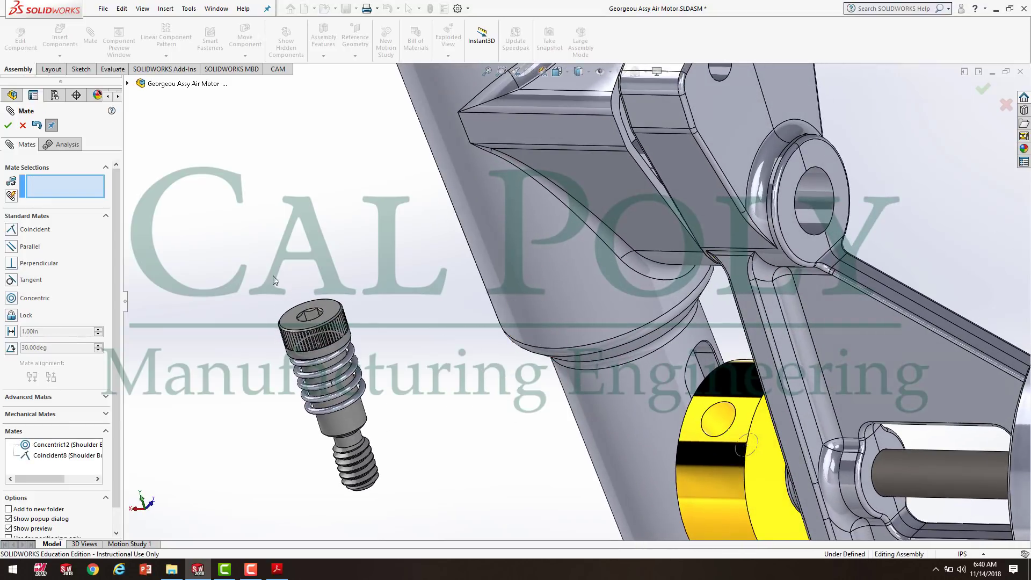
right_click(305, 361)
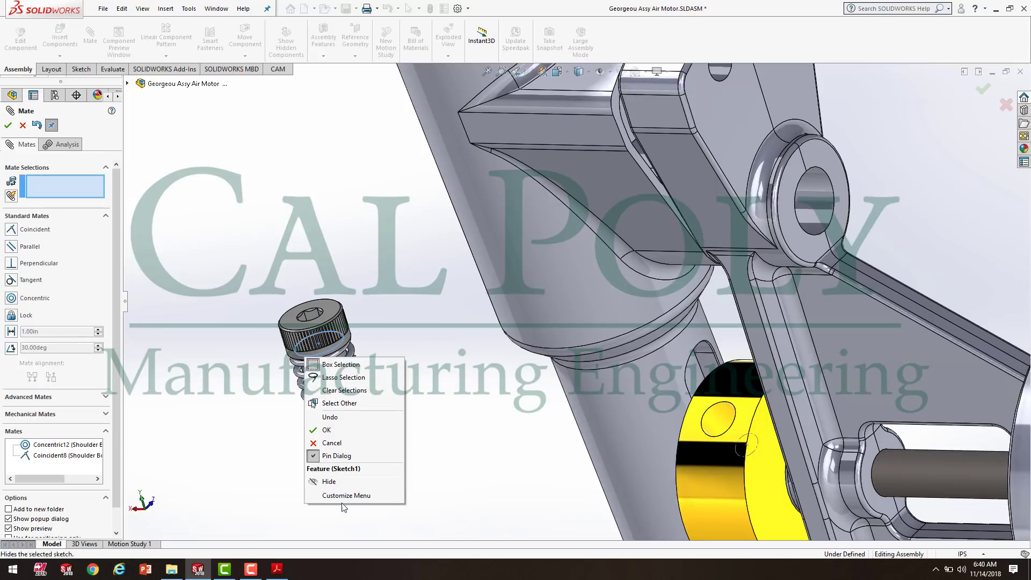
click(328, 482)
- Mate the shoulder bolt's smooth shoulder concentric with the pivot hole in the frame
middle_drag(474, 393, 457, 414)
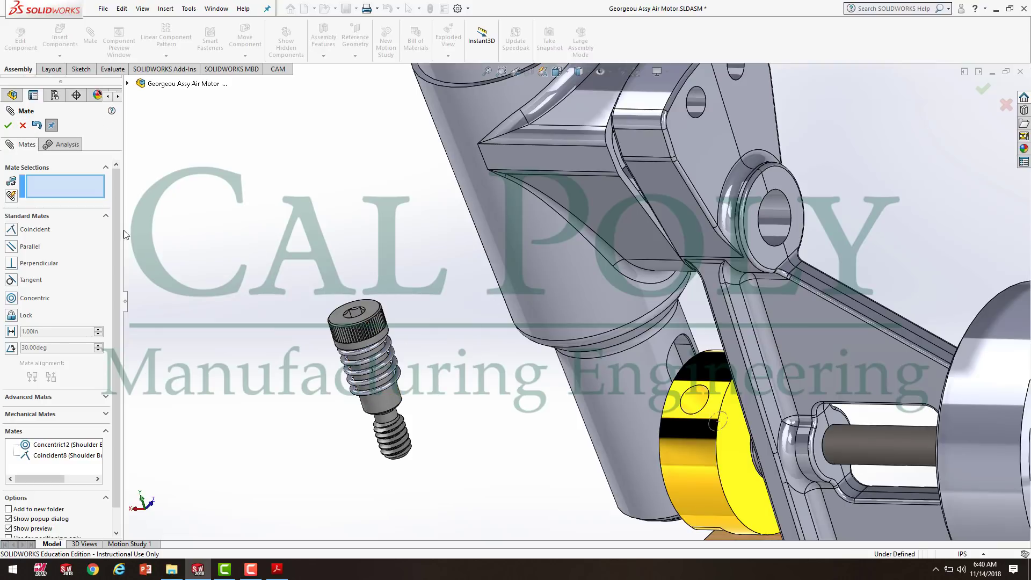
click(26, 299)
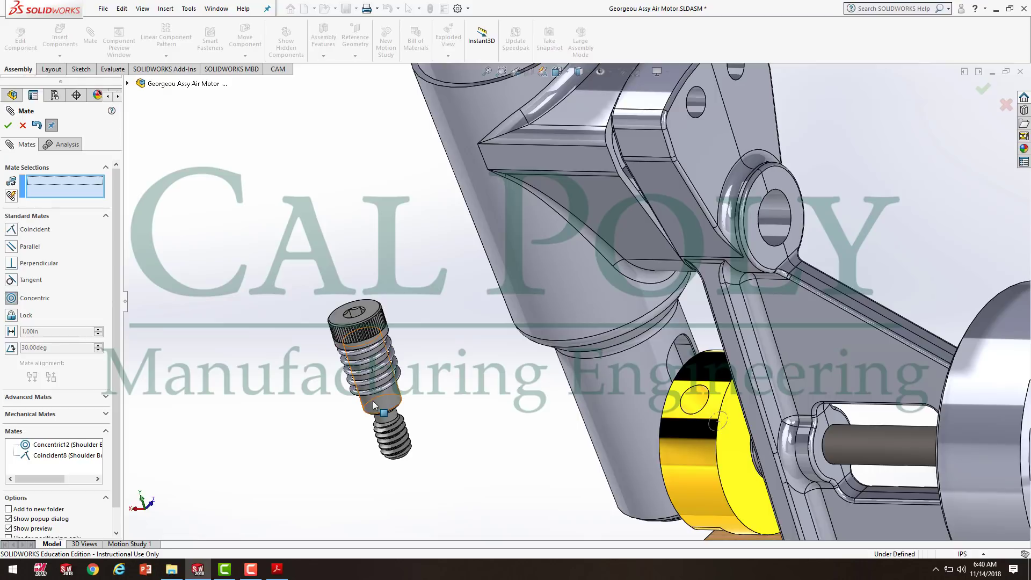
click(376, 393)
click(788, 226)
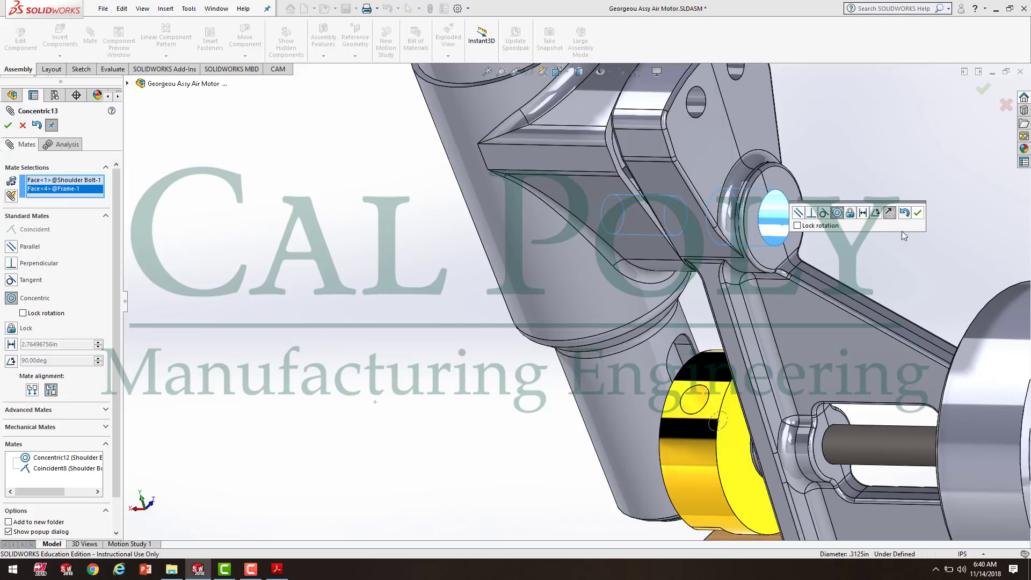
click(922, 214)
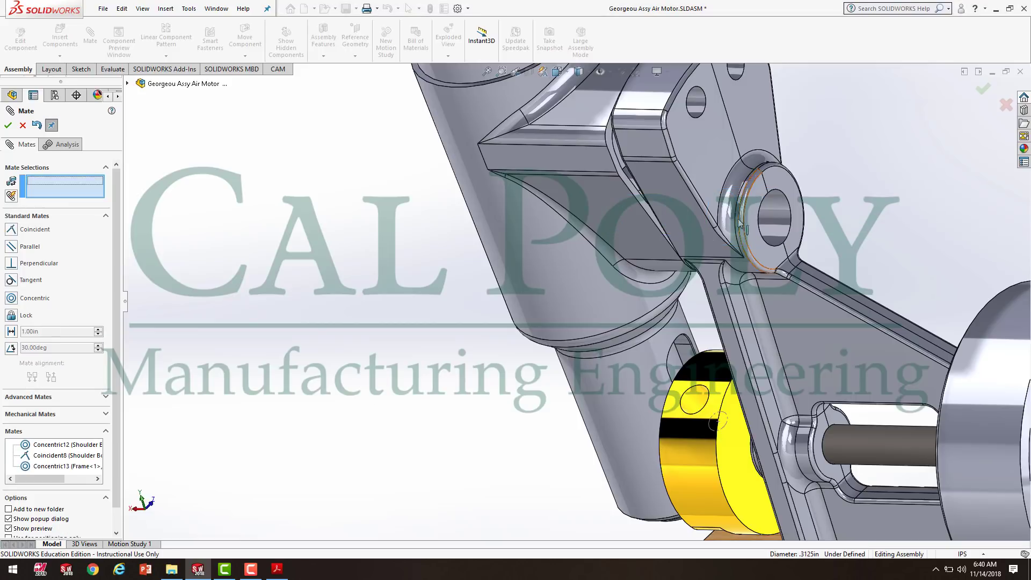
- Hide the frame, move the shoulder bolt with its spring out of the cylinder to above the flywheel, and close the Mate command
middle_drag(797, 277, 773, 271)
right_click(698, 214)
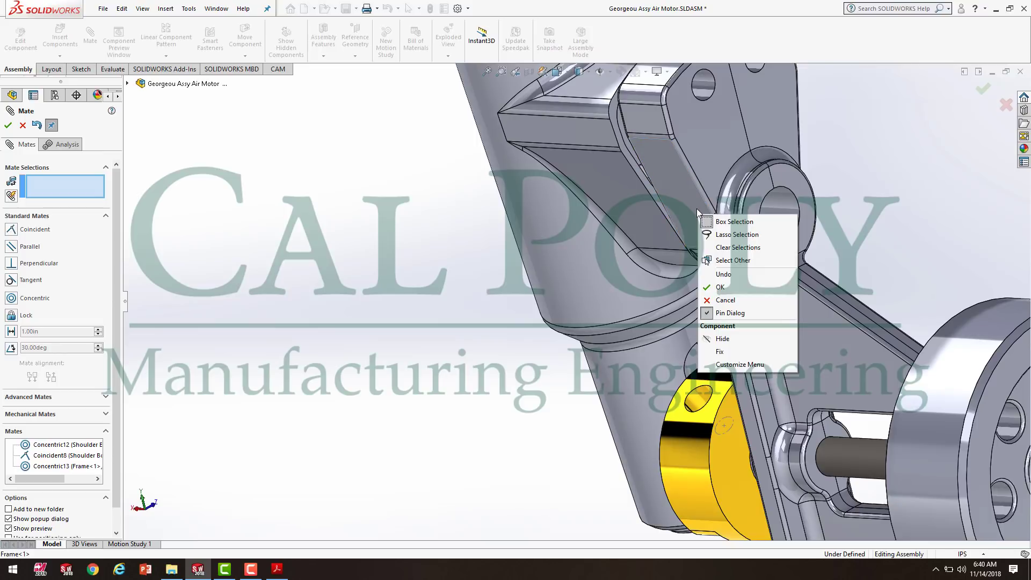
click(739, 339)
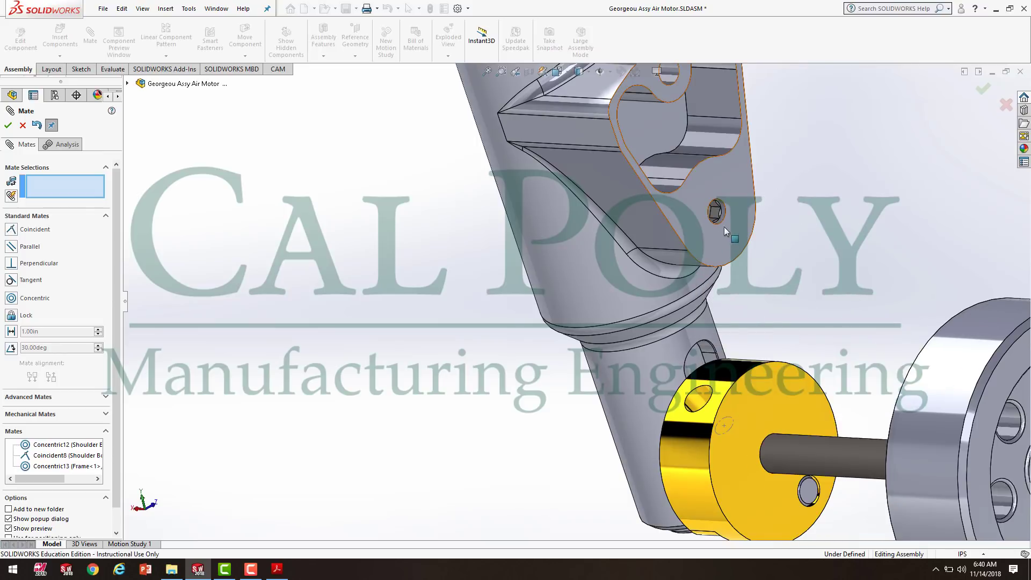
drag(717, 212, 812, 262)
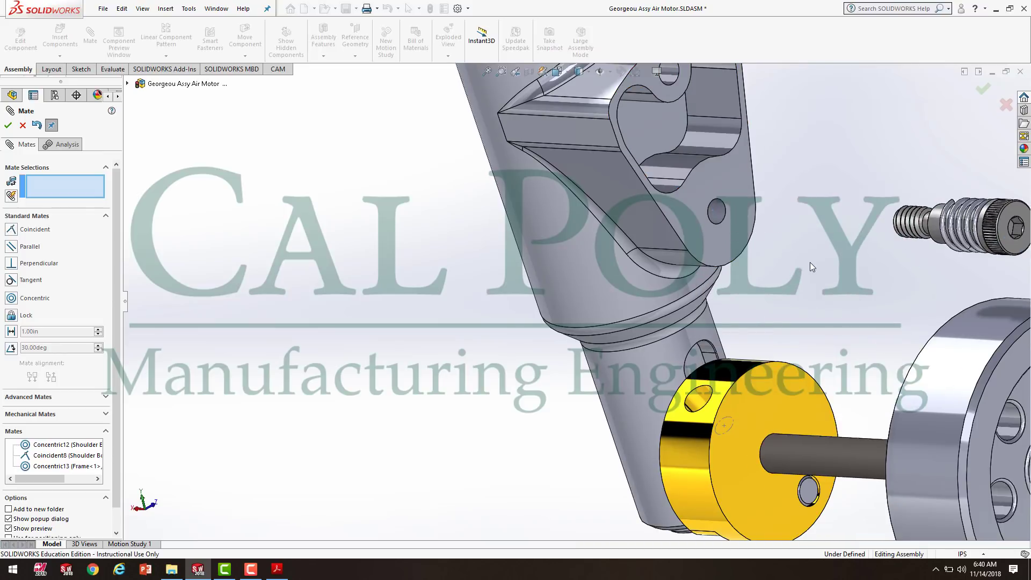
scroll(814, 261, down, 5)
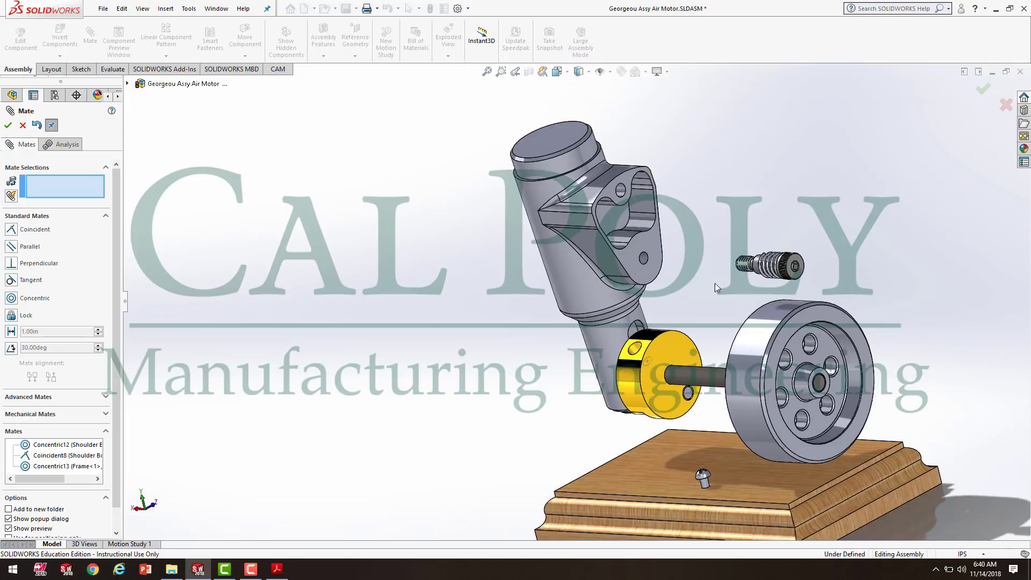
click(23, 125)
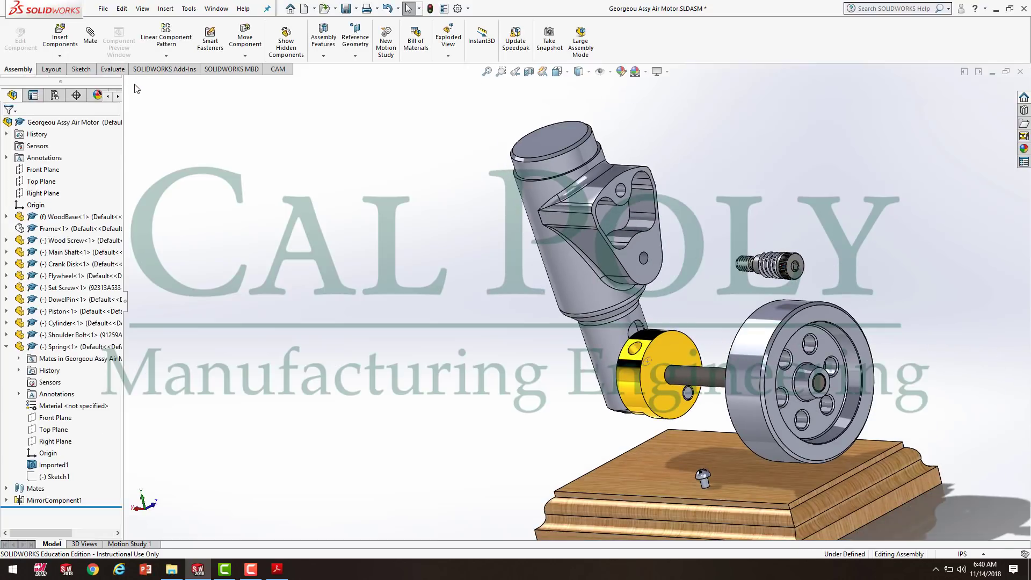
- Show the hidden frame again and start the Mate command for the shoulder bolt
right_click(57, 231)
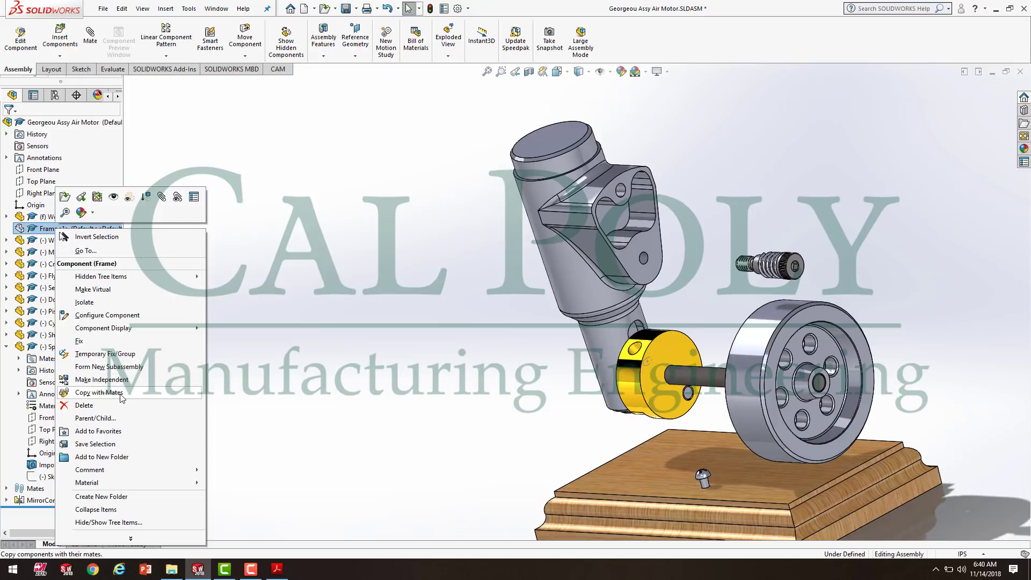
click(111, 196)
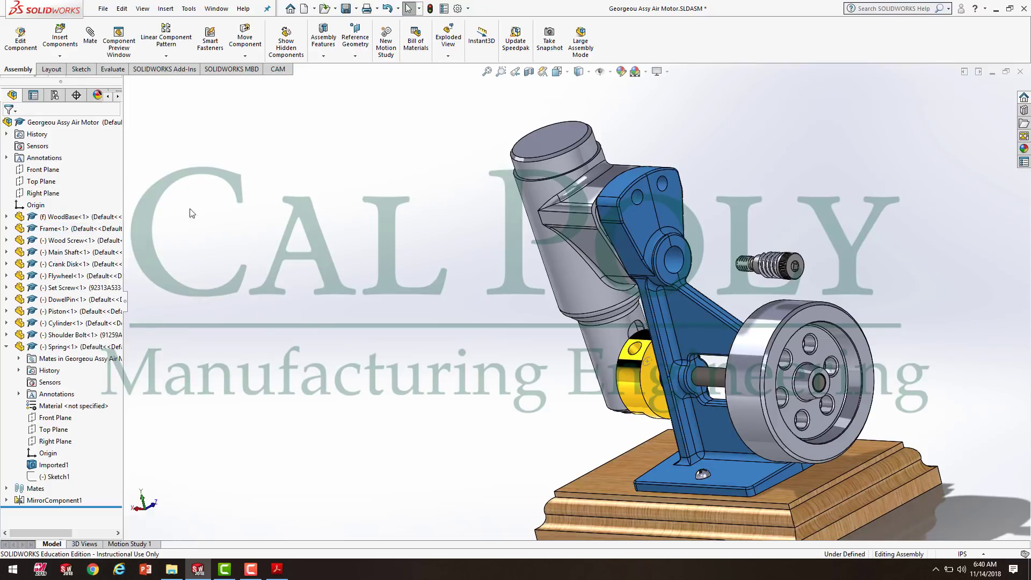
click(304, 303)
mouse_move(375, 344)
middle_down()
mouse_move(392, 267)
mouse_move(389, 339)
middle_up()
middle_drag(750, 281, 836, 312)
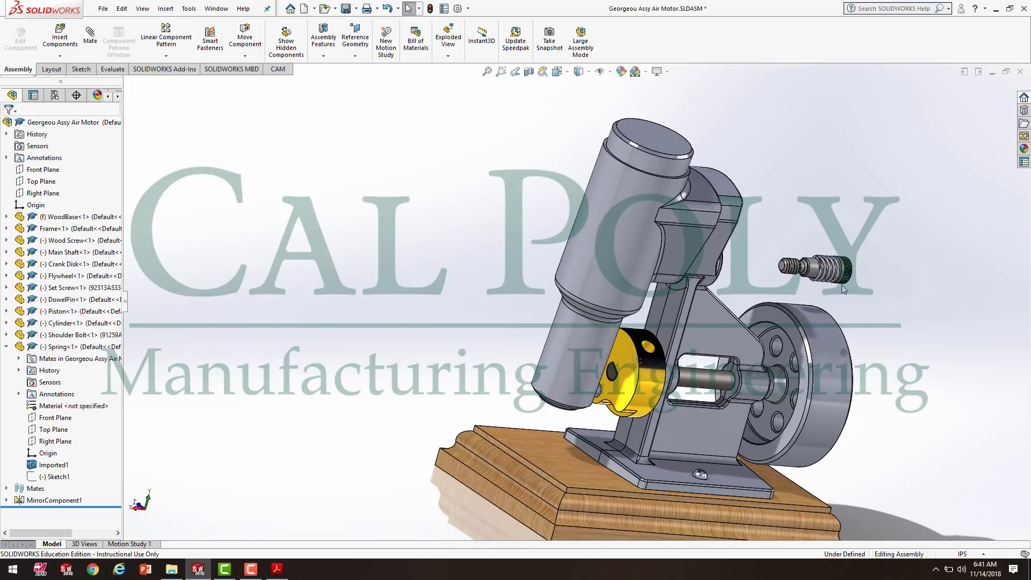
scroll(799, 261, down, 5)
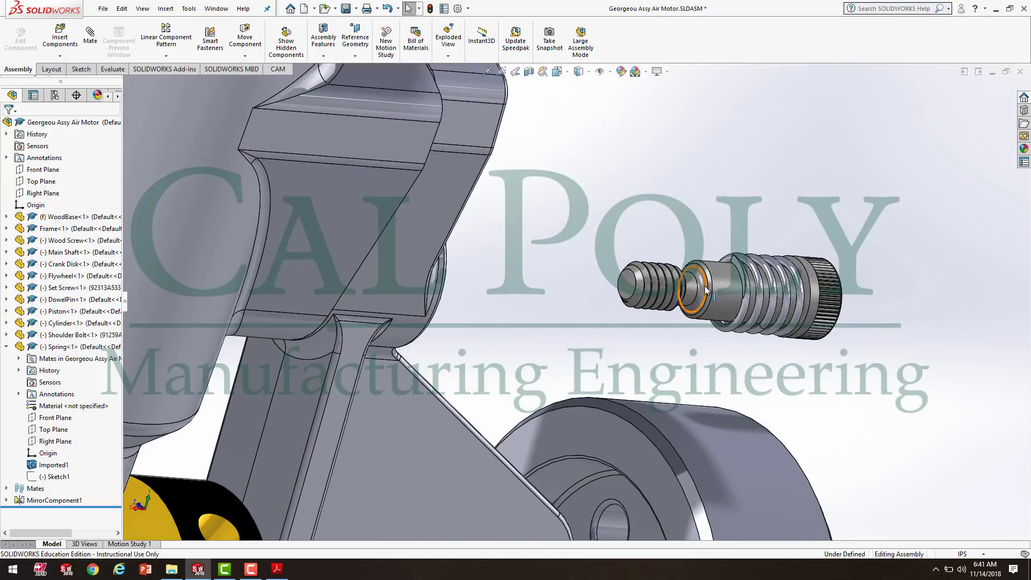
click(92, 36)
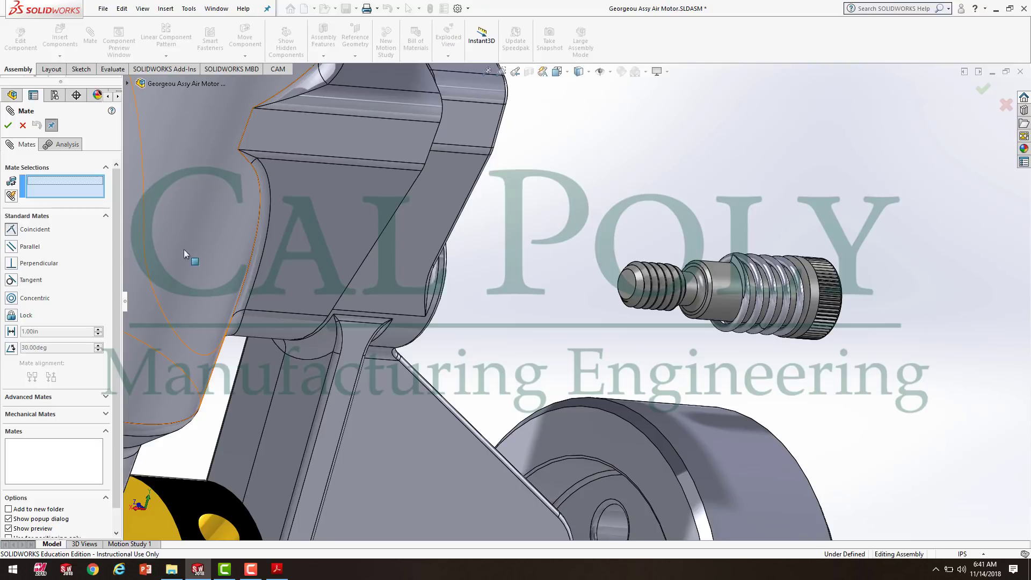
- Try a coincident mate between the shoulder bolt's annular shoulder face and a flat face at the frame's pivot hole
scroll(693, 295, down, 5)
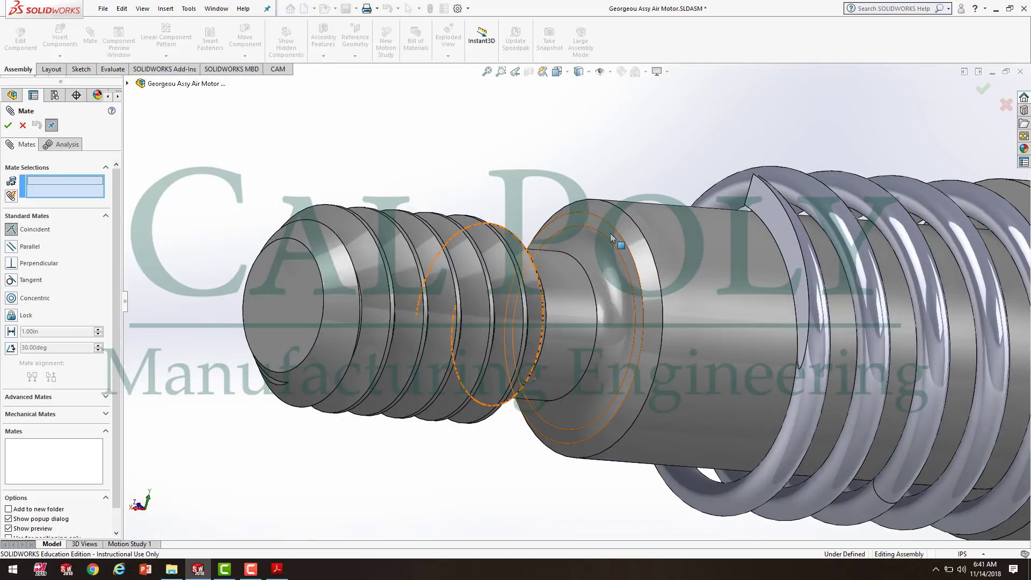
click(611, 236)
middle_drag(521, 214, 287, 295)
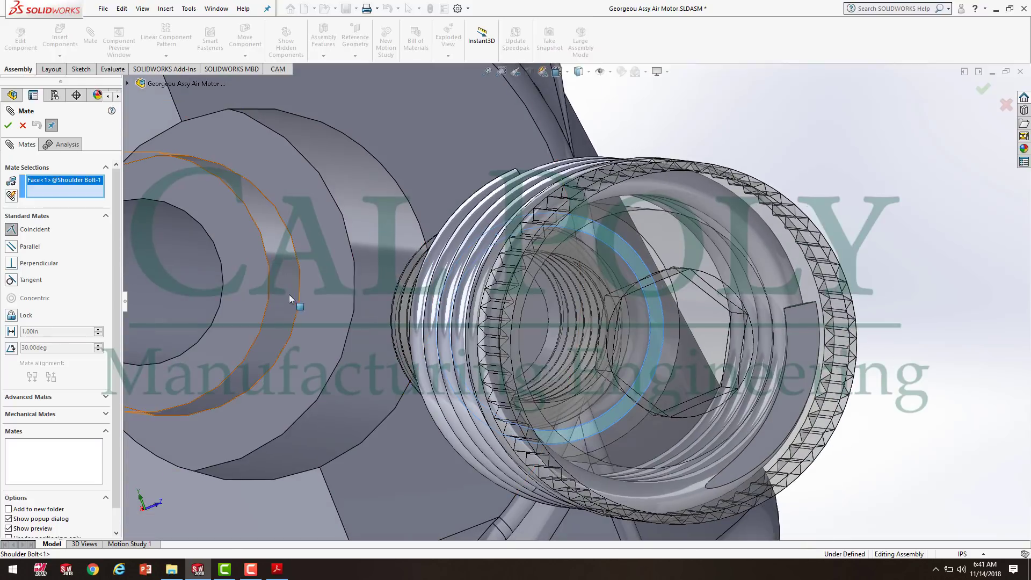
scroll(303, 295, up, 4)
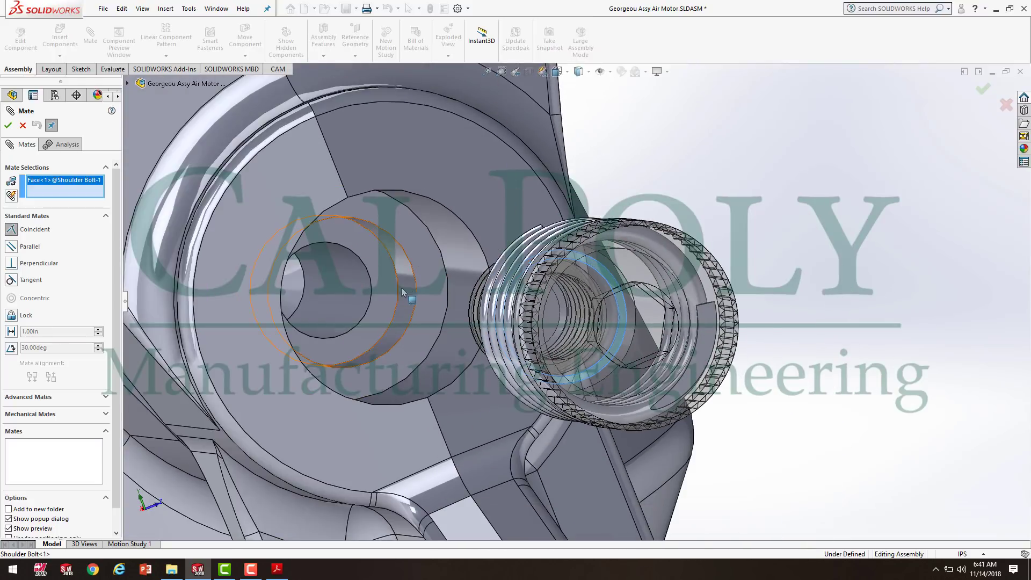
right_click(428, 267)
click(416, 256)
click(421, 254)
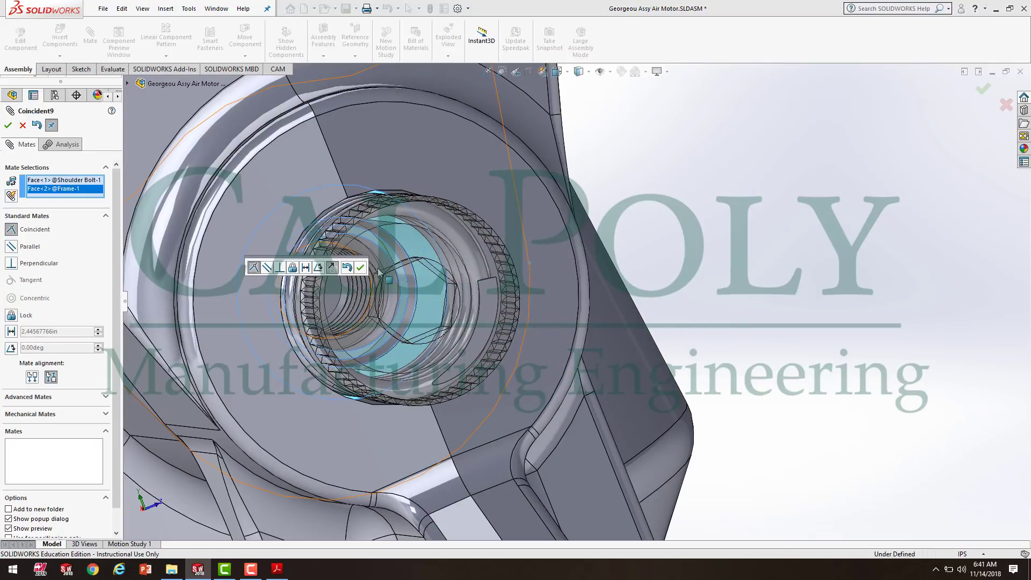
click(361, 271)
middle_drag(361, 273, 534, 314)
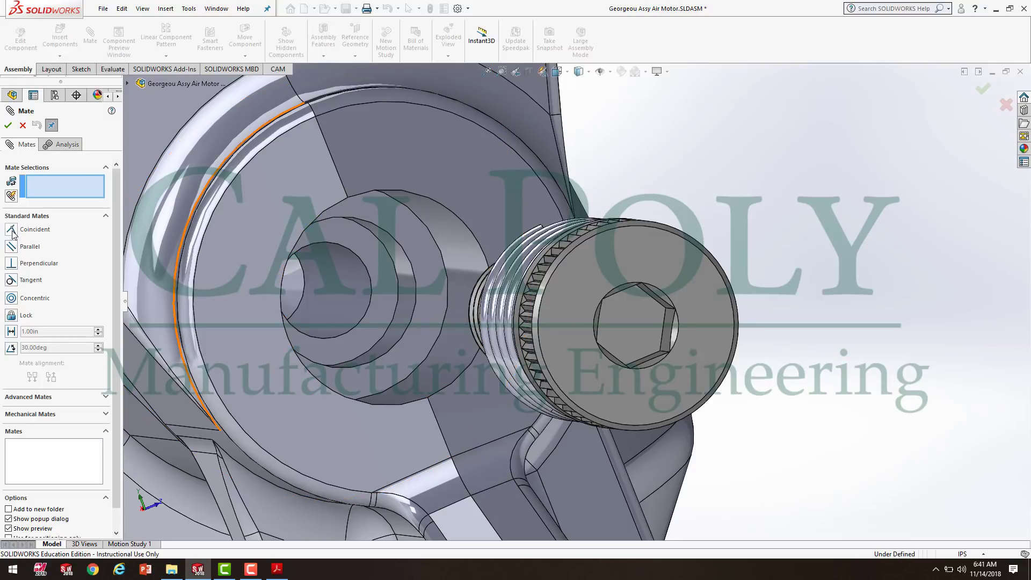
- Add a coincident mate between the cylinder's flat face around its tapped hole and the shoulder bolt's annular shoulder face
click(379, 306)
middle_drag(387, 345, 766, 251)
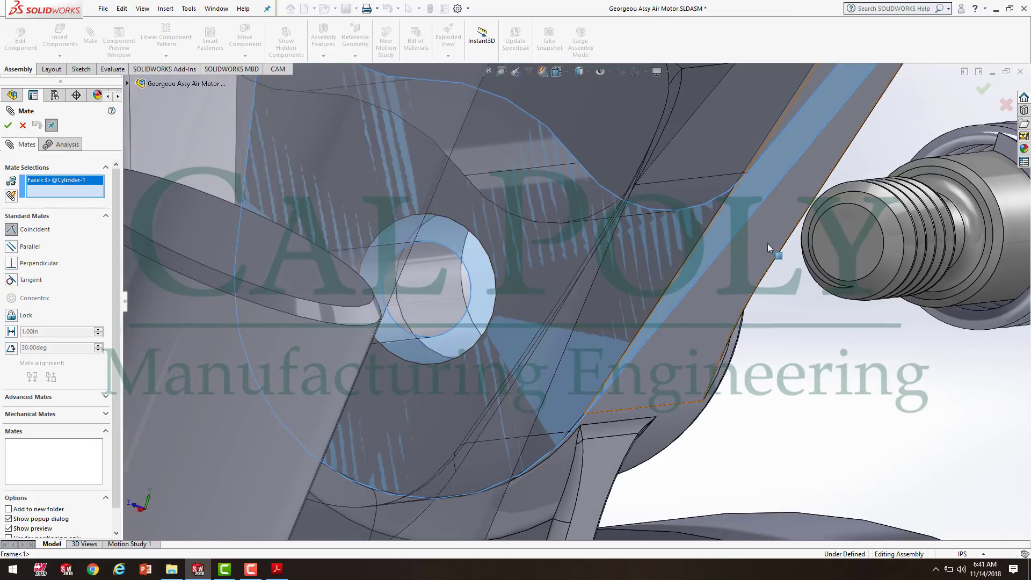
scroll(986, 218, down, 1)
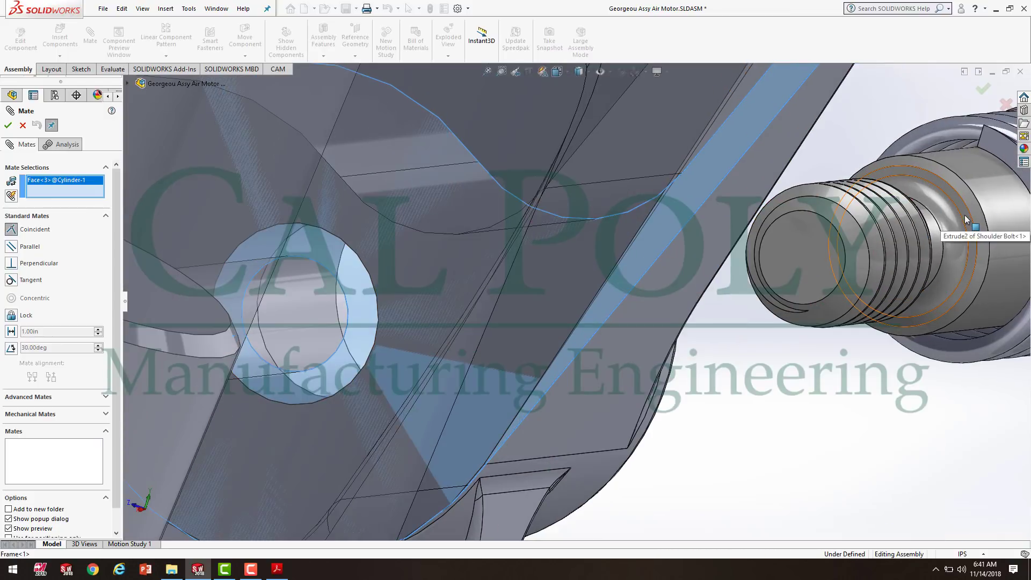
click(965, 219)
click(1018, 203)
middle_drag(720, 317, 653, 301)
scroll(653, 302, up, 5)
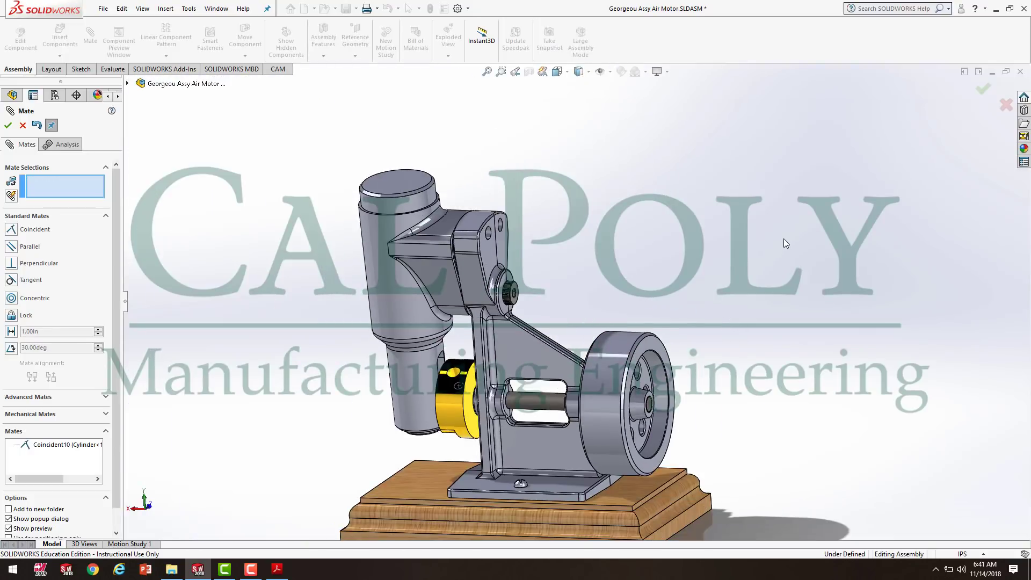
- View the air motor squarely from the side to examine how the cylinder, frame and shoulder bolt fit together
key(space)
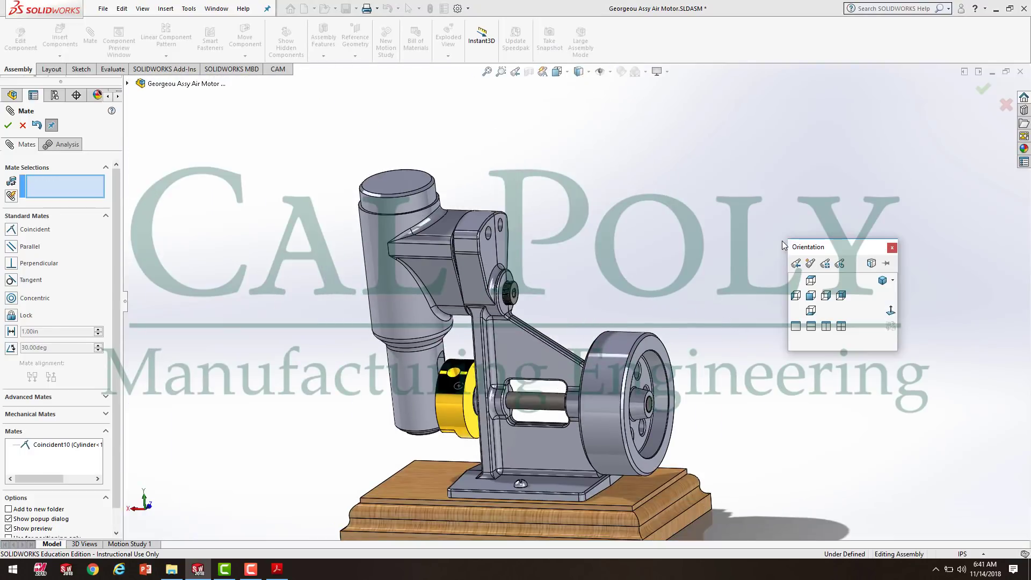
click(893, 309)
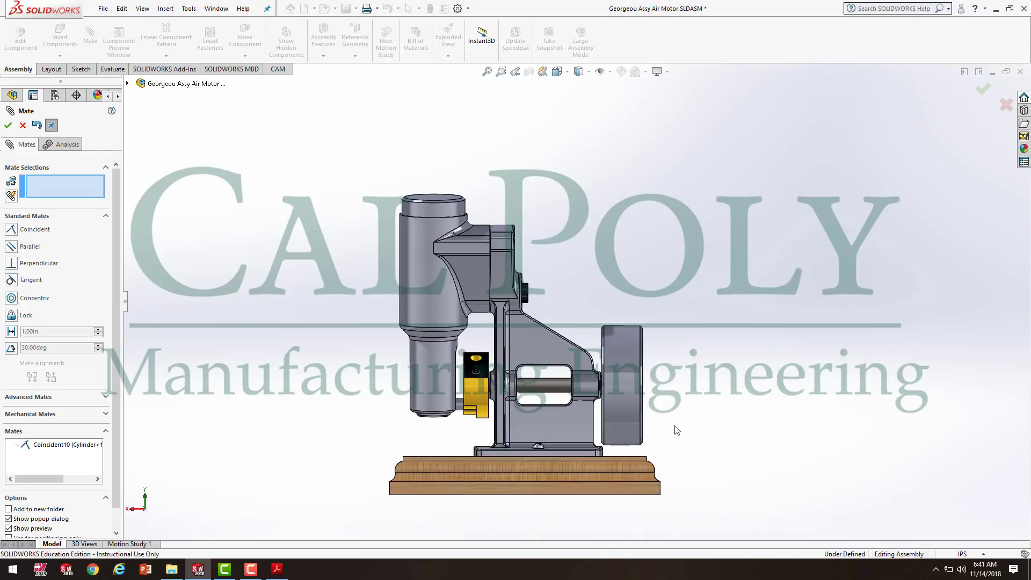
scroll(505, 341, down, 4)
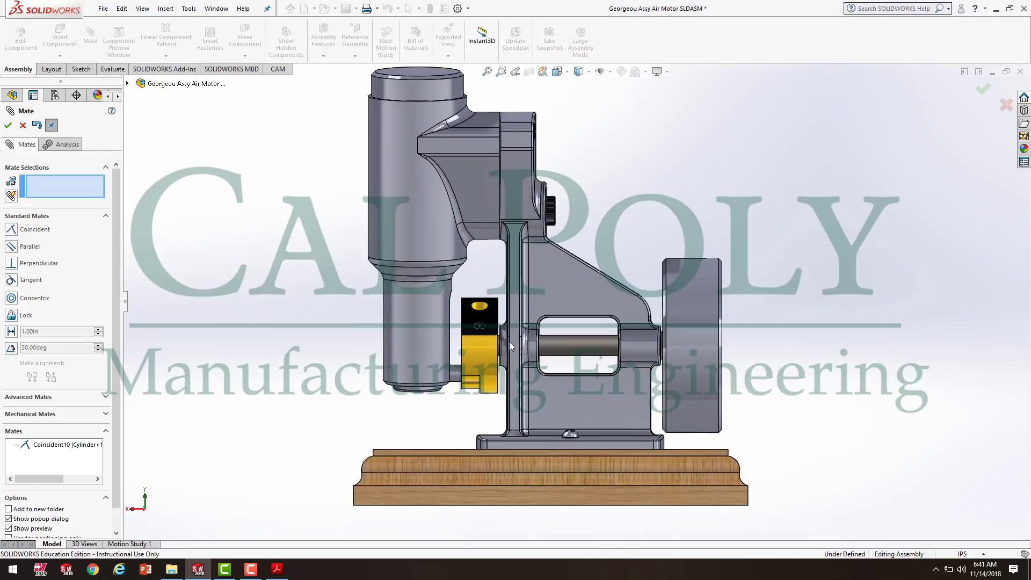
- Turn the flywheel to check the crank and piston motion, and show the assembly in isometric view outside the Mate command
drag(698, 346, 807, 263)
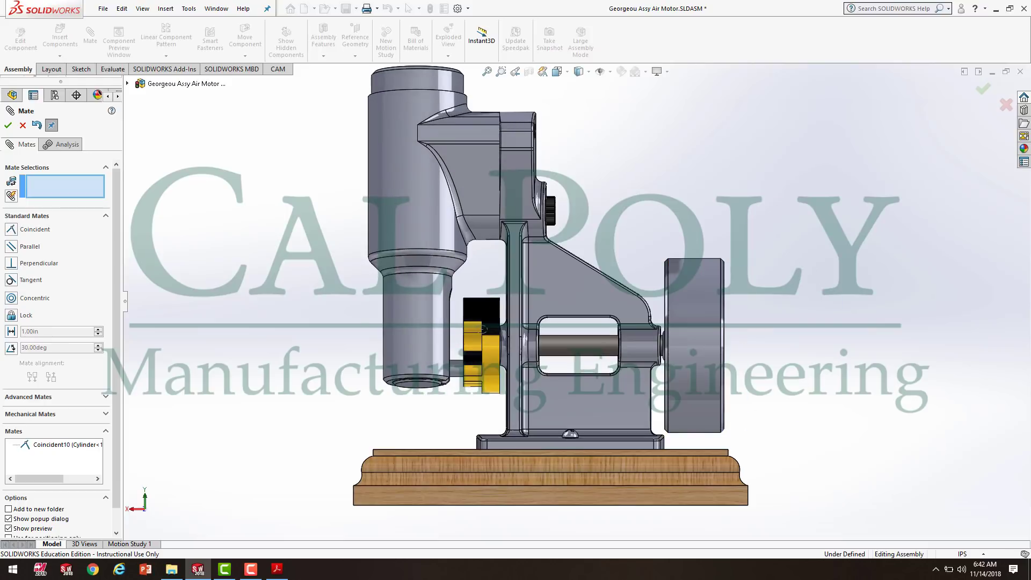
click(23, 126)
scroll(403, 318, up, 2)
middle_drag(403, 318, 564, 301)
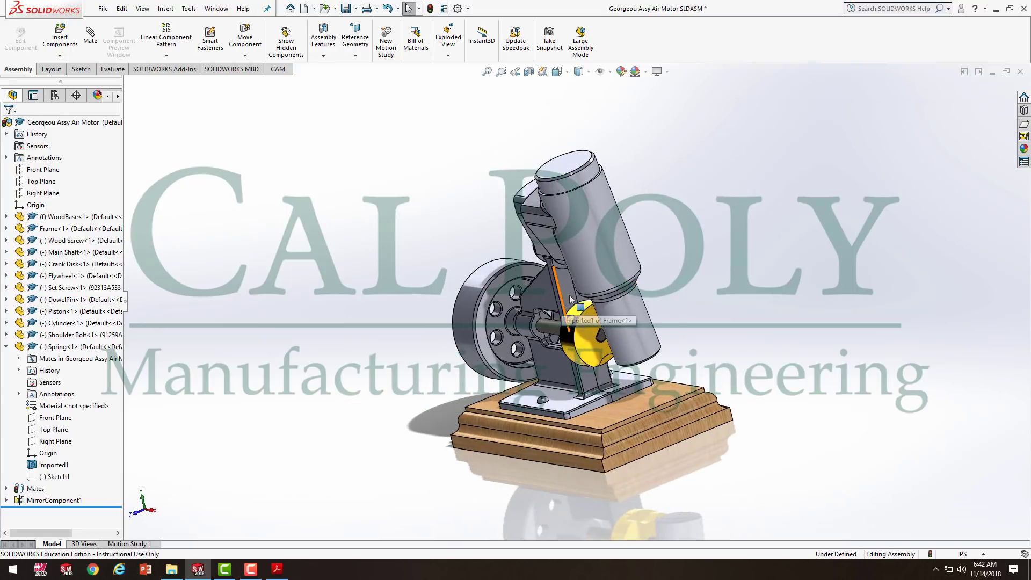
key(space)
click(686, 338)
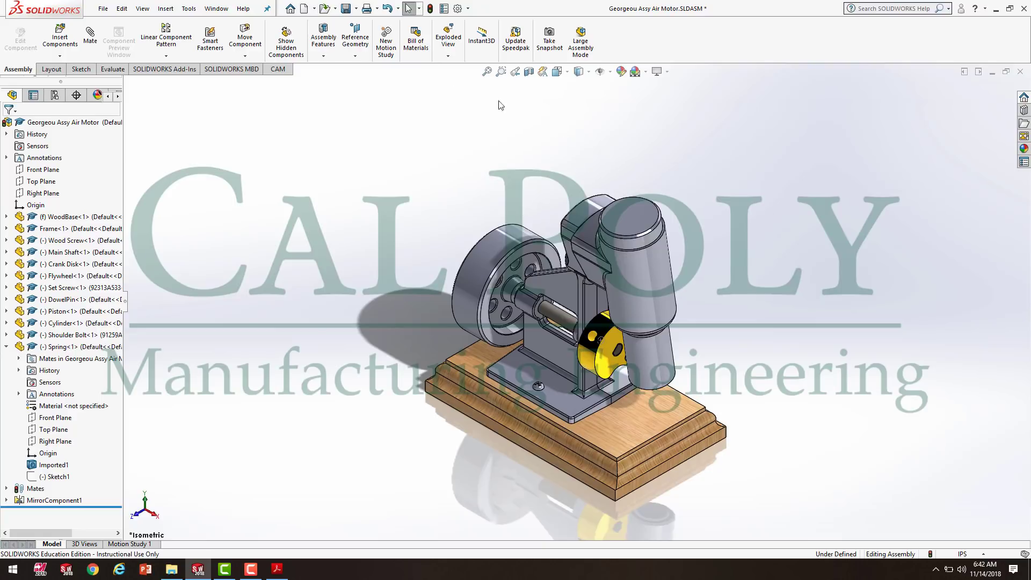
click(52, 69)
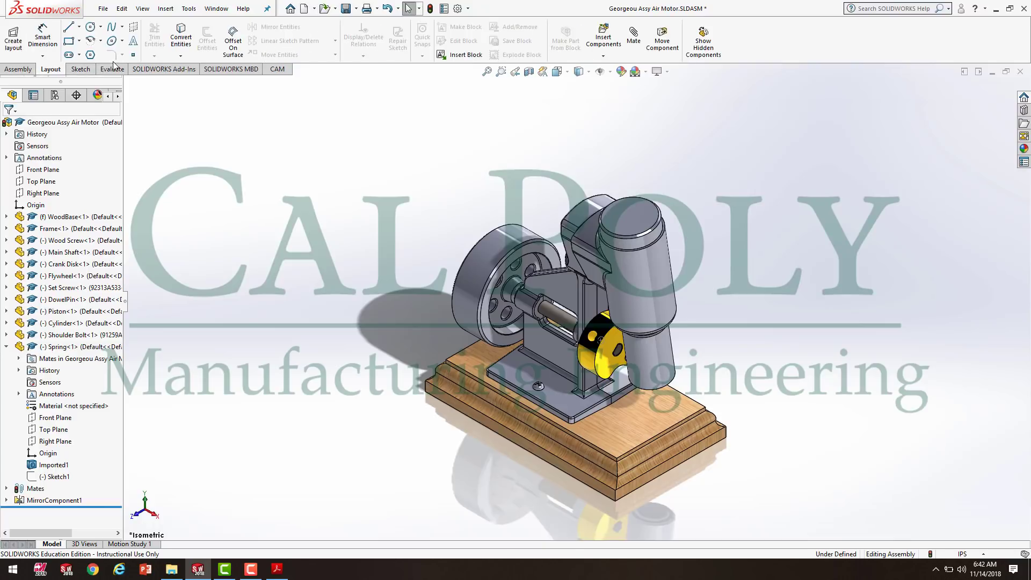
click(114, 70)
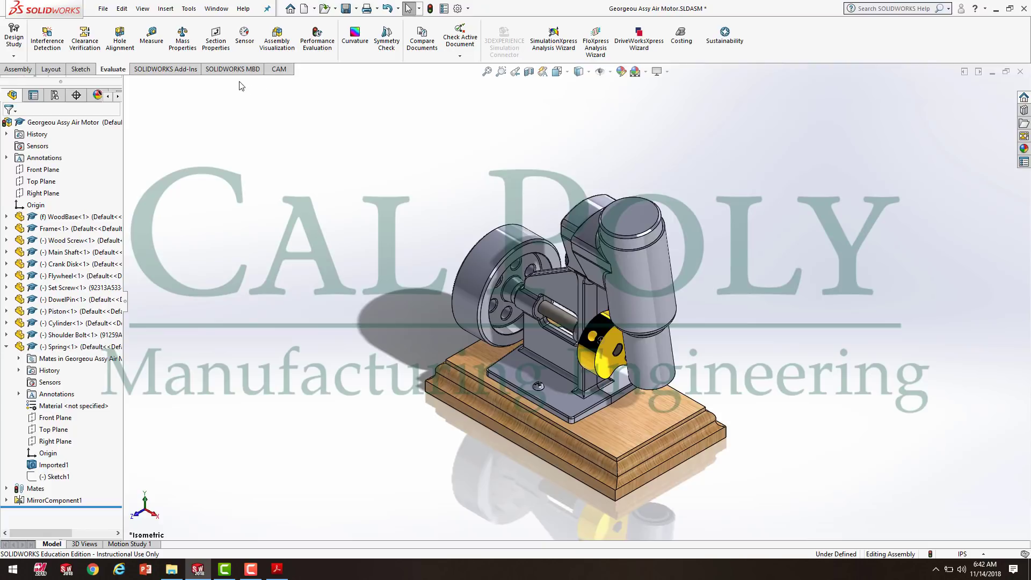
click(19, 69)
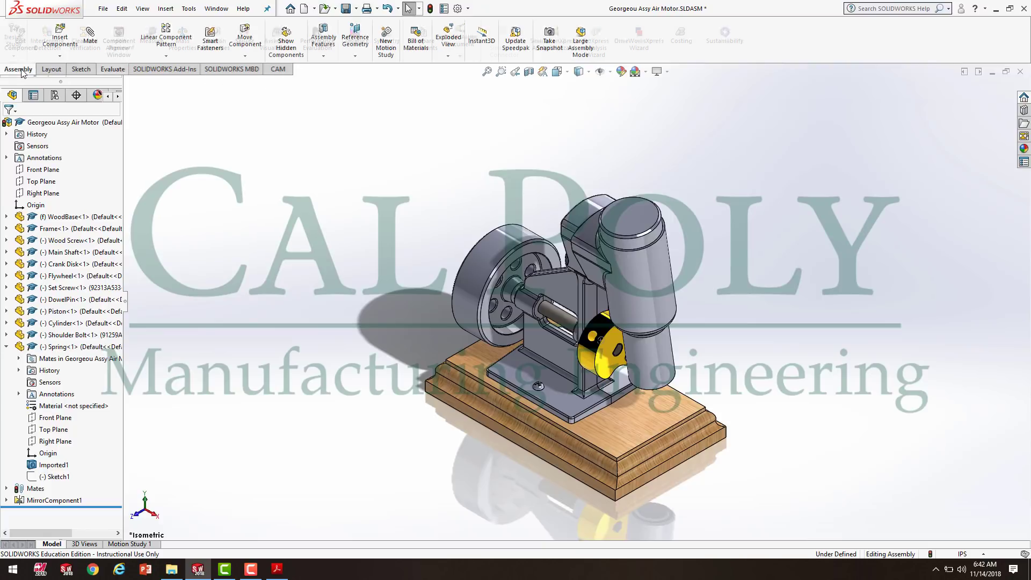
click(245, 56)
click(329, 42)
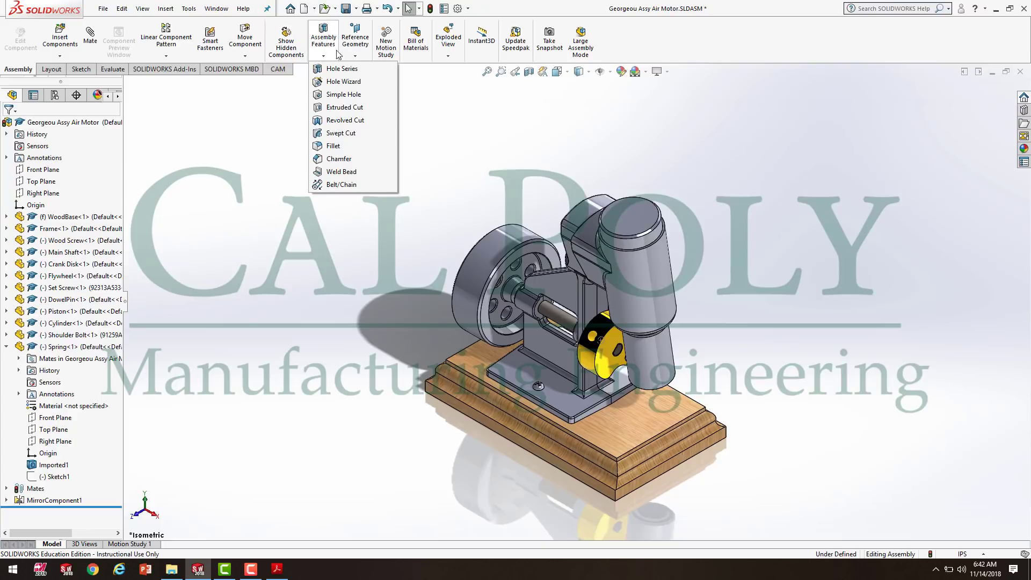
click(354, 55)
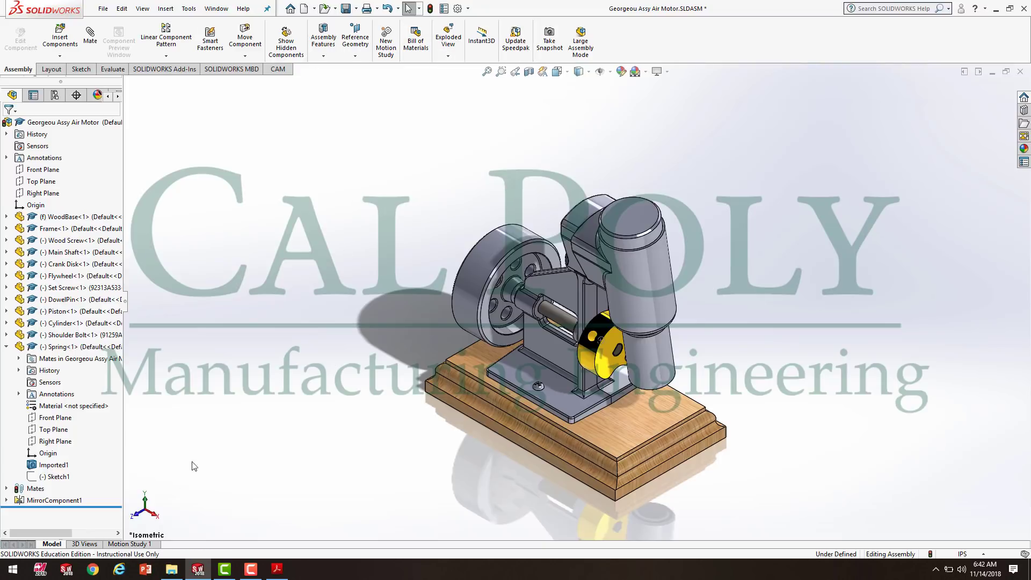
- Add a constant-speed 5000 RPM rotary motor to the flywheel's outer face in Motion Study 1, moving relative to the frame
click(143, 544)
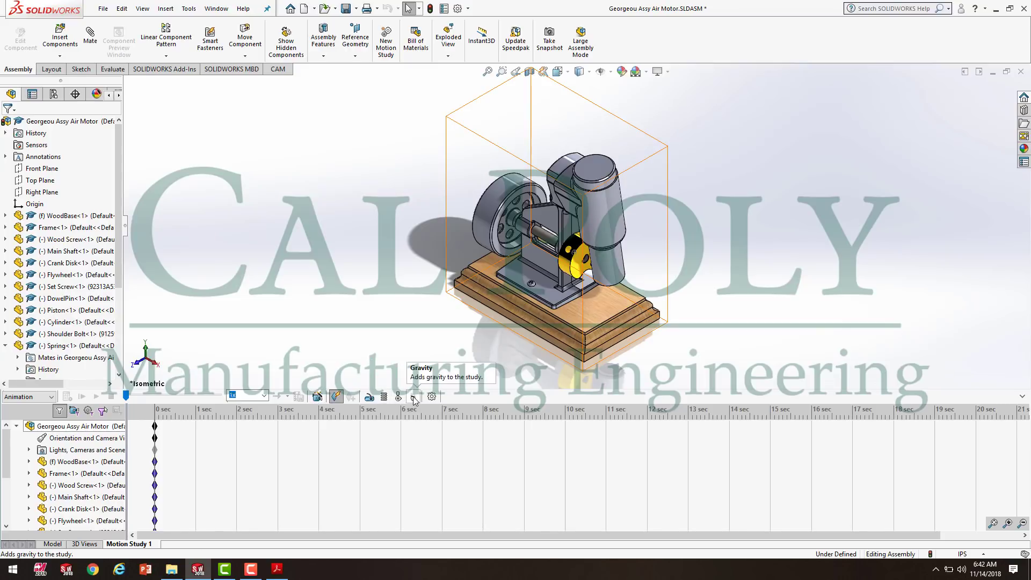
click(370, 398)
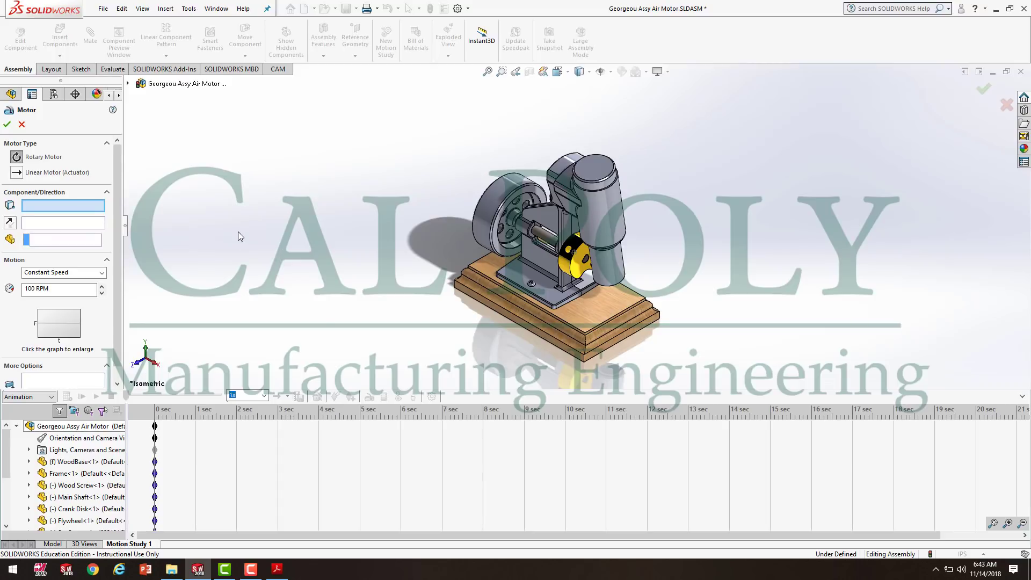
click(515, 196)
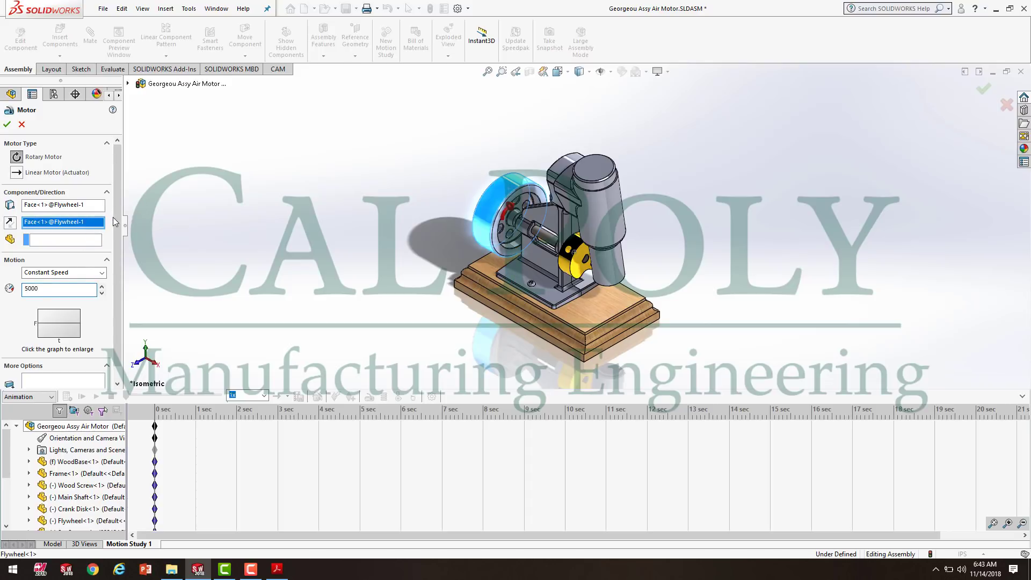
scroll(113, 221, down, 1)
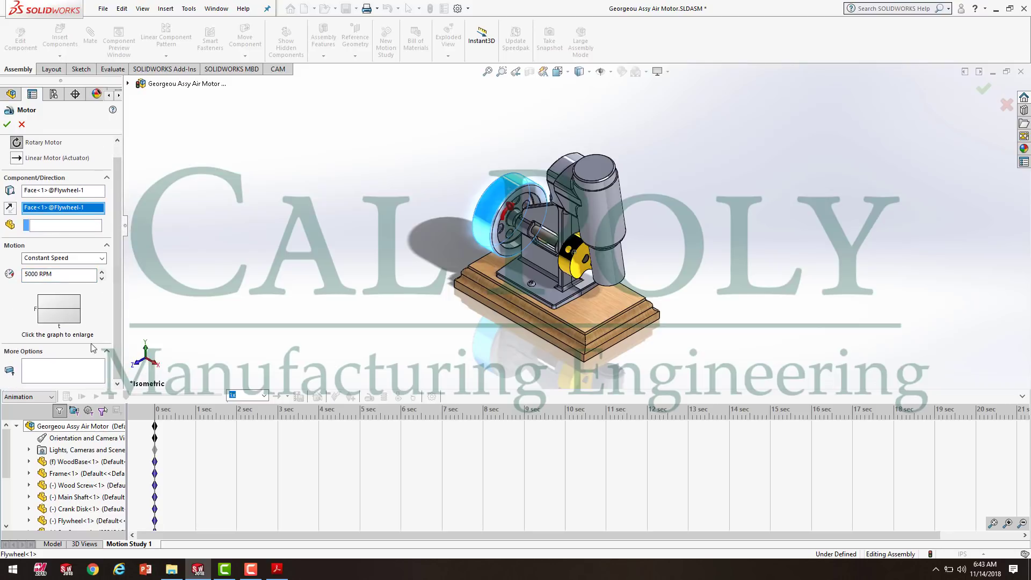
click(79, 225)
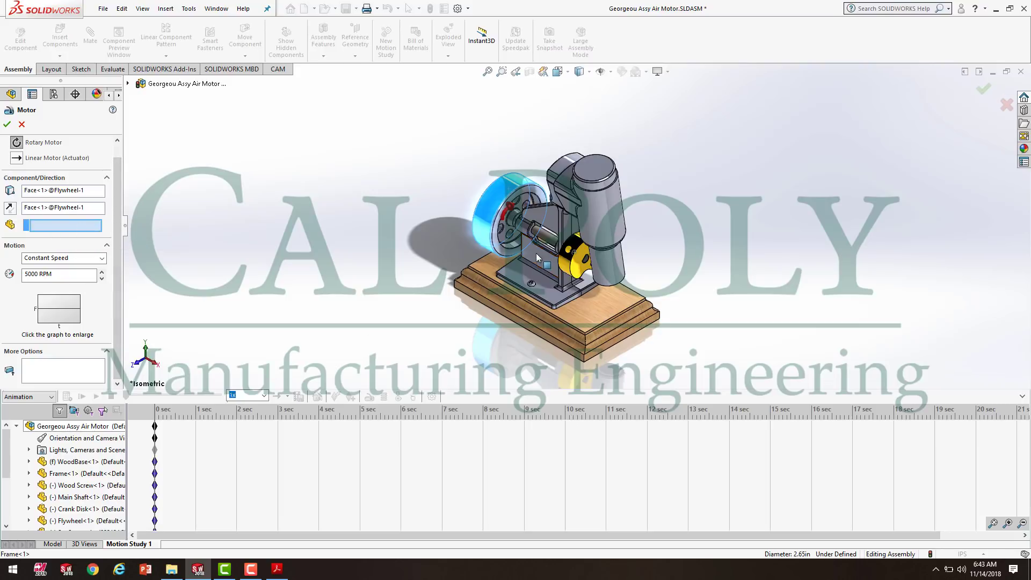
click(543, 263)
click(7, 125)
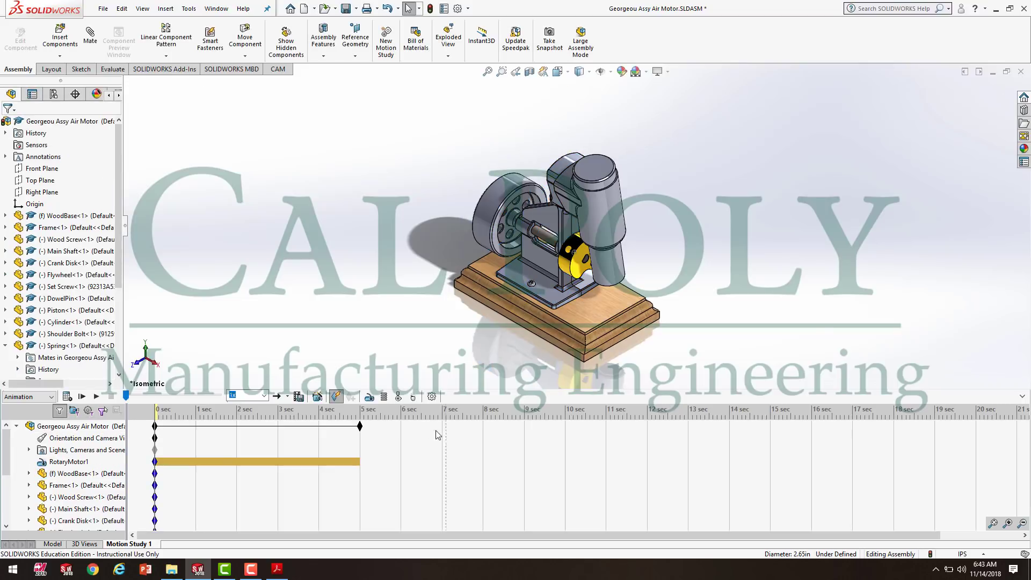
- Play the motor-driven animation in Motion Study 1 and return to the assembly model
click(96, 397)
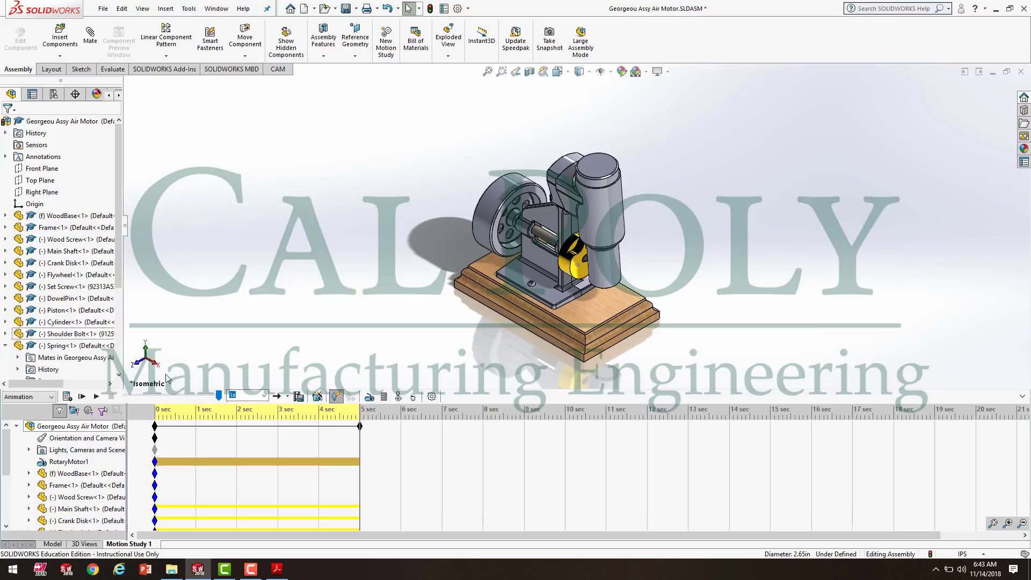
click(59, 545)
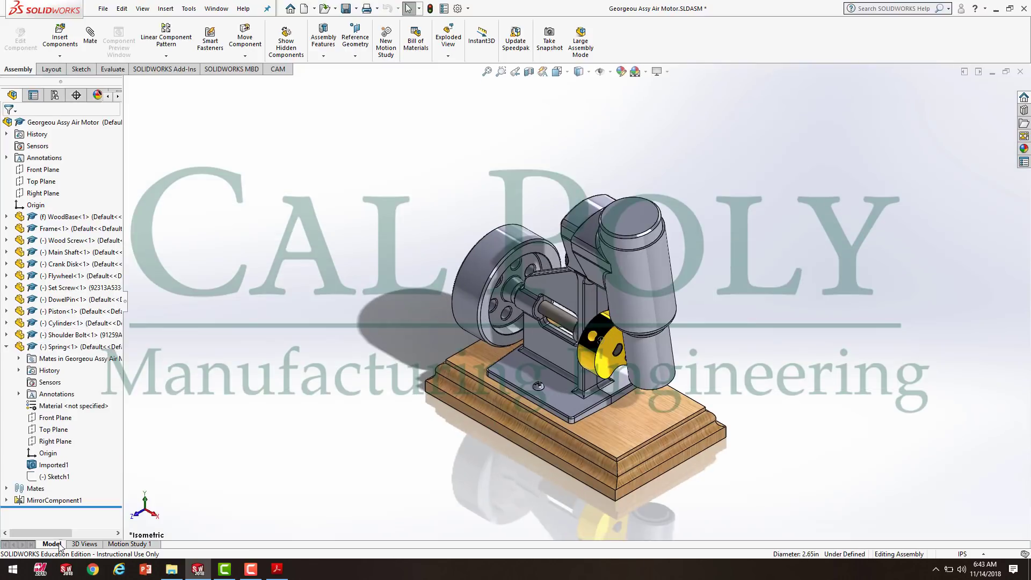
click(131, 544)
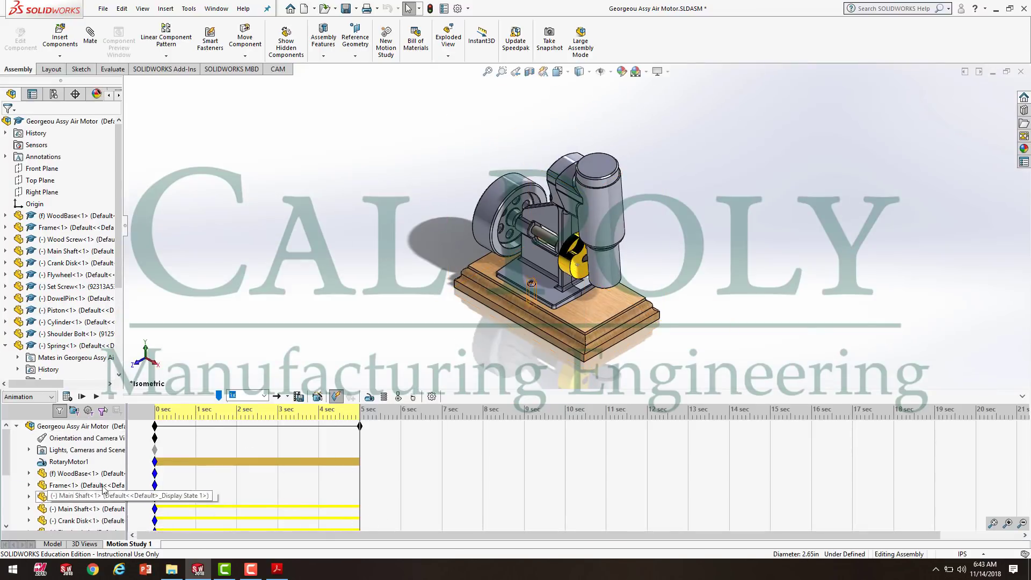
click(54, 545)
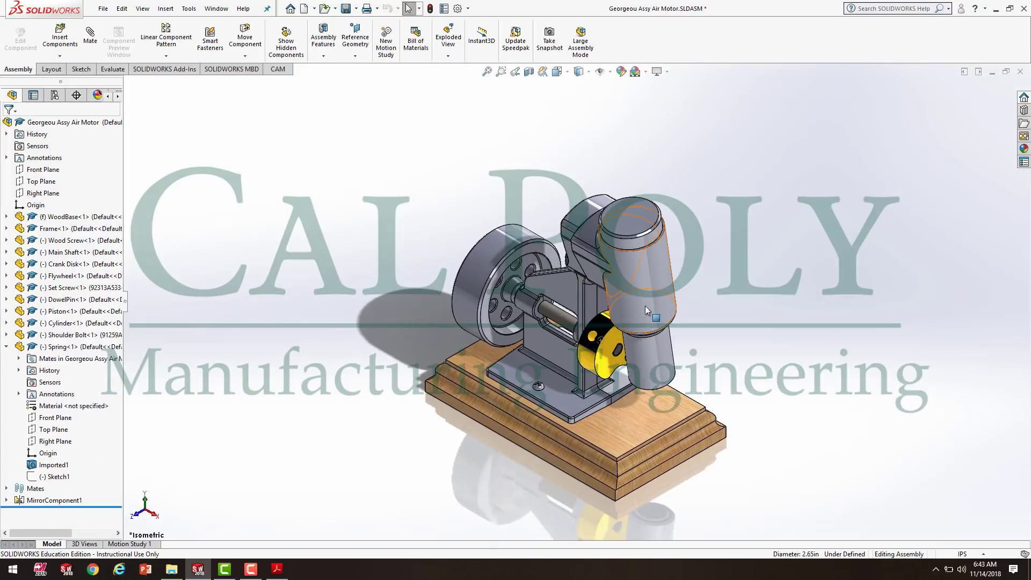
- Start an exploded view, and consult the exploded assembly drawing in Adobe Acrobat Reader before returning to SOLIDWORKS
key(f)
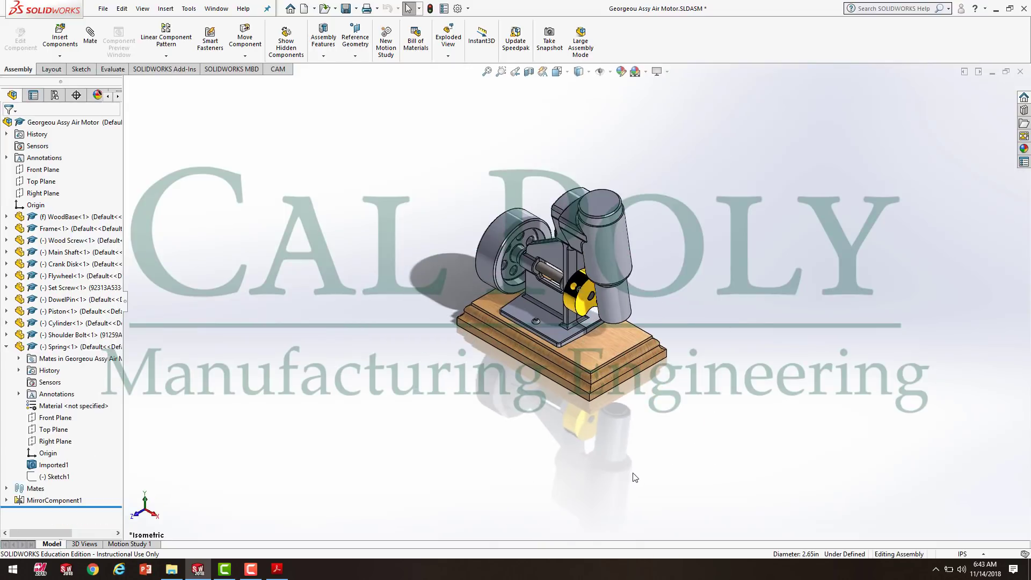
scroll(642, 446, down, 2)
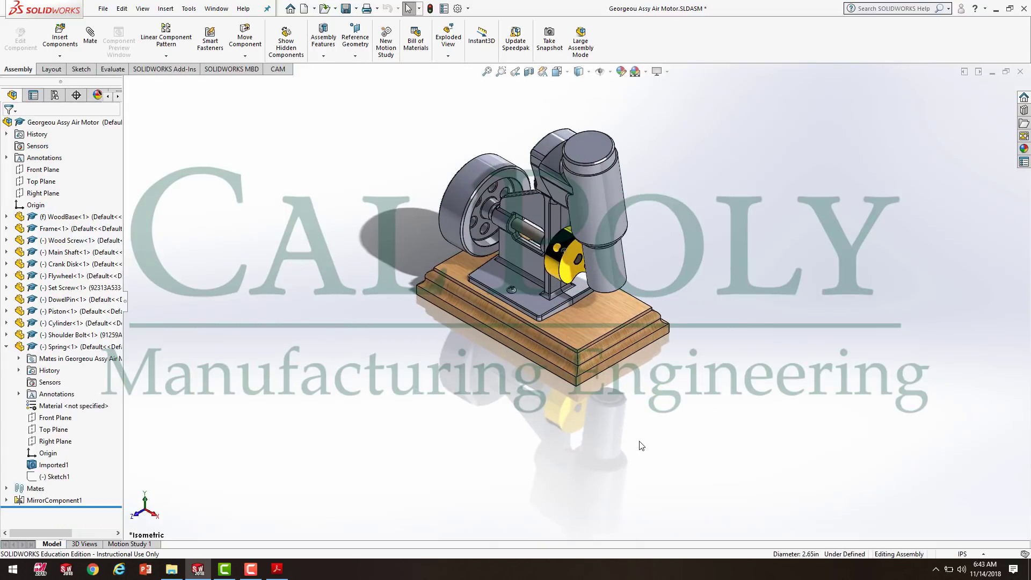
click(346, 9)
click(233, 173)
click(449, 33)
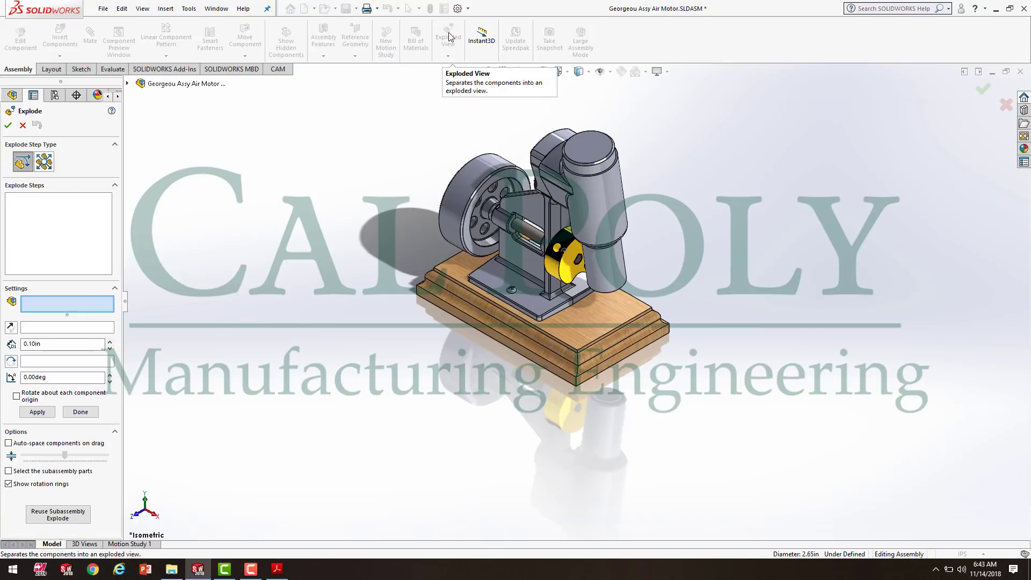
click(277, 569)
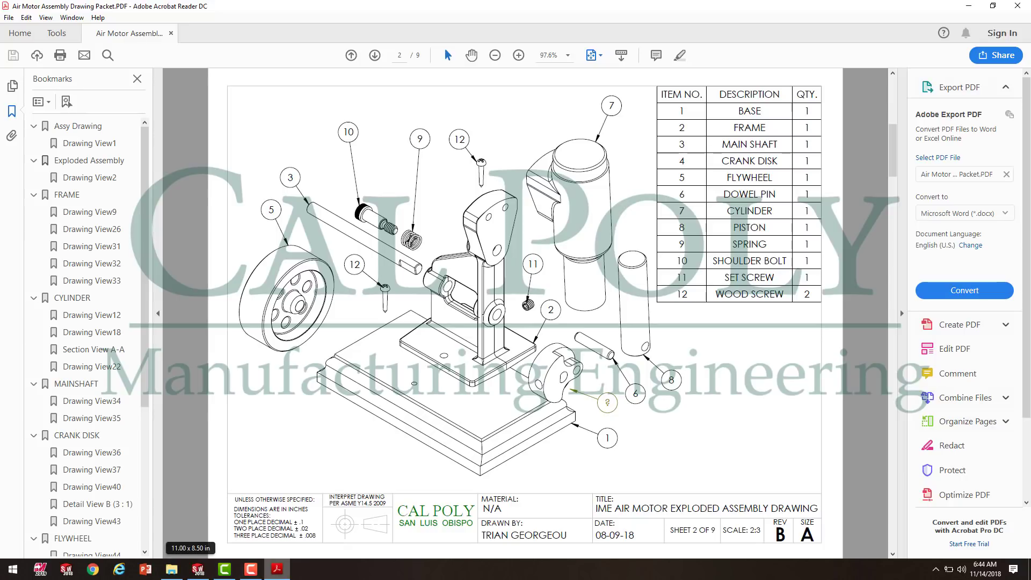
click(197, 569)
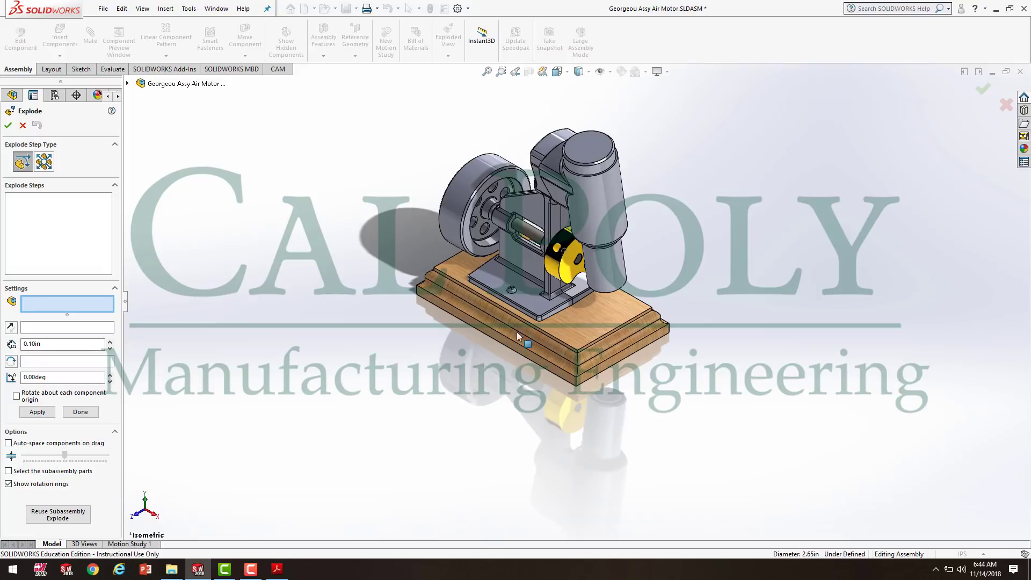
- Explode the set screw out of the crank disk along the positive Z axis, well clear of the wood base
middle_drag(535, 326, 549, 321)
scroll(572, 252, down, 5)
click(579, 250)
middle_drag(720, 447, 654, 400)
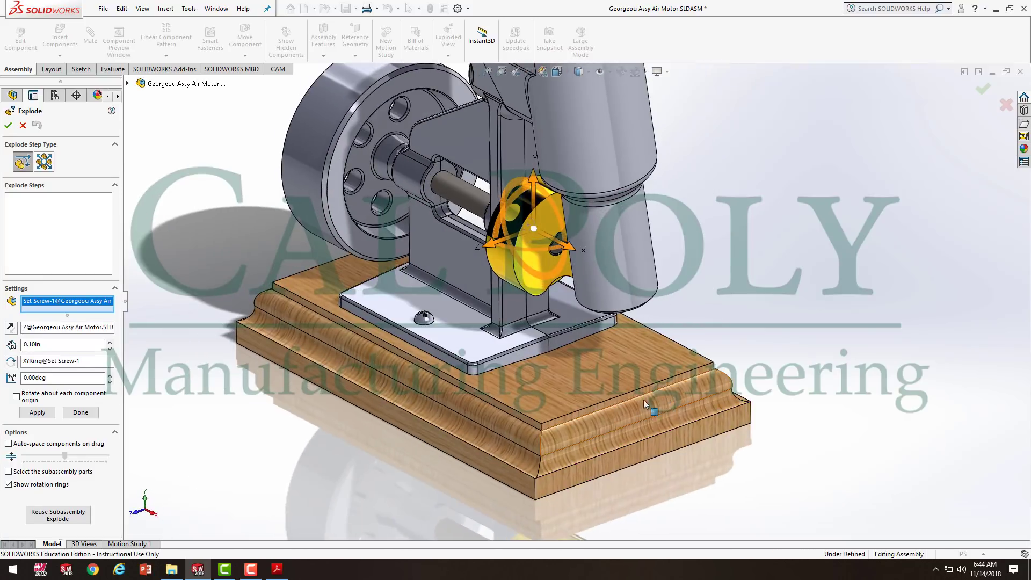
scroll(582, 342, up, 5)
drag(530, 274, 333, 360)
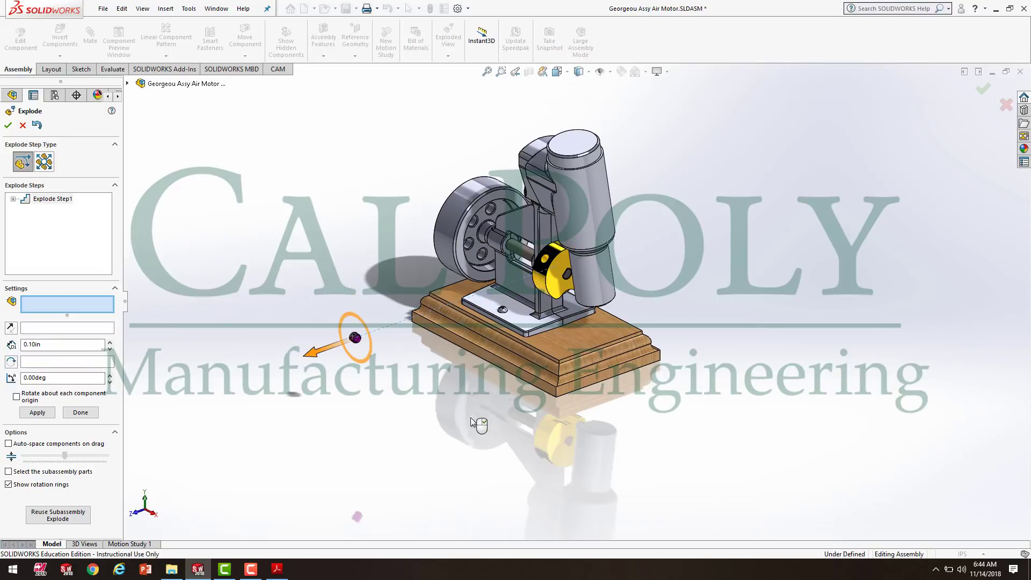
- Explode the shoulder bolt and spring together along the negative X axis, out of the frame's pivot hole past the flywheel
middle_drag(453, 404, 391, 182)
click(432, 183)
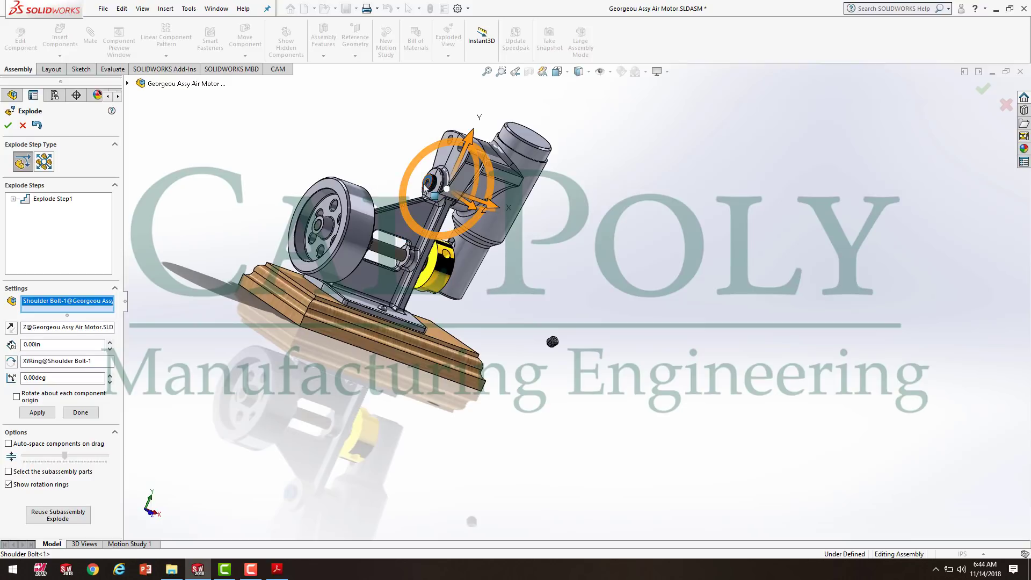
click(127, 83)
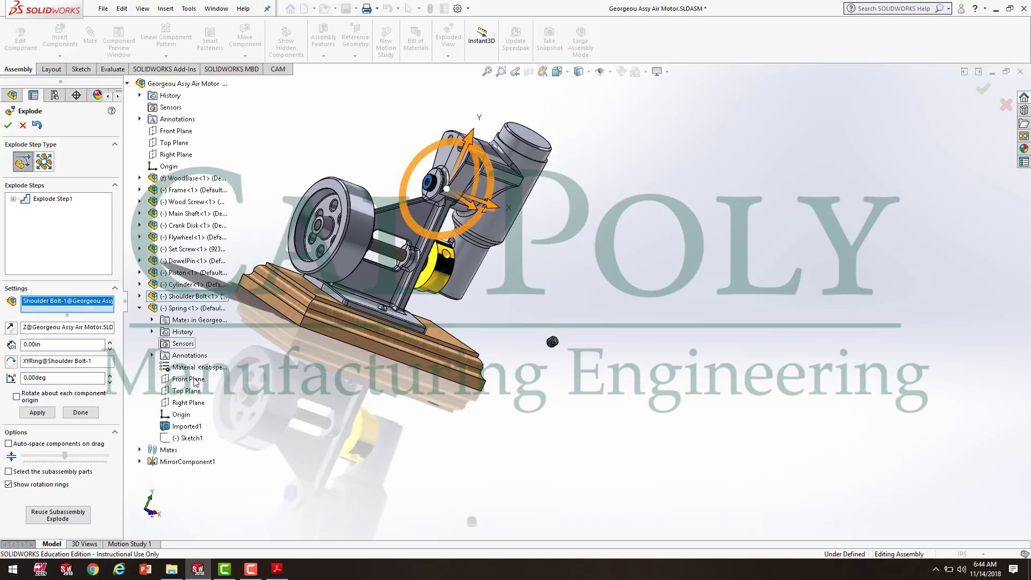
click(191, 309)
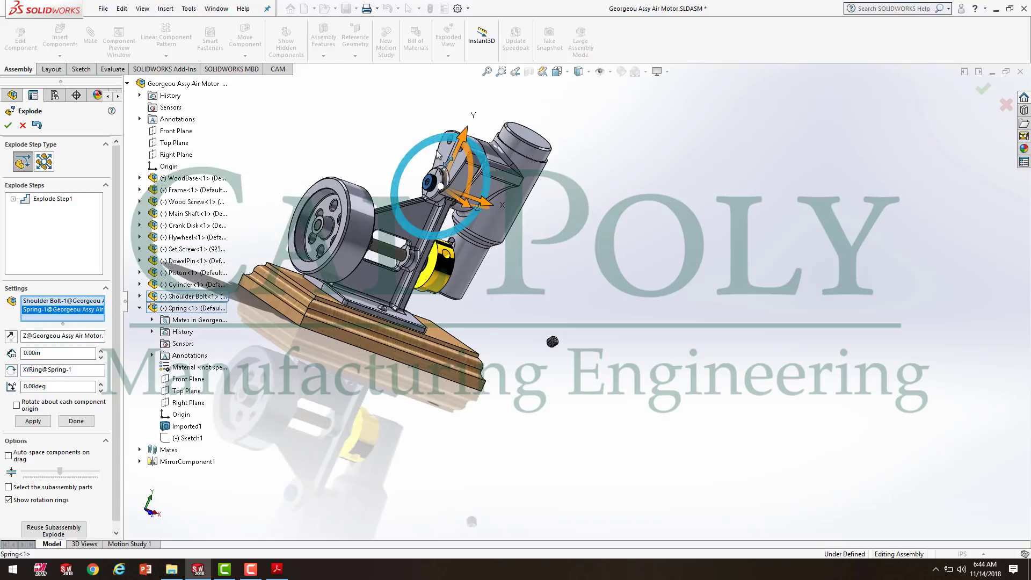
drag(480, 203, 326, 150)
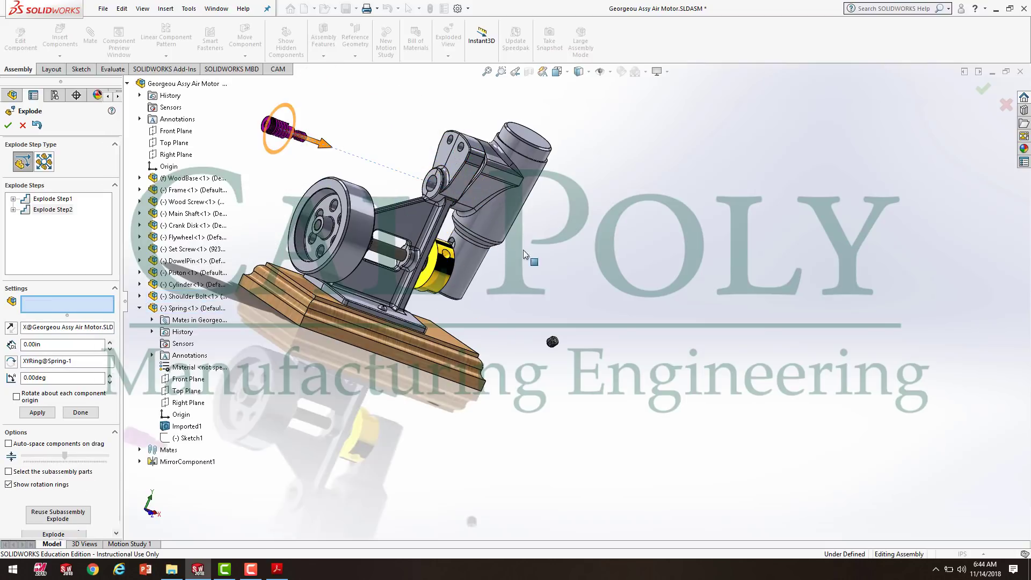
- Explode the shoulder bolt farther along the negative X axis so that it separates from the spring in the isometric view
key(space)
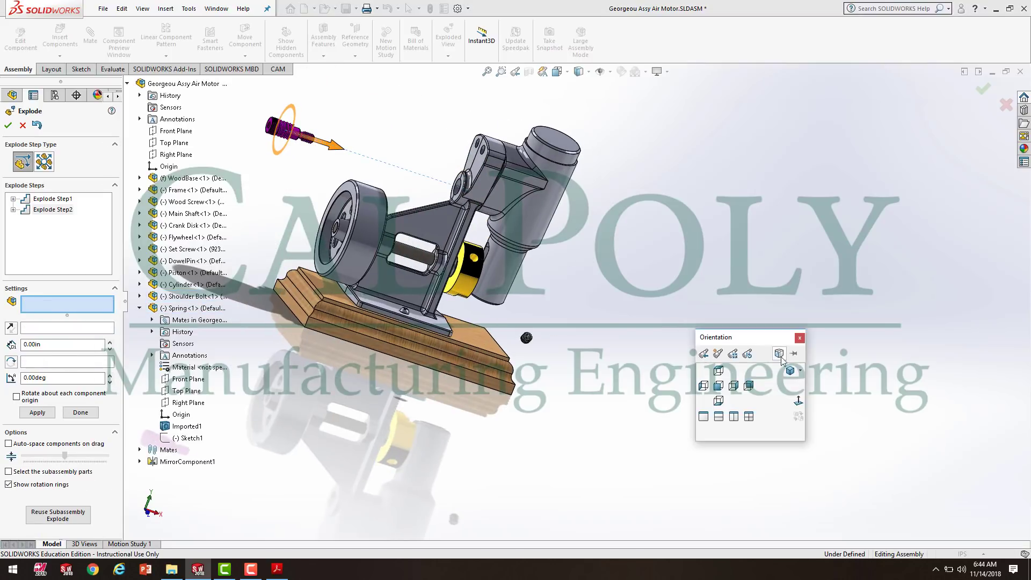
click(789, 371)
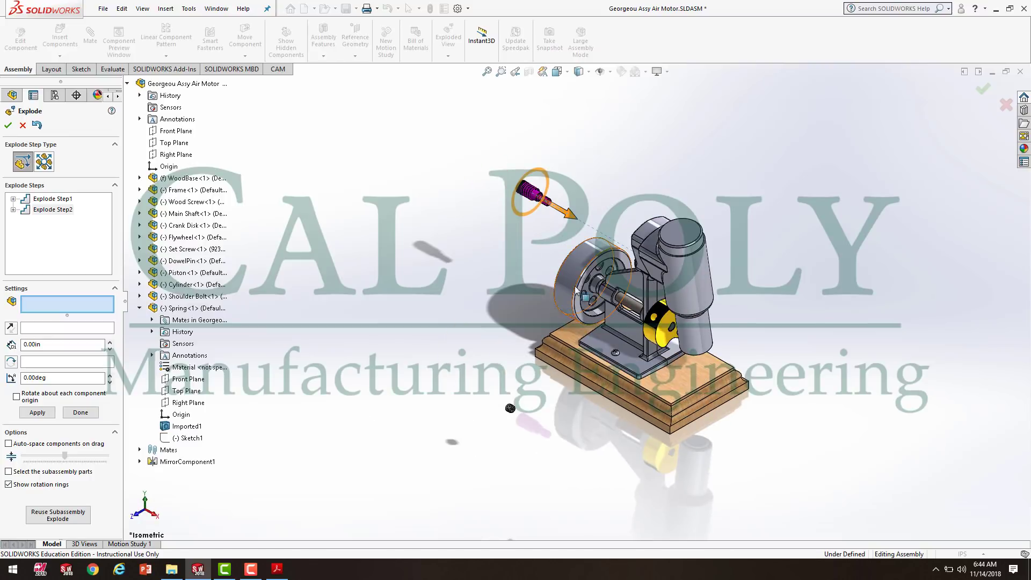
scroll(514, 322, down, 2)
click(513, 230)
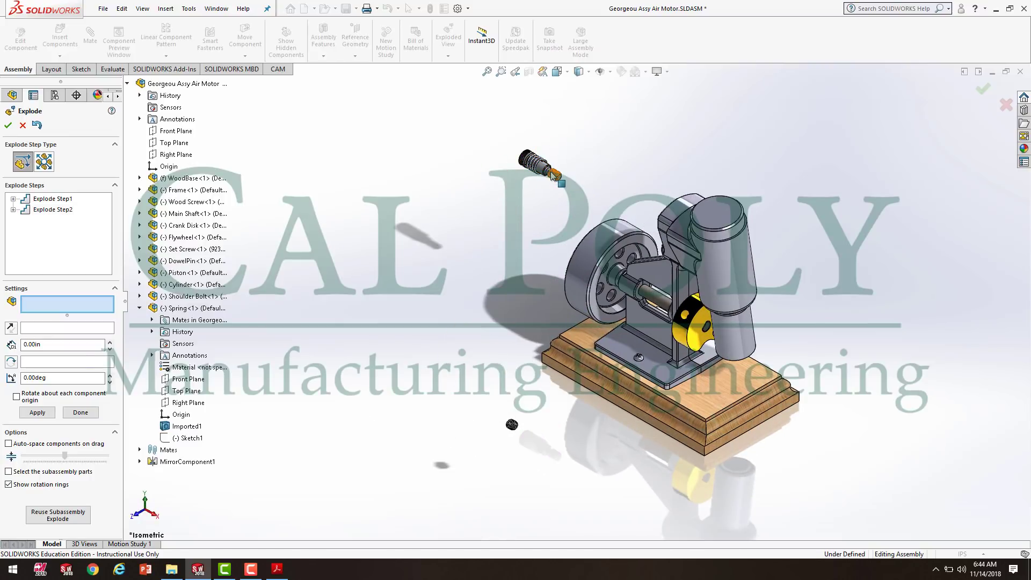
click(531, 167)
drag(561, 186, 532, 175)
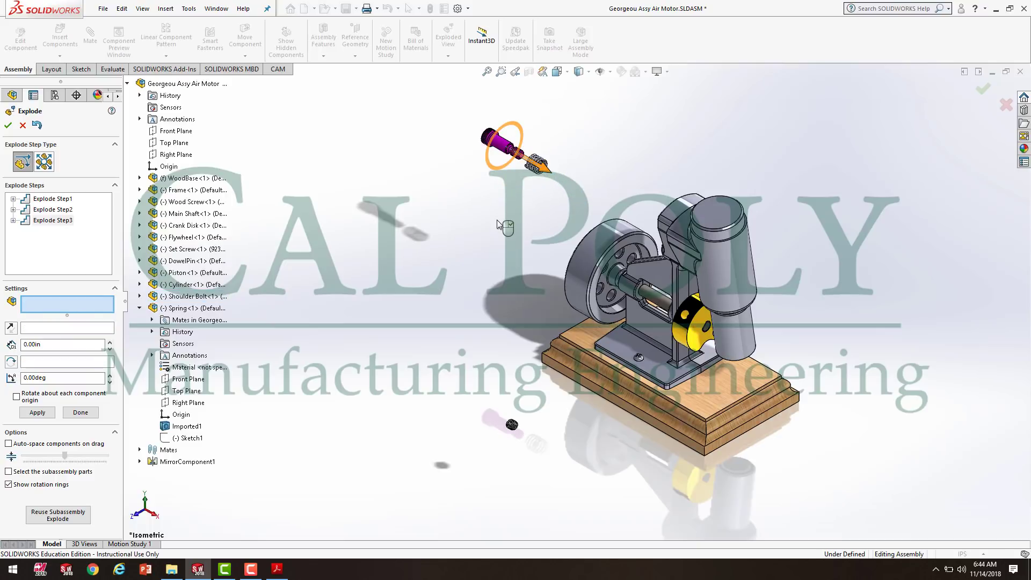
- Explode the flywheel and the main shaft separately along the negative X axis, leaving the shaft between flywheel and frame
click(581, 267)
drag(650, 296, 455, 180)
click(600, 263)
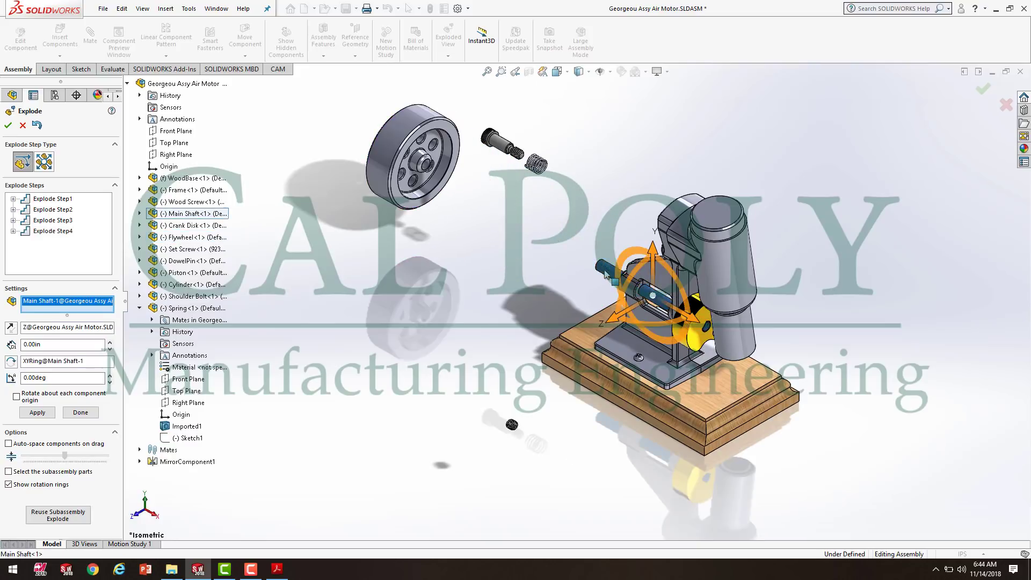
drag(689, 318, 472, 244)
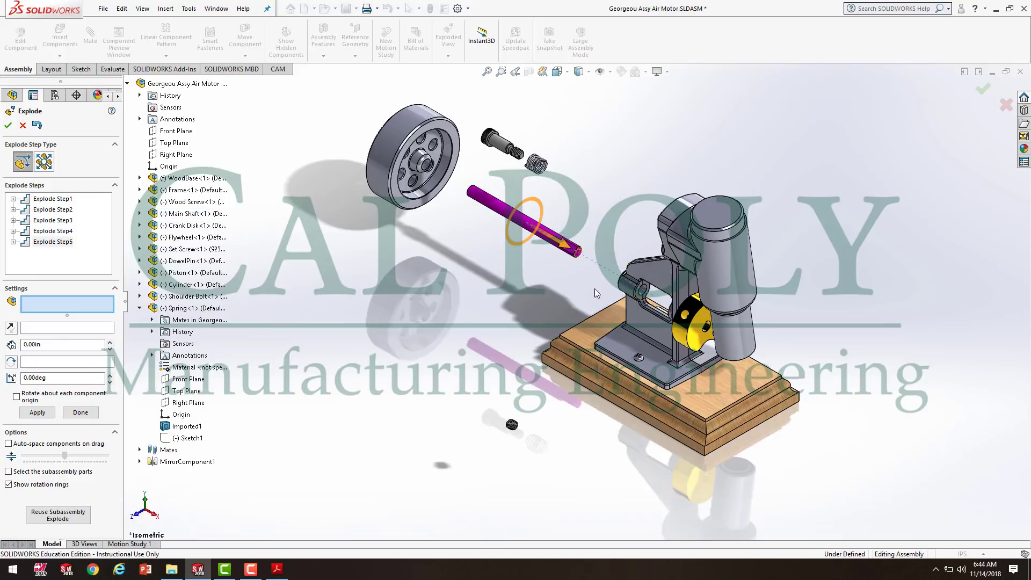
- Explode the cylinder upward along the Y axis, then back along the negative Z axis, clear of the frame
click(492, 301)
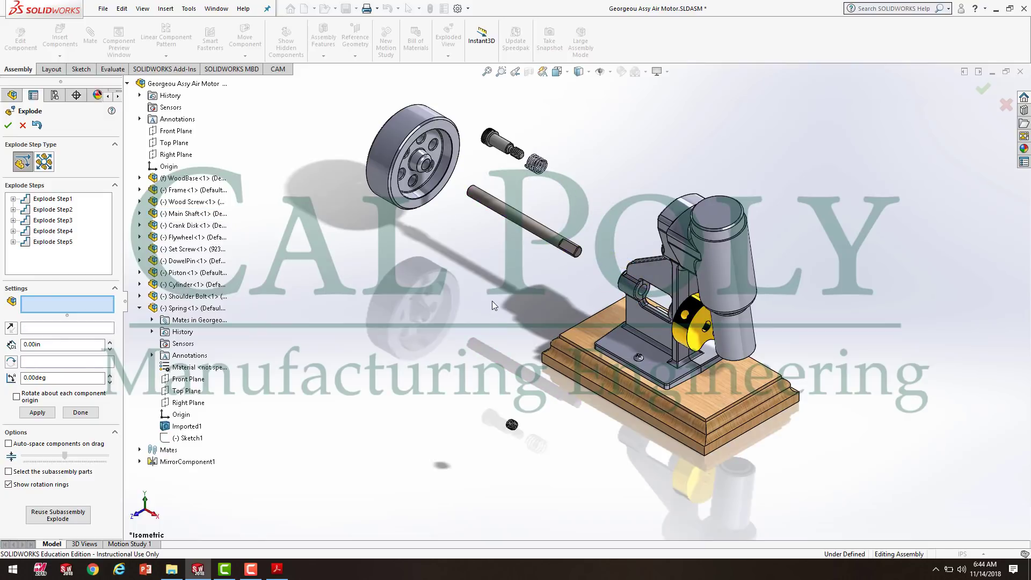
click(732, 259)
drag(723, 264, 752, 225)
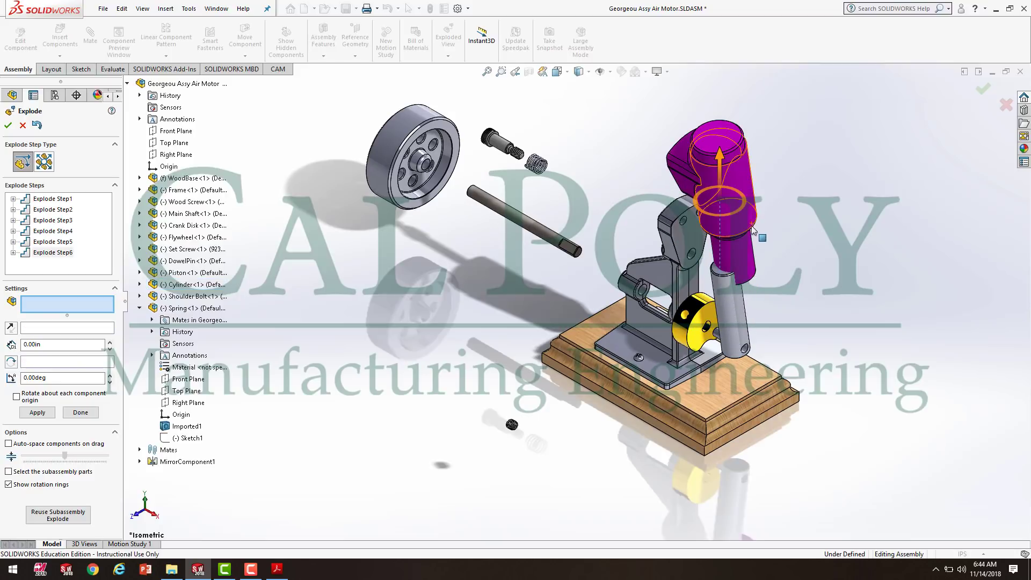
click(714, 217)
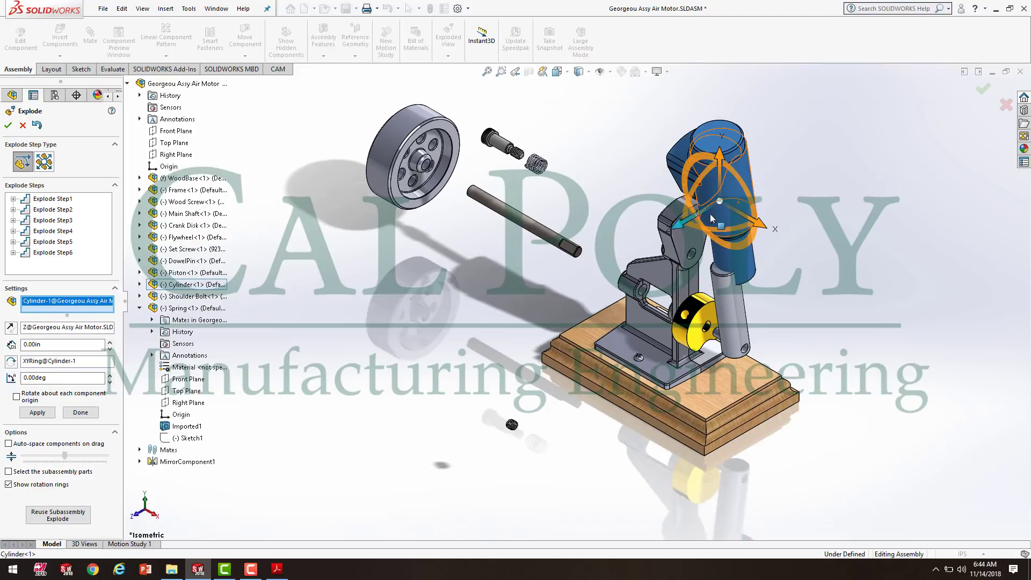
drag(713, 218, 779, 239)
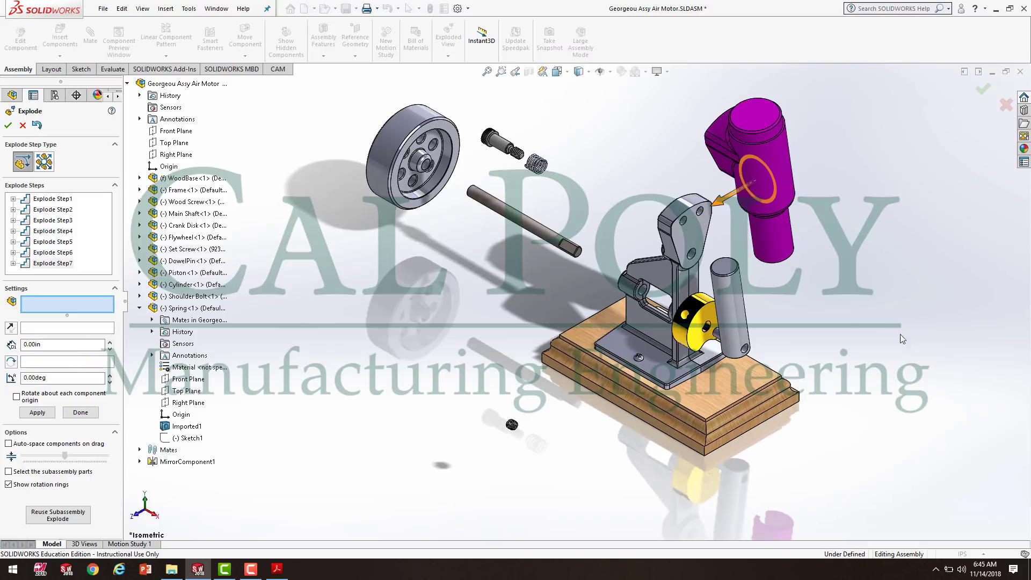
- Explode the piston along the positive X axis and back along the negative Z axis, placing it below the cylinder
click(717, 322)
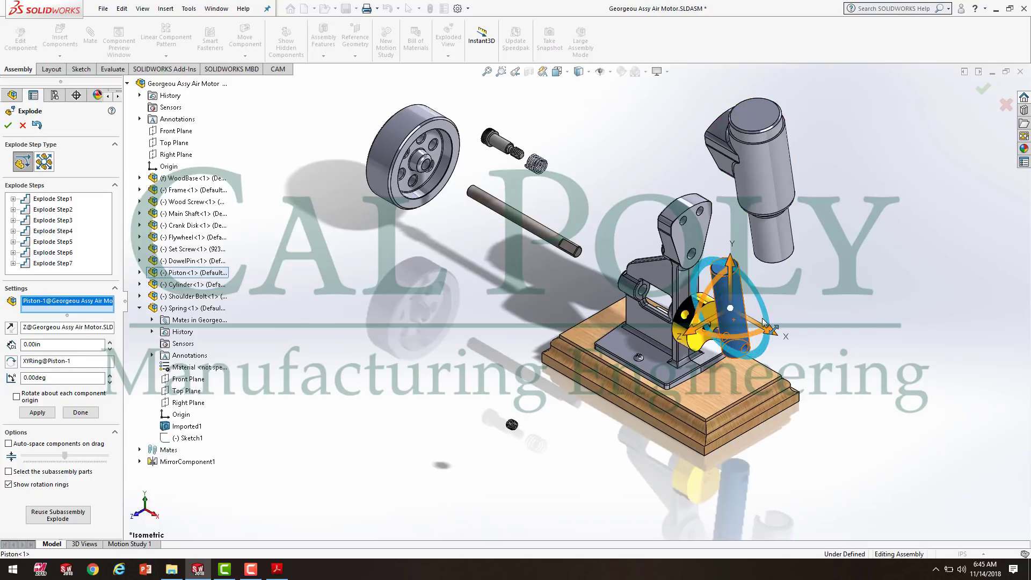
drag(762, 320, 808, 376)
click(799, 347)
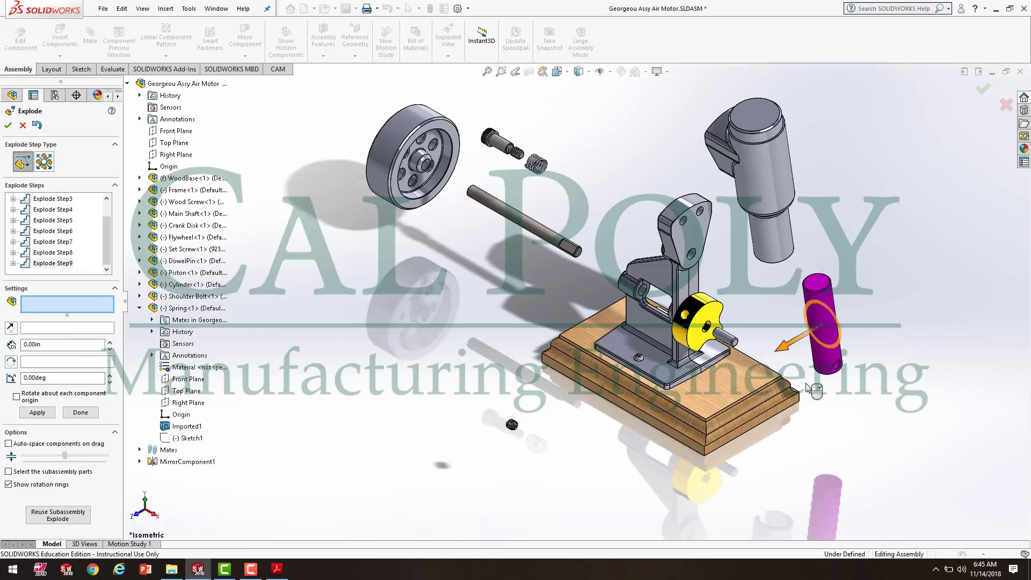
- Explode the crank disk and the dowel pin separately along the positive X axis, with the pin beyond the disk
click(709, 336)
drag(745, 348, 832, 483)
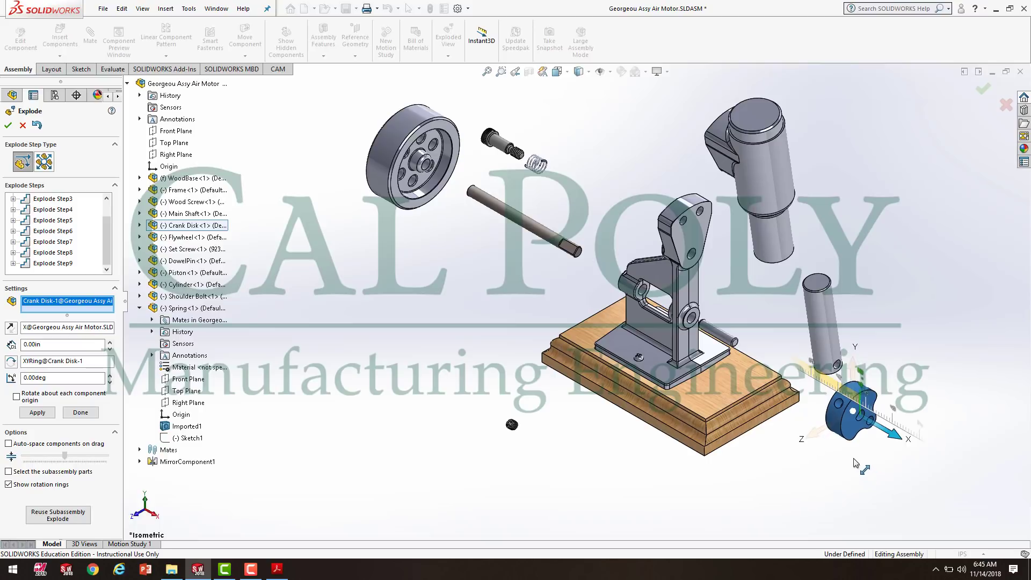
click(678, 350)
drag(724, 373, 908, 443)
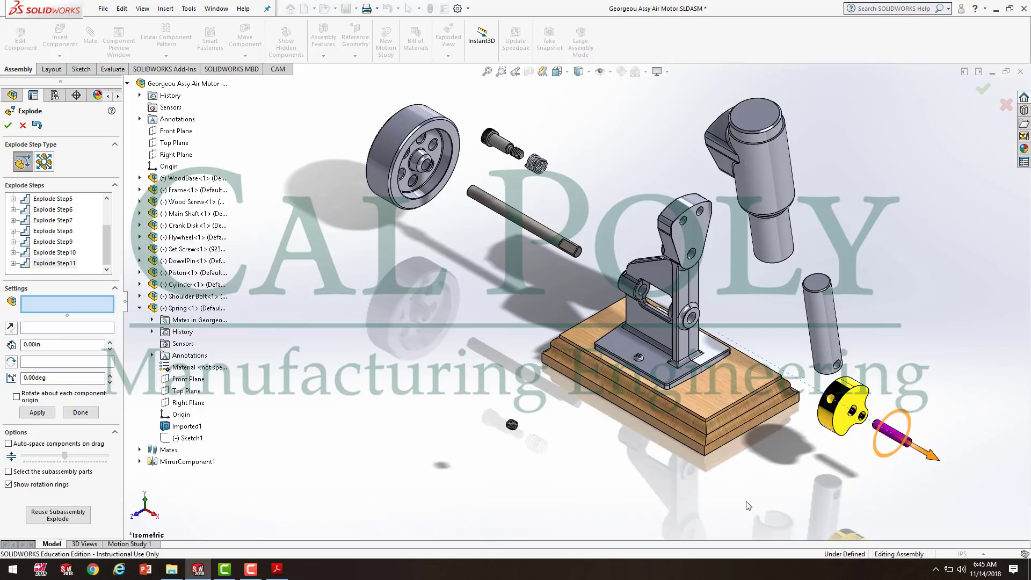
key(space)
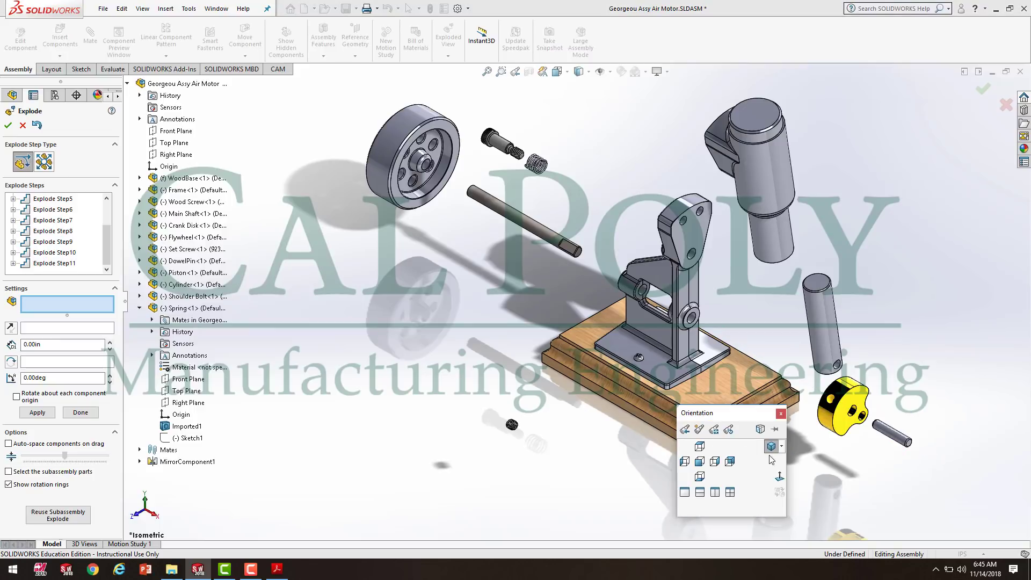
click(772, 447)
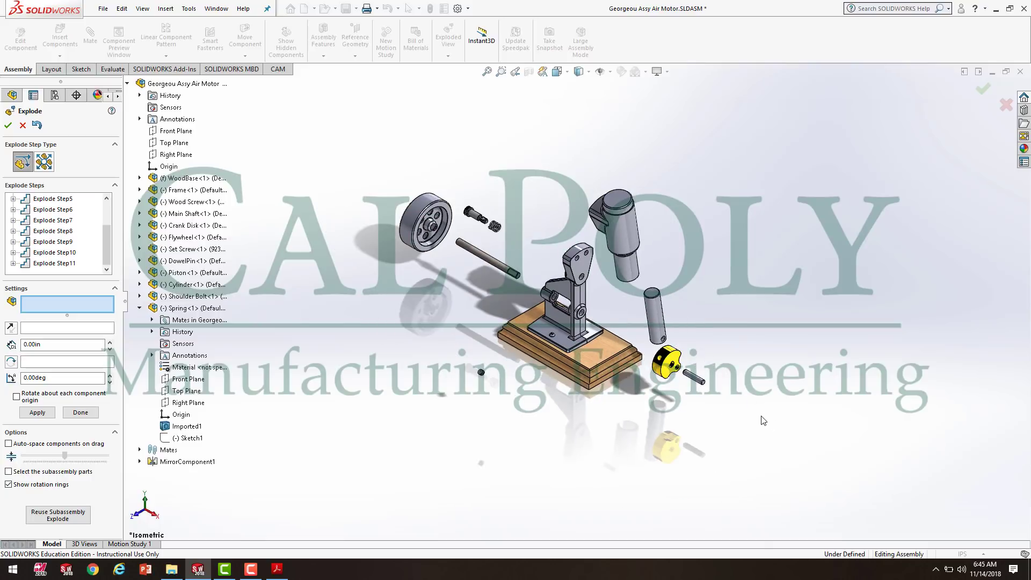
- Check the exploded assembly drawing in Acrobat Reader and explode both wood screws together along the positive Y axis, above the frame
click(276, 571)
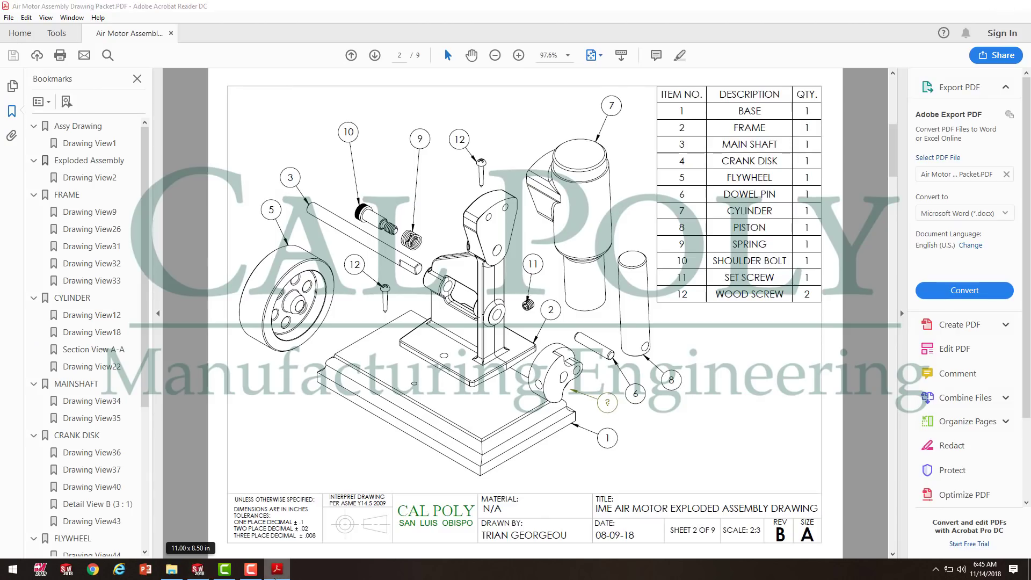
click(198, 570)
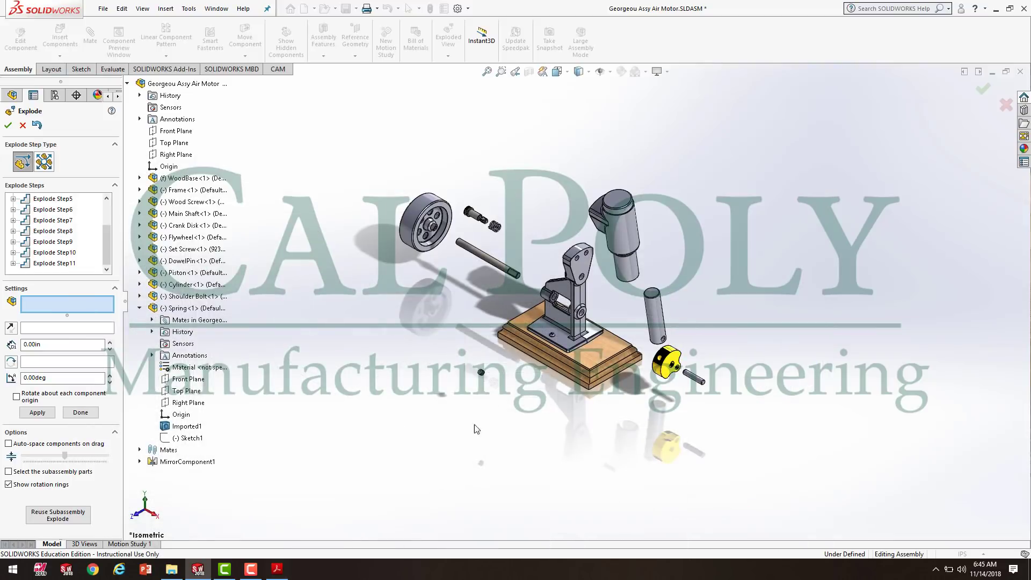
click(549, 339)
middle_drag(639, 327, 608, 320)
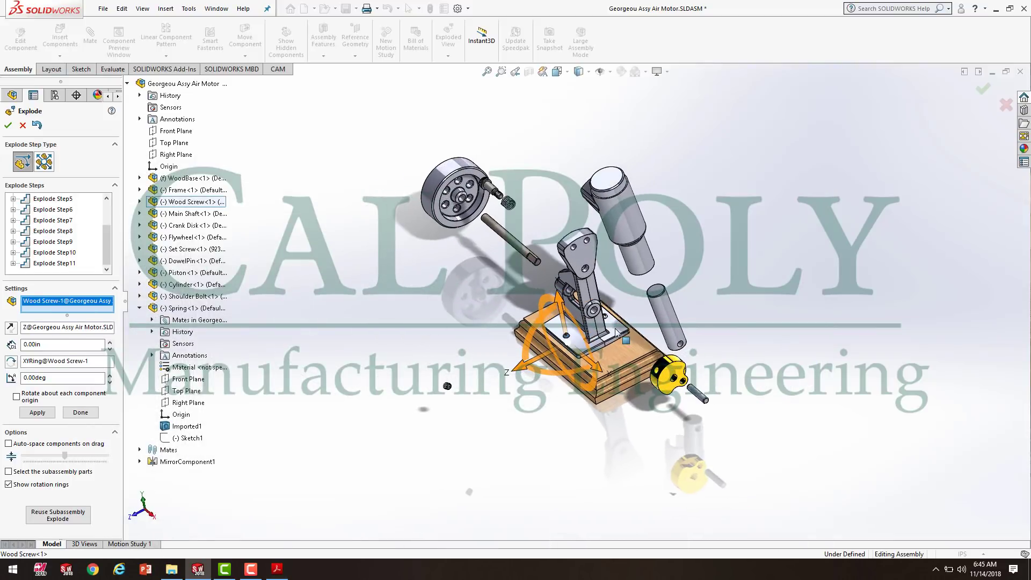
click(605, 317)
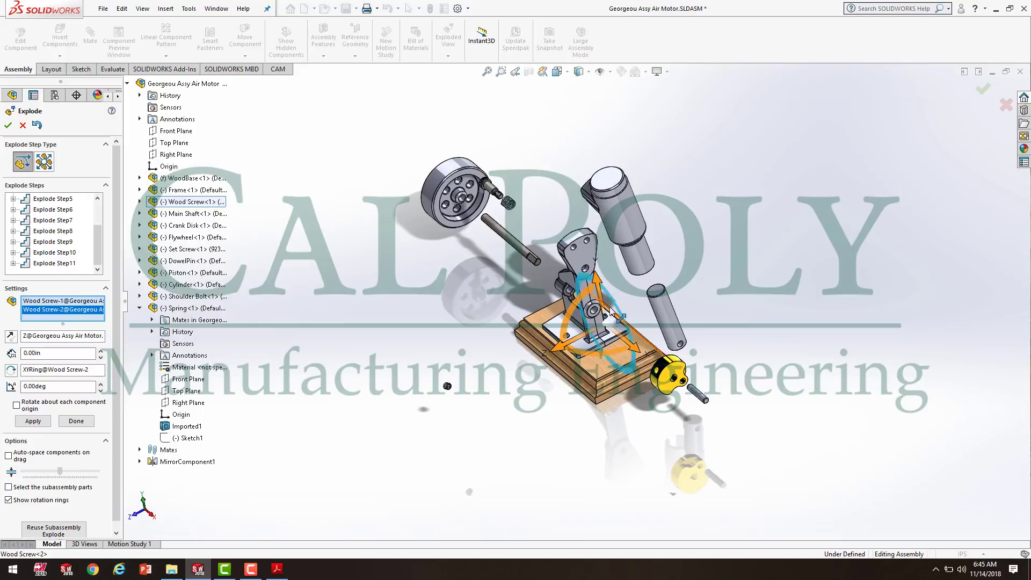
drag(588, 269, 554, 177)
middle_drag(658, 383, 668, 365)
key(space)
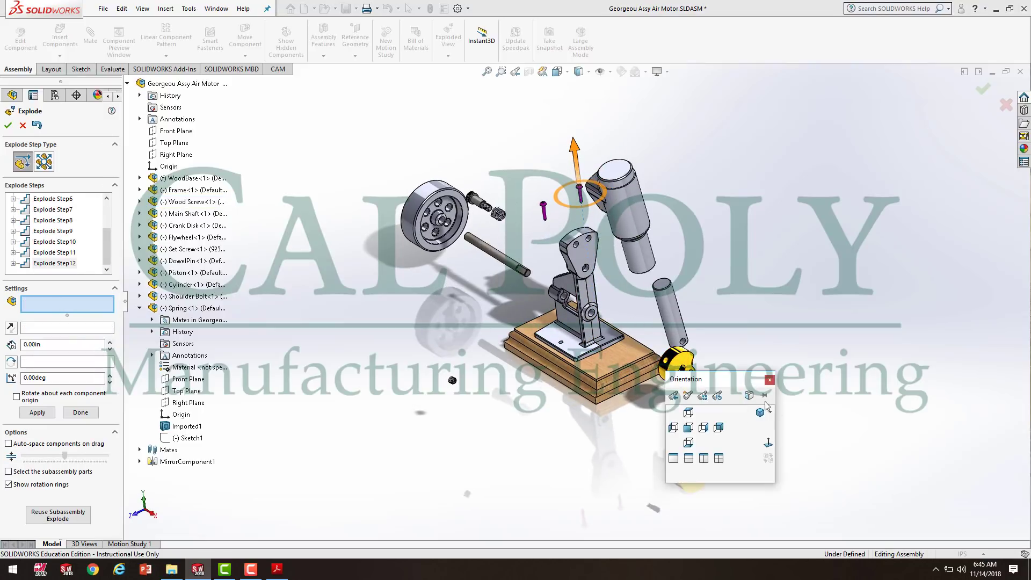
click(760, 413)
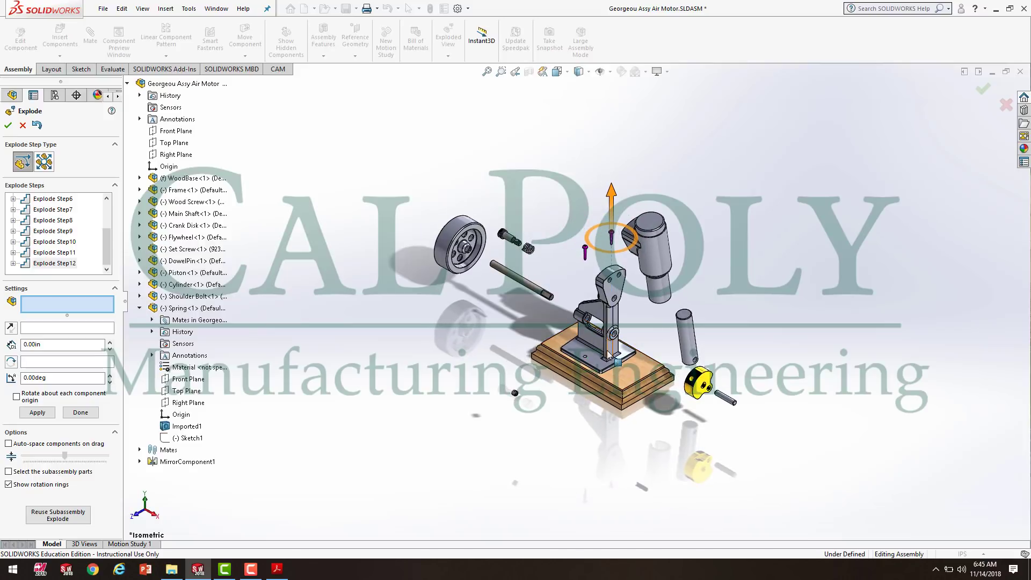
- Explode the wood base downward along the Y axis to separate it from the frame, and restore the isometric view
click(624, 394)
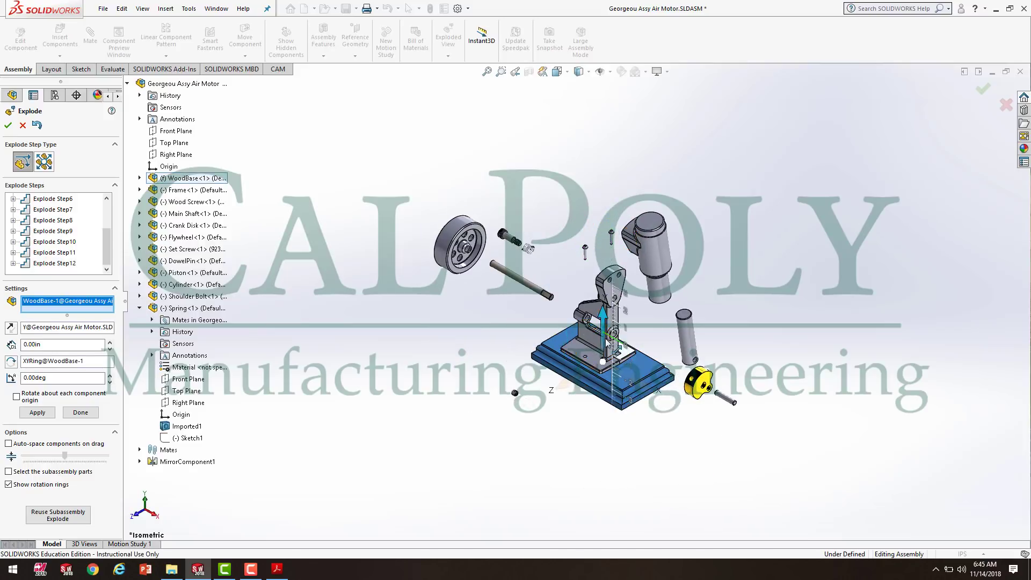
drag(609, 377, 609, 370)
click(565, 472)
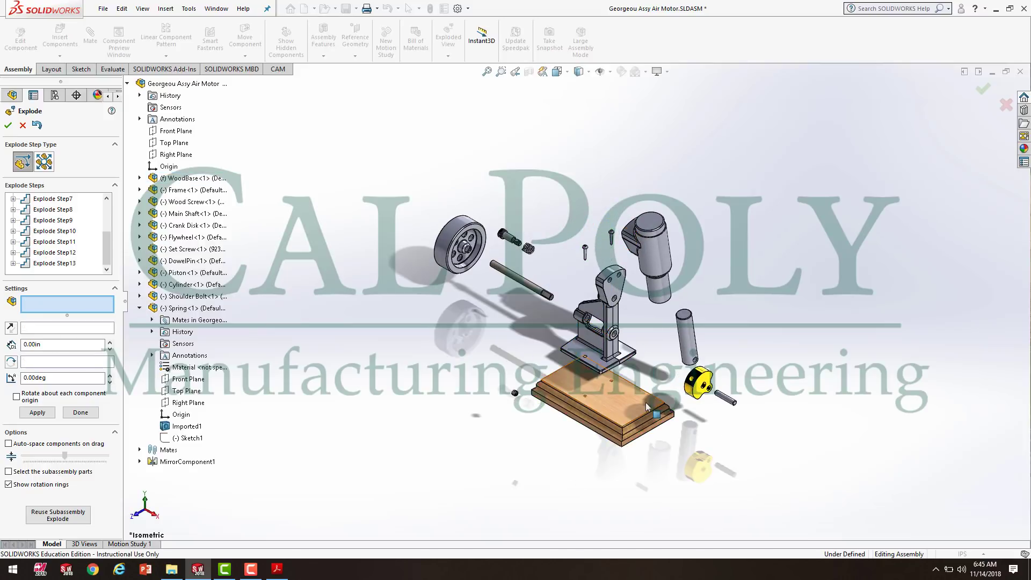
key(space)
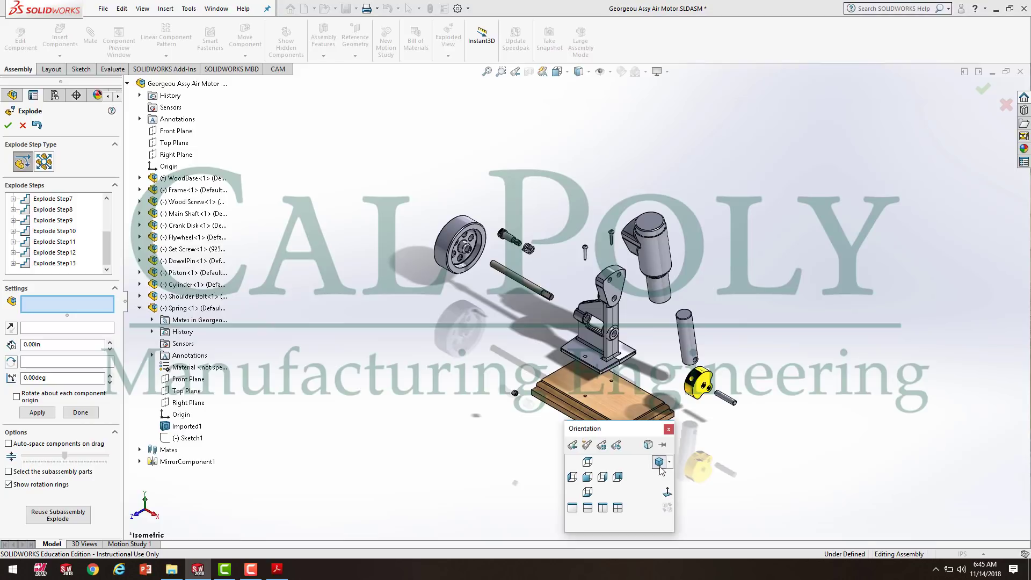
click(659, 463)
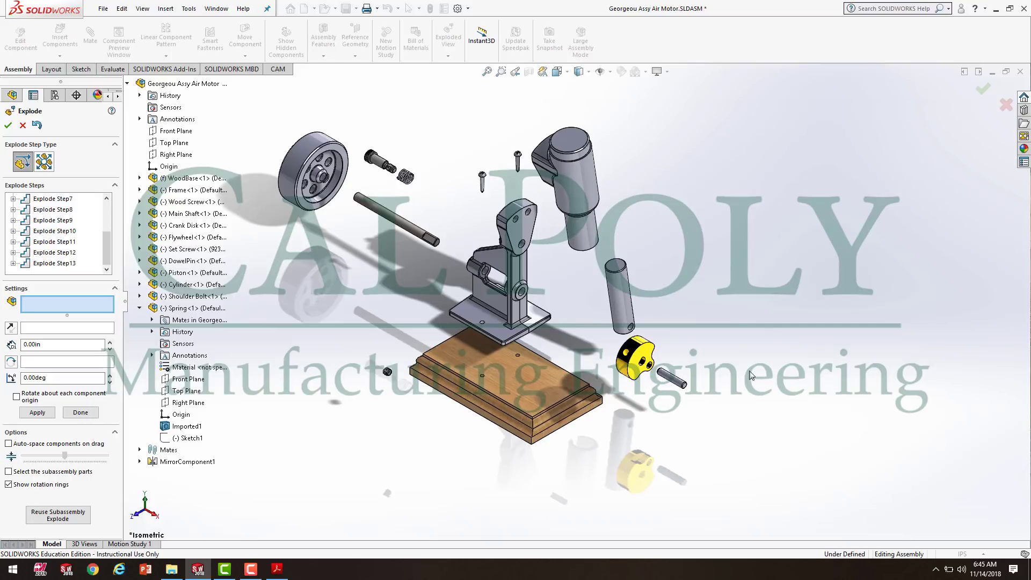
- Edit the piston's second explode step, setting its Z-axis distance to 1.25 in and rotating it about 36 degrees around the XY ring
click(279, 572)
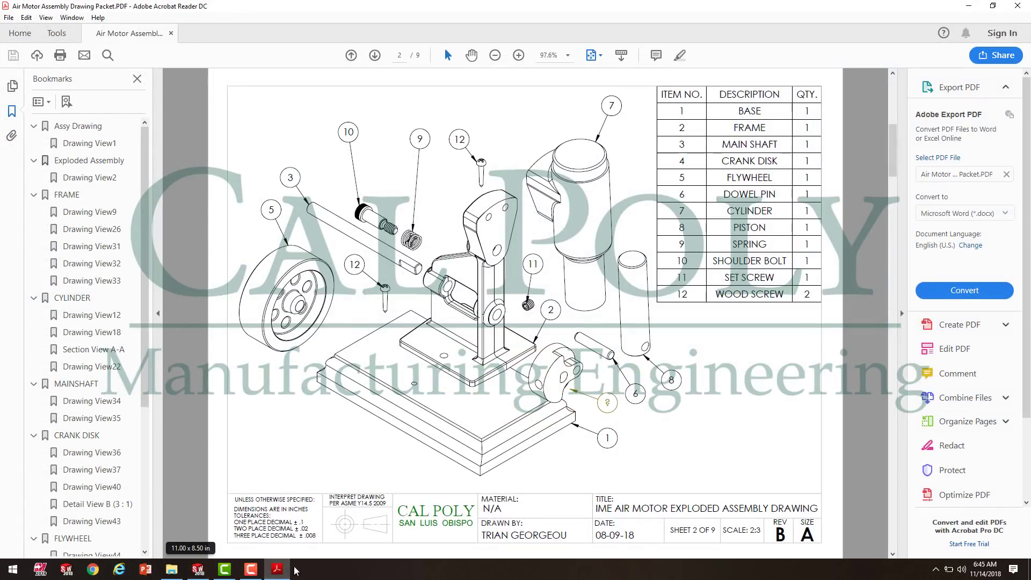
click(279, 570)
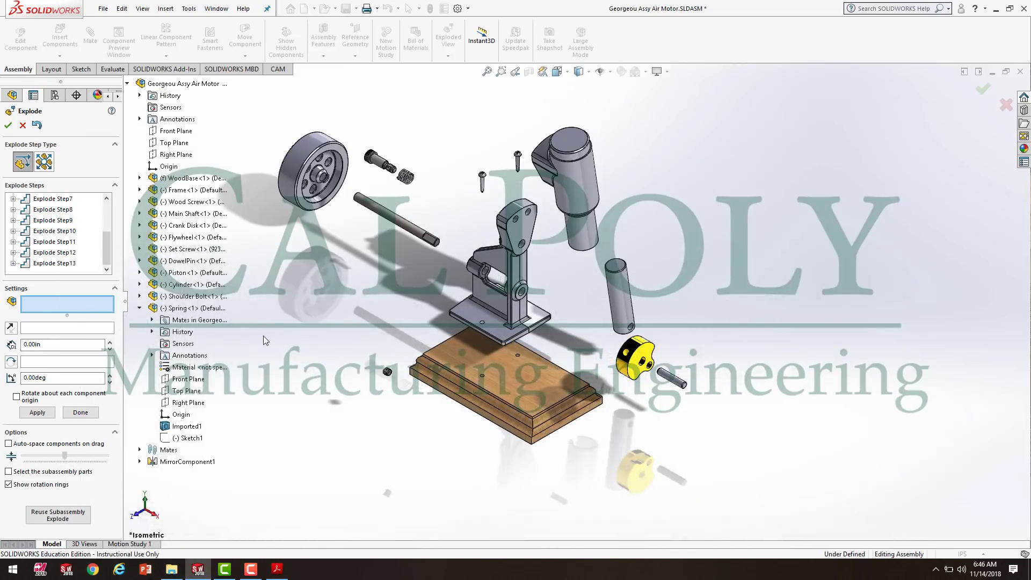
click(63, 222)
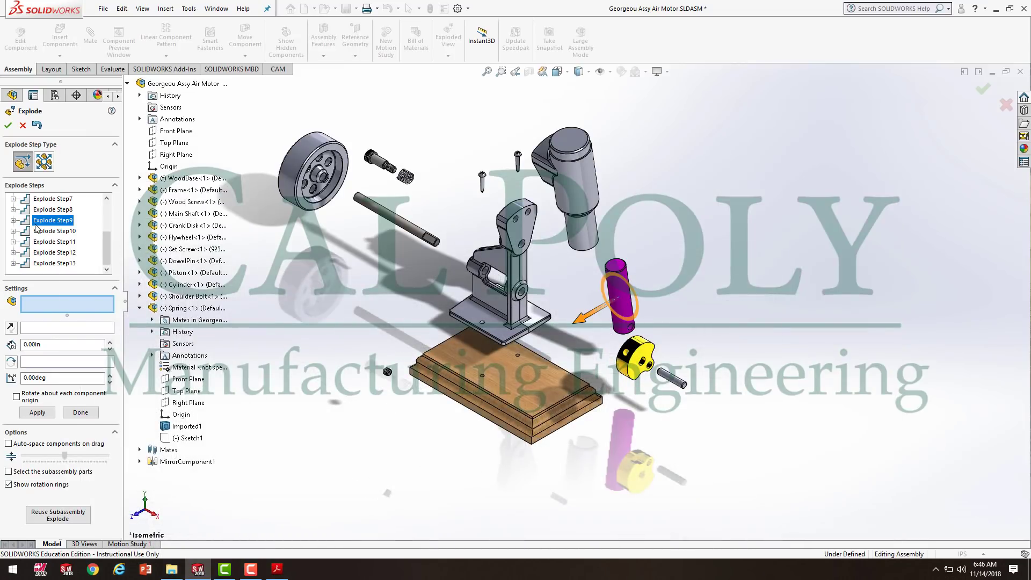
right_click(37, 229)
click(43, 221)
right_click(44, 222)
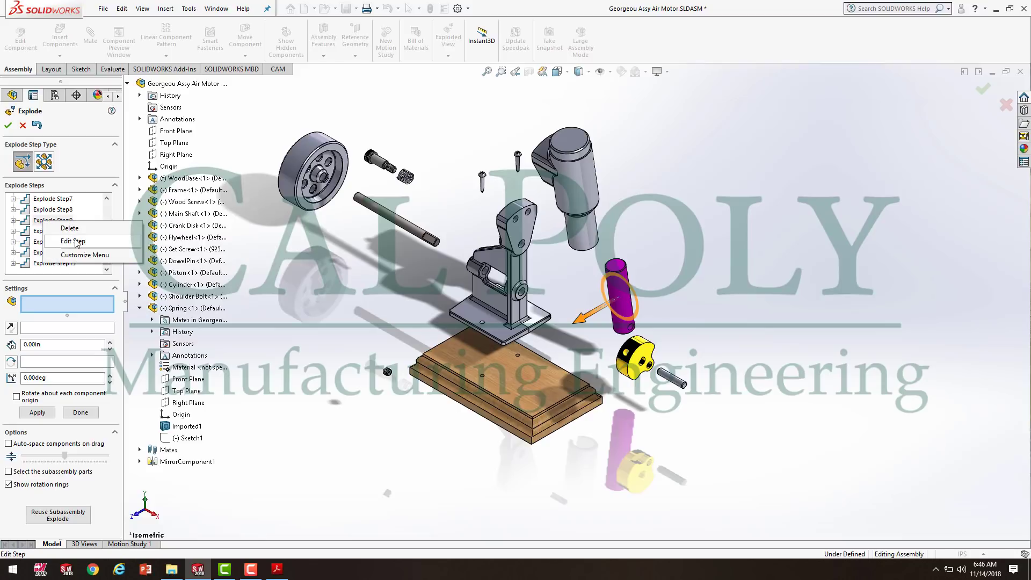
click(77, 241)
double_click(61, 344)
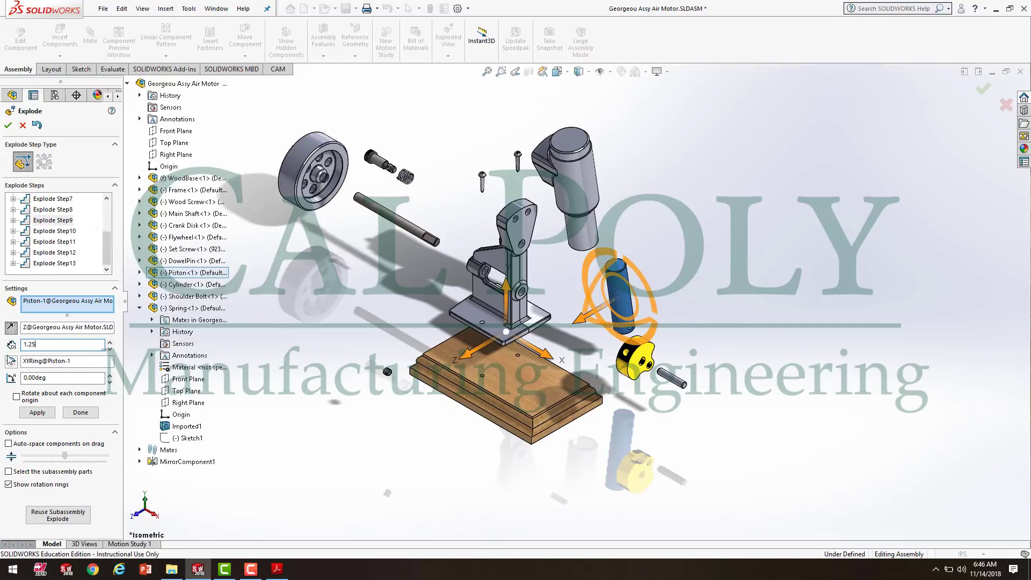
key(Return)
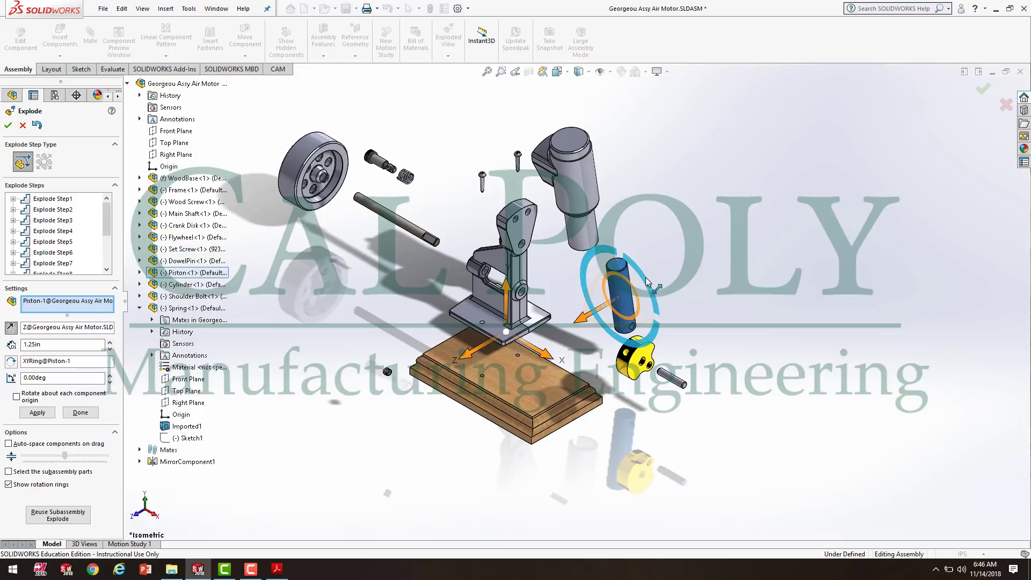
mouse_move(618, 266)
mouse_down()
mouse_move(615, 280)
mouse_move(609, 271)
mouse_move(619, 282)
mouse_up()
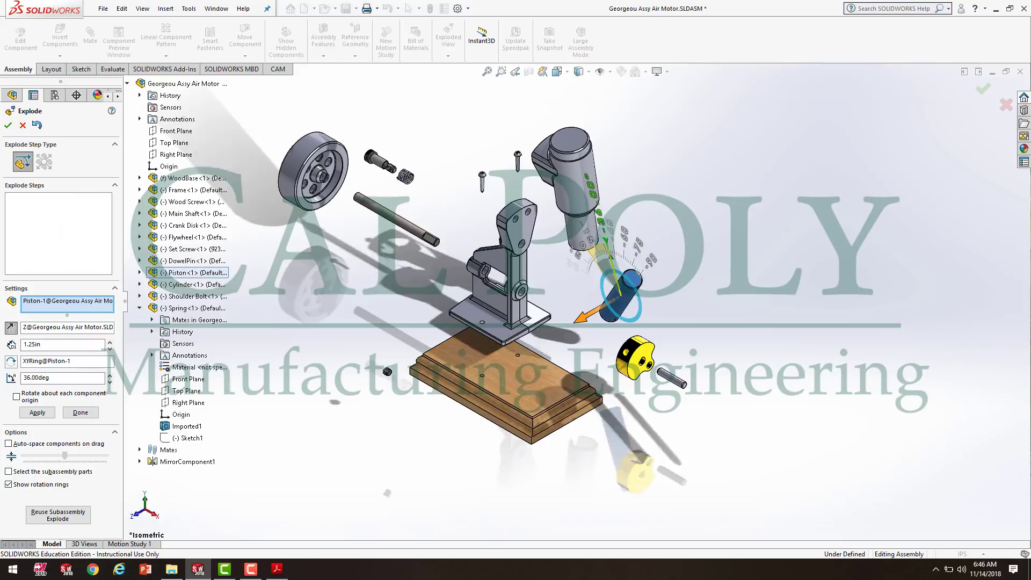
- Edit the set screw's explode step, shortening its Z-axis distance to about 6.55 in, and finish the exploded view
right_click(57, 202)
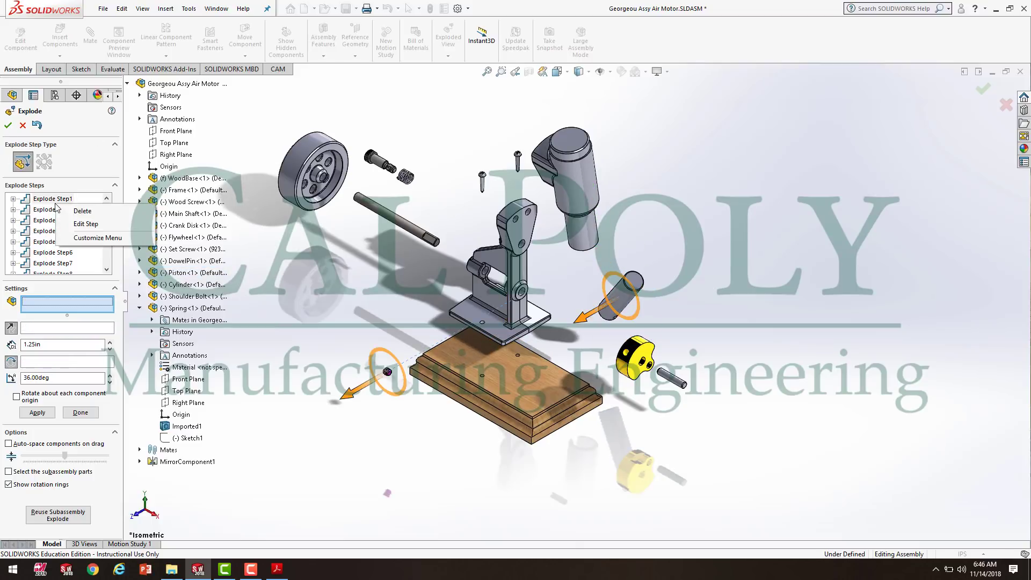
click(81, 221)
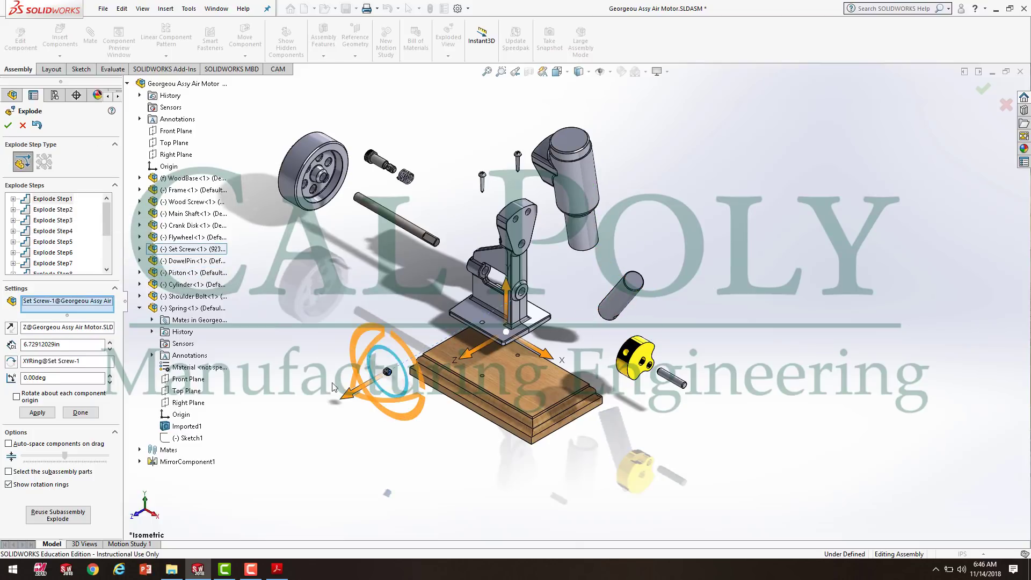
mouse_move(359, 387)
mouse_down()
mouse_move(374, 379)
mouse_move(363, 384)
mouse_up()
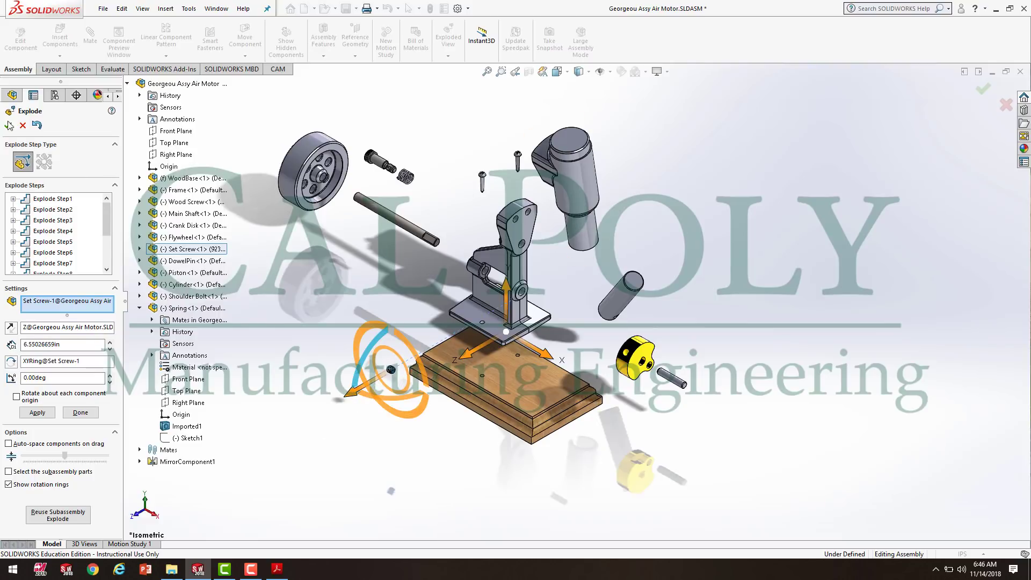
click(8, 126)
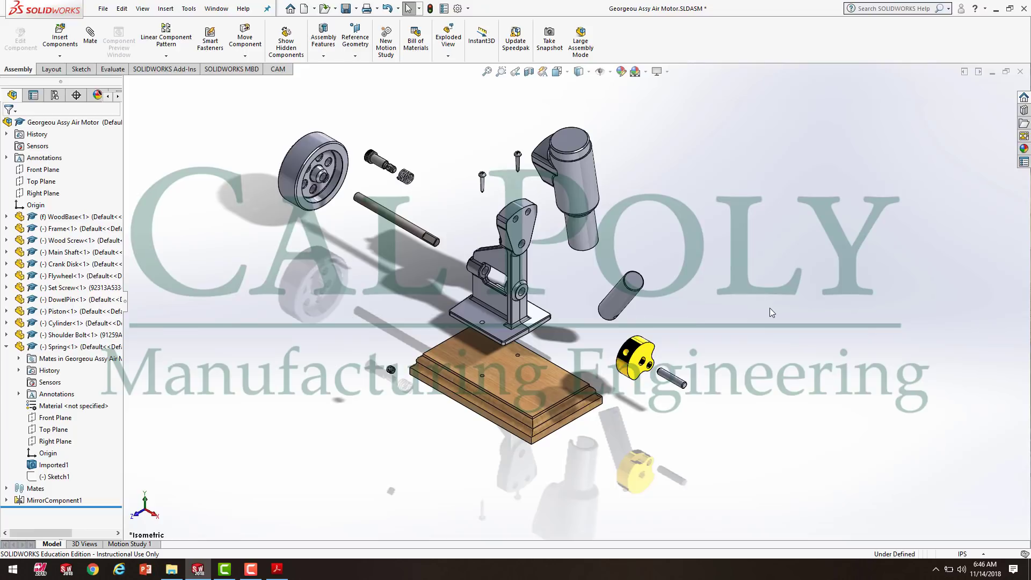
- Play the animated collapse of the exploded view in the Default configuration and close the animation controls
click(54, 95)
click(18, 142)
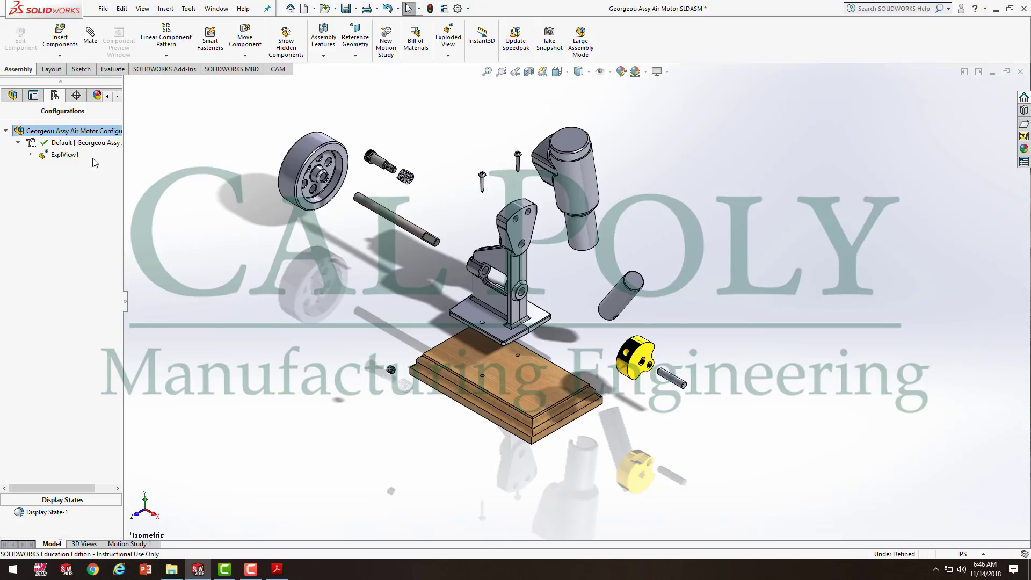
right_click(65, 161)
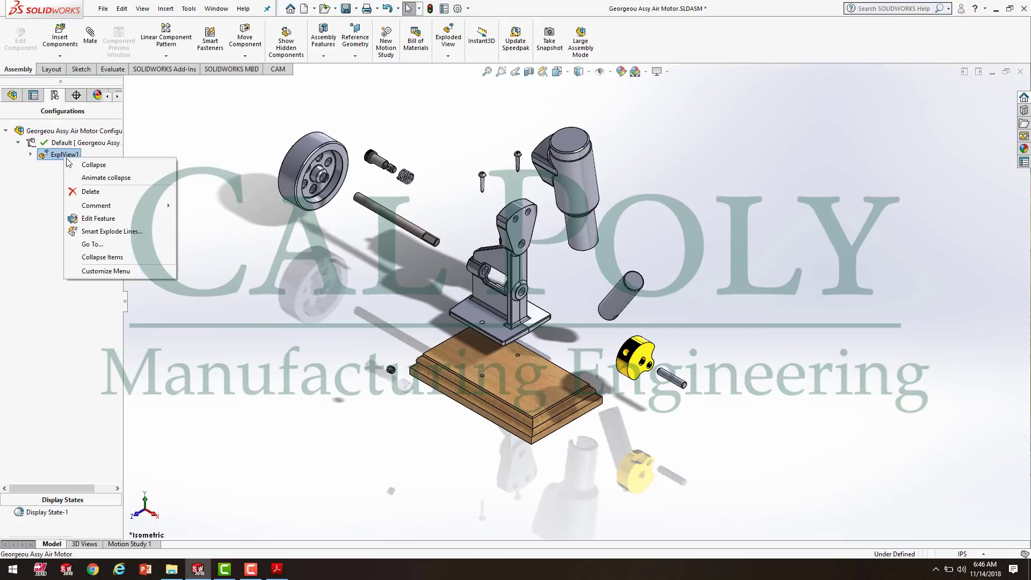
click(105, 177)
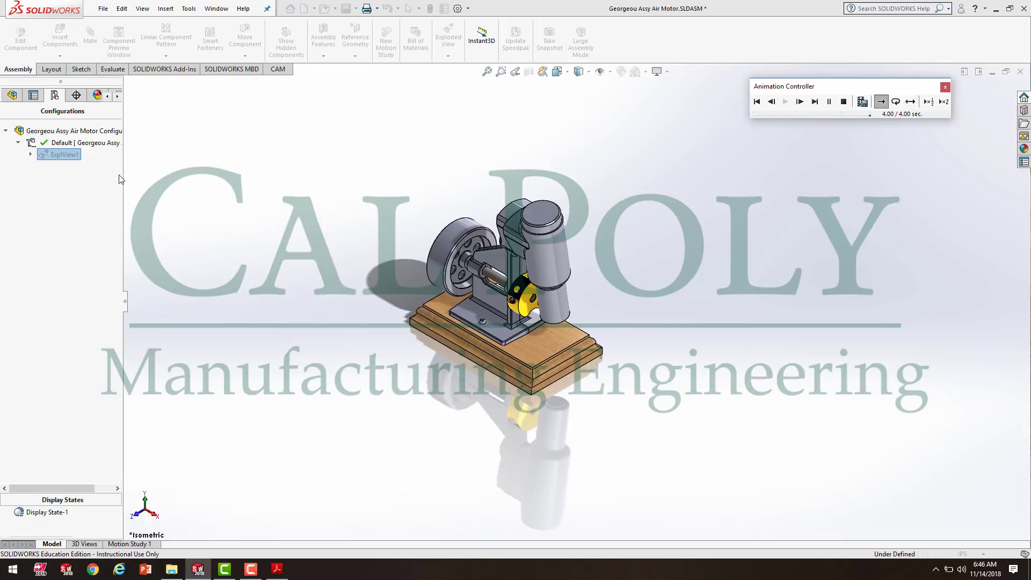
right_click(59, 156)
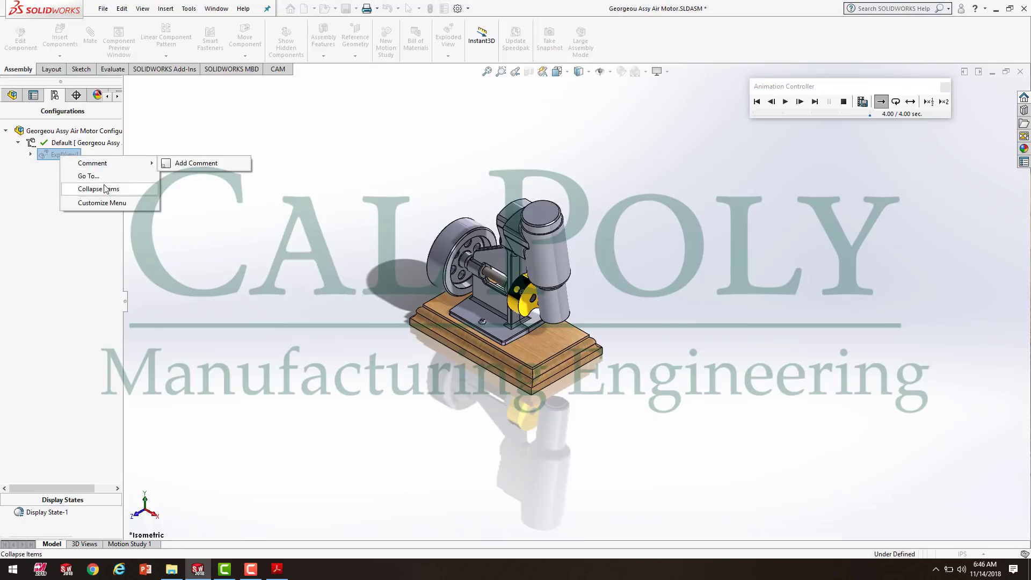
click(39, 217)
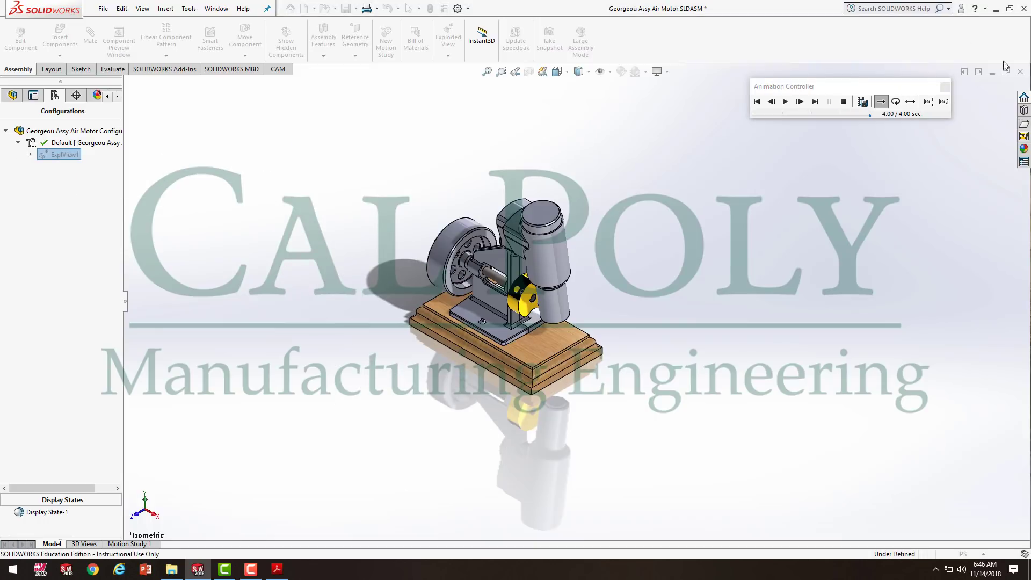
click(945, 86)
- List the exploded view's explode steps and play the animated explode of the assembly
click(30, 155)
right_click(57, 156)
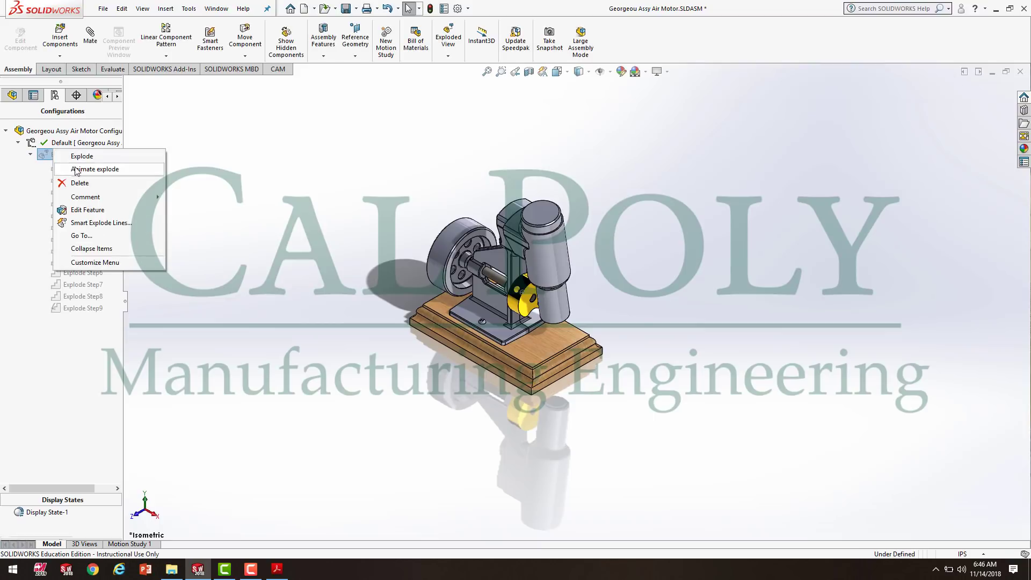
click(75, 168)
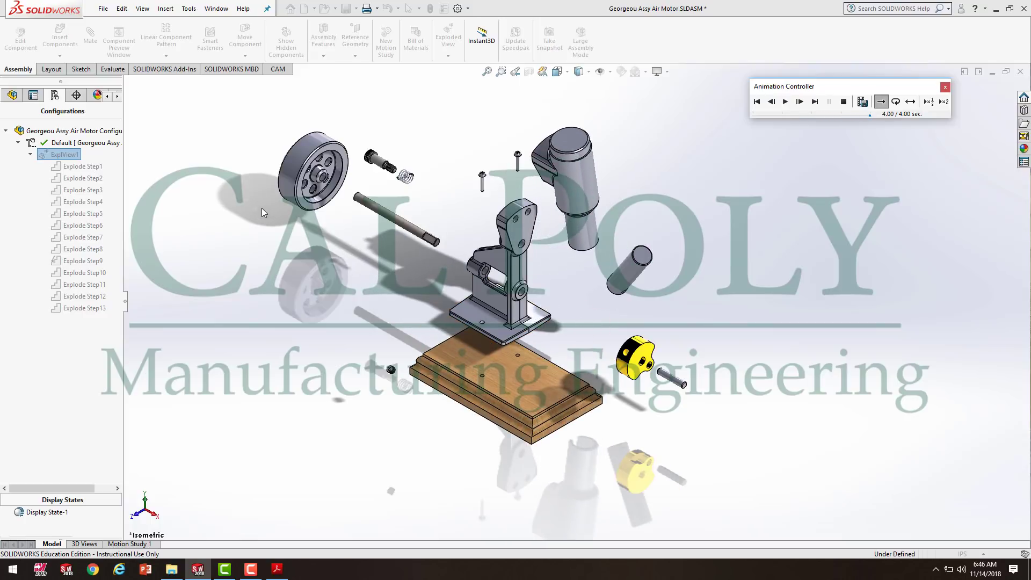
click(6, 130)
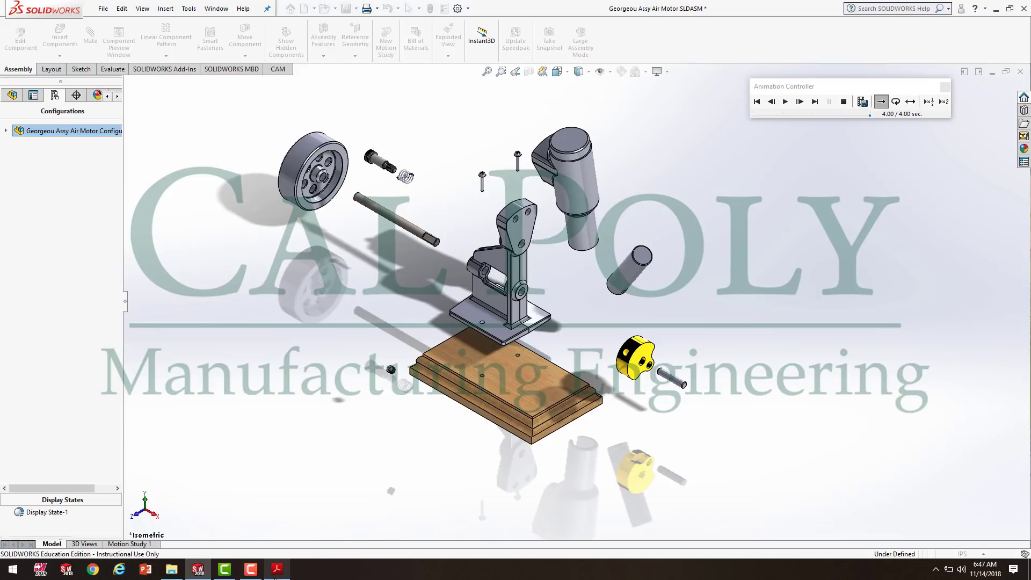
click(251, 570)
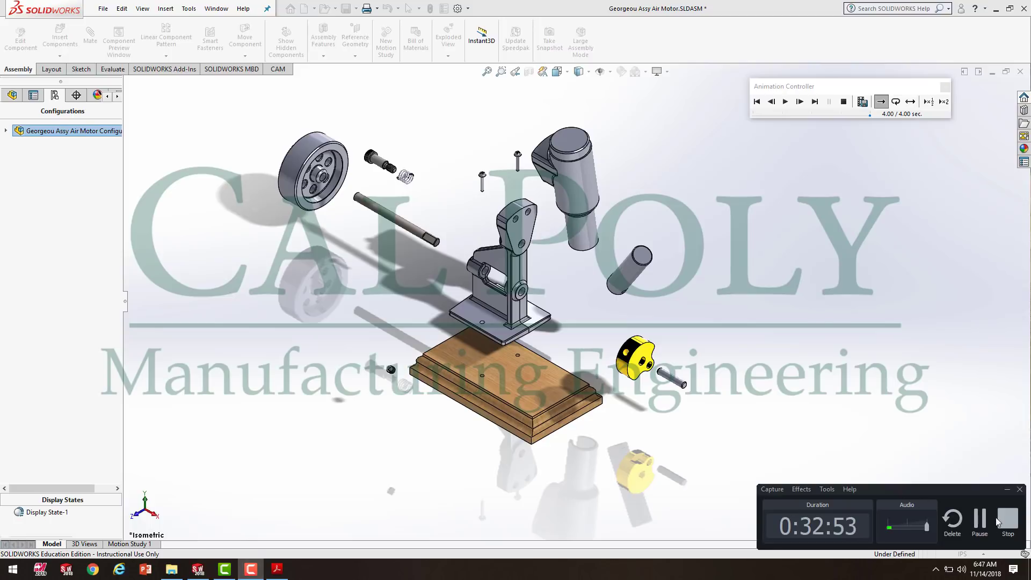